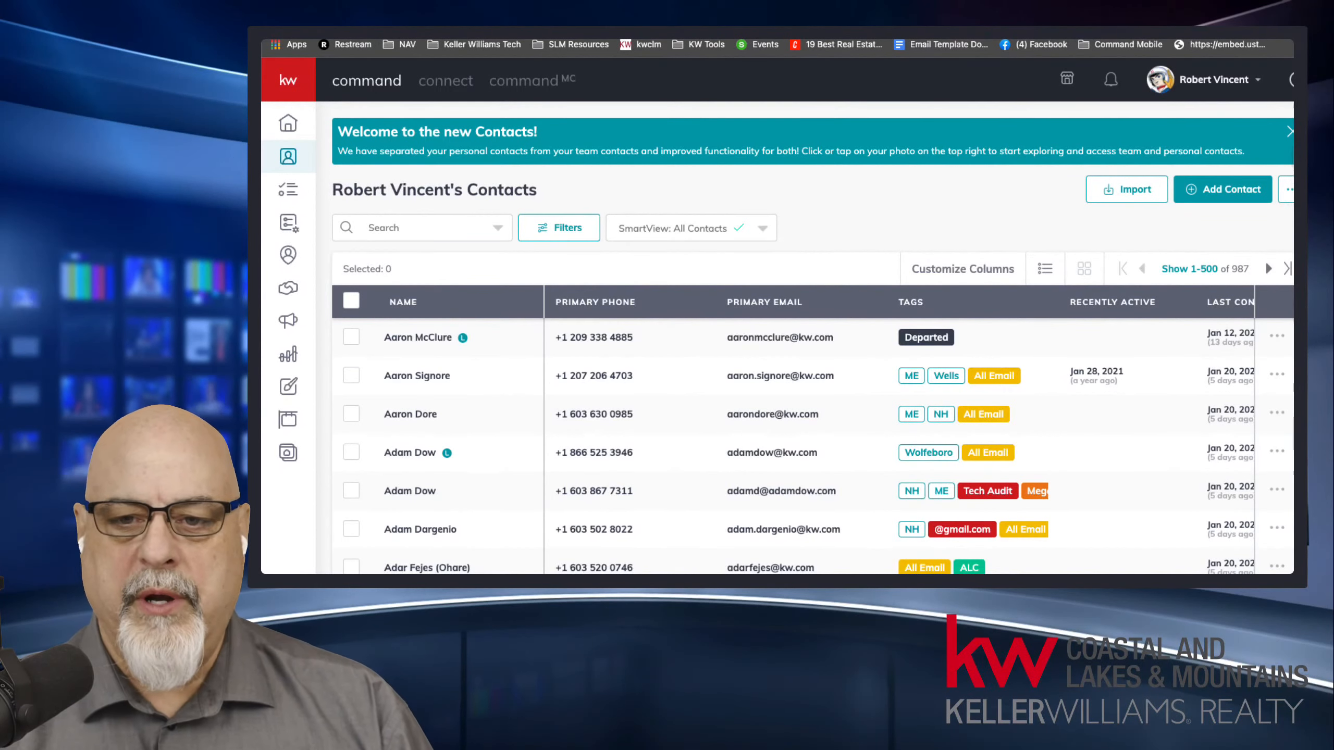
Dismiss the new Contacts welcome banner and check the DocuSign Rooms inbox before returning to the contacts list.
click(1289, 132)
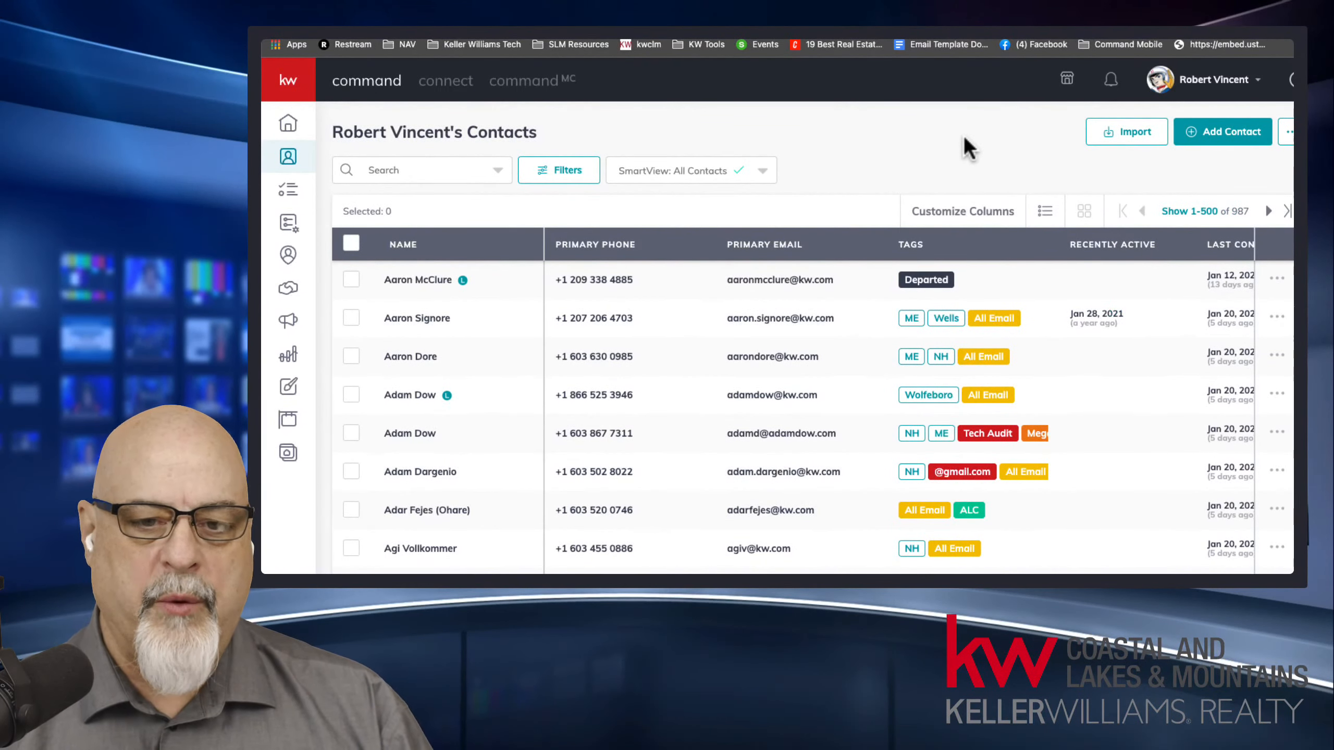
click(612, 40)
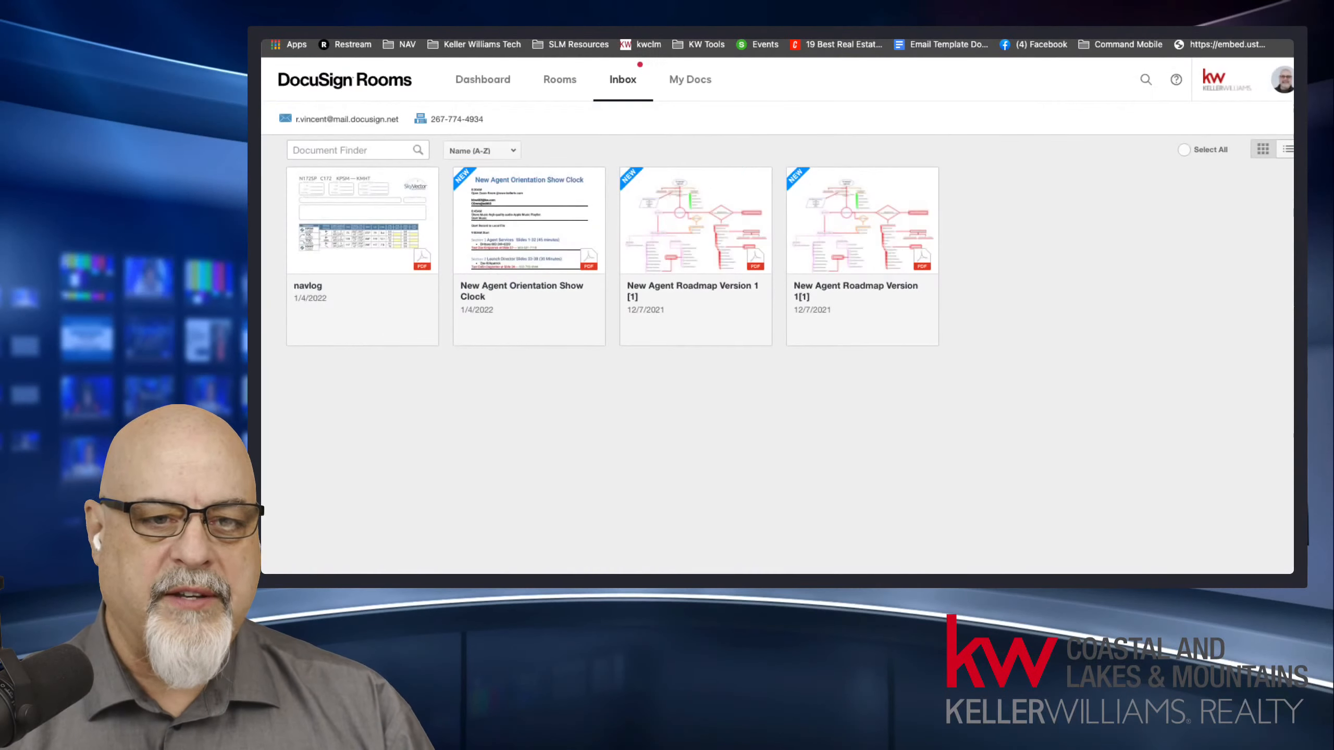
click(568, 39)
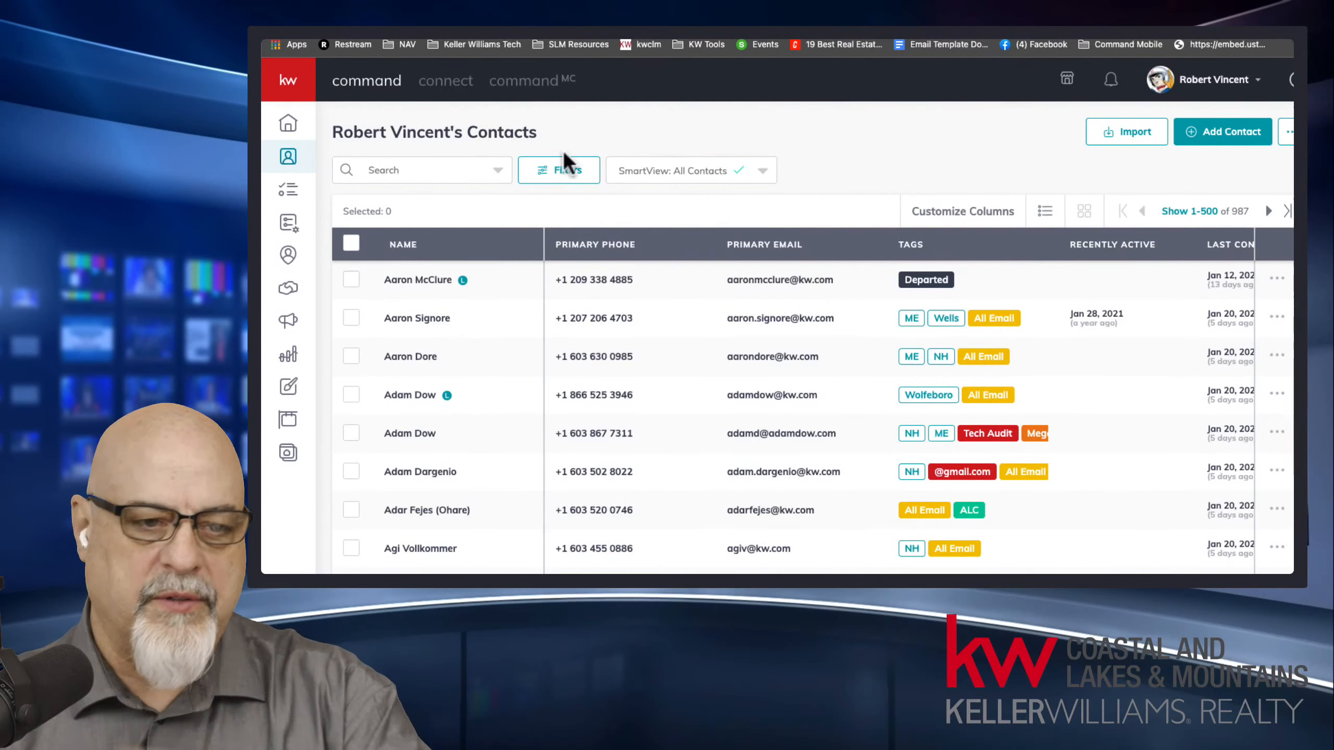
Search the contacts for the client by full name, open the client's record and show its opportunities.
click(462, 170)
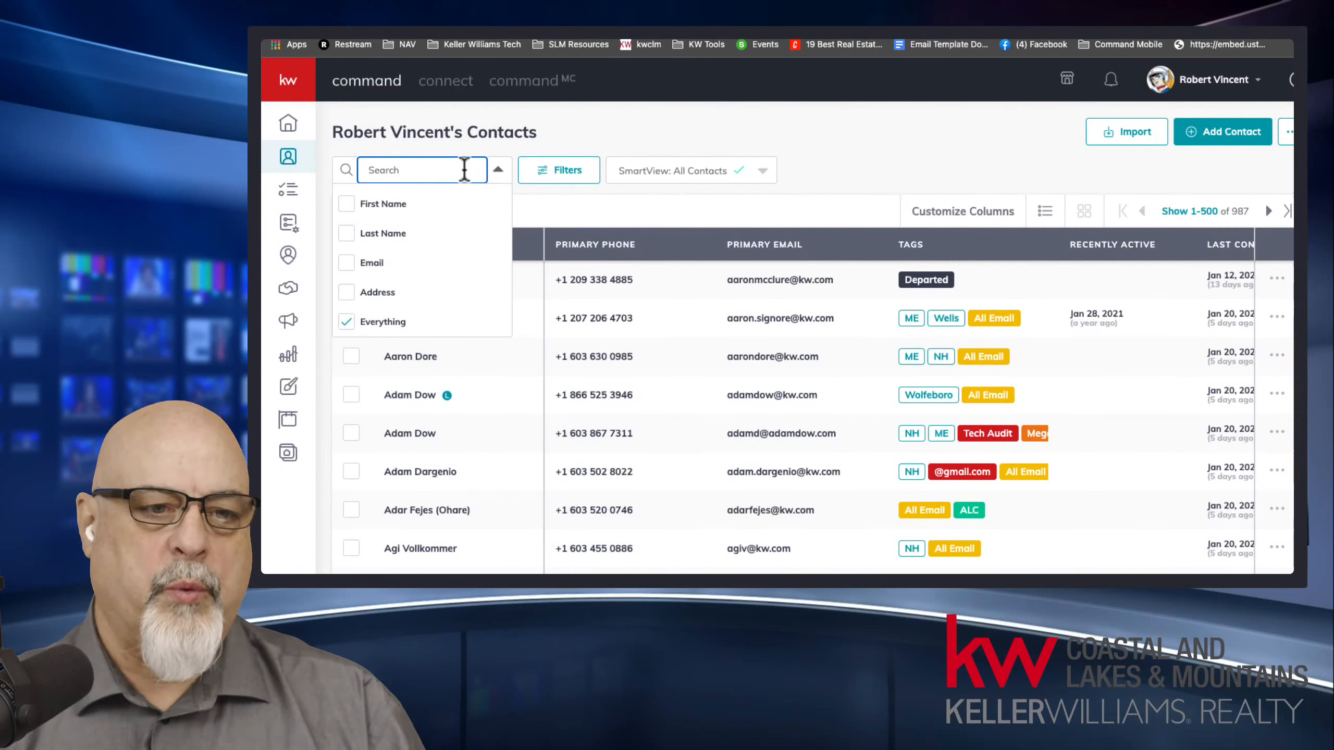
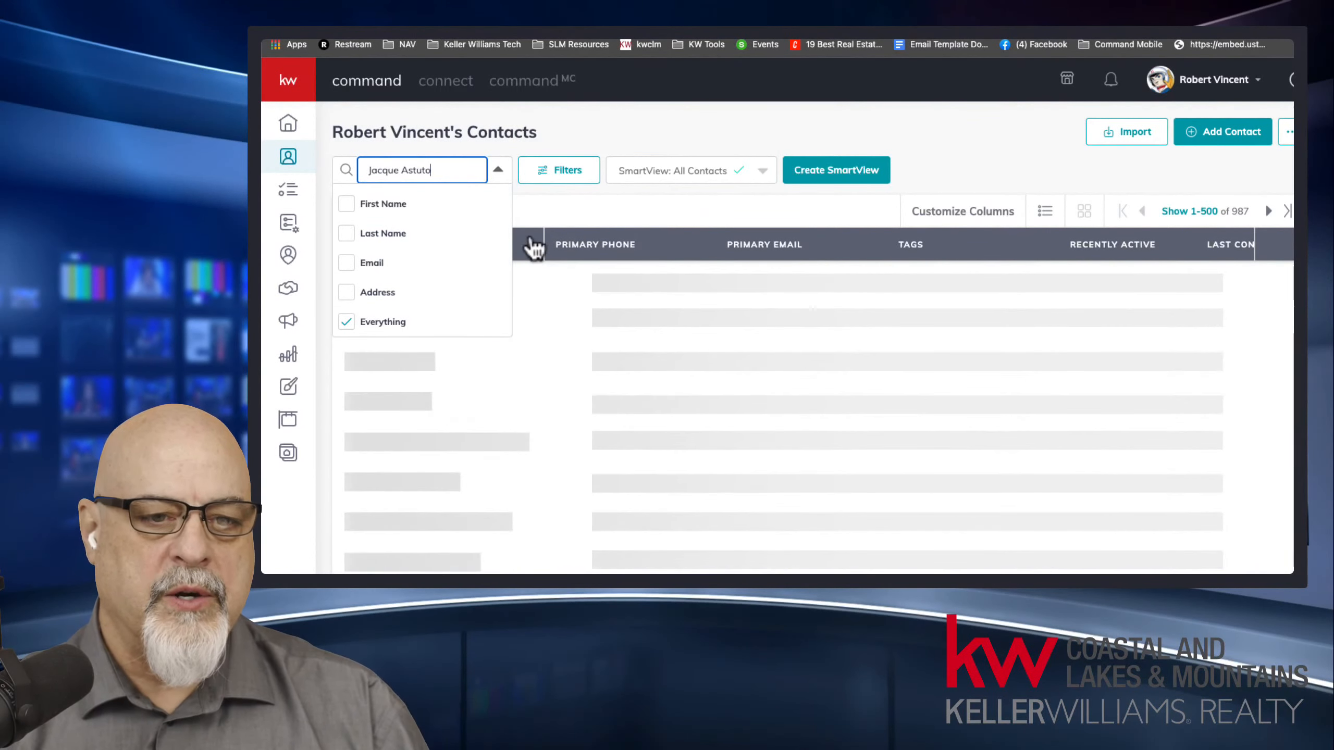
click(415, 314)
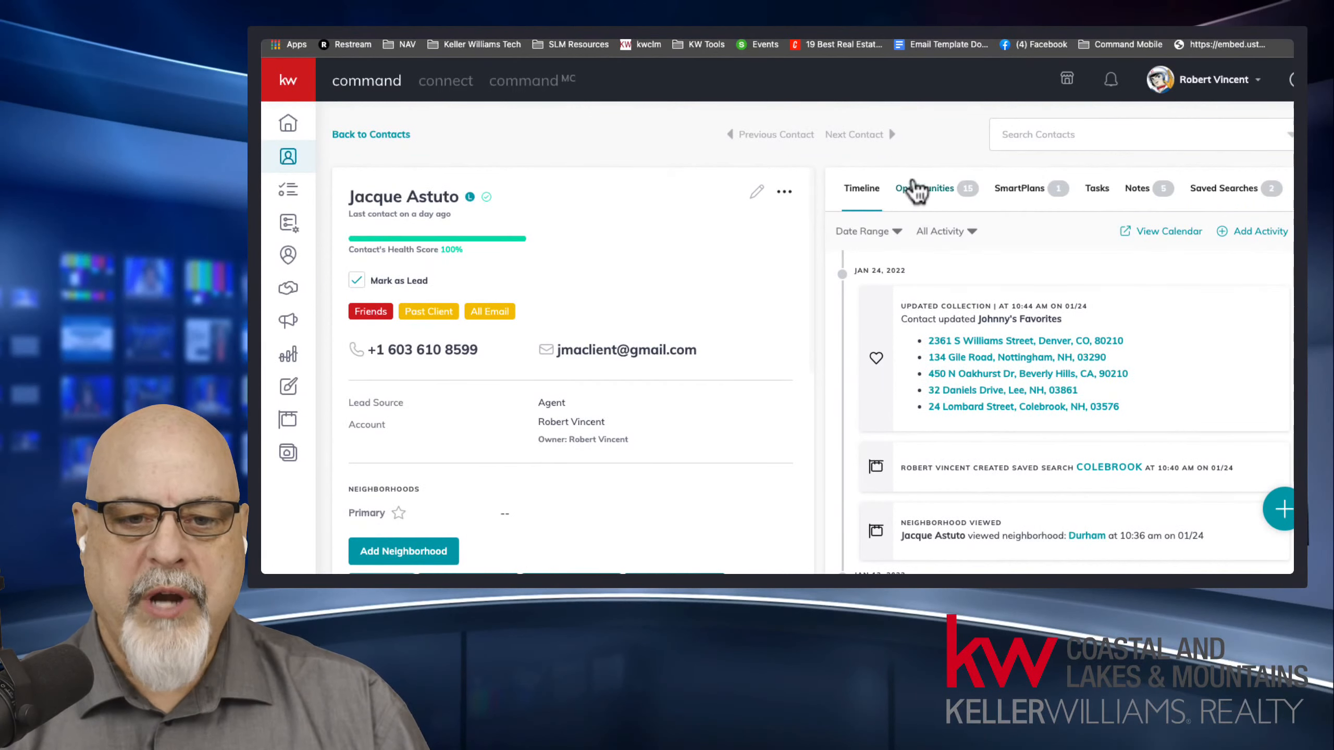
click(916, 189)
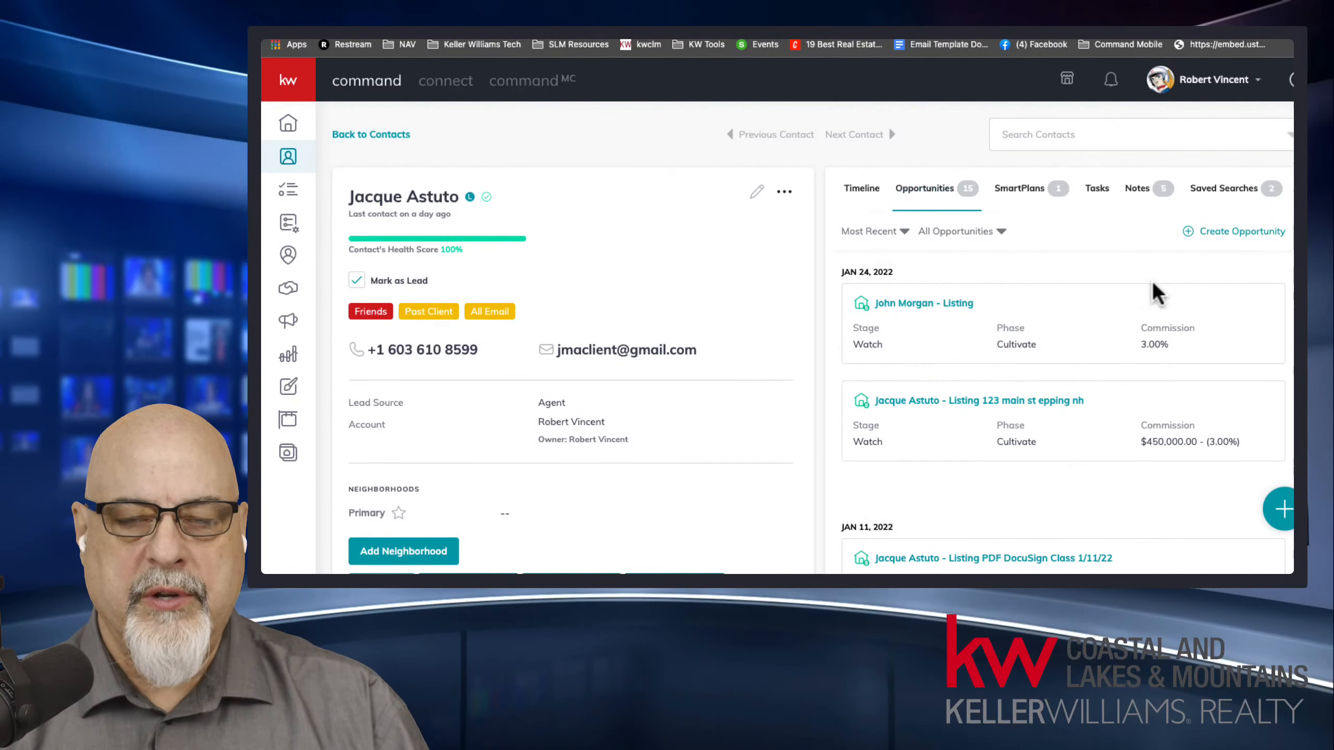
Start a new opportunity for this contact with the opportunity type Listing.
click(1241, 233)
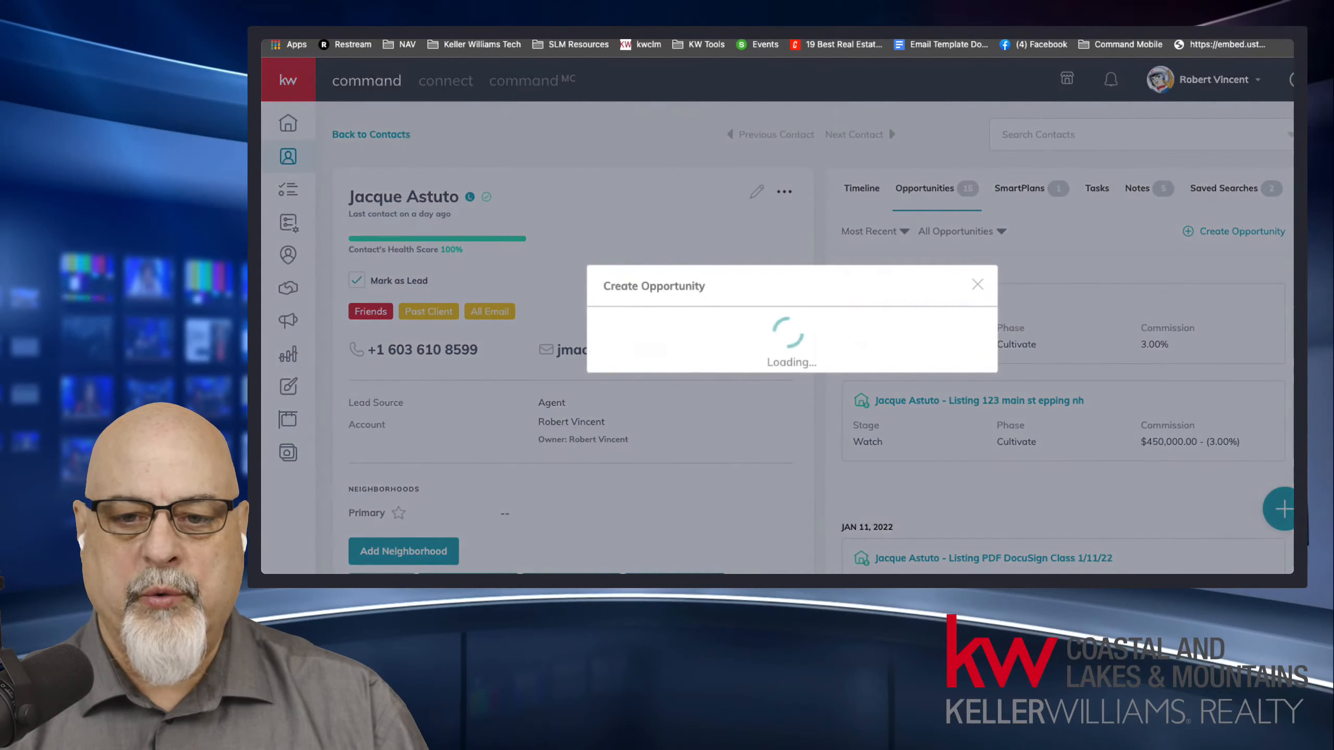
click(688, 215)
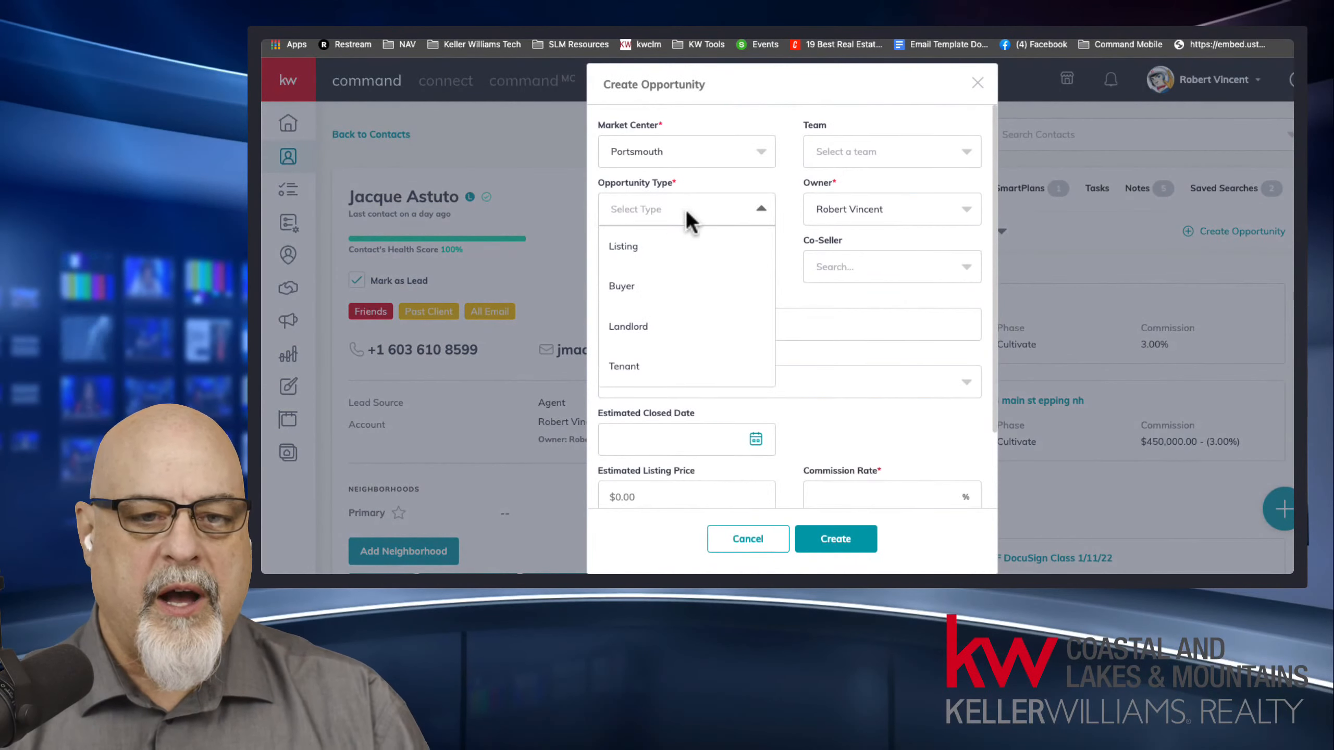
click(671, 254)
Add the property's street address, town and state to the end of the opportunity name.
drag(610, 324, 768, 321)
click(635, 324)
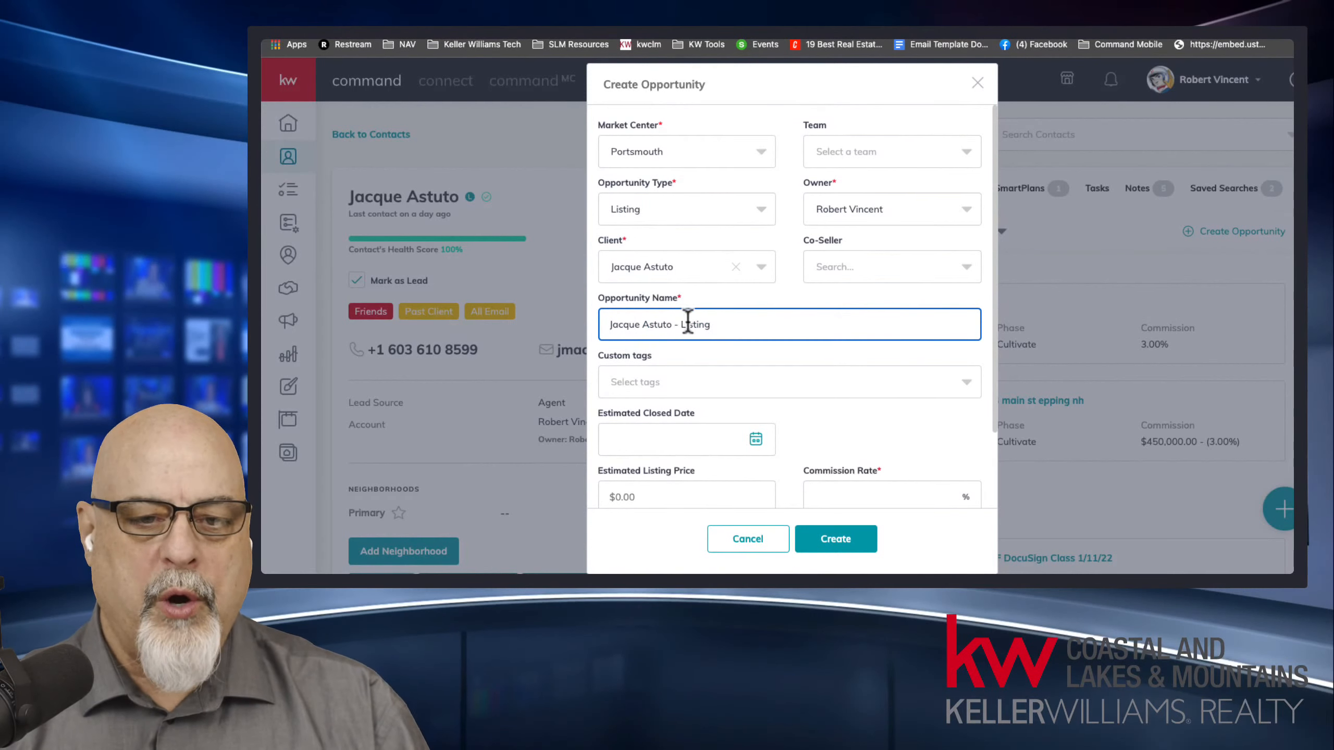
click(761, 322)
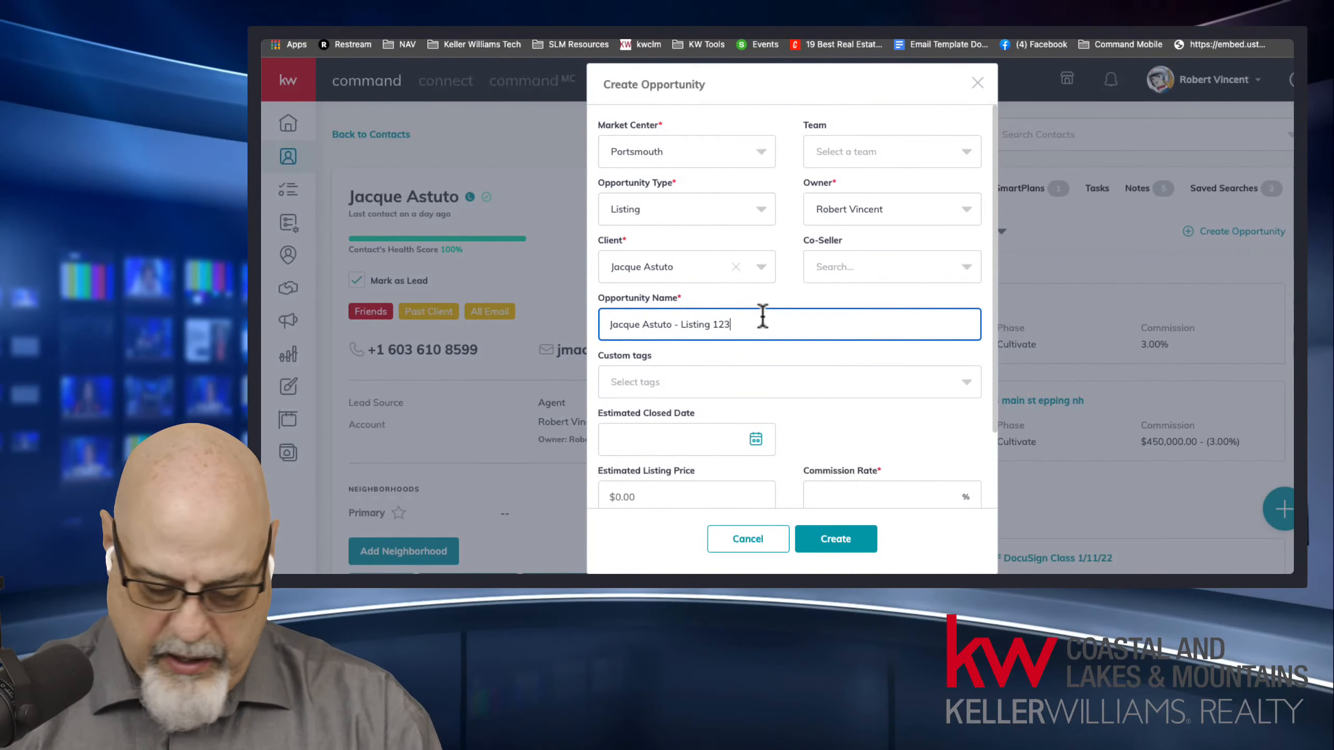
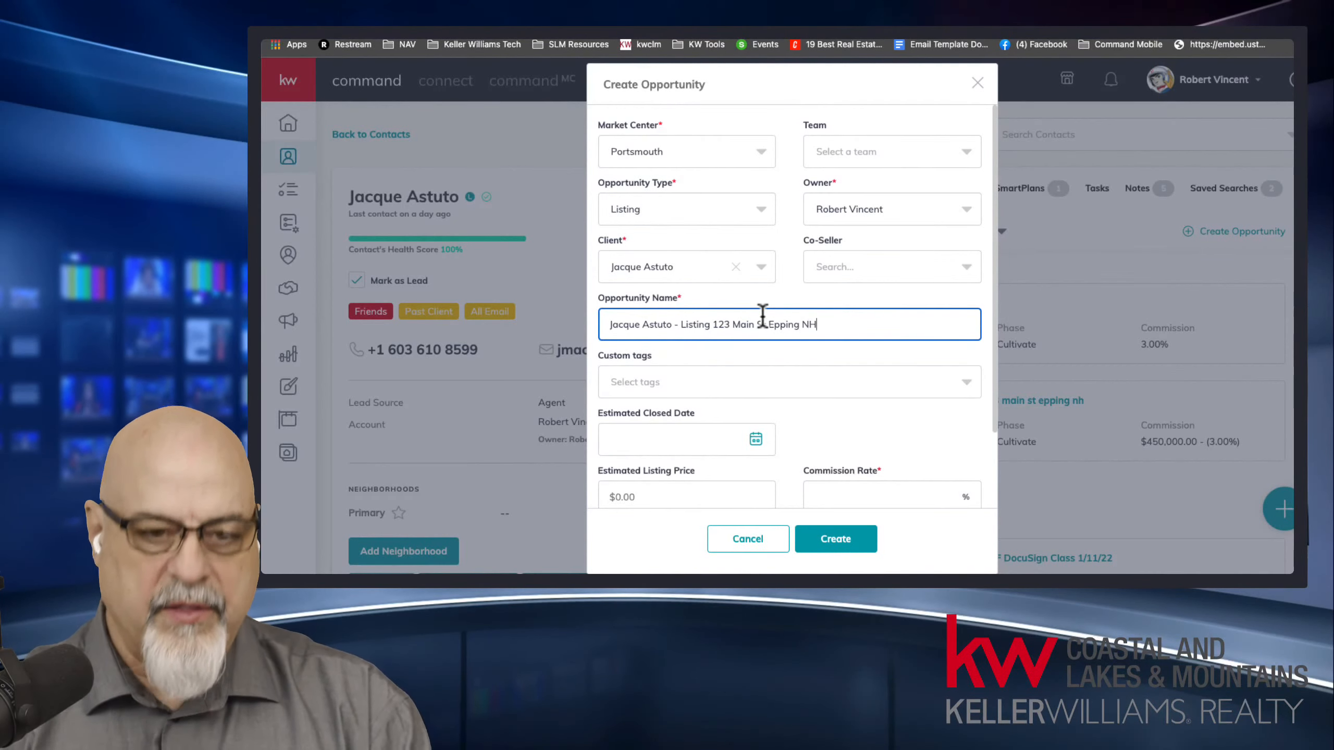
click(733, 326)
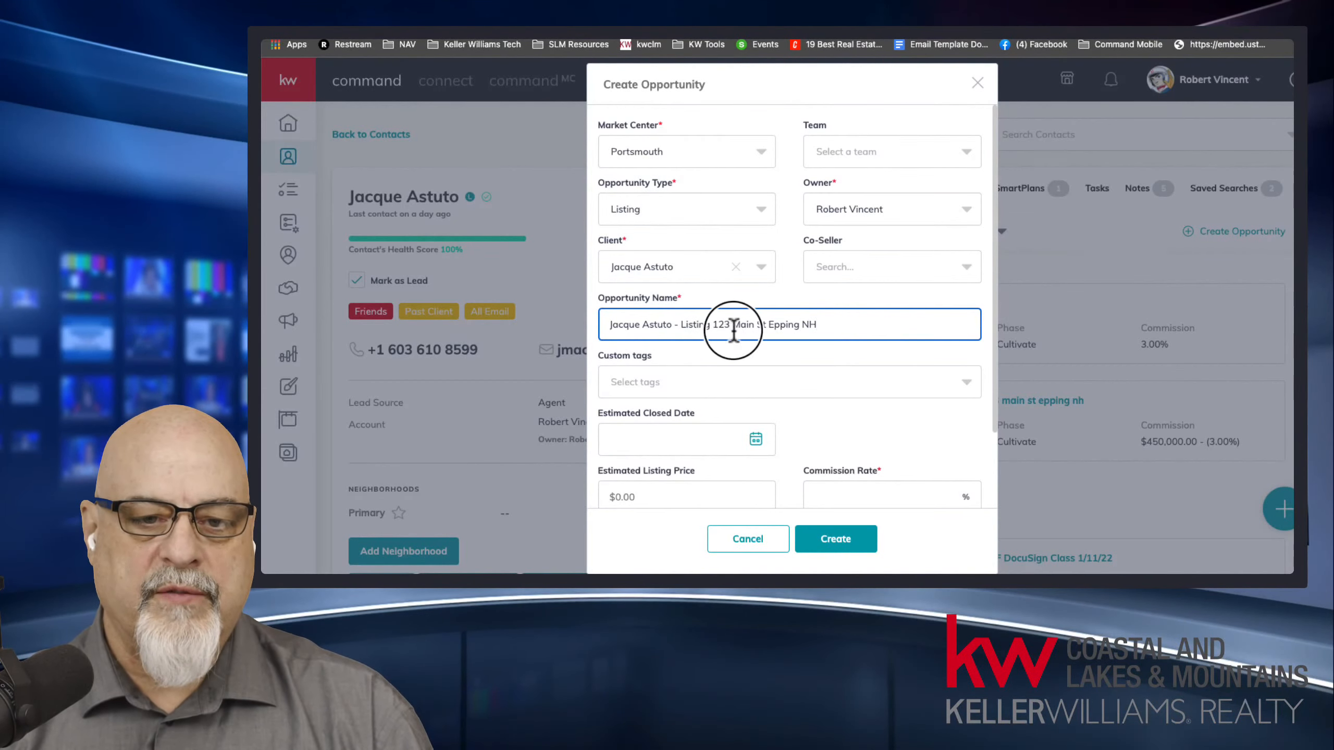
drag(818, 326, 713, 326)
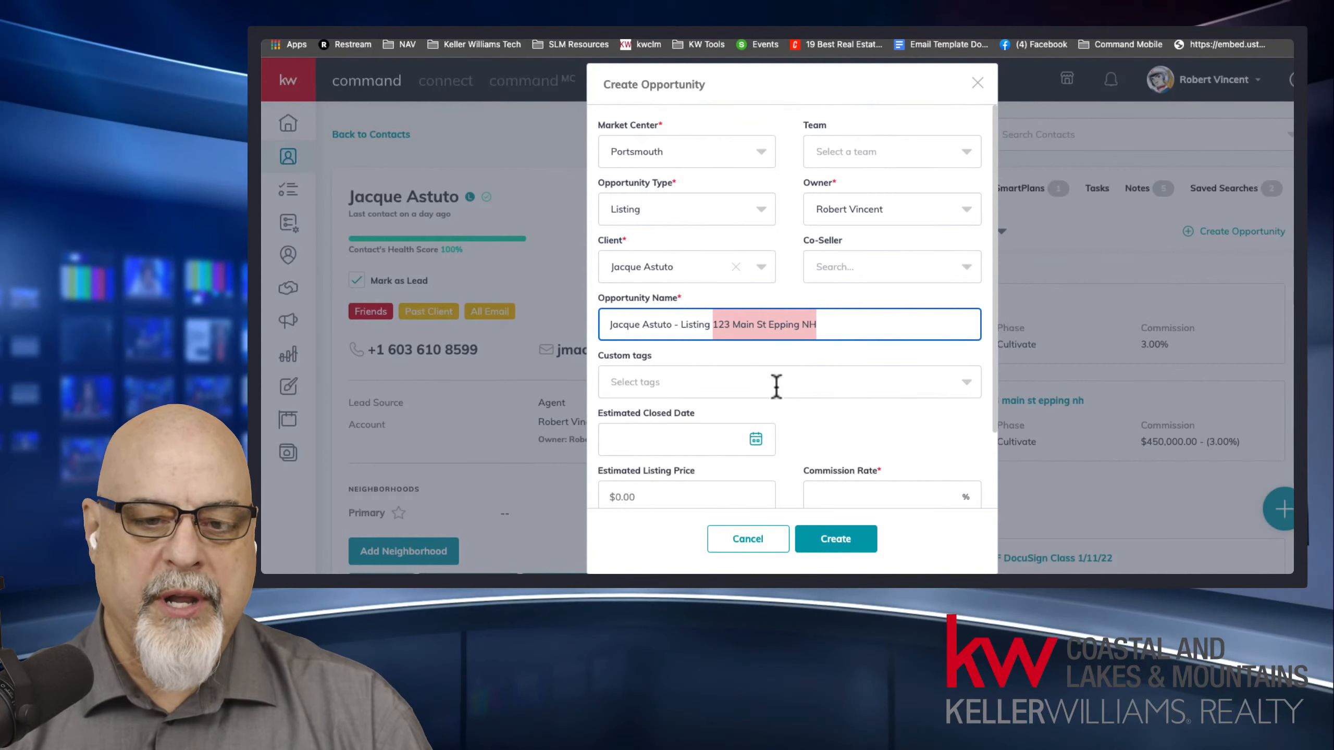
Set the commission rate to 3% and the estimated closed date to 3/4/2022.
click(871, 494)
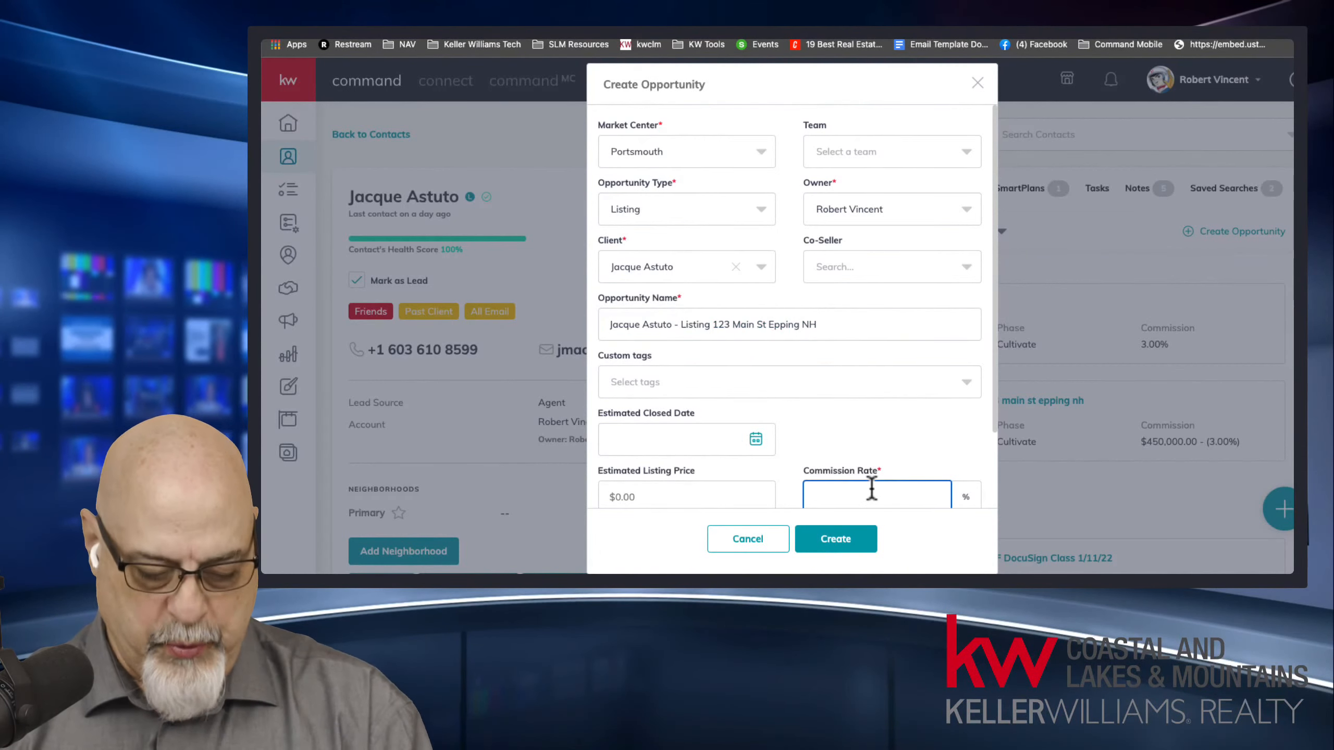
text(3)
scroll(862, 457, down, 2)
click(664, 354)
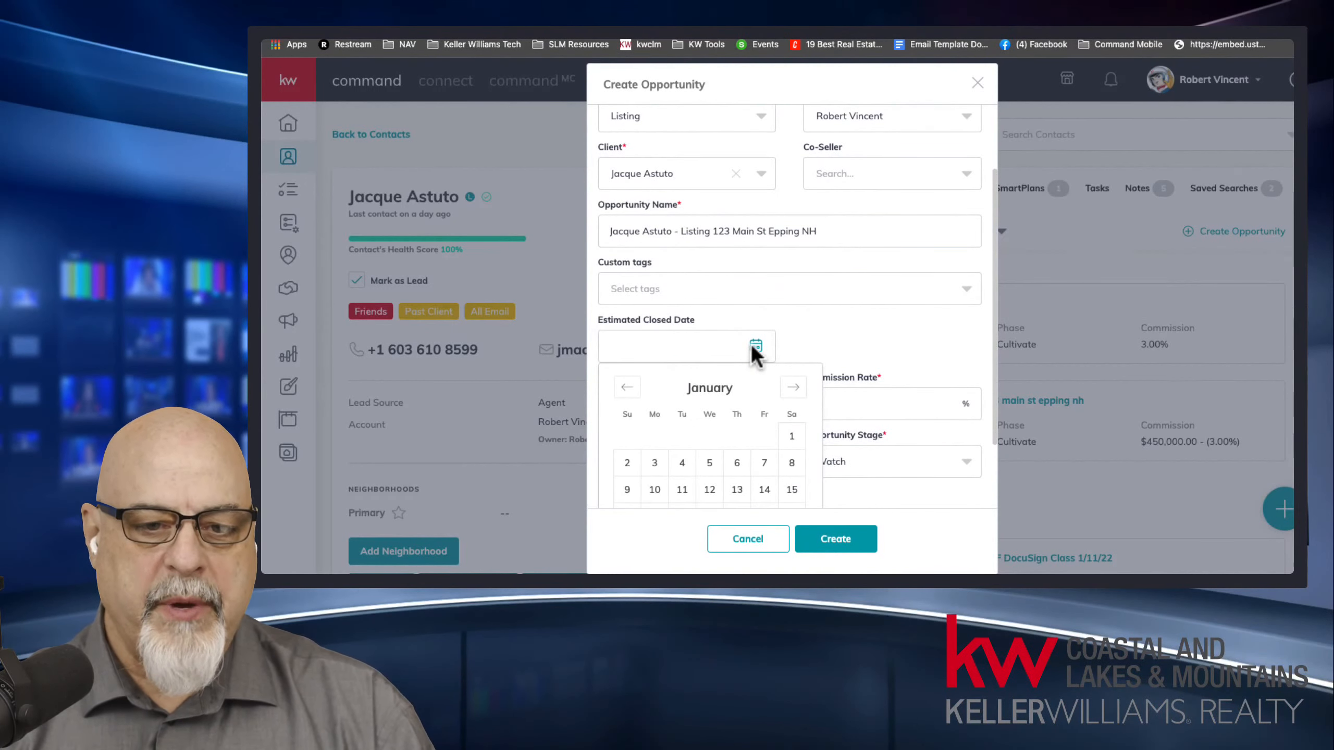
scroll(761, 396, down, 3)
click(794, 298)
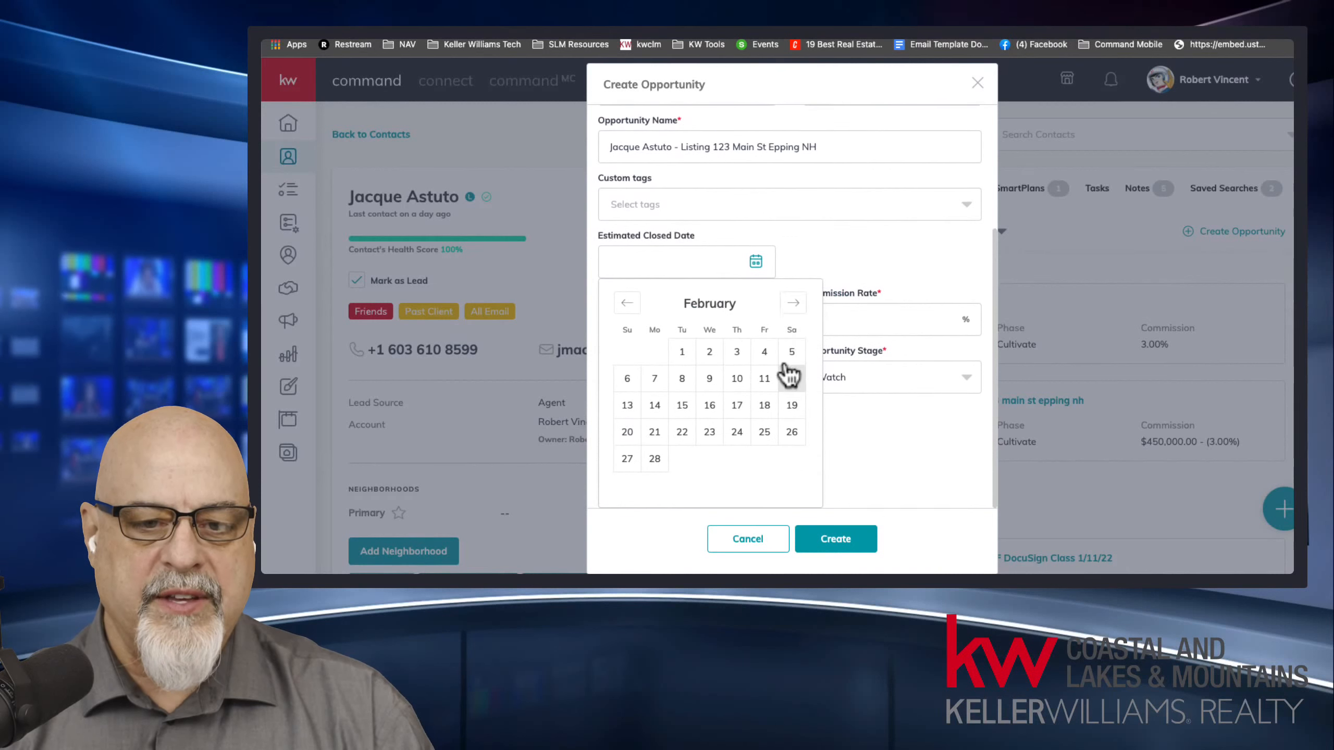
click(794, 298)
click(764, 352)
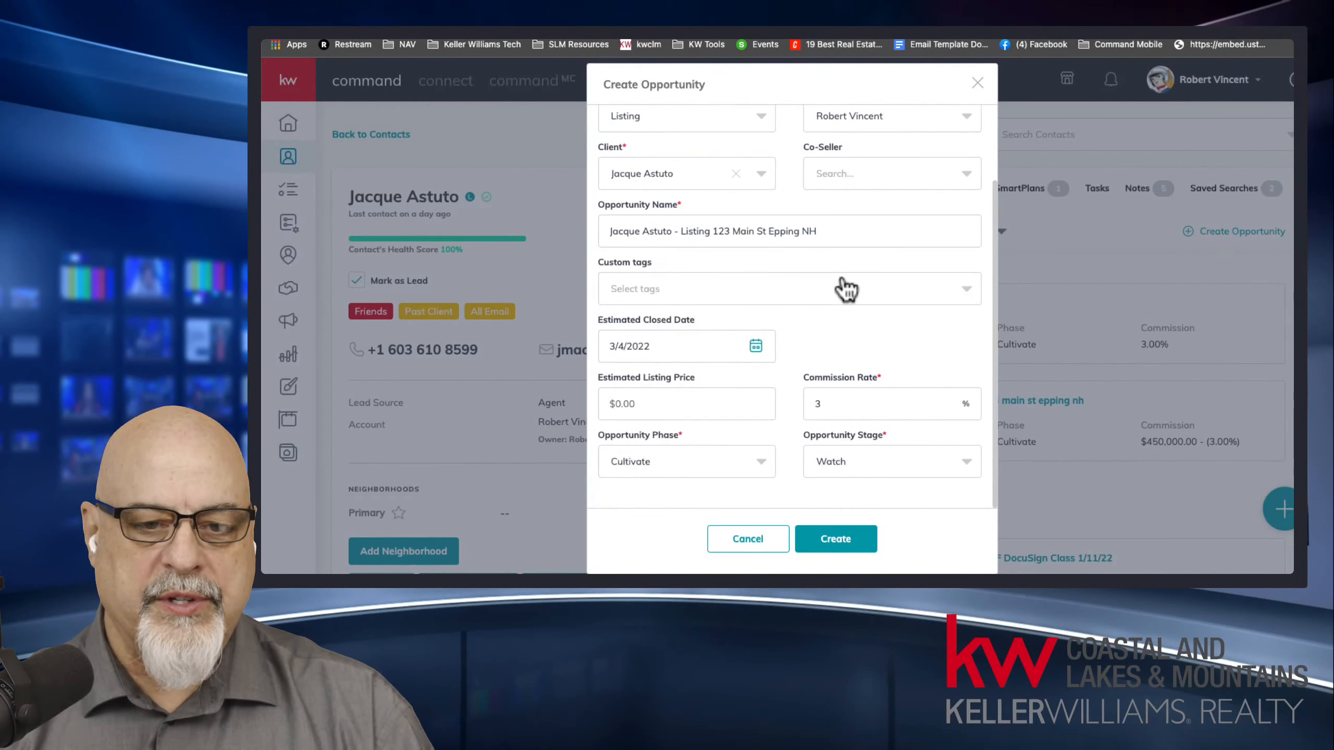
Set the estimated listing price to $450,000 and create the opportunity.
click(651, 402)
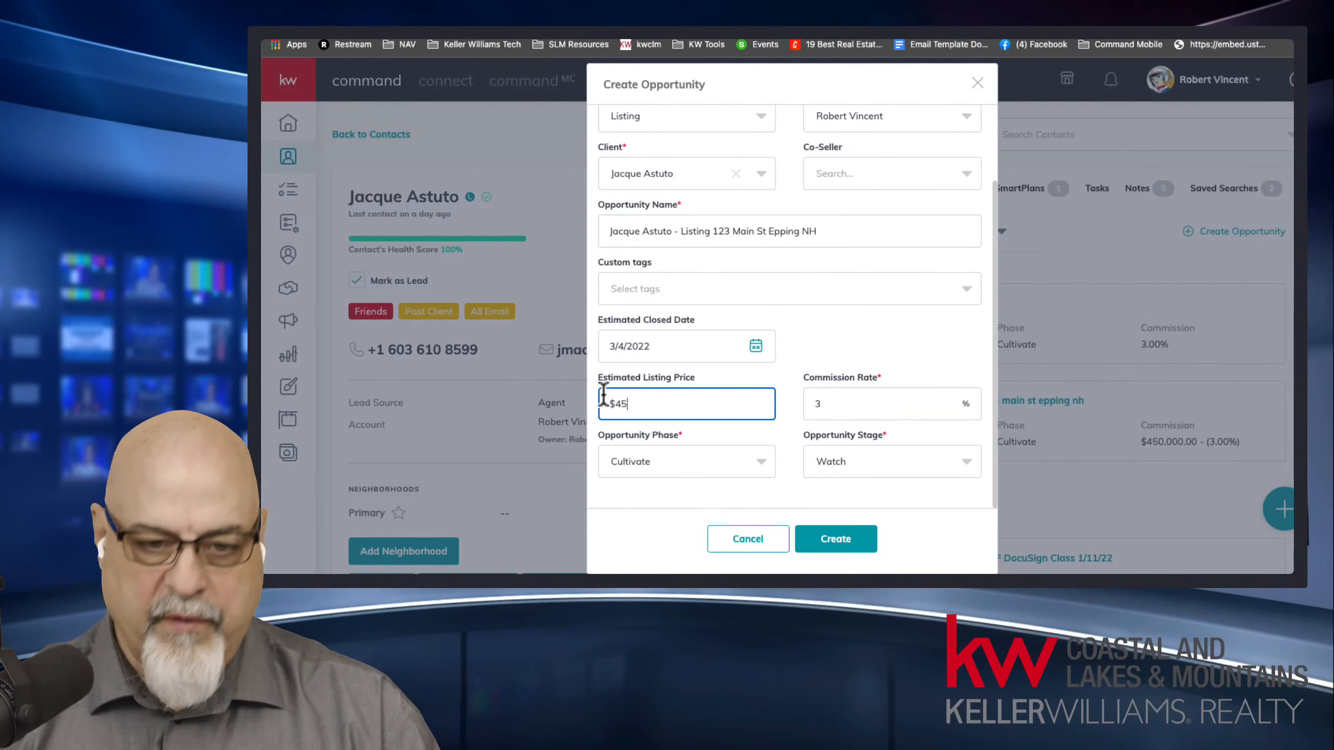
click(852, 534)
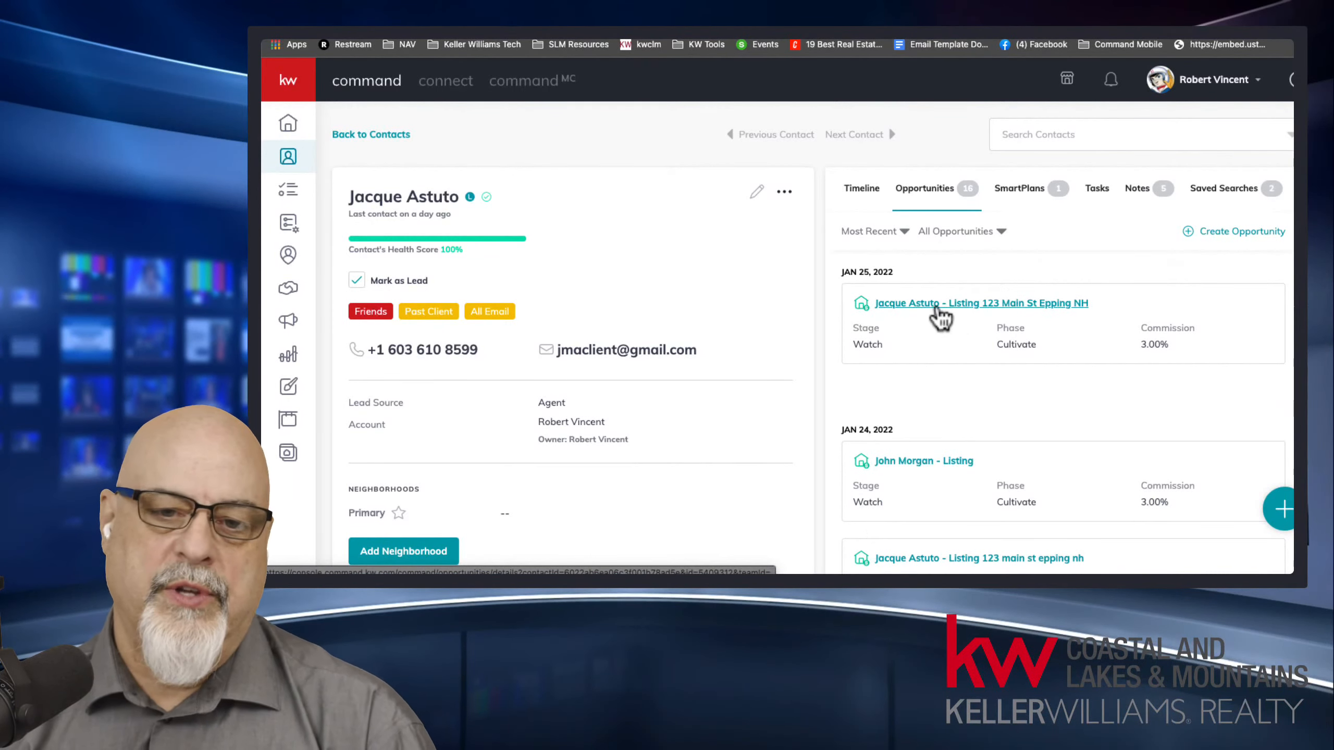
Open the newly created listing opportunity and review its property address fields.
click(897, 305)
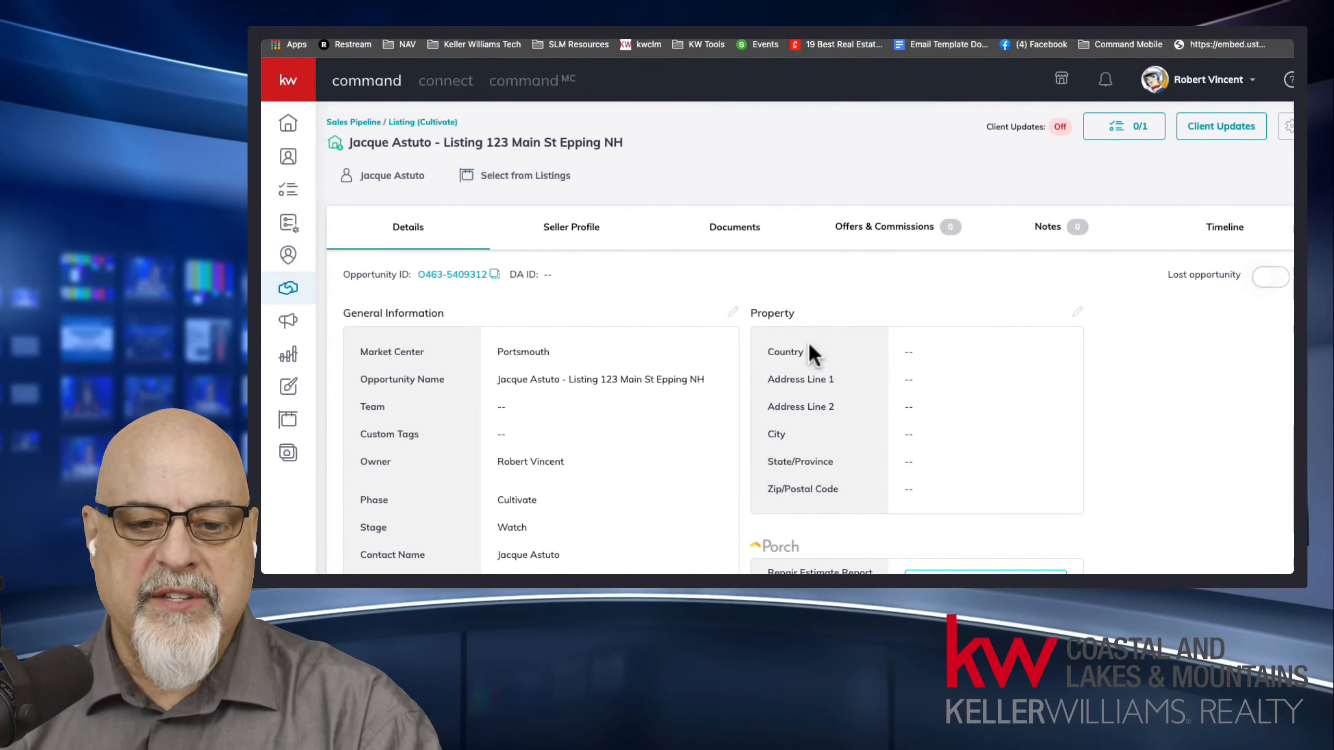
drag(809, 352, 818, 461)
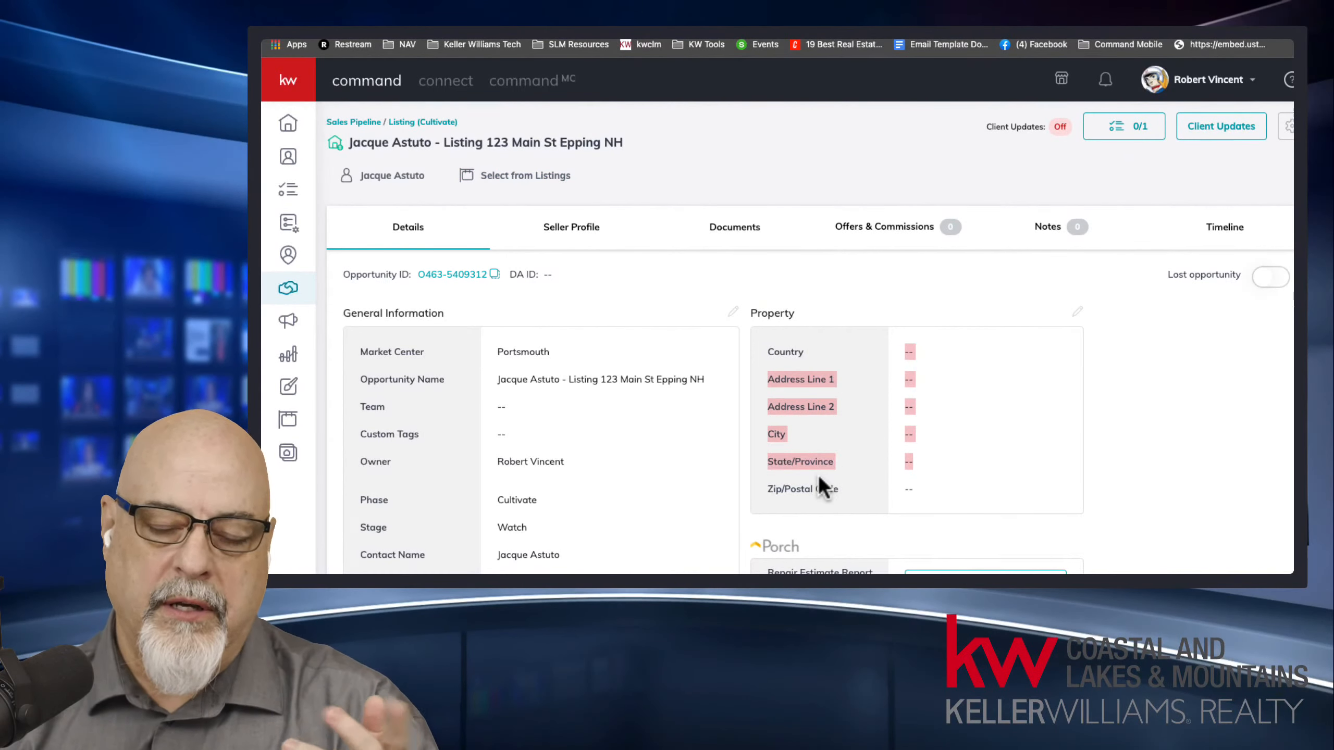
click(817, 456)
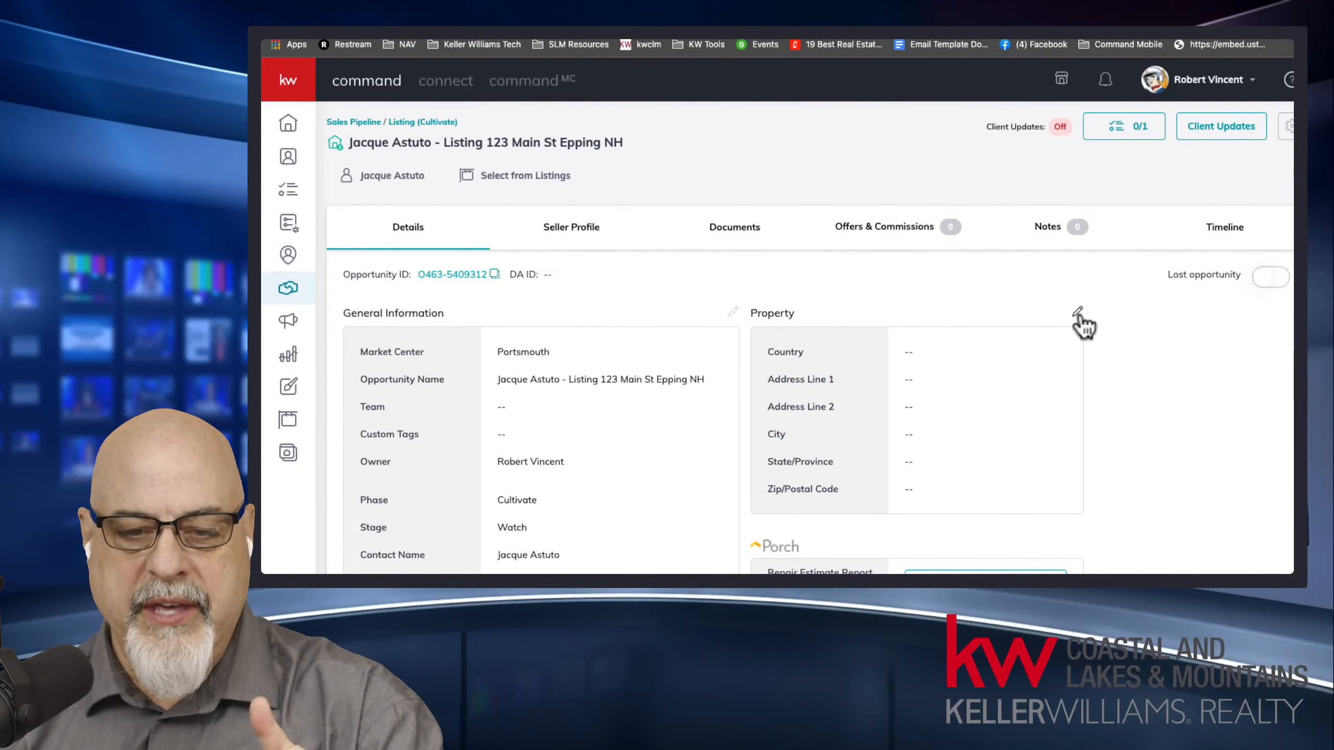
Start selecting the property from listings and show All Listings instead of only the agent's own.
click(533, 179)
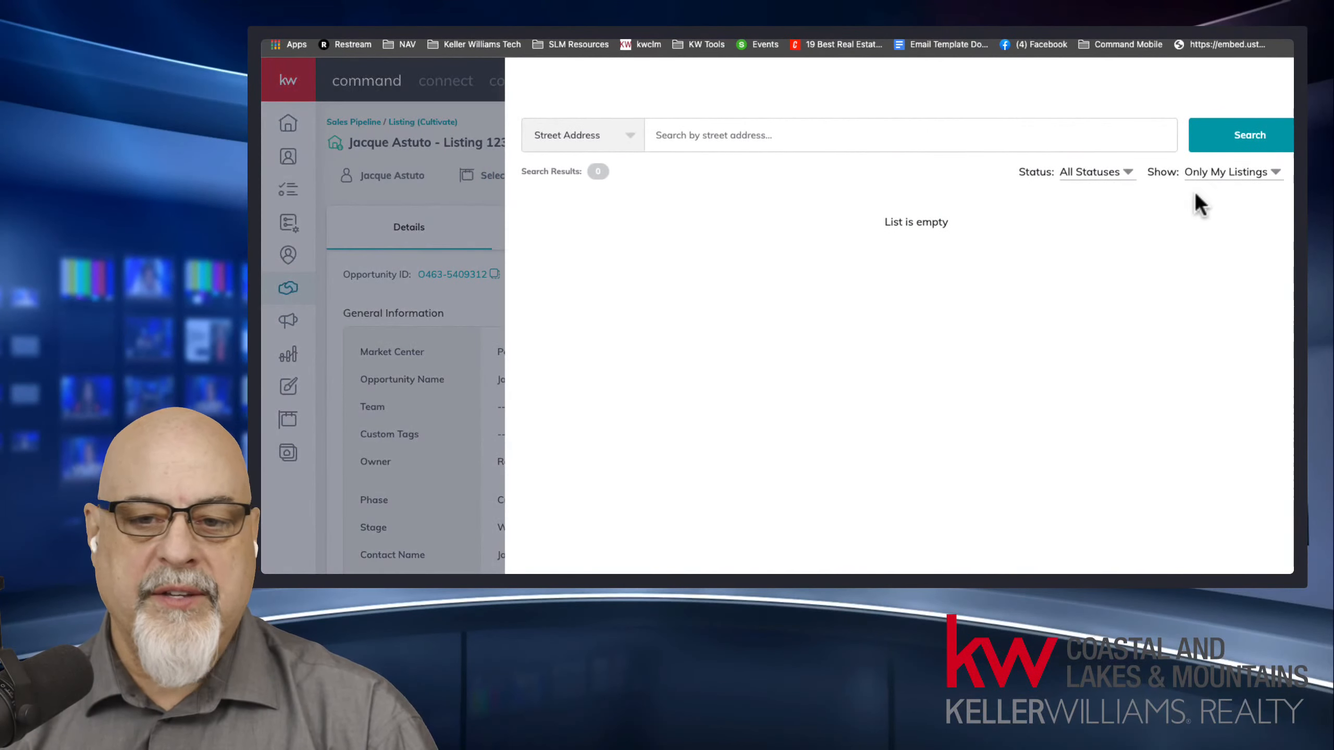
click(1219, 173)
click(1226, 196)
Try searching the listings by the partial street address "123 m".
click(833, 138)
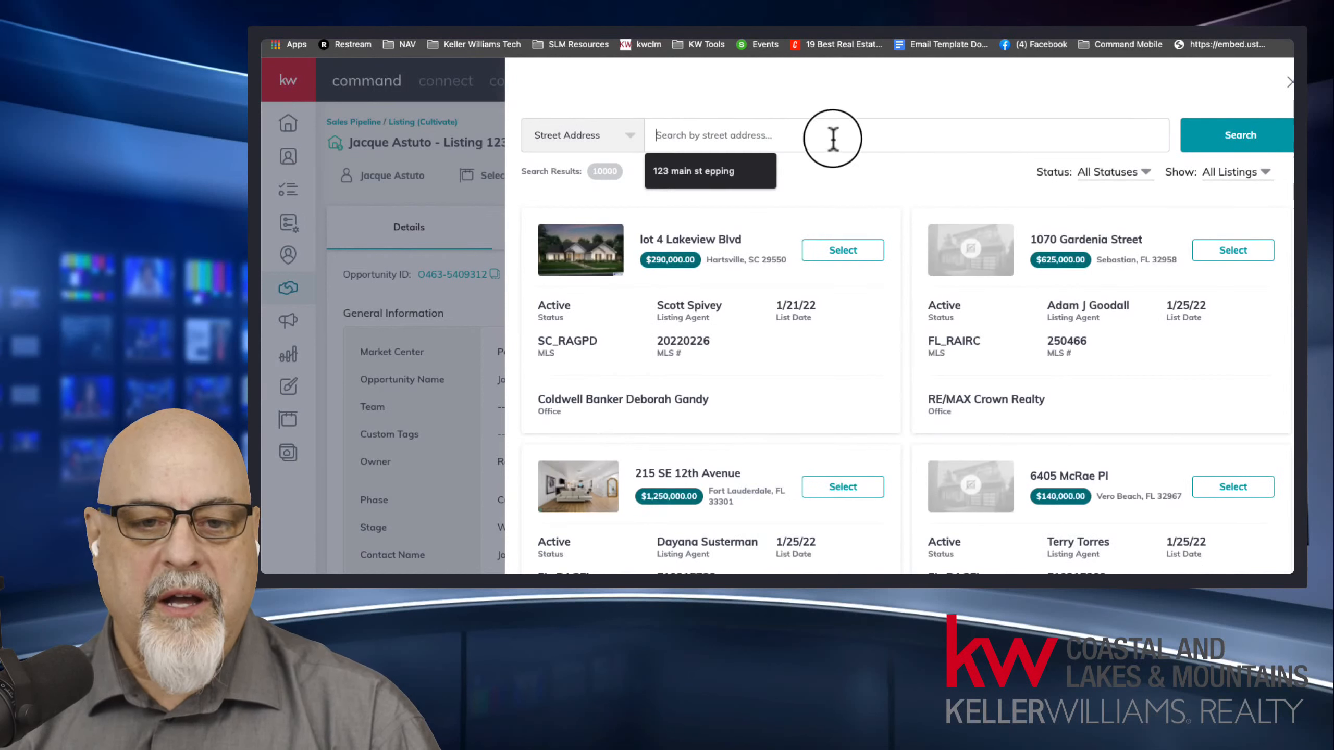
text(123)
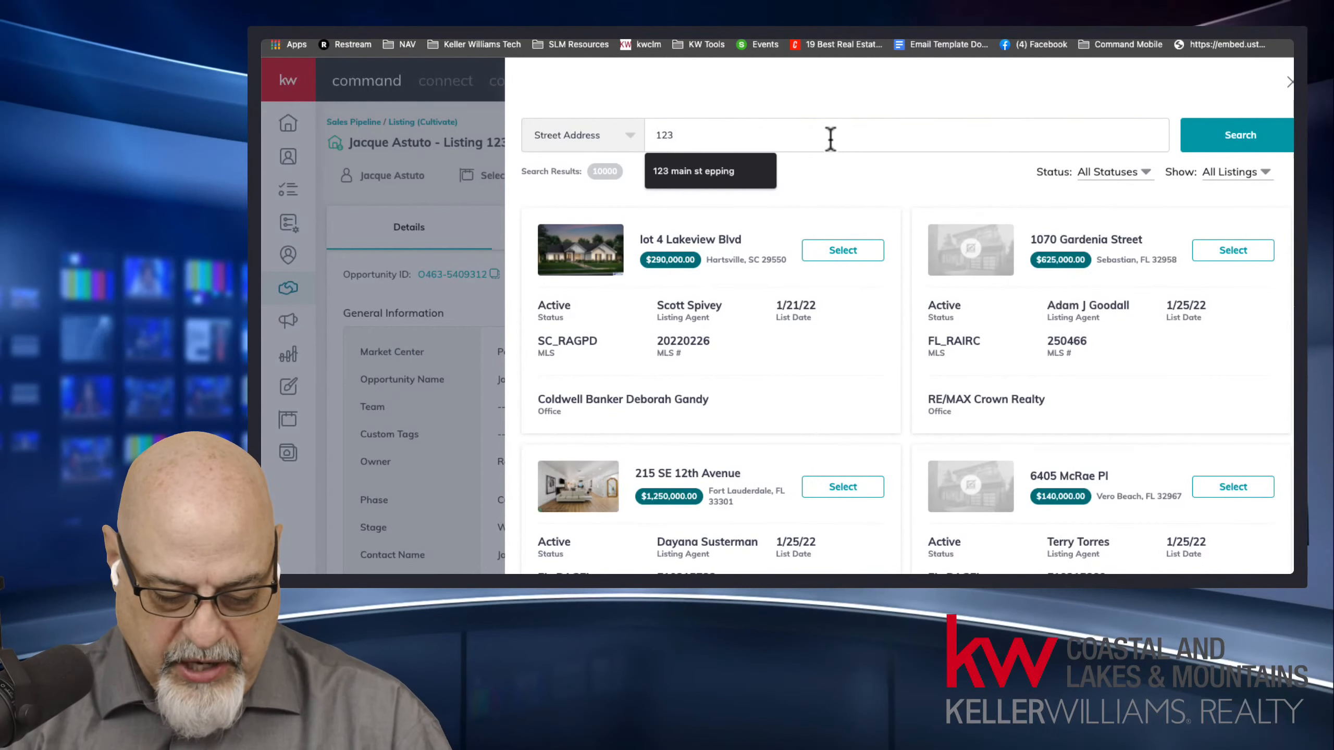
text( ep)
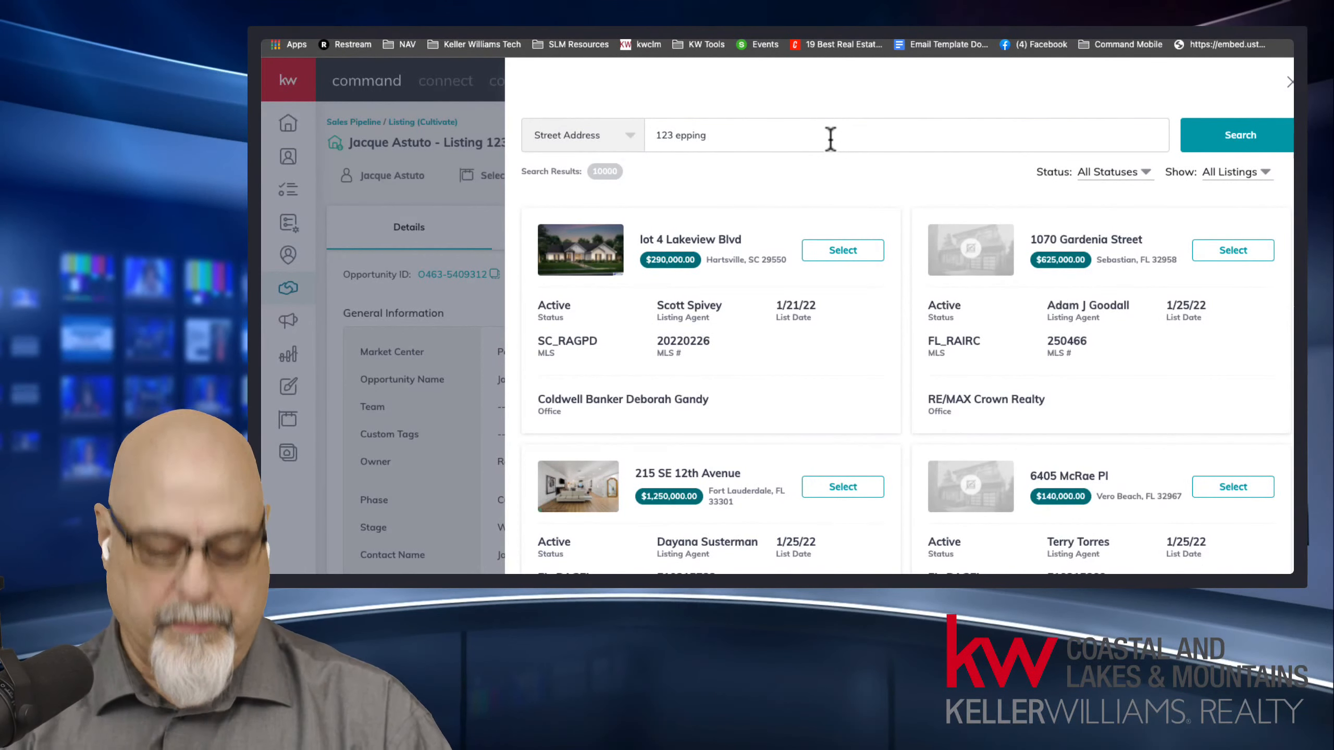
text(pin)
key(BackSpace)
key(BackSpace)
key(BackSpace)
key(BackSpace)
key(BackSpace)
key(BackSpace)
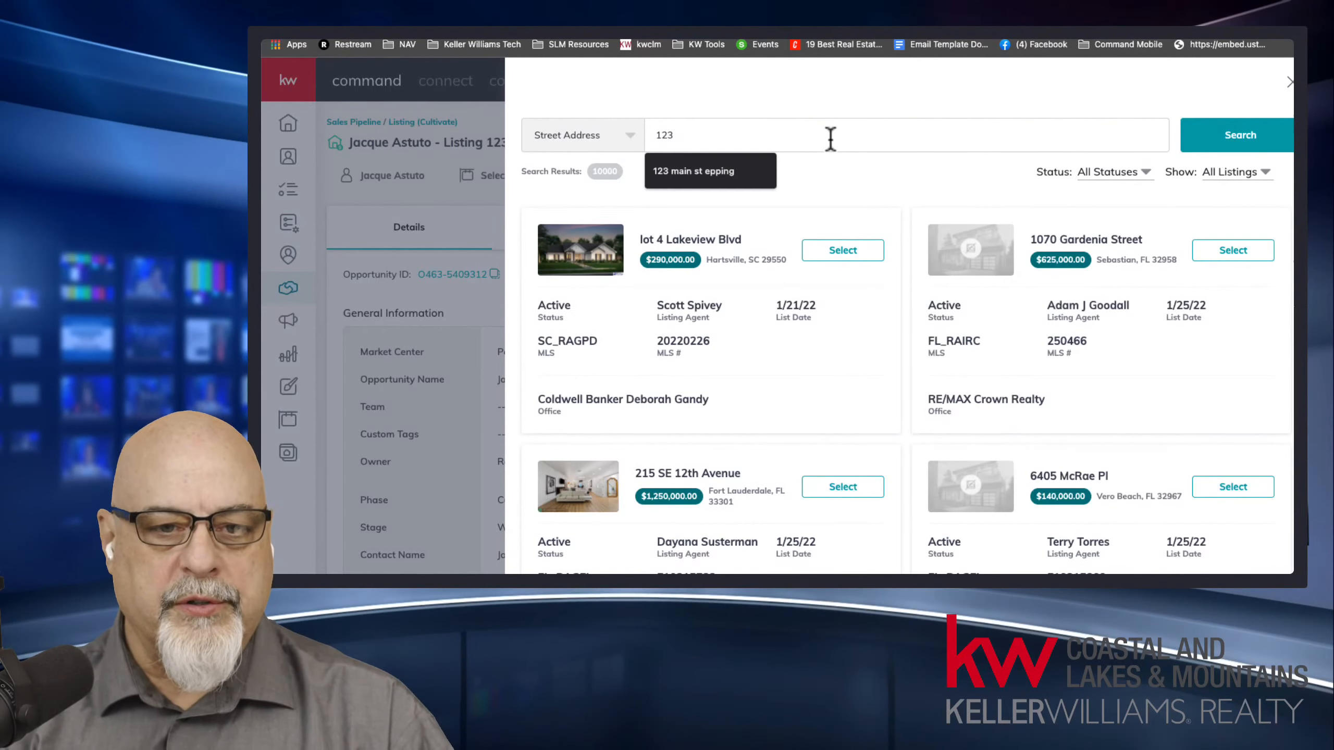
key(Down)
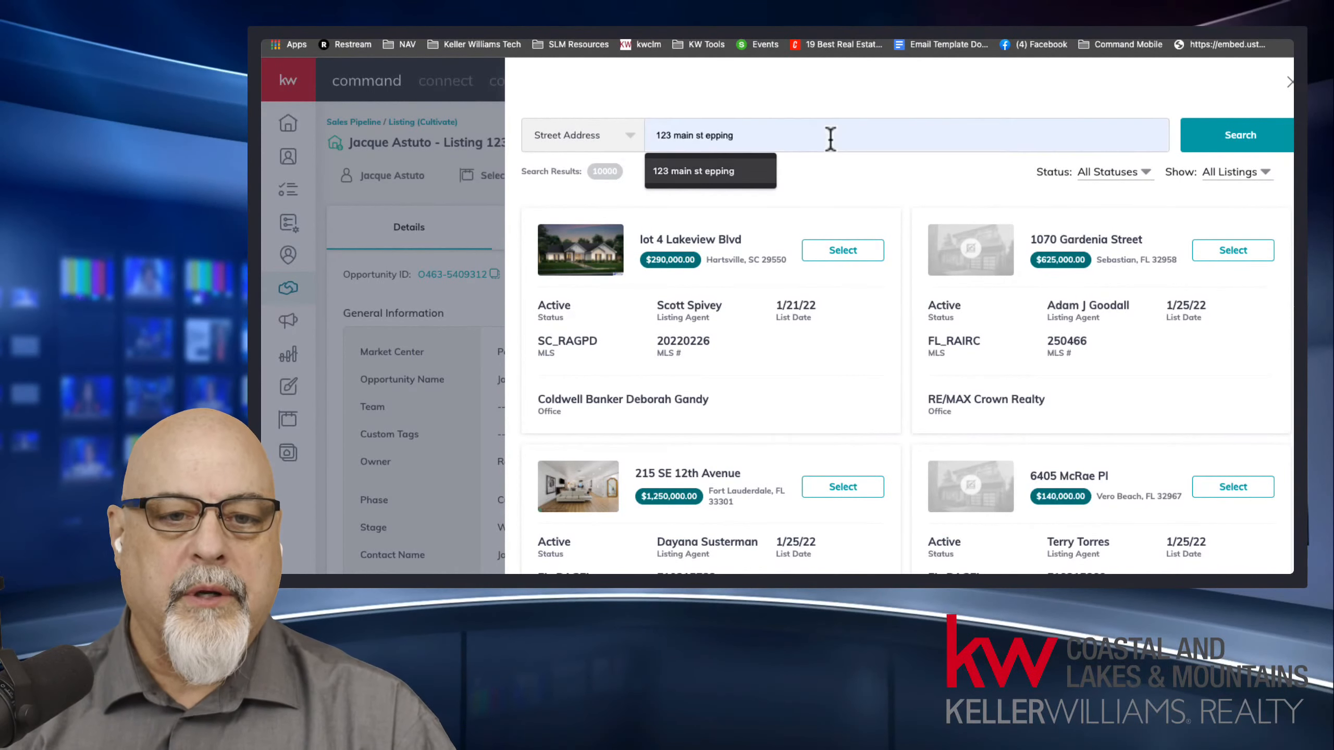
text(m)
click(1250, 134)
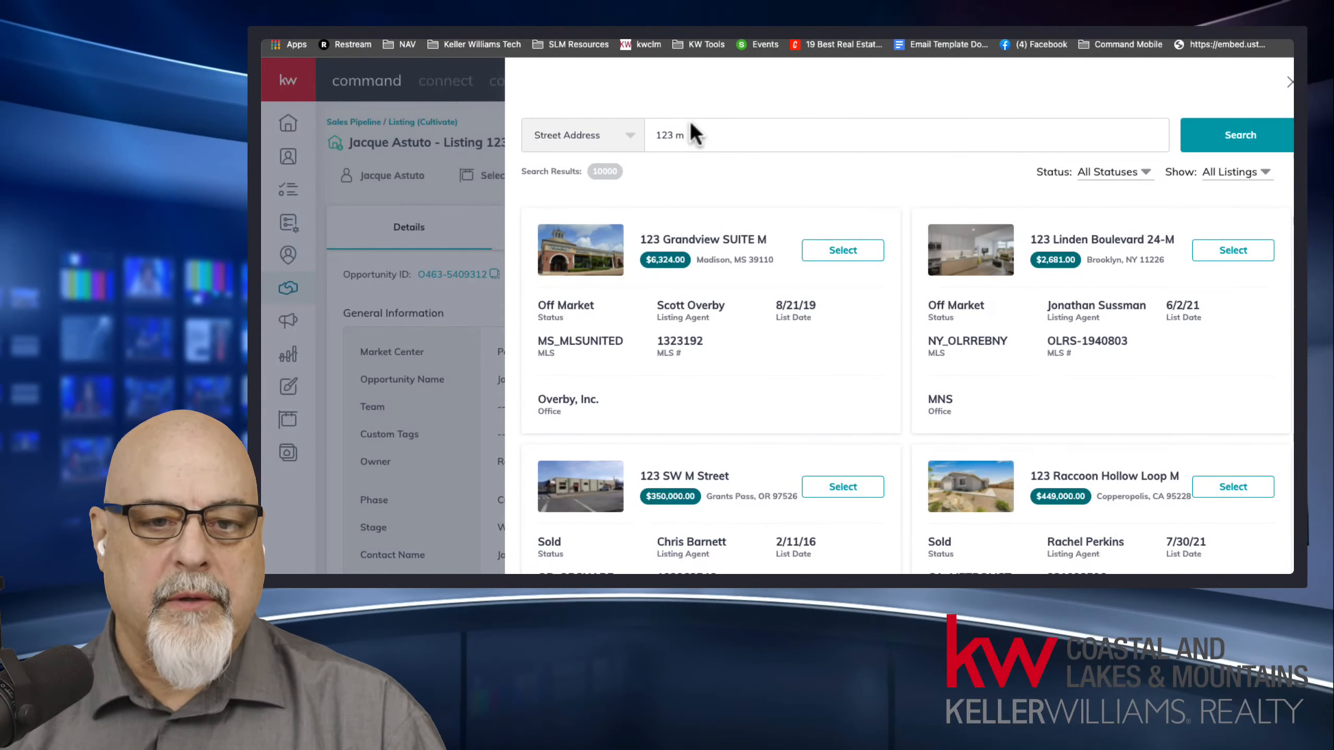
Search the listings by the property's full street address and town, and examine the first match's agent and list date.
click(713, 138)
click(704, 197)
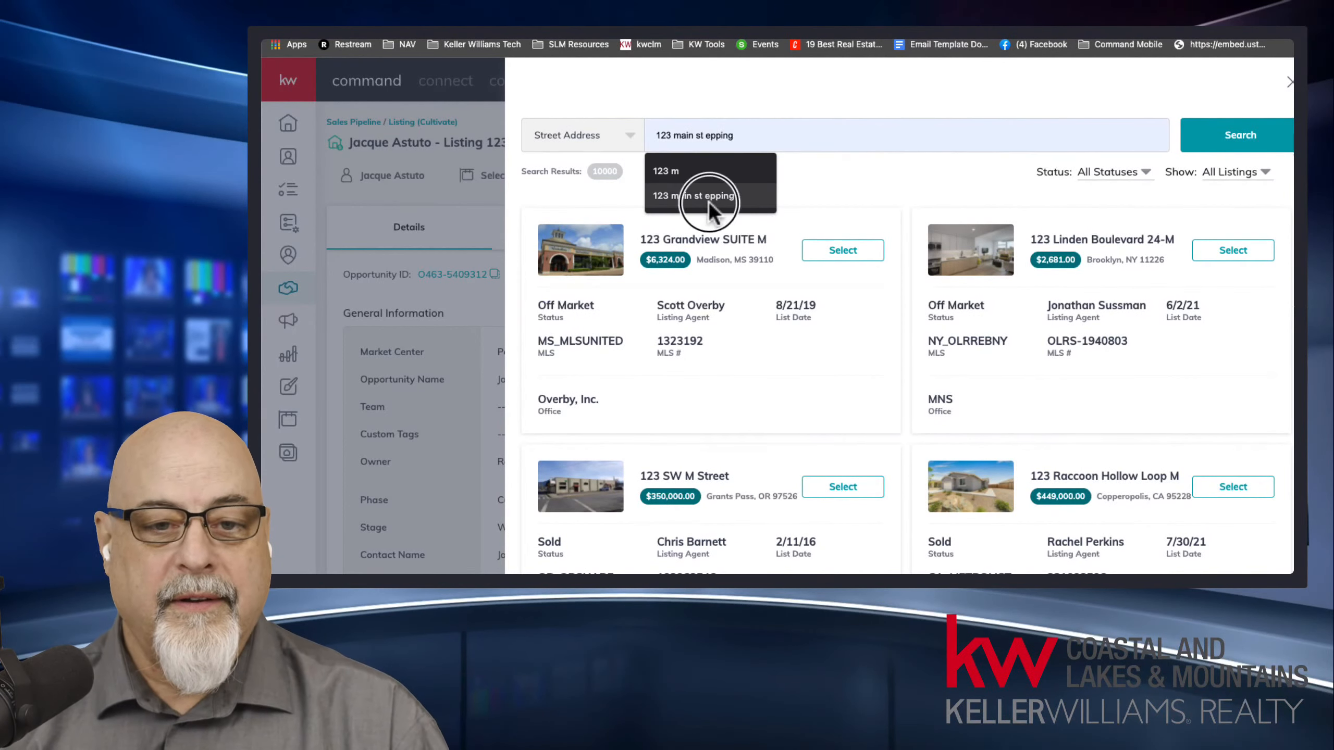
click(1204, 141)
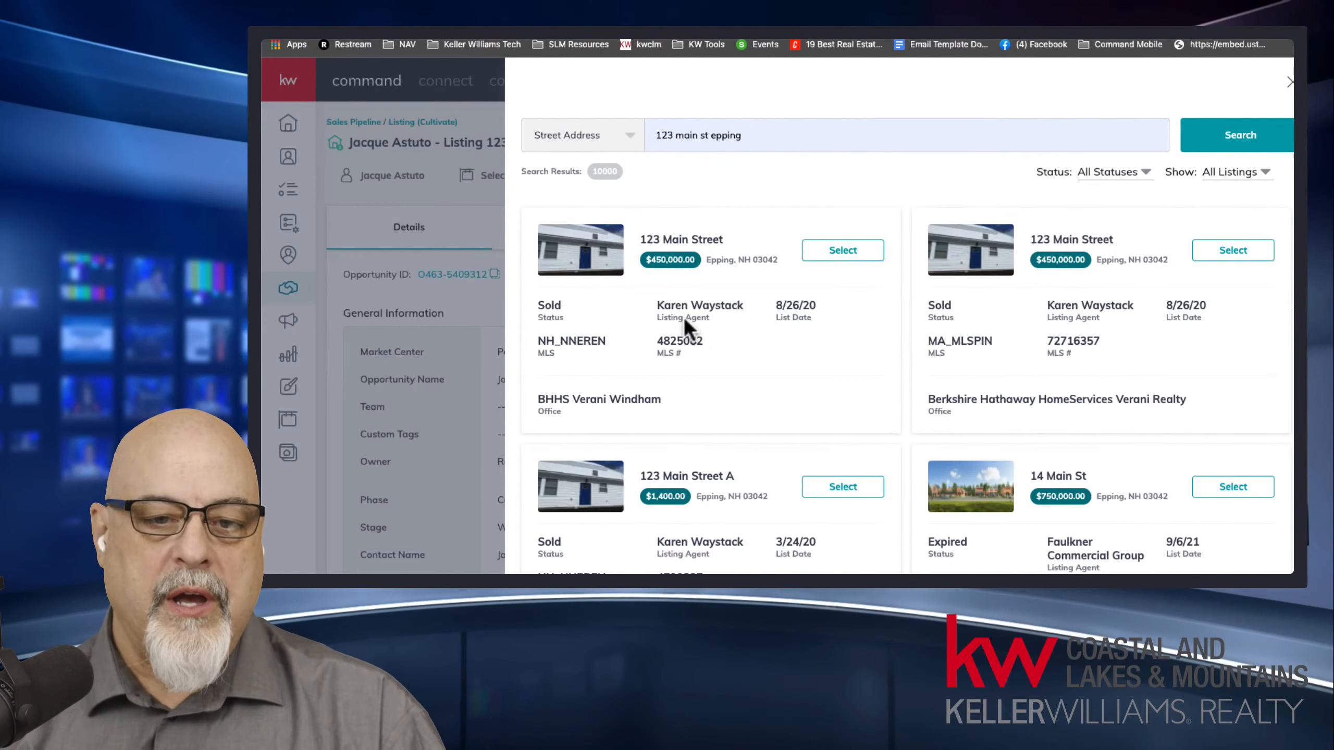
drag(659, 305, 814, 310)
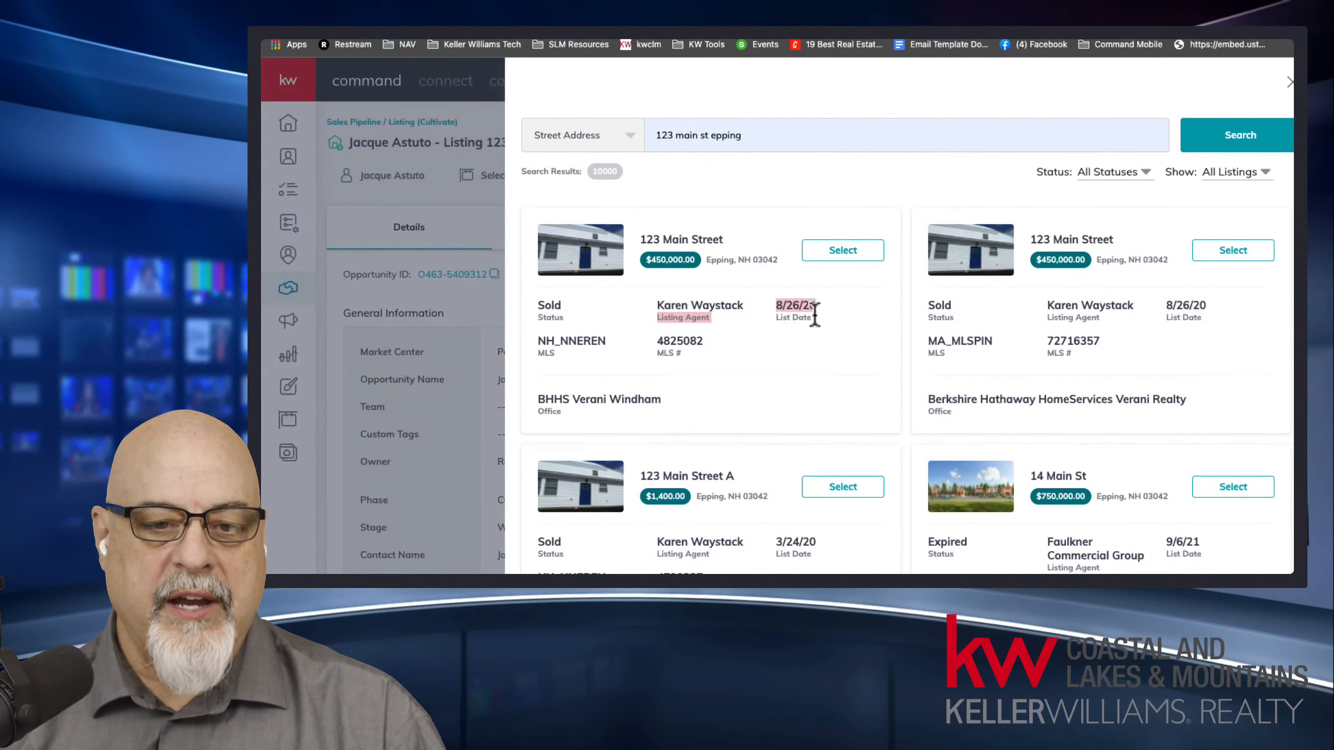
click(733, 352)
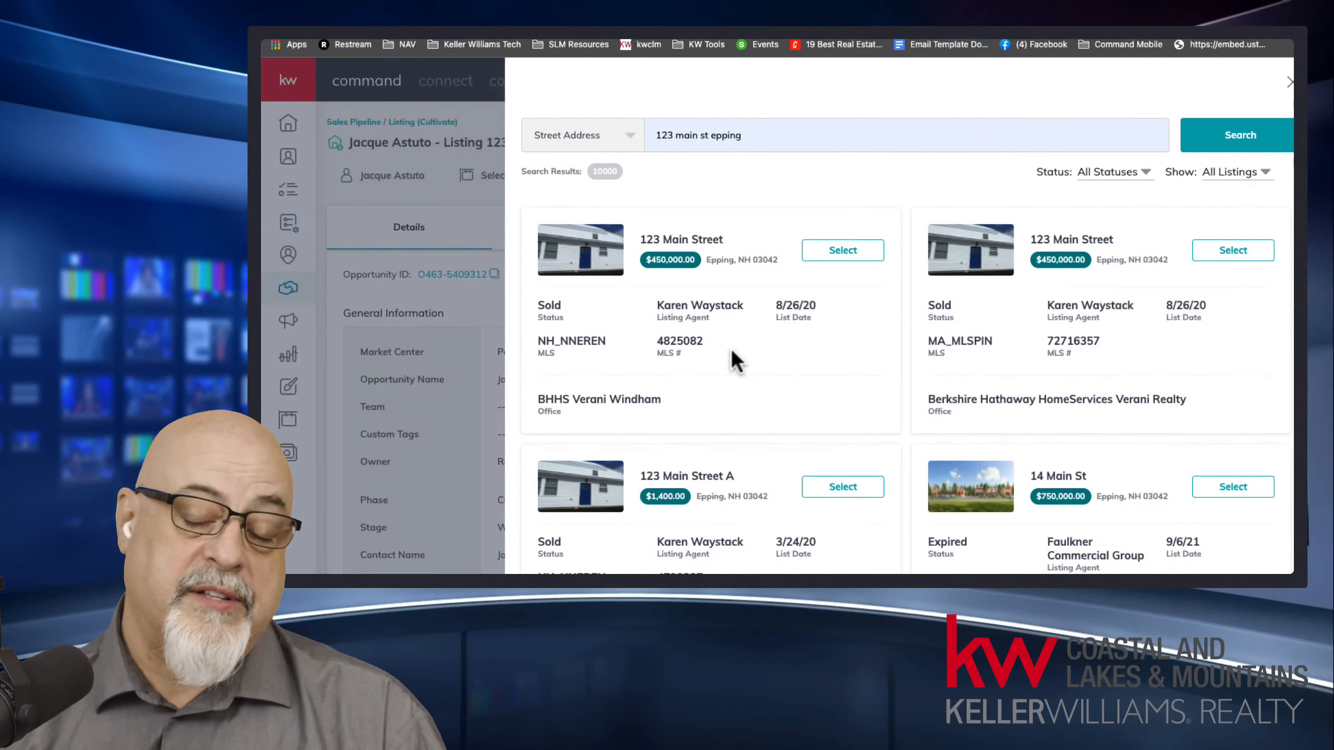
Attach the first matching NH_NNEREN listing to the opportunity and review the property fields and attached listing summary.
click(843, 251)
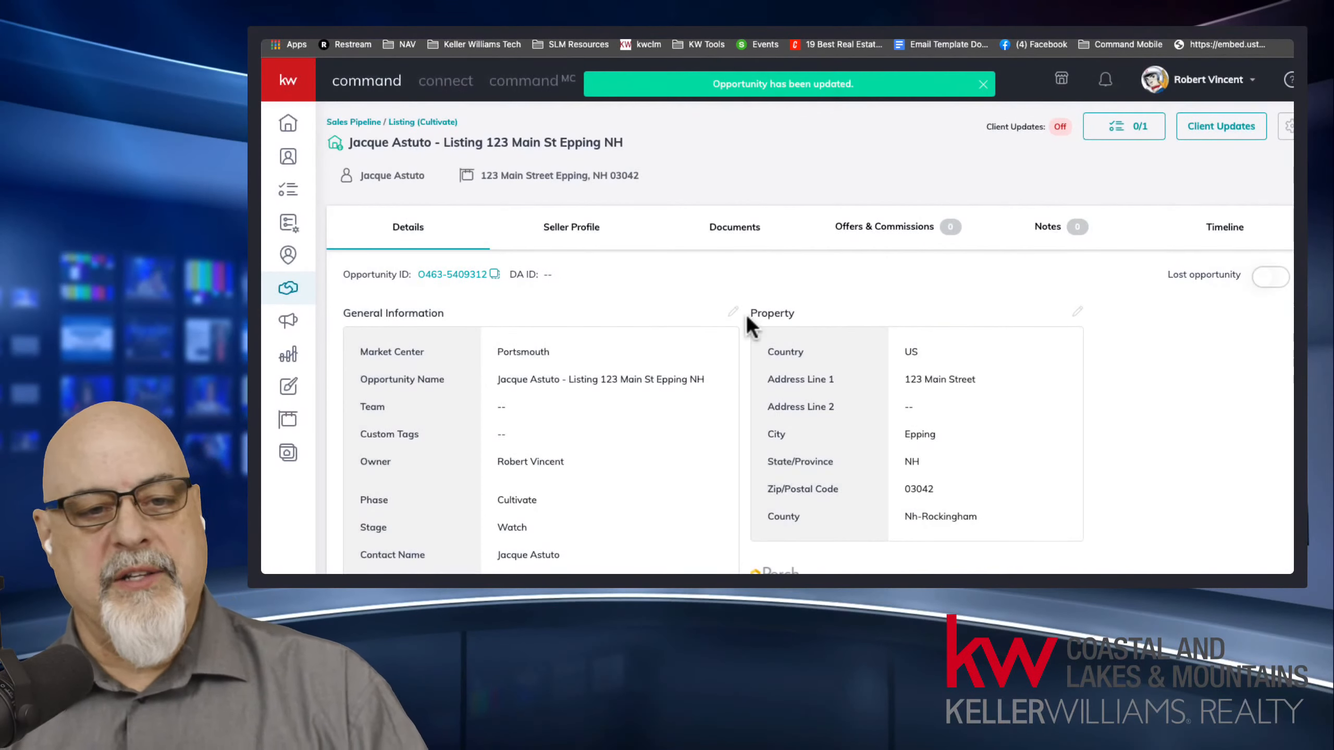
scroll(568, 315, down, 2)
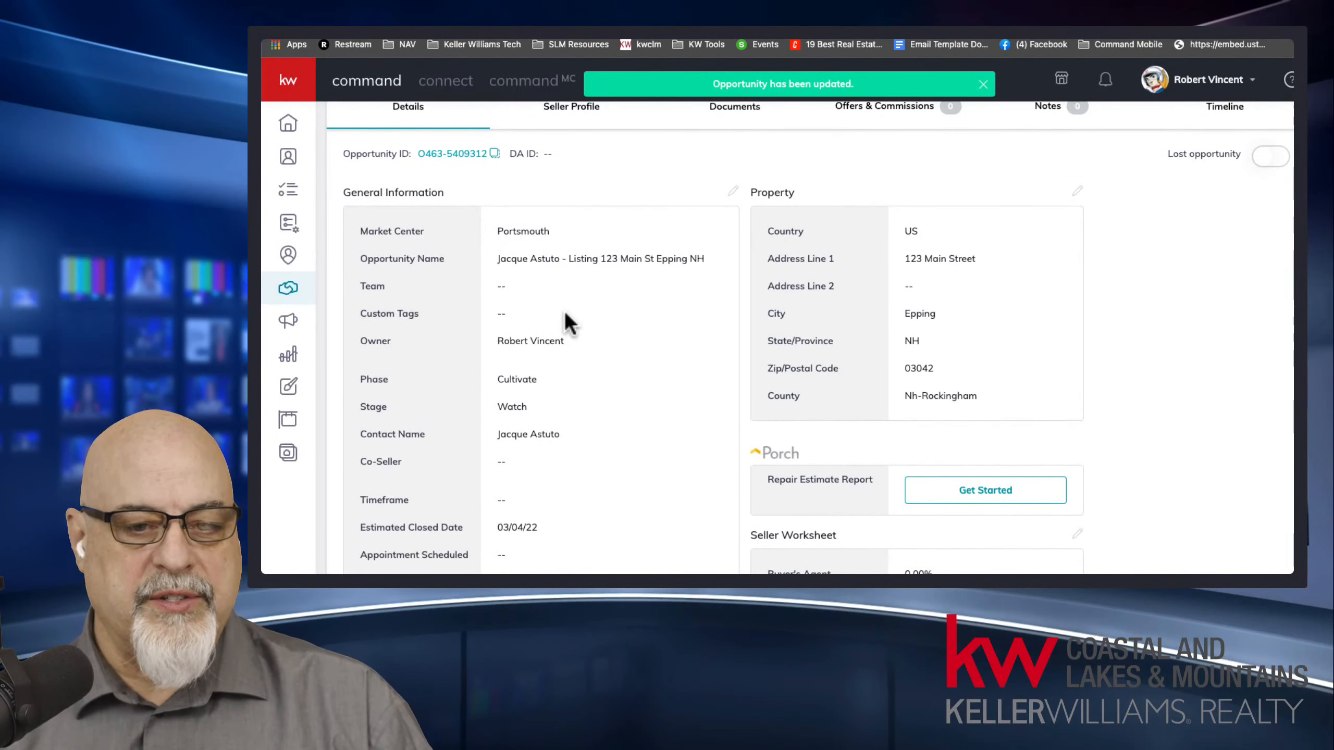
scroll(554, 247, up, 2)
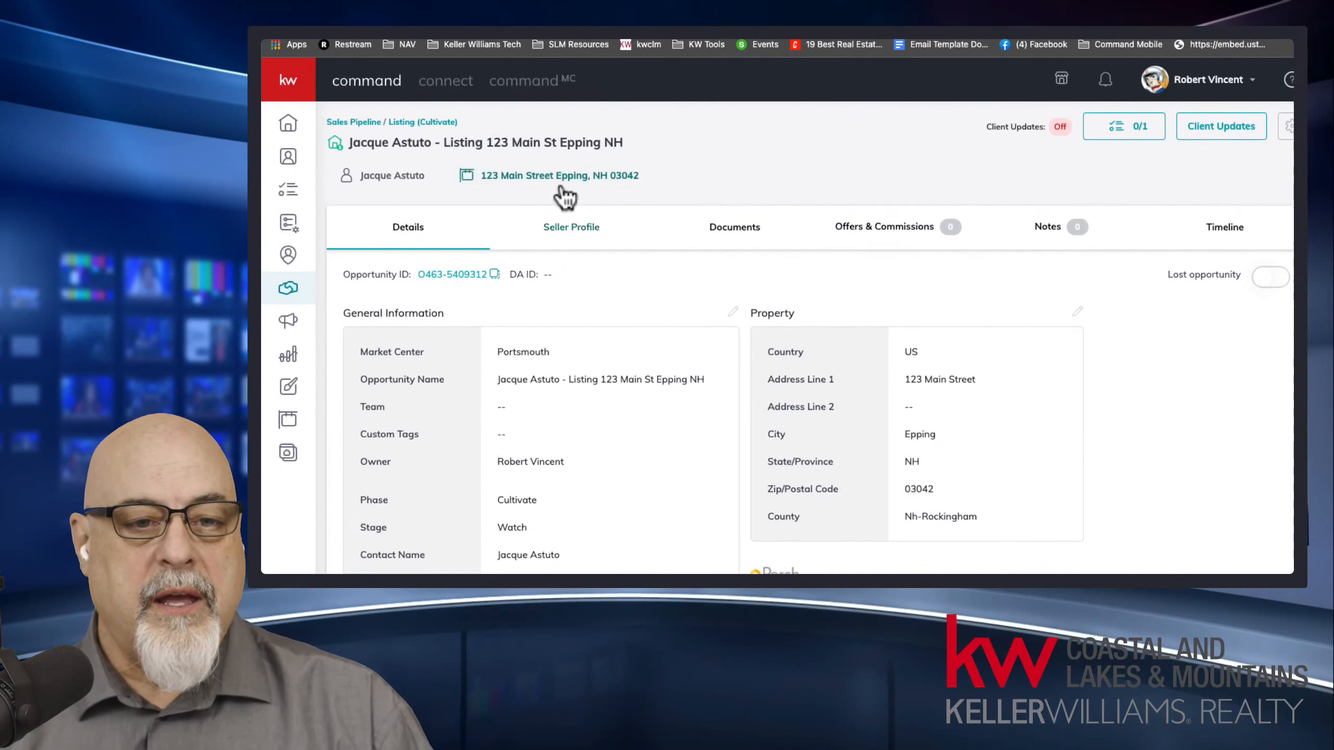
mouse_move(562, 192)
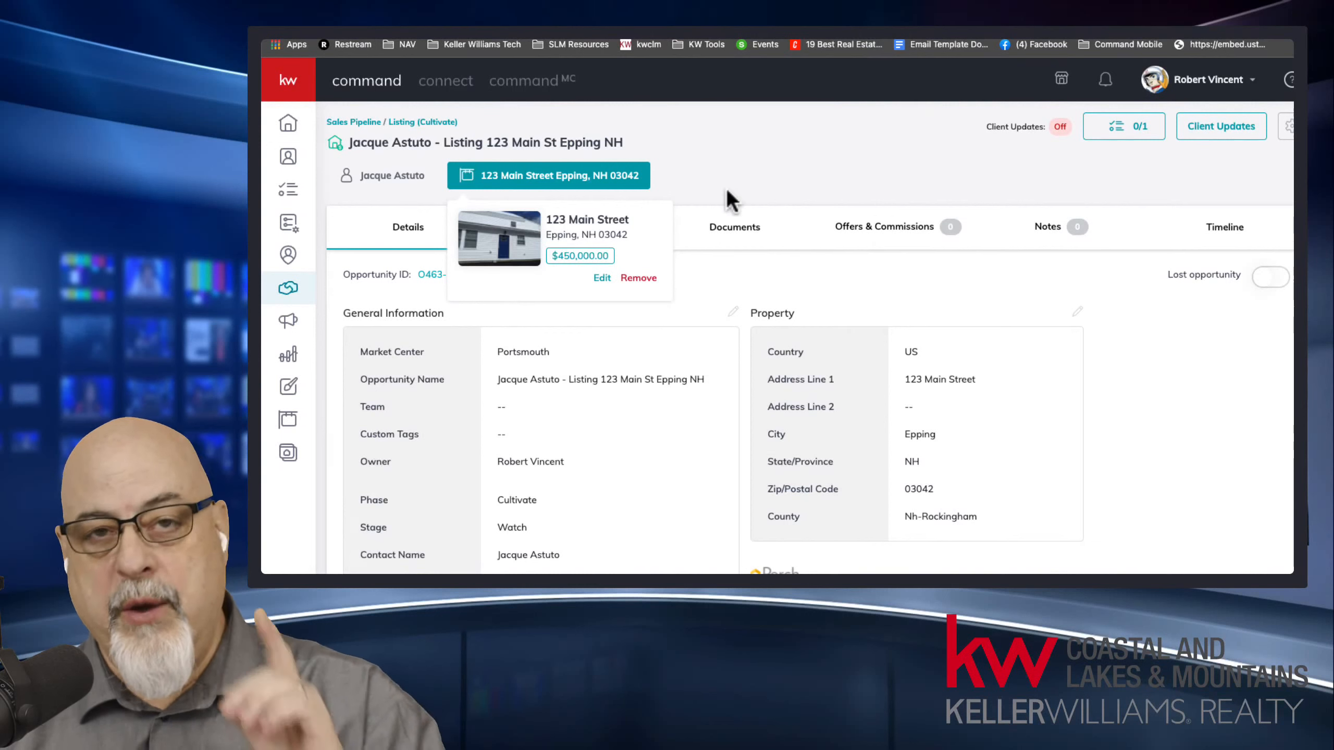
click(744, 168)
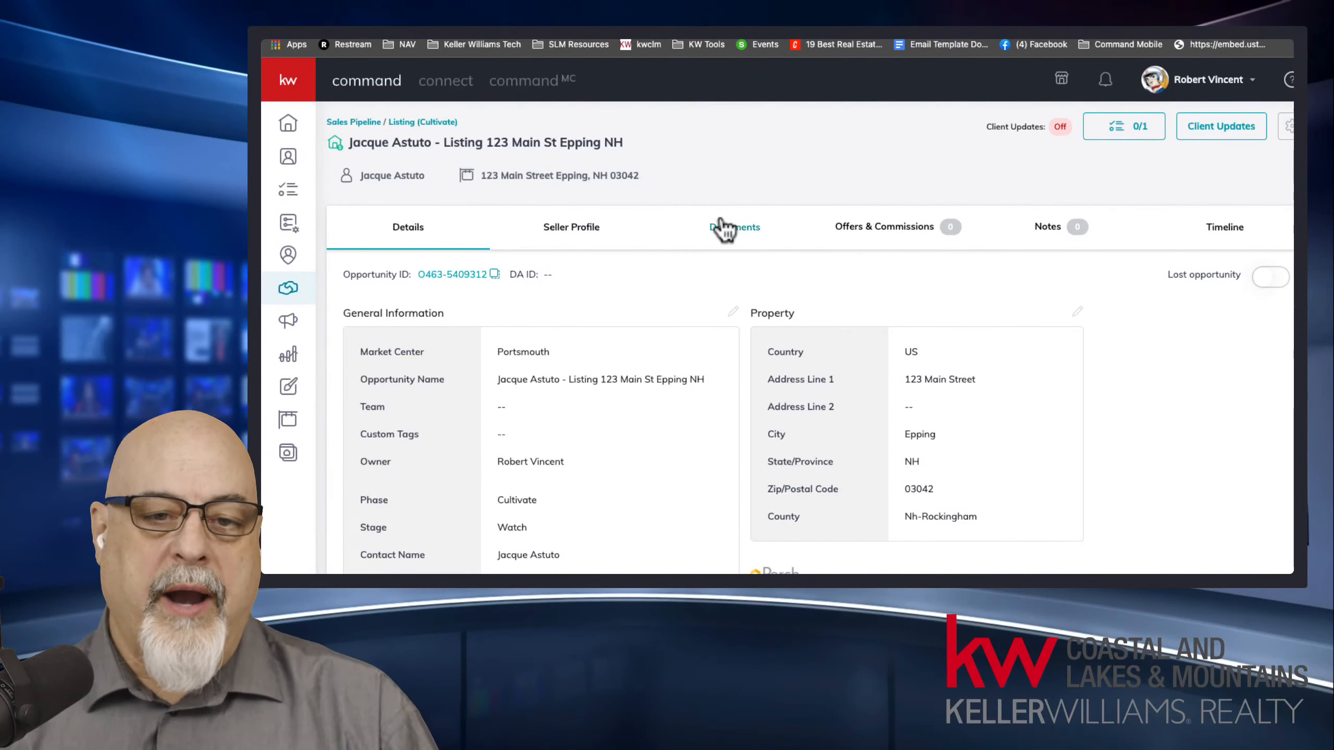
Open the opportunity's documents and set the checklist type to New Hampshire Listing Checklist.
click(747, 232)
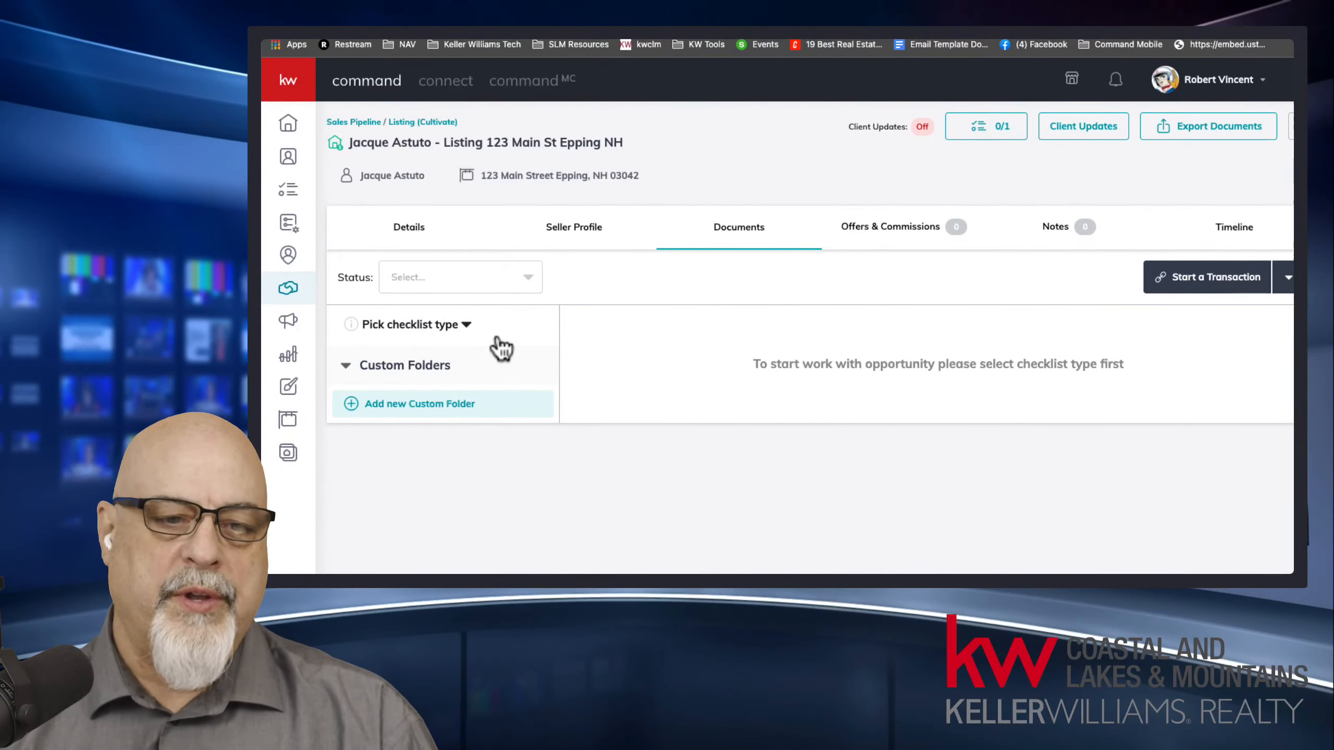
click(454, 326)
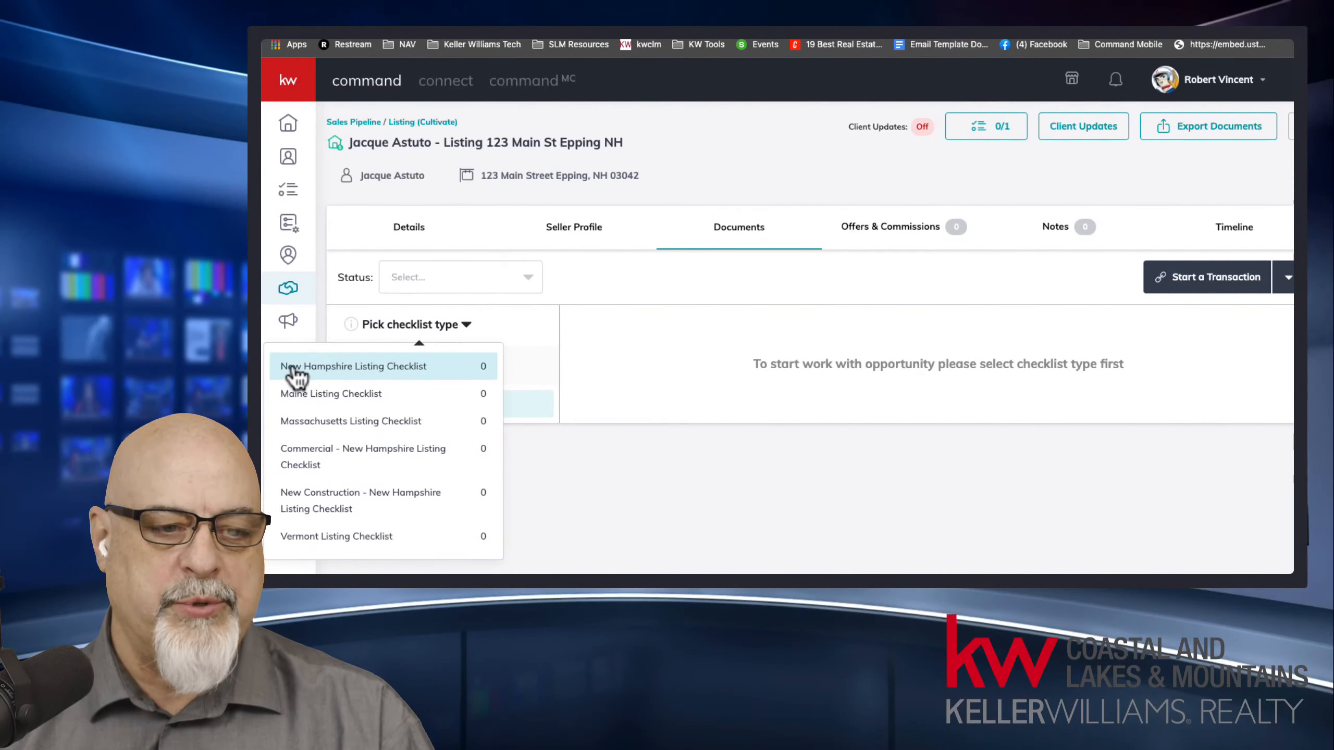
click(398, 368)
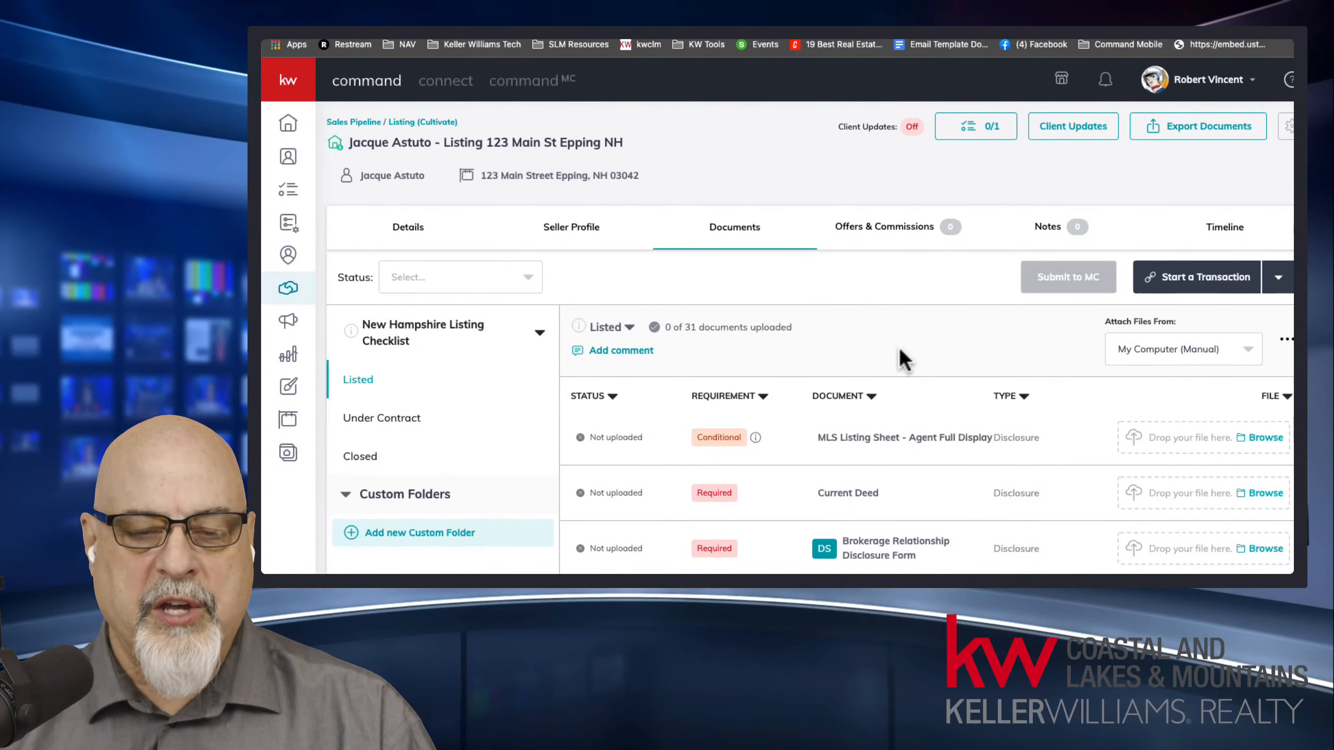
Sort the Listed checklist documents by requirement and review the required ones, including the forms marked DS.
scroll(899, 347, down, 2)
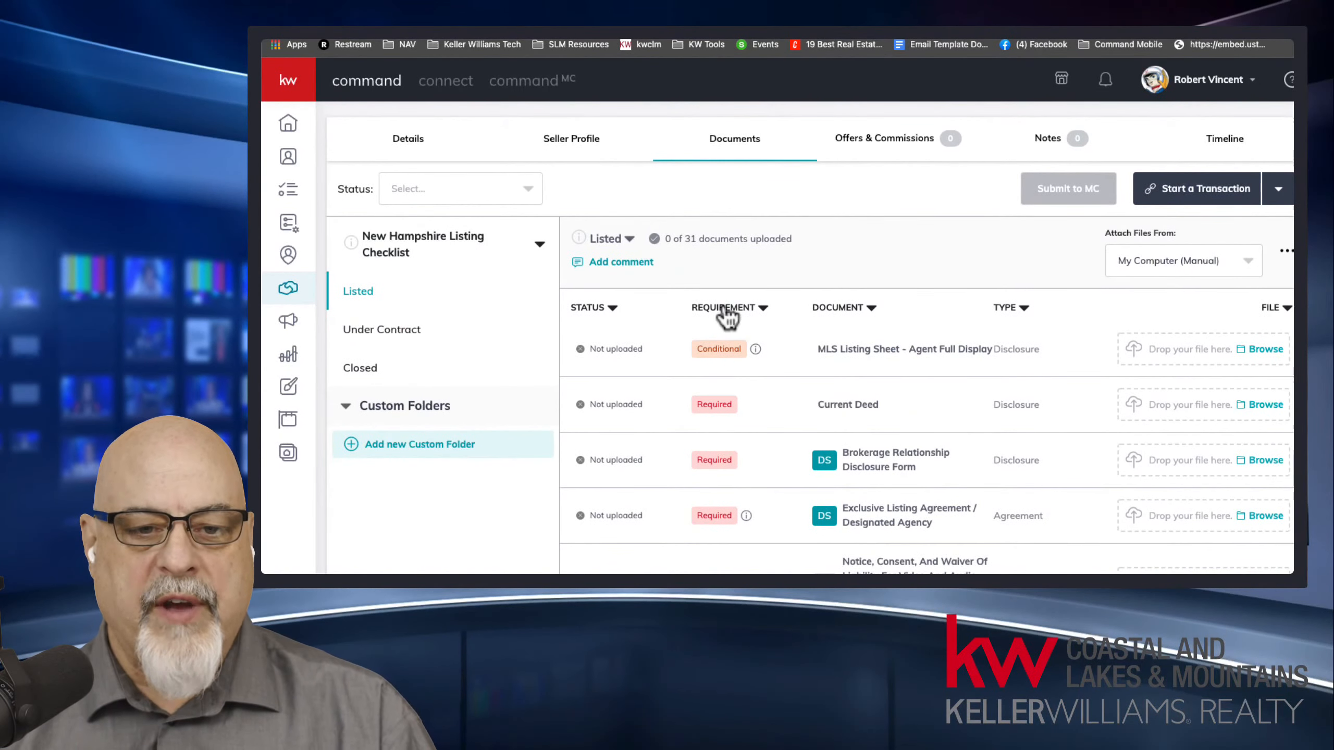
click(741, 310)
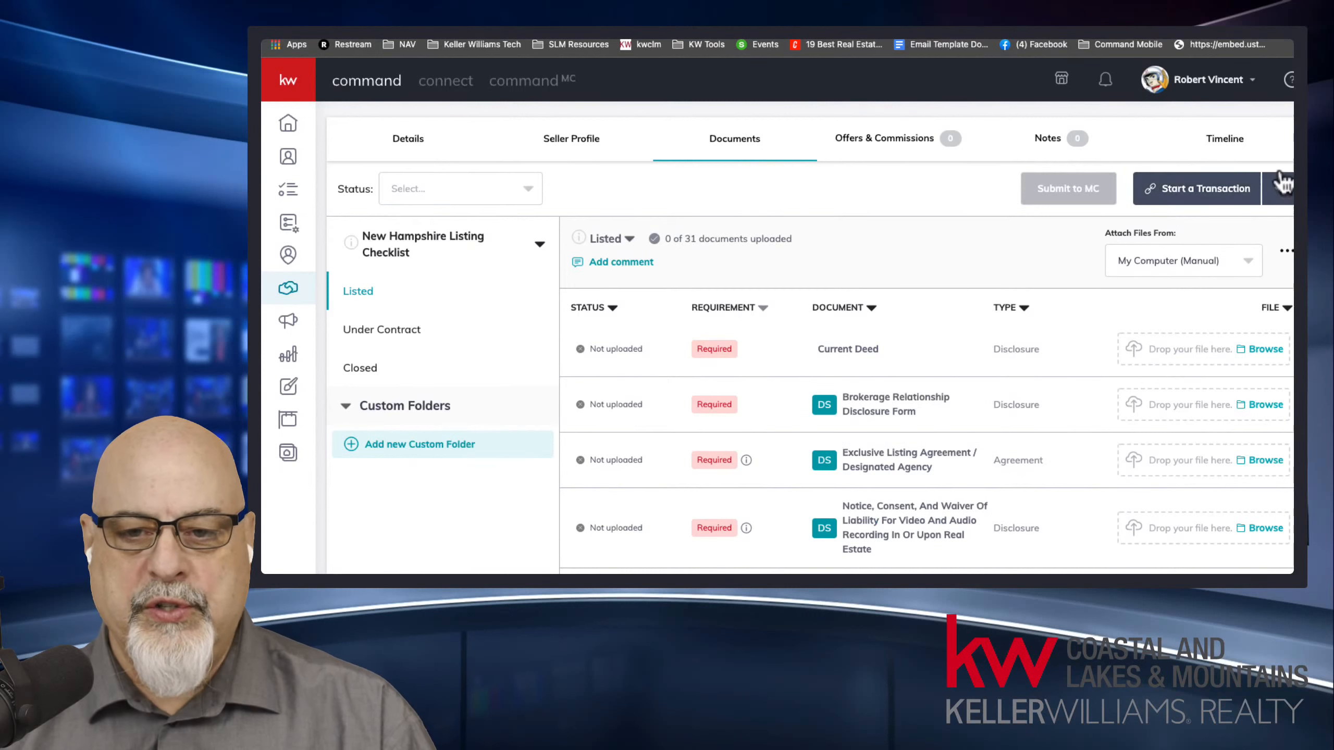
scroll(1223, 158, down, 2)
scroll(1071, 192, down, 3)
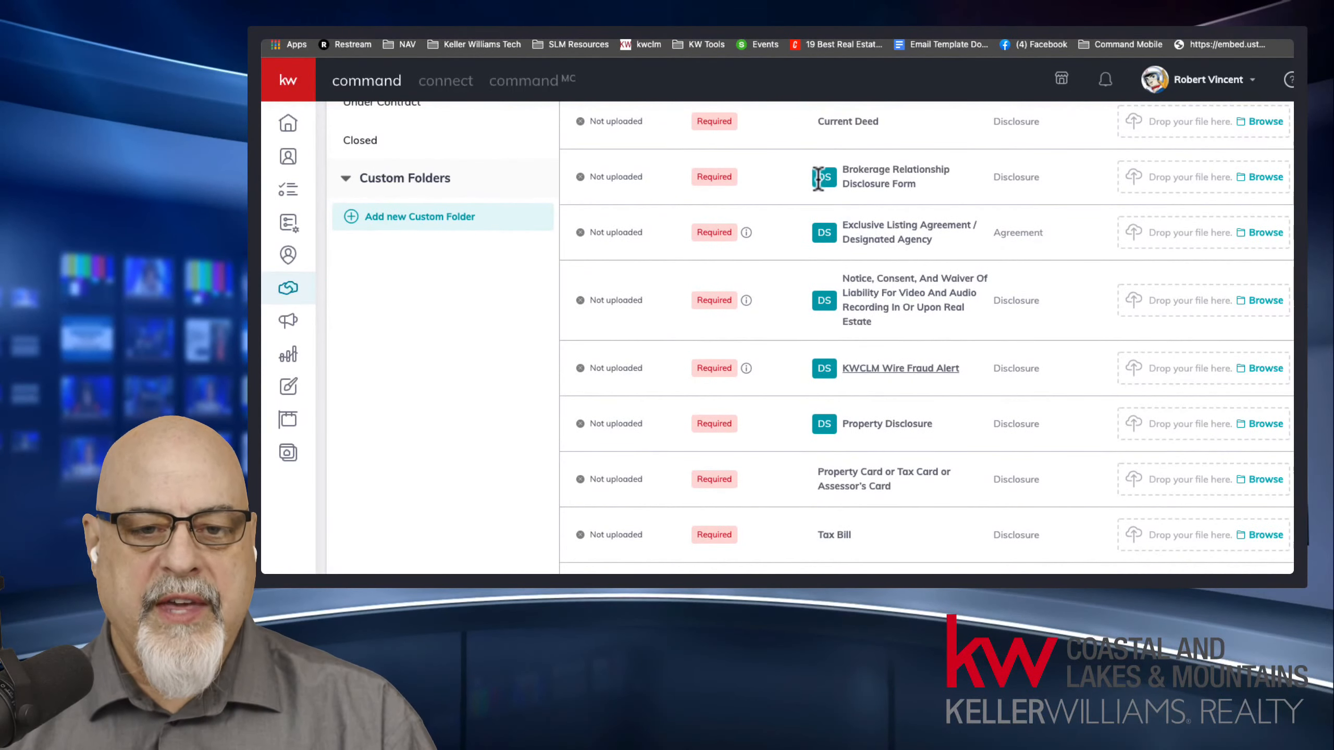
double_click(820, 175)
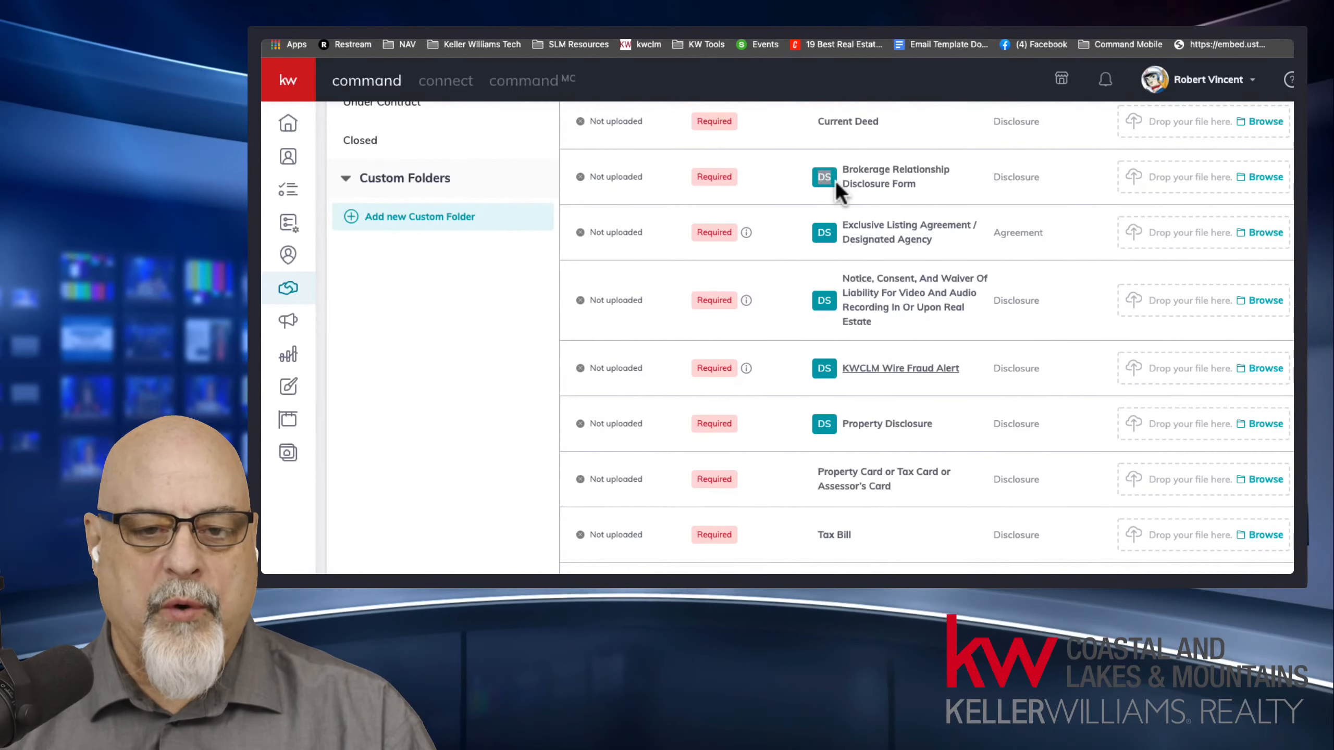
click(830, 233)
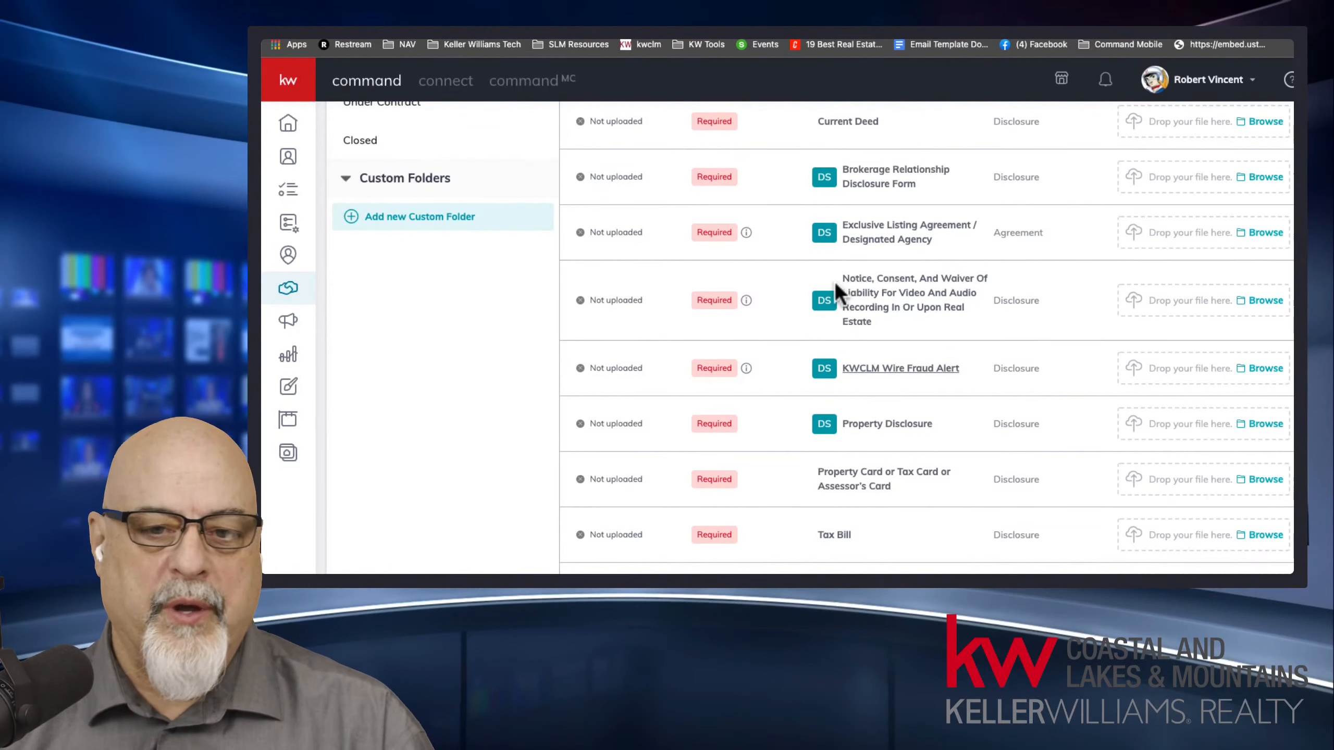
scroll(836, 284, up, 6)
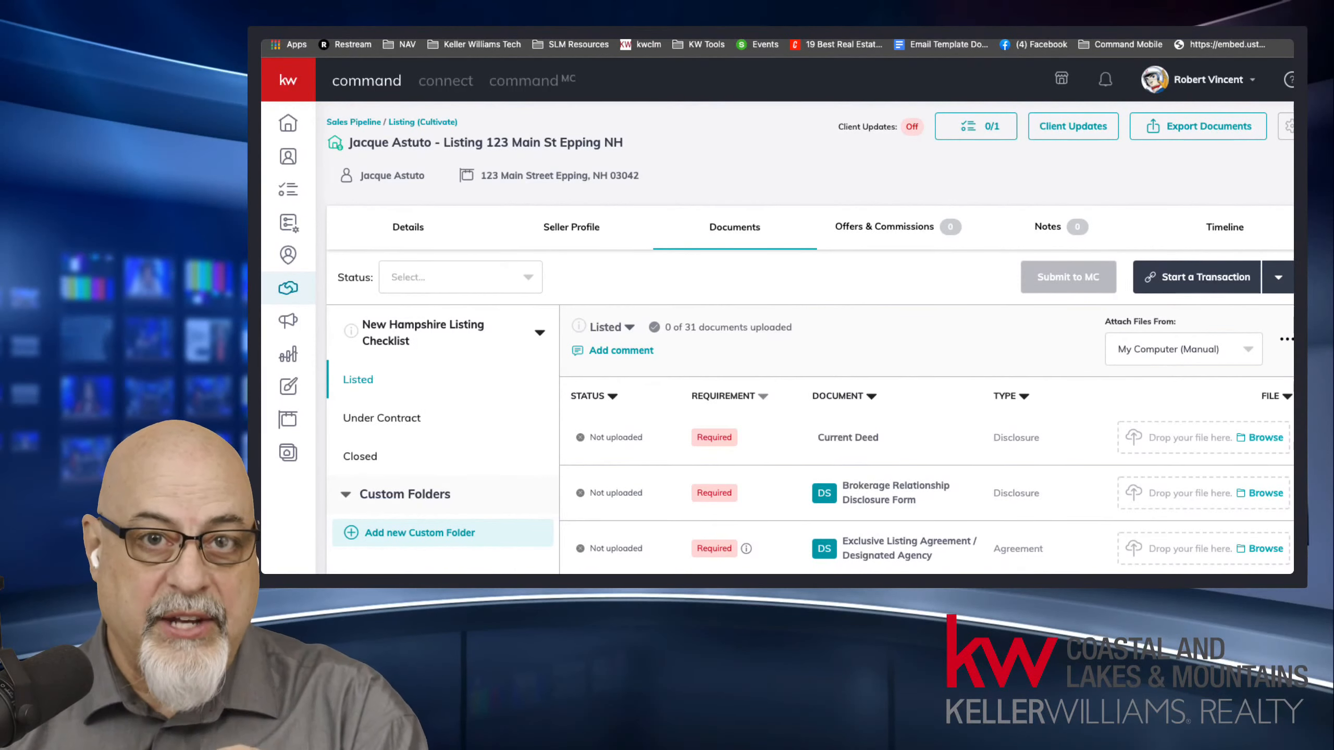
Check which sources are offered for attaching files to the listing checklist.
scroll(810, 333, down, 3)
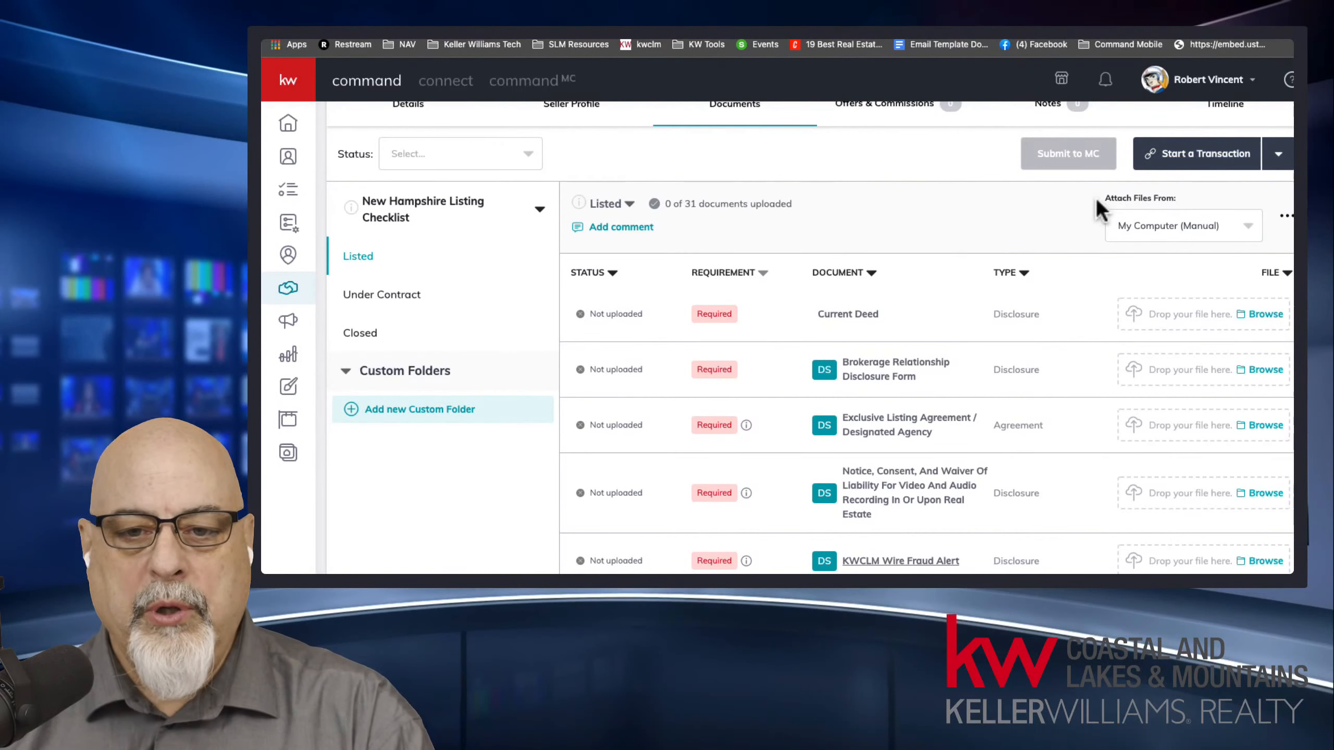
drag(1102, 208, 1169, 197)
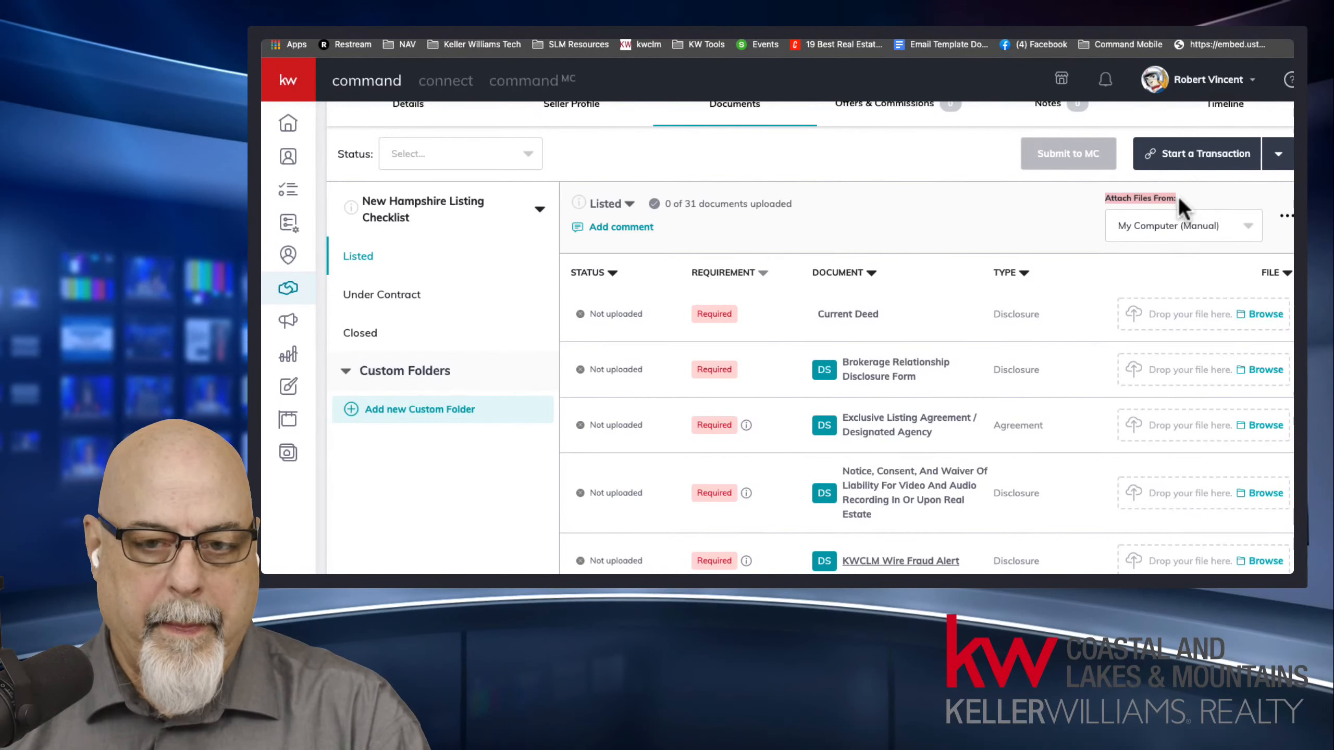
click(1181, 230)
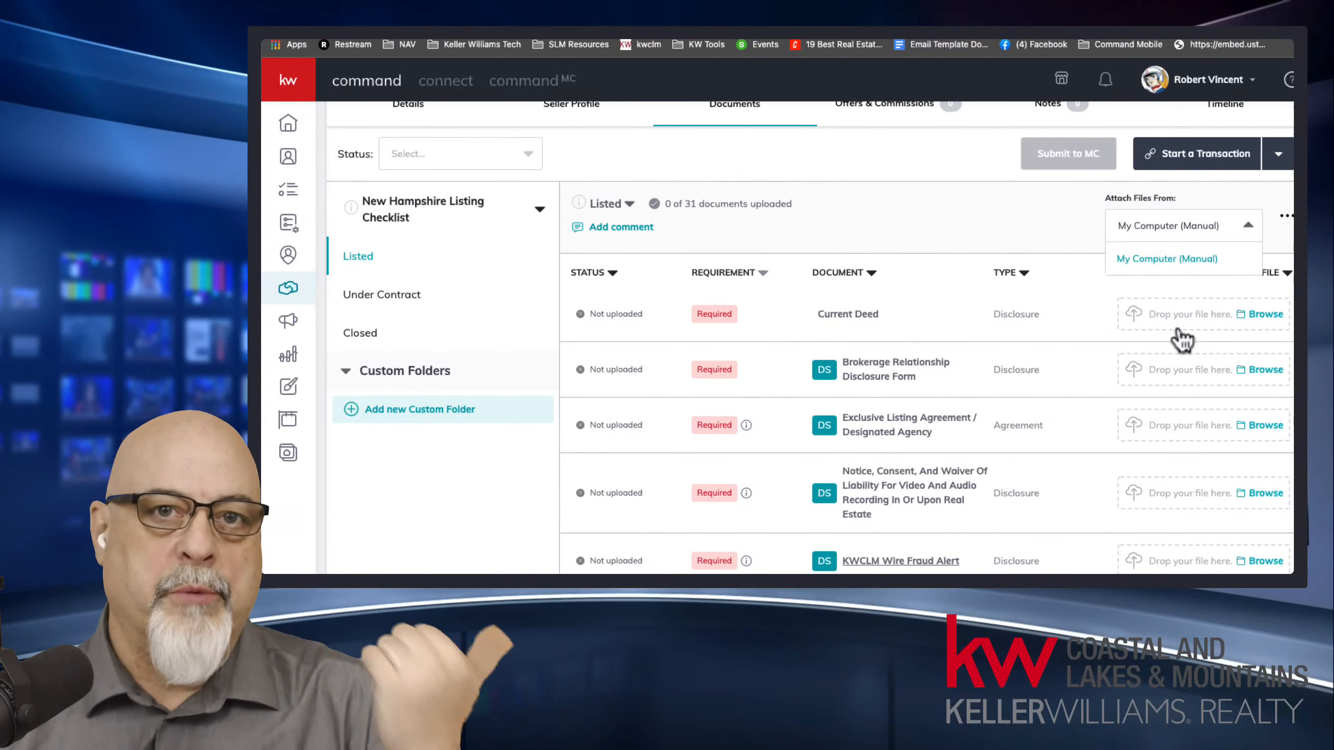
click(1043, 227)
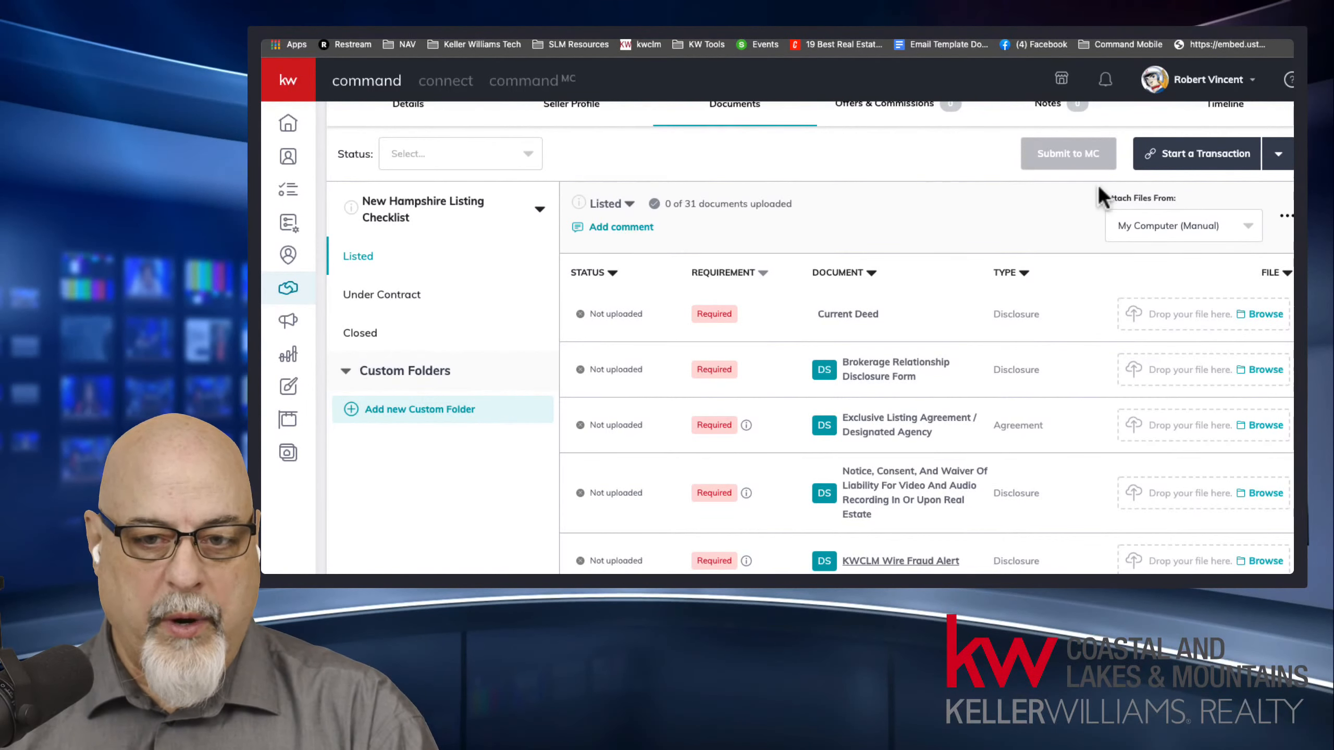
drag(1104, 196, 1258, 226)
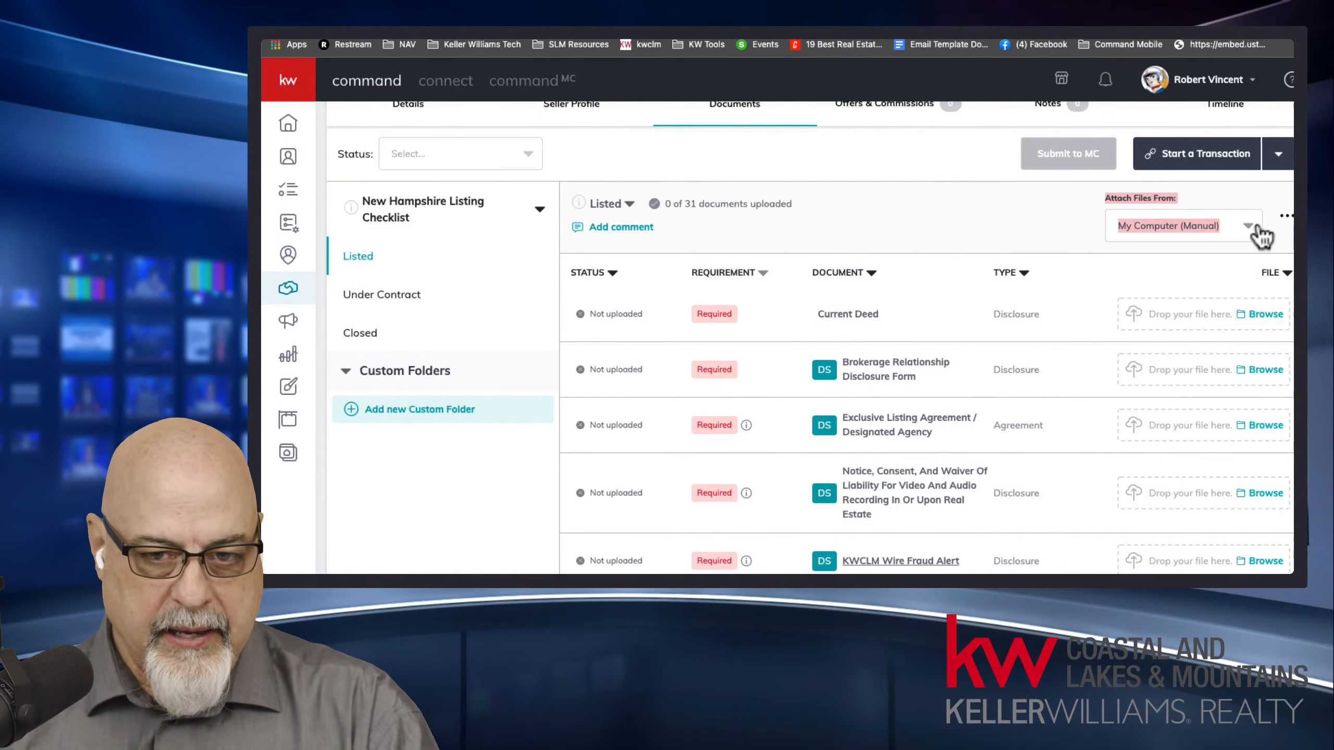
click(1049, 215)
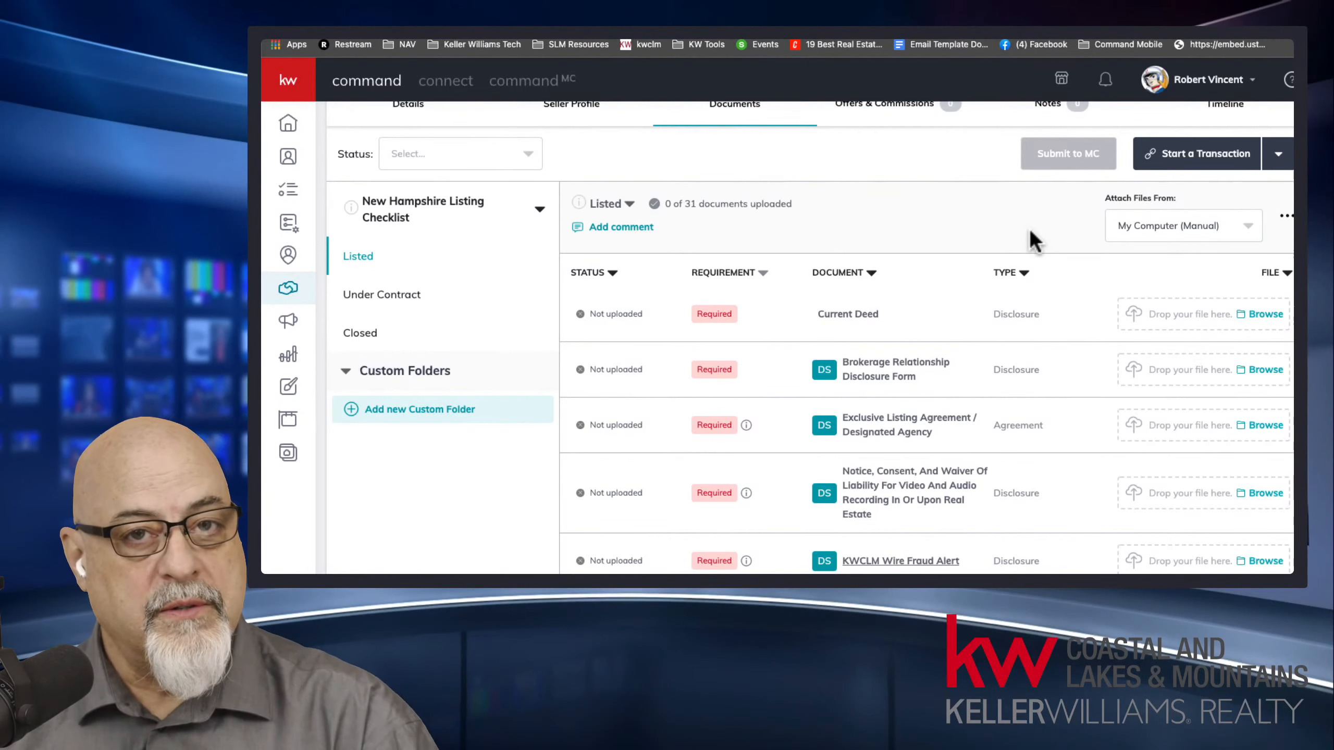
Start a DocuSign transaction for the opportunity and compare its room documents with the checklist's file attachment settings in Command.
click(1232, 166)
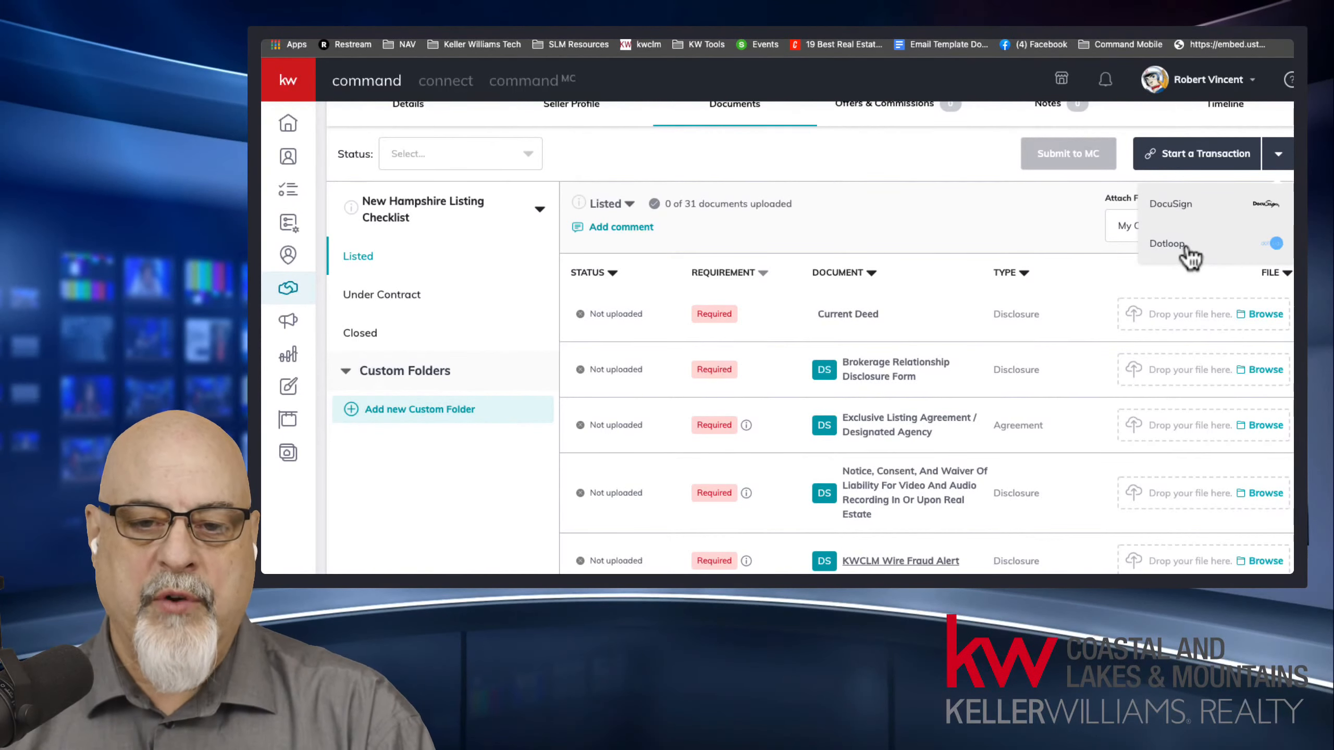
click(1178, 207)
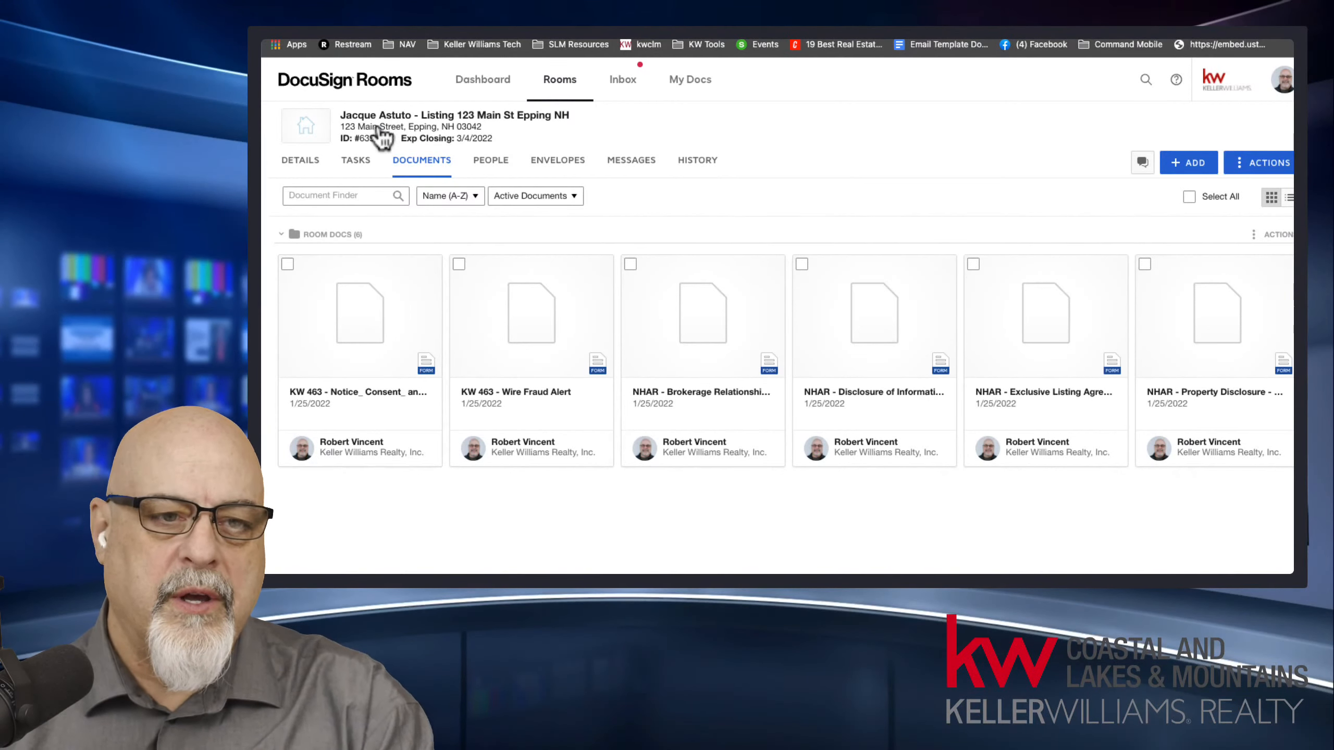
click(321, 26)
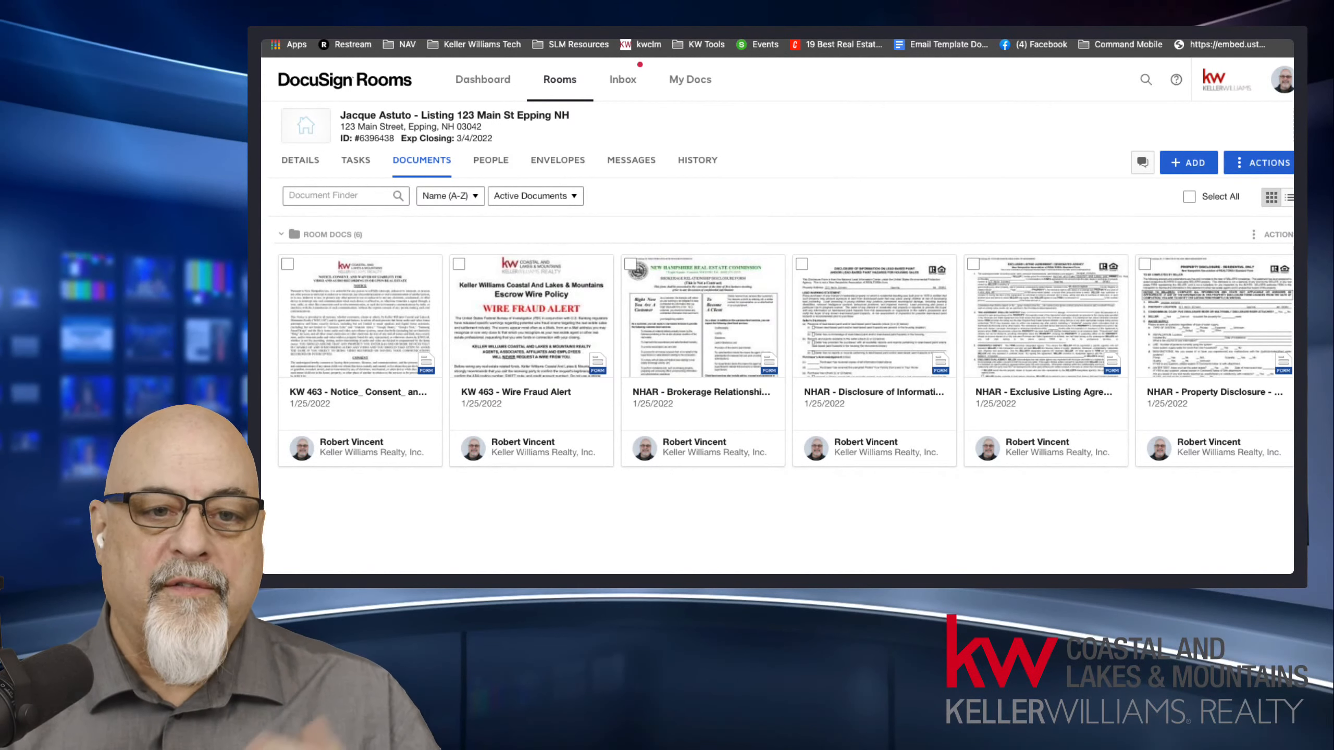
key(ctrl+shift+Tab)
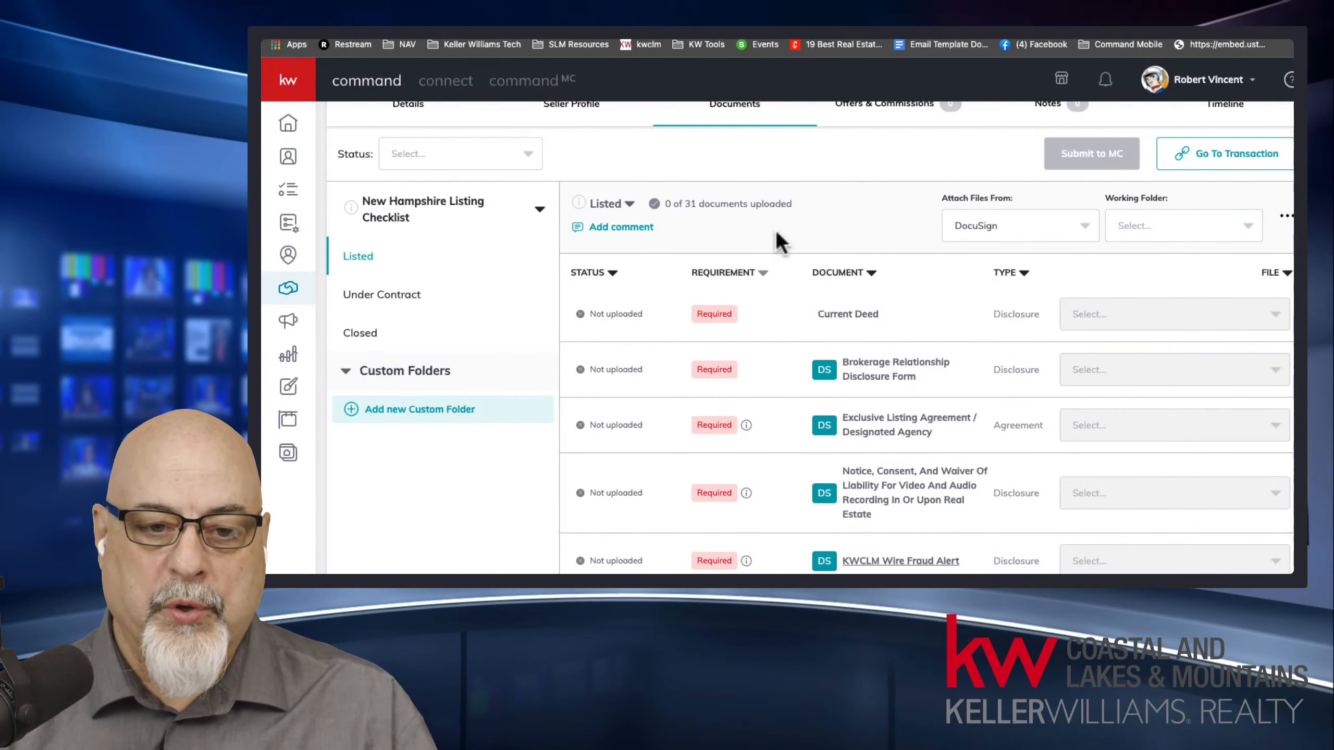
key(ctrl+Tab)
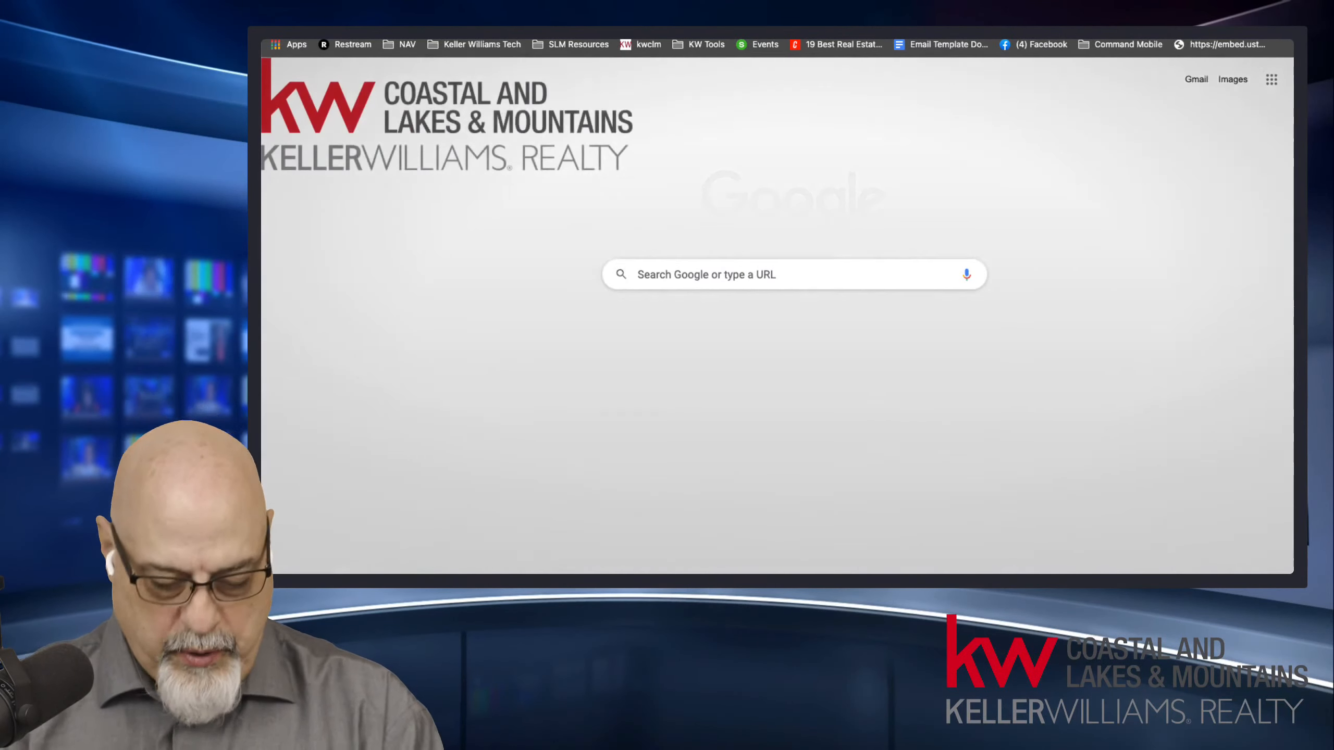
Open the KW Answers site at answers.kw.com in a new browser tab and search it for "sync docusign".
text(answers.kw.com)
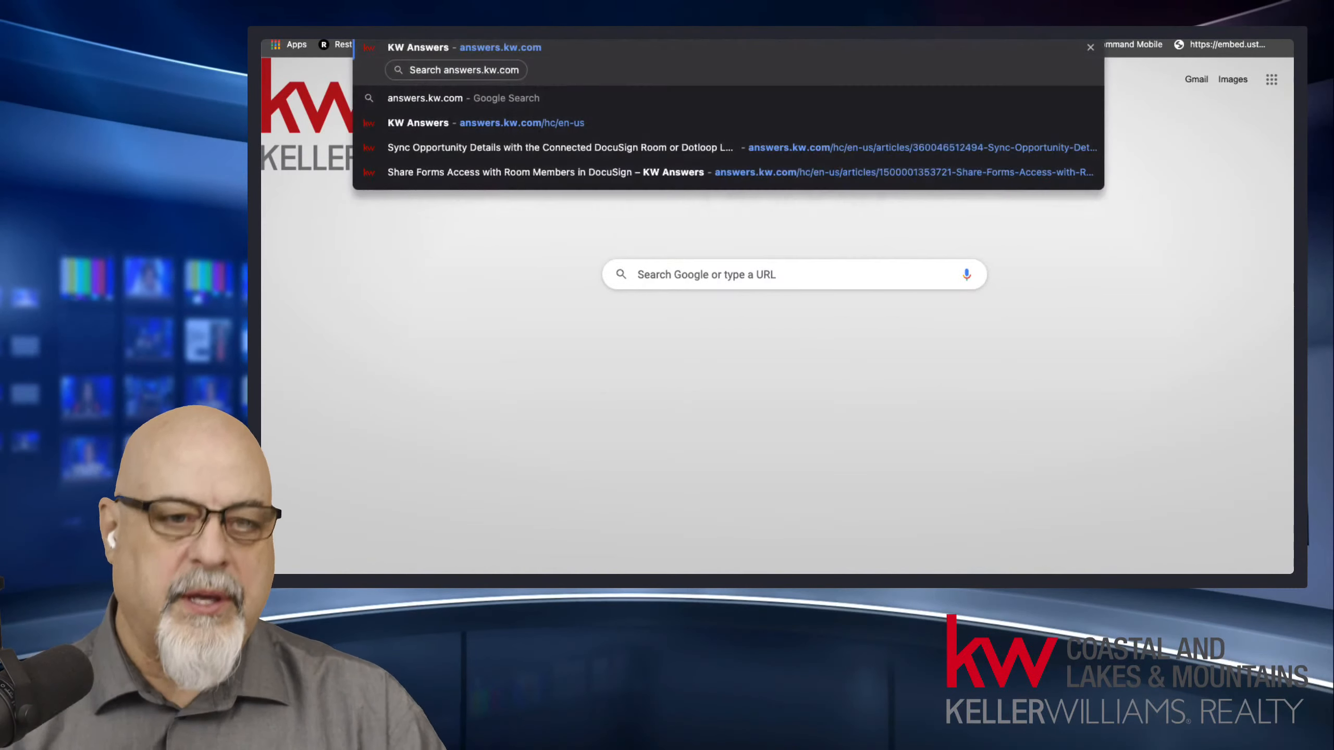
key(Return)
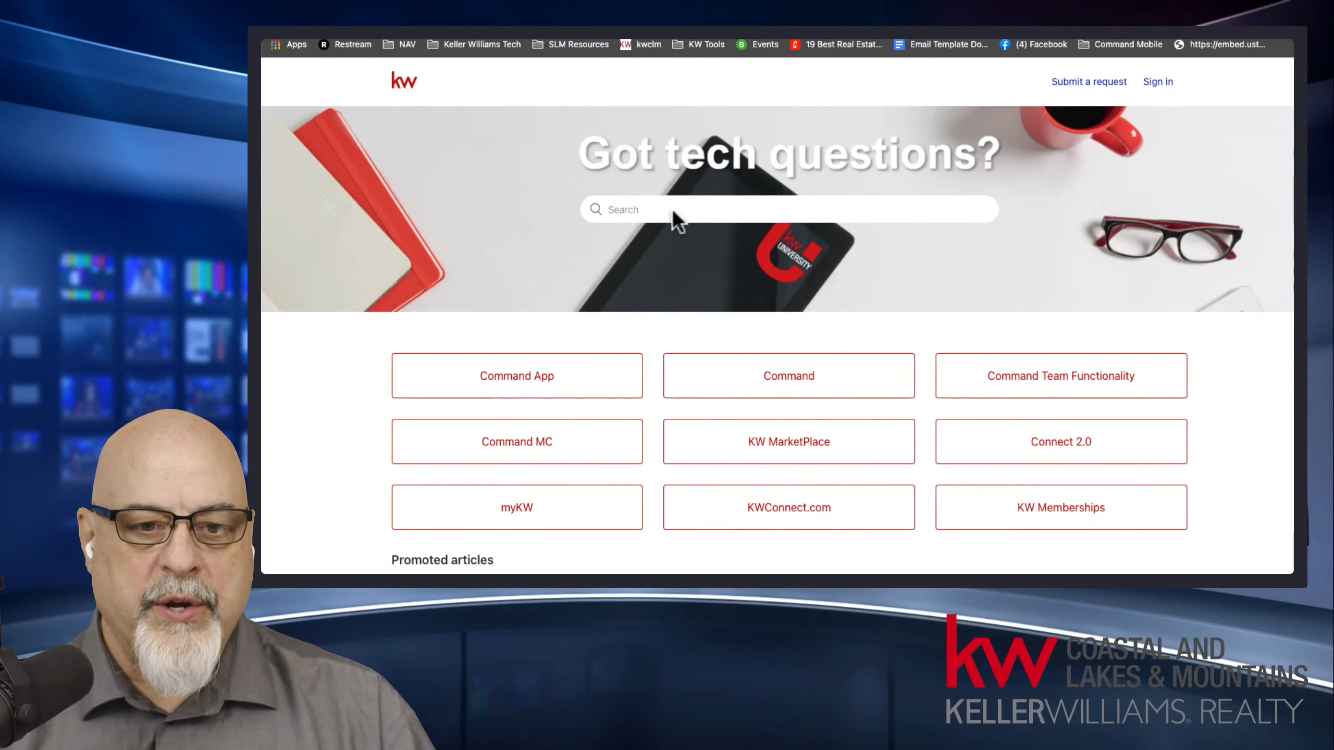
click(674, 211)
text(s)
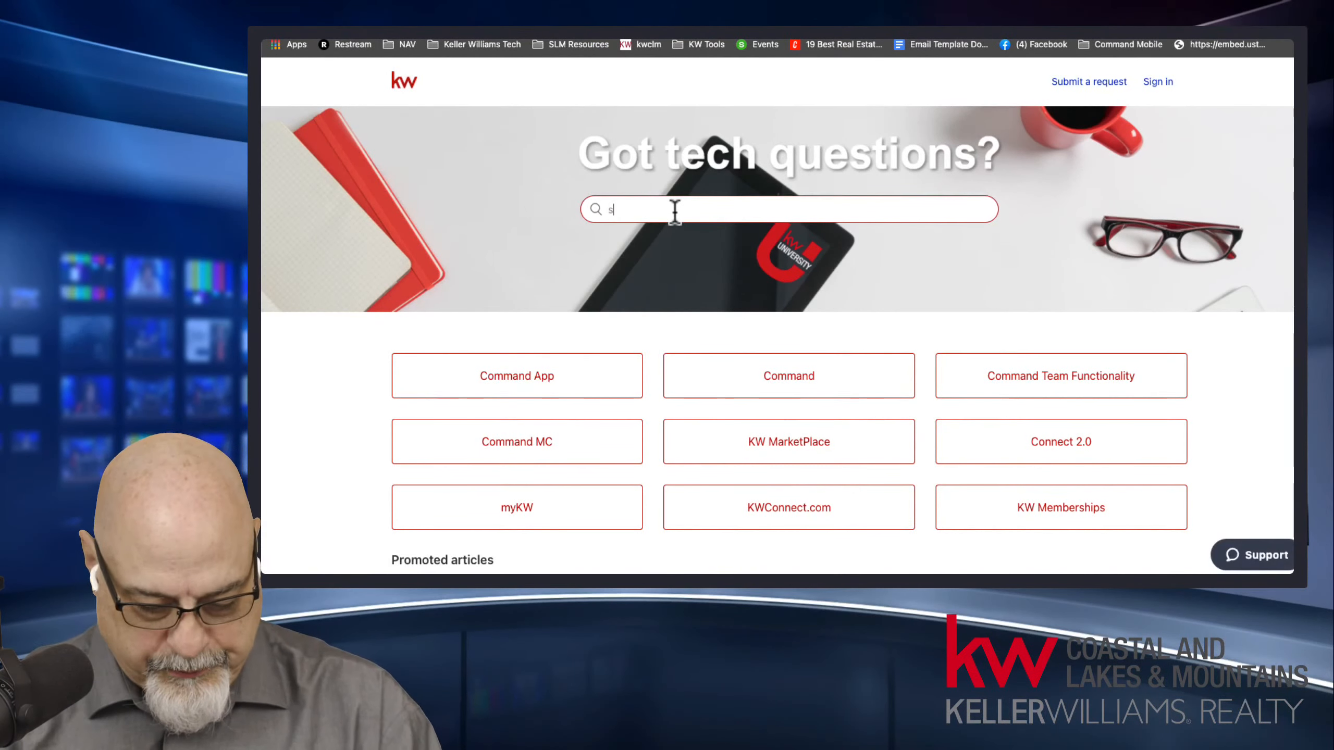
text(ync docusign)
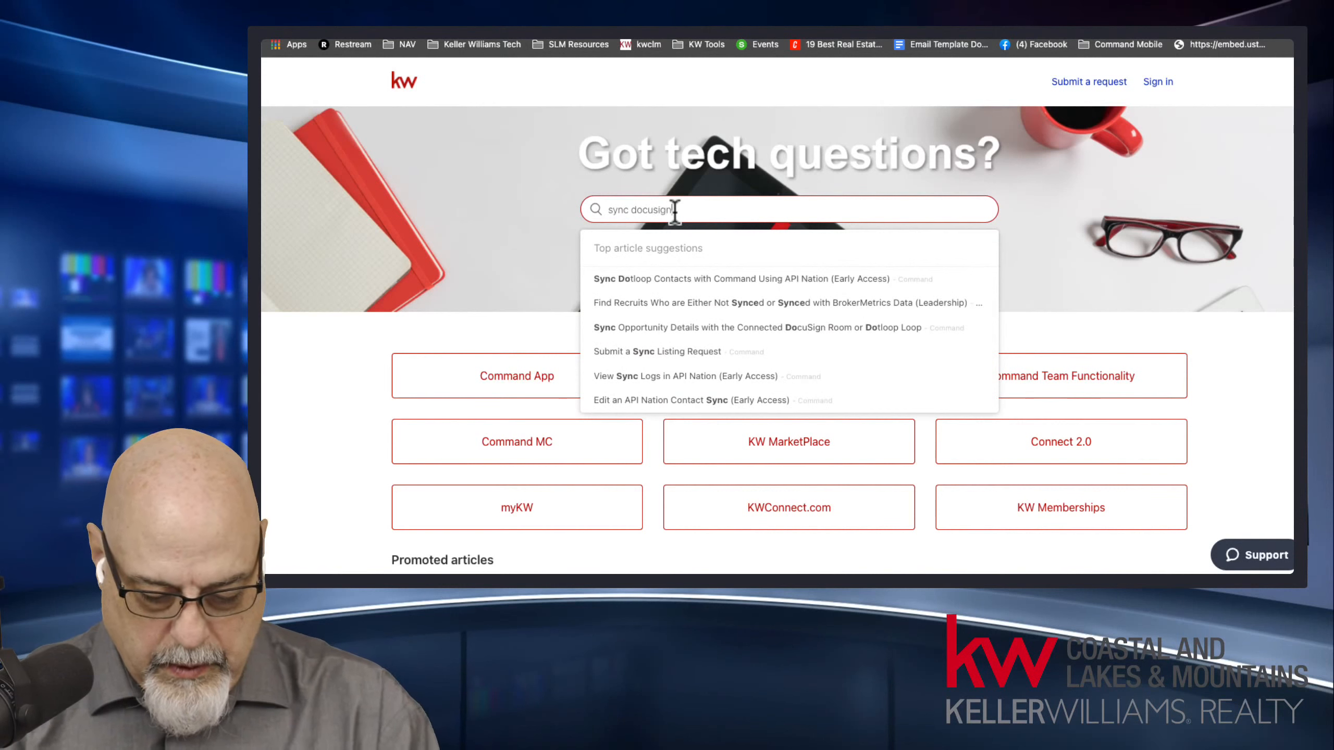
key(Return)
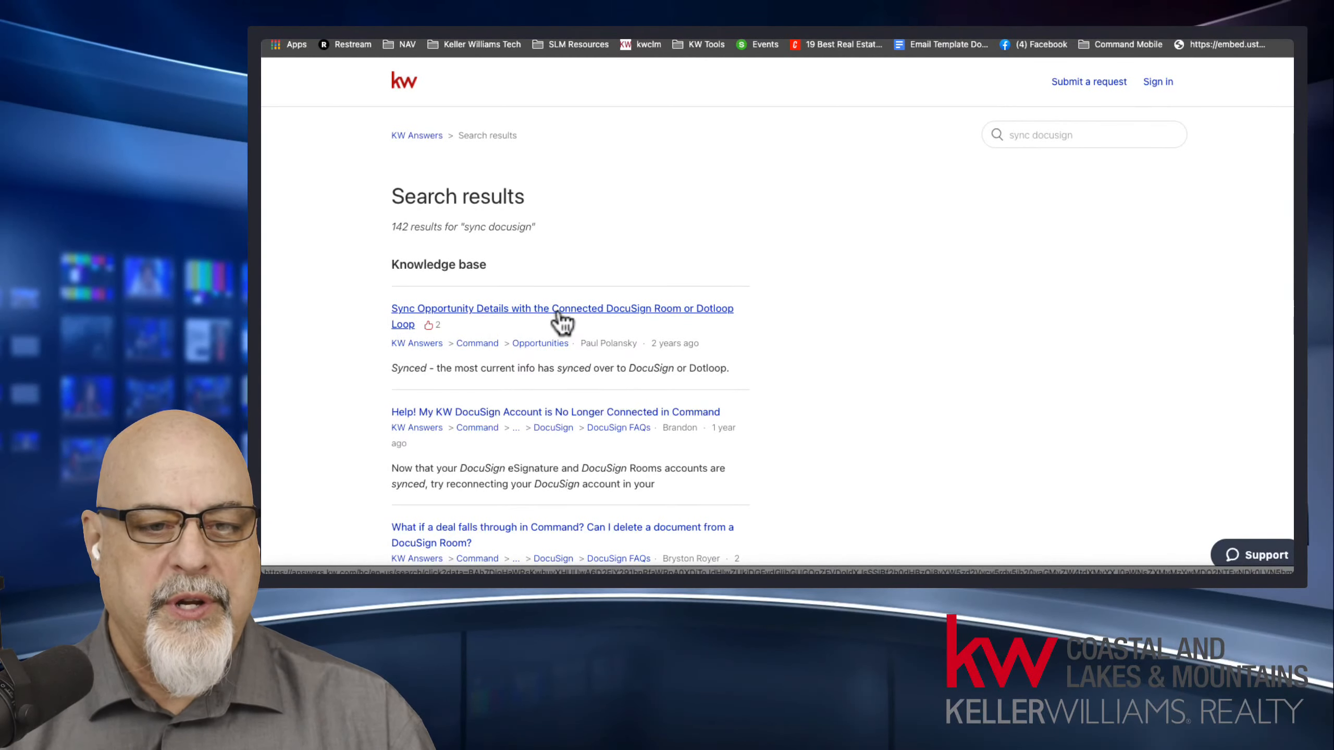
Open the article on syncing opportunity details with a DocuSign Room or Dotloop Loop and examine its table of information sources.
click(688, 310)
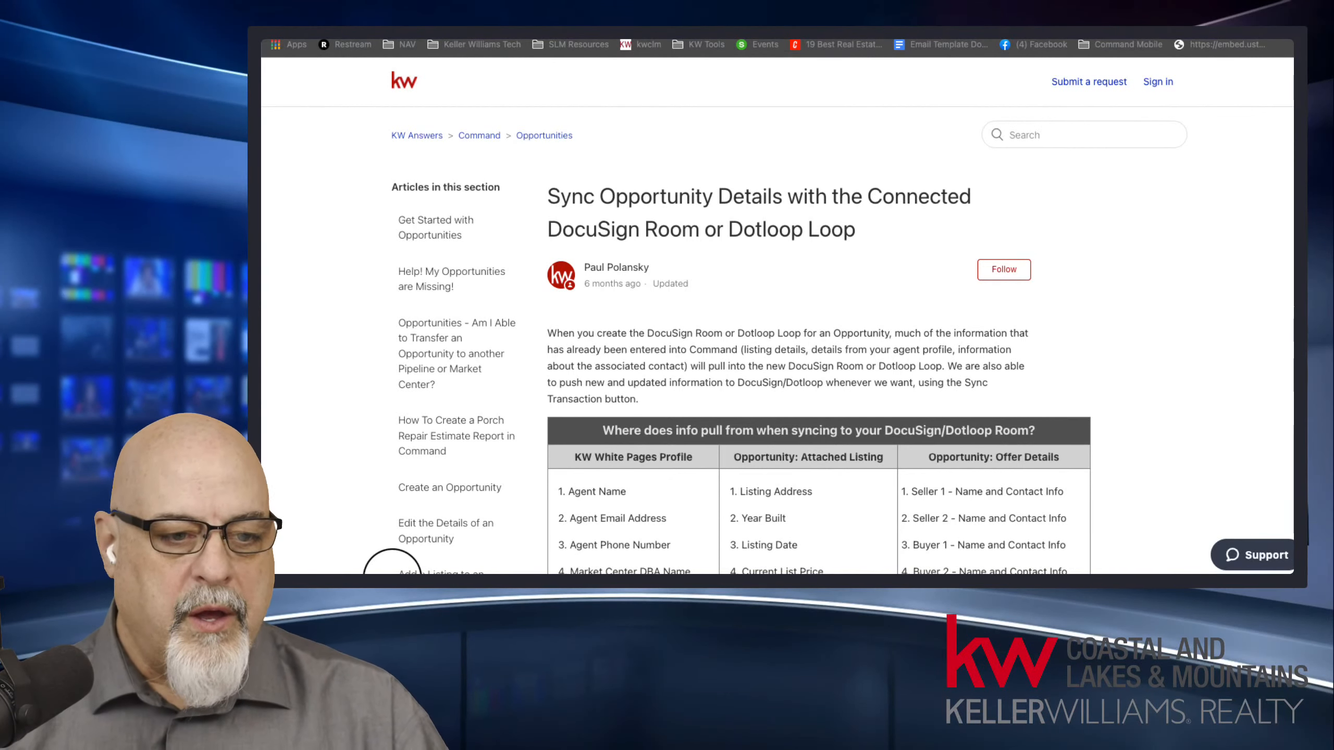
click(1234, 352)
scroll(1234, 357, down, 2)
scroll(1234, 358, down, 4)
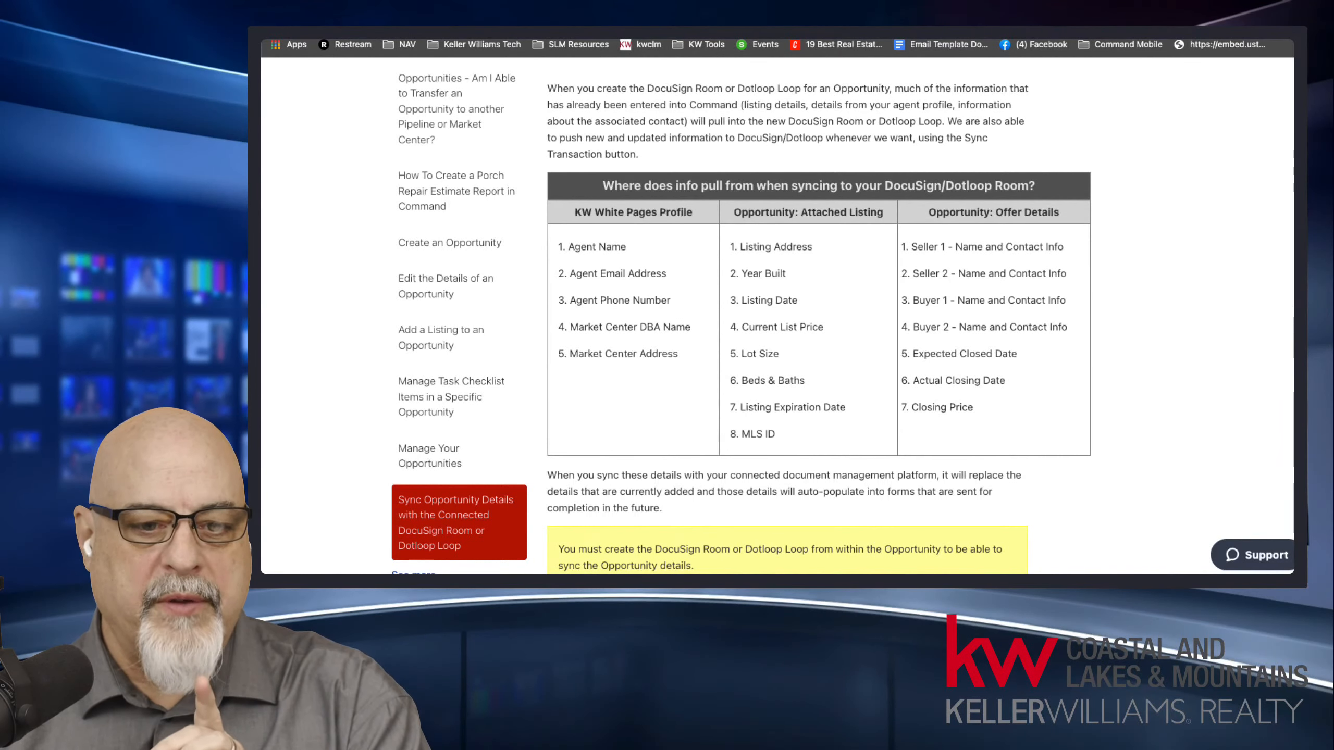
drag(611, 247, 1040, 424)
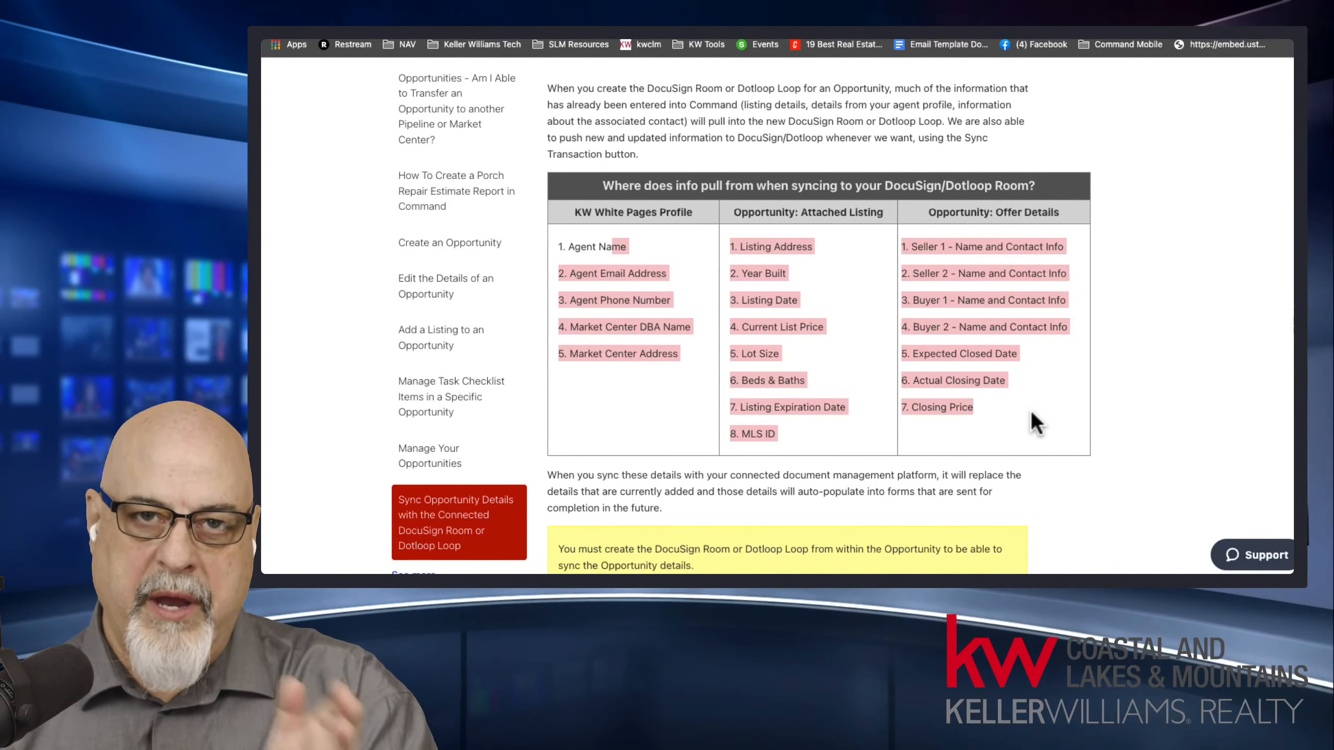
click(1012, 395)
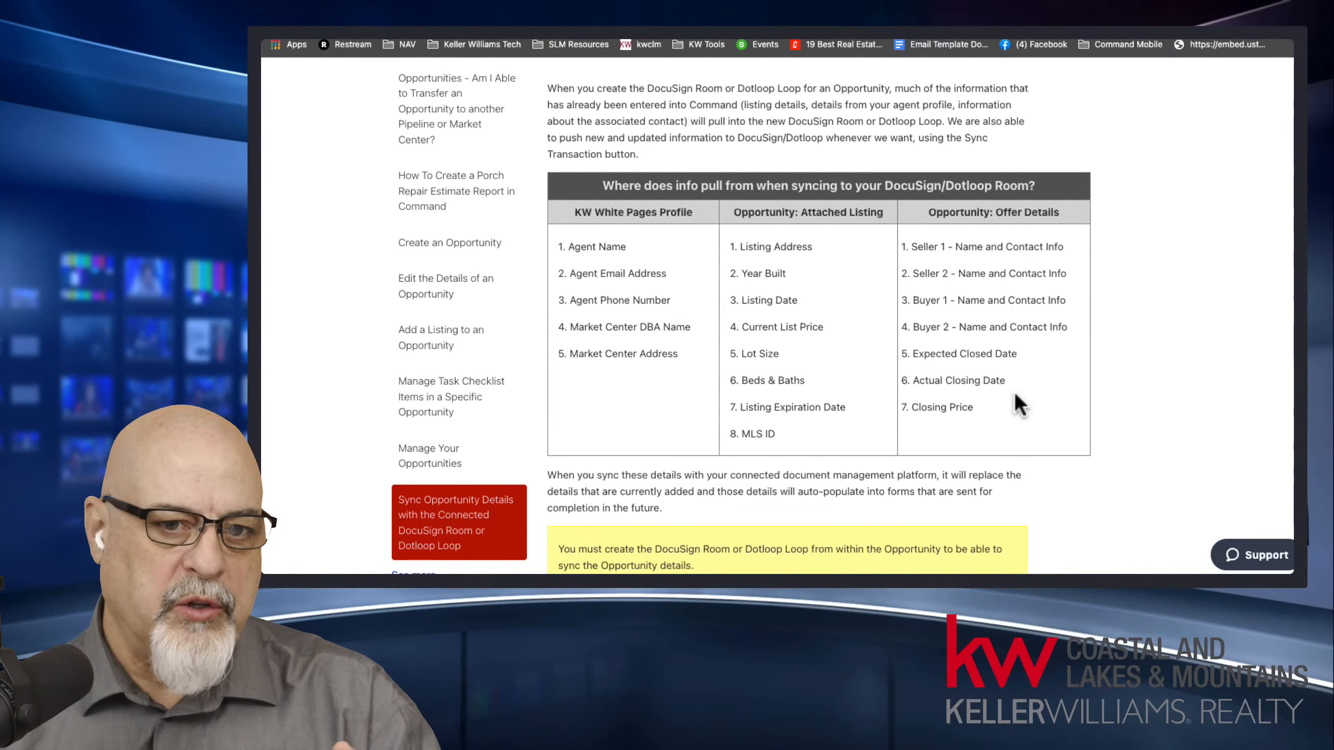
drag(633, 249, 940, 416)
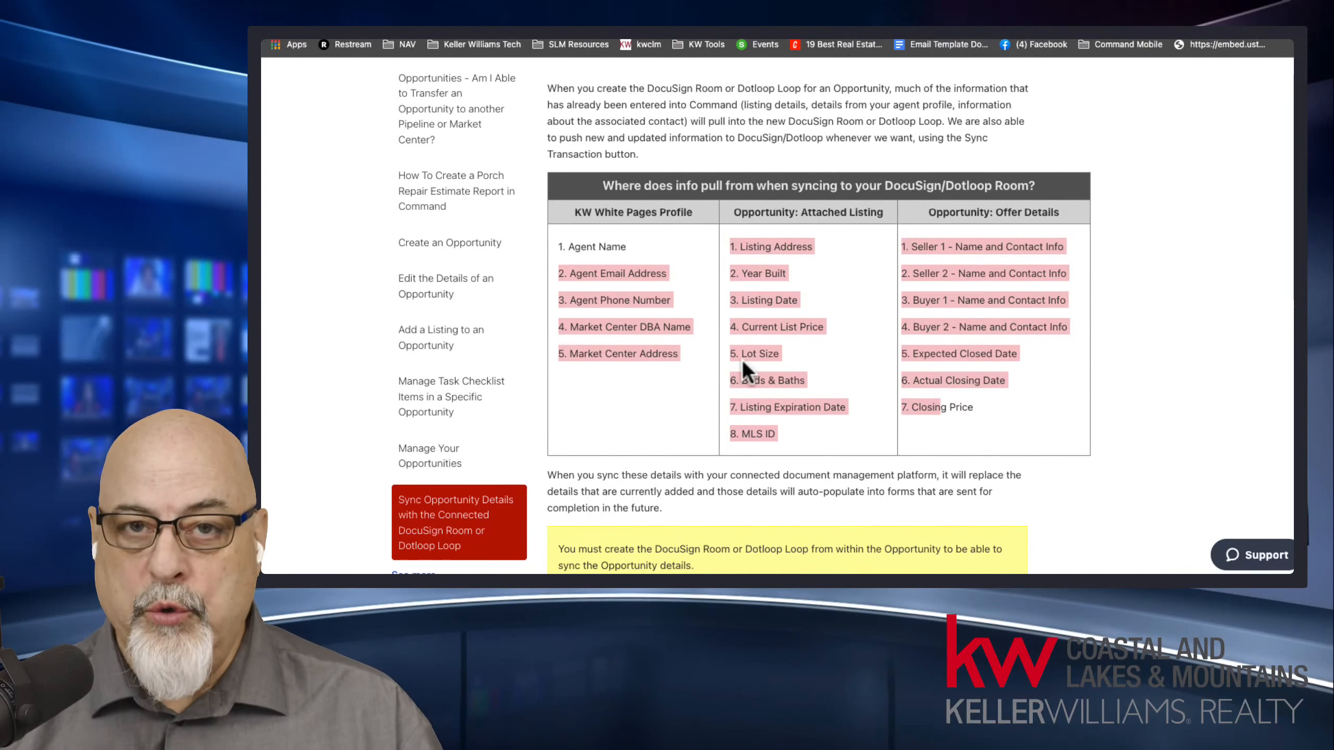
Review the table's white pages profile, attached listing and offer details columns, highlighting Agent Name through Closing Price.
click(837, 296)
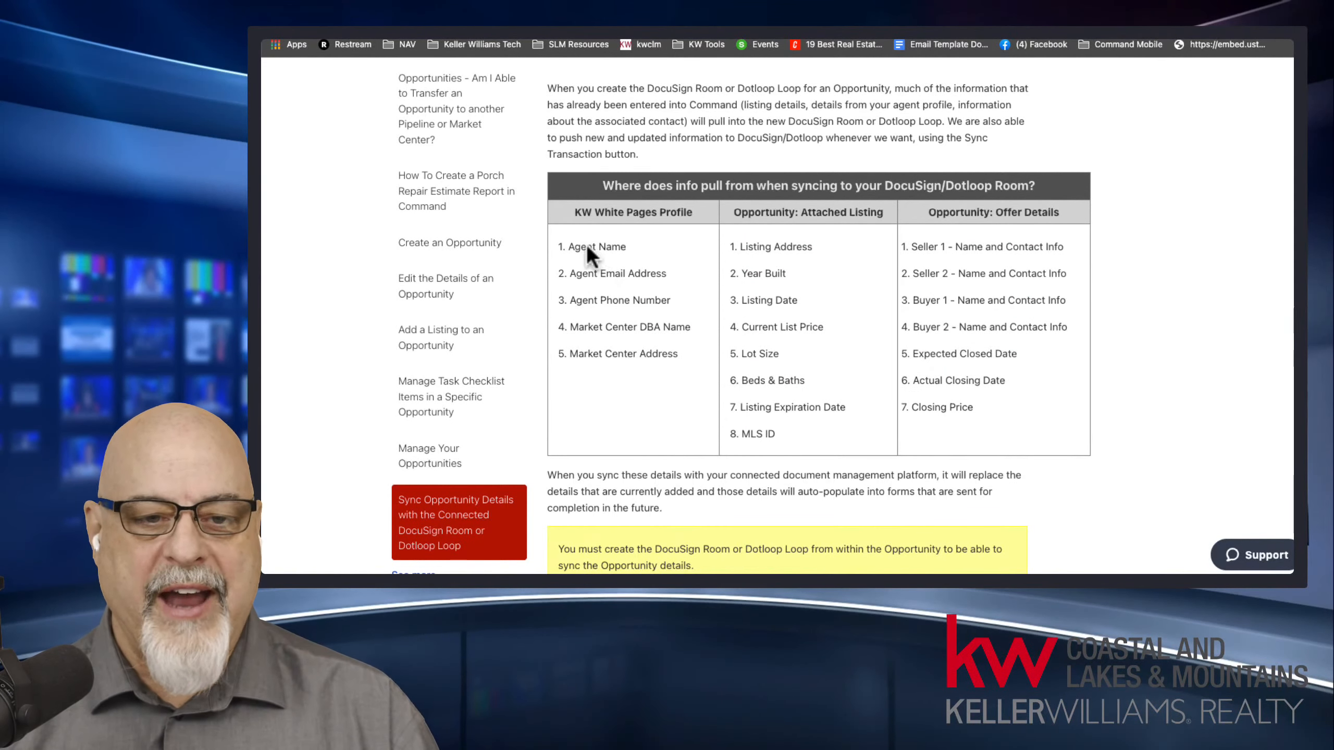
drag(586, 246, 982, 407)
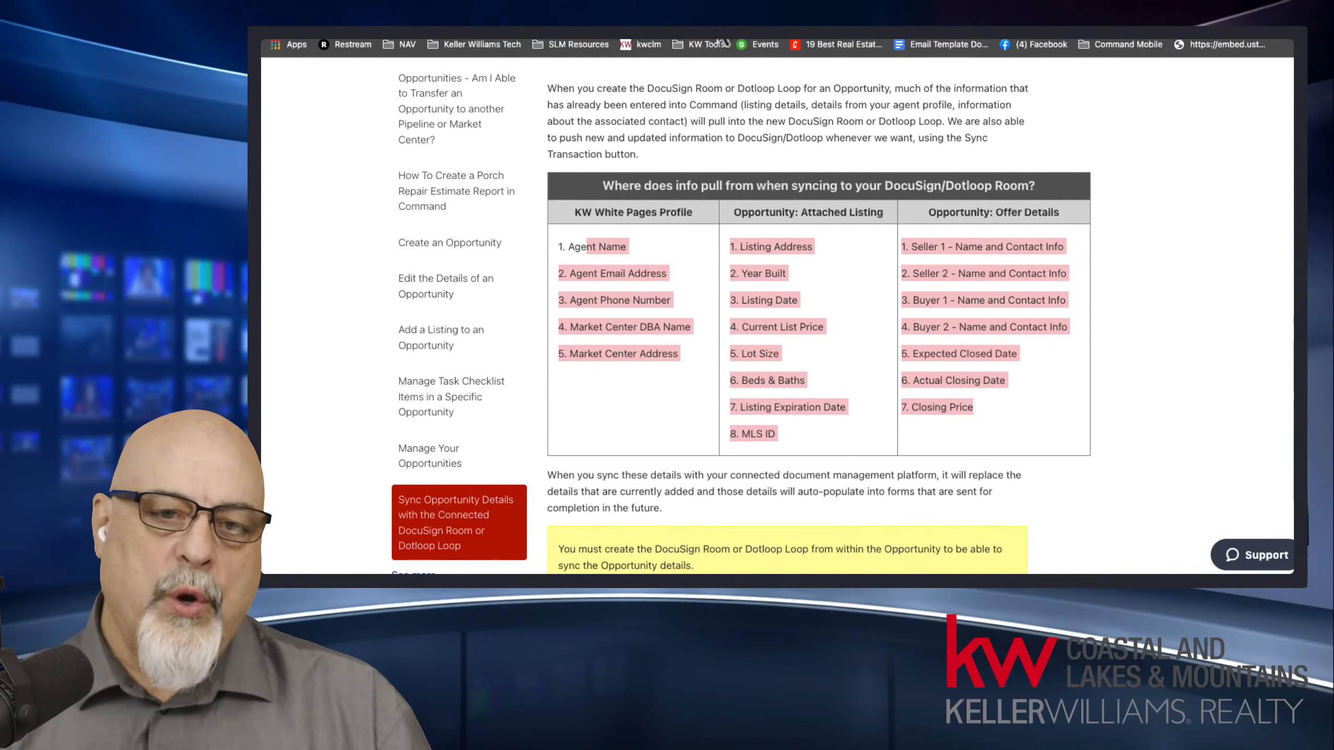
click(774, 230)
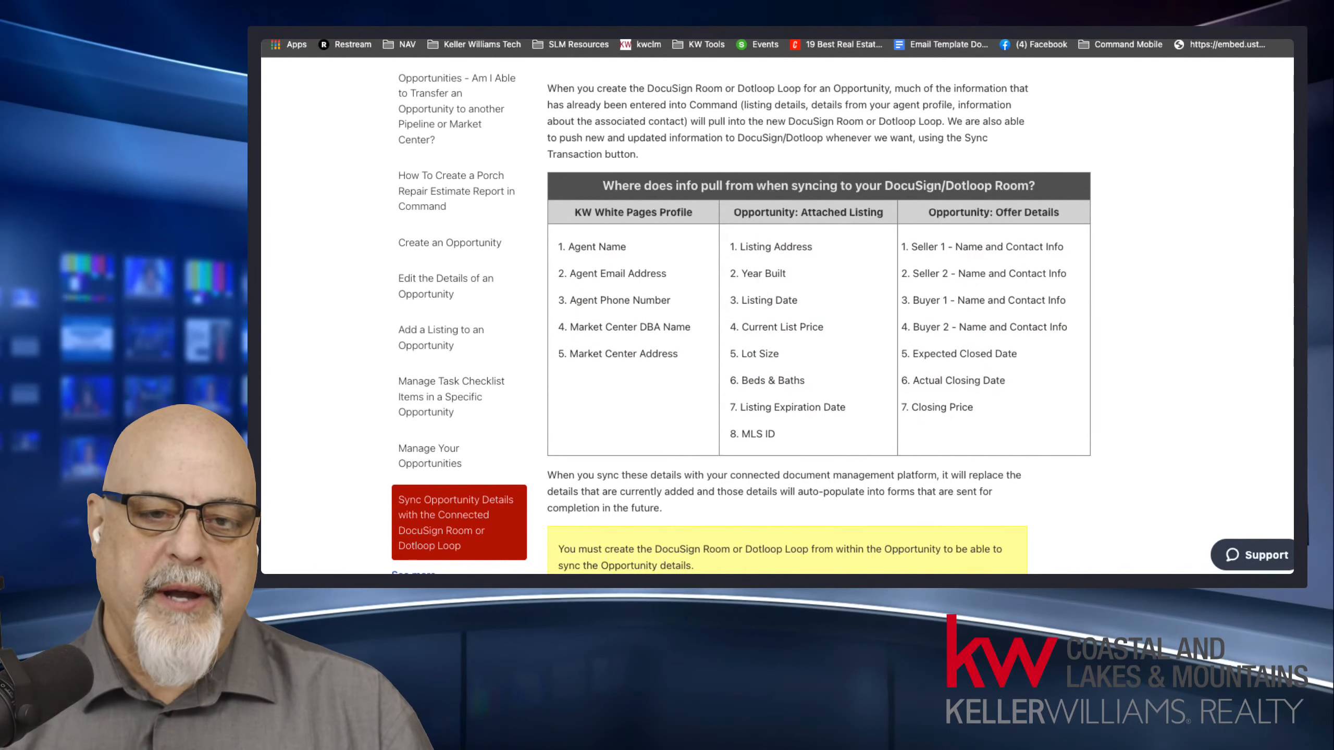
Switch to the listing's room in DocuSign Rooms and examine its documents in list view.
click(635, 37)
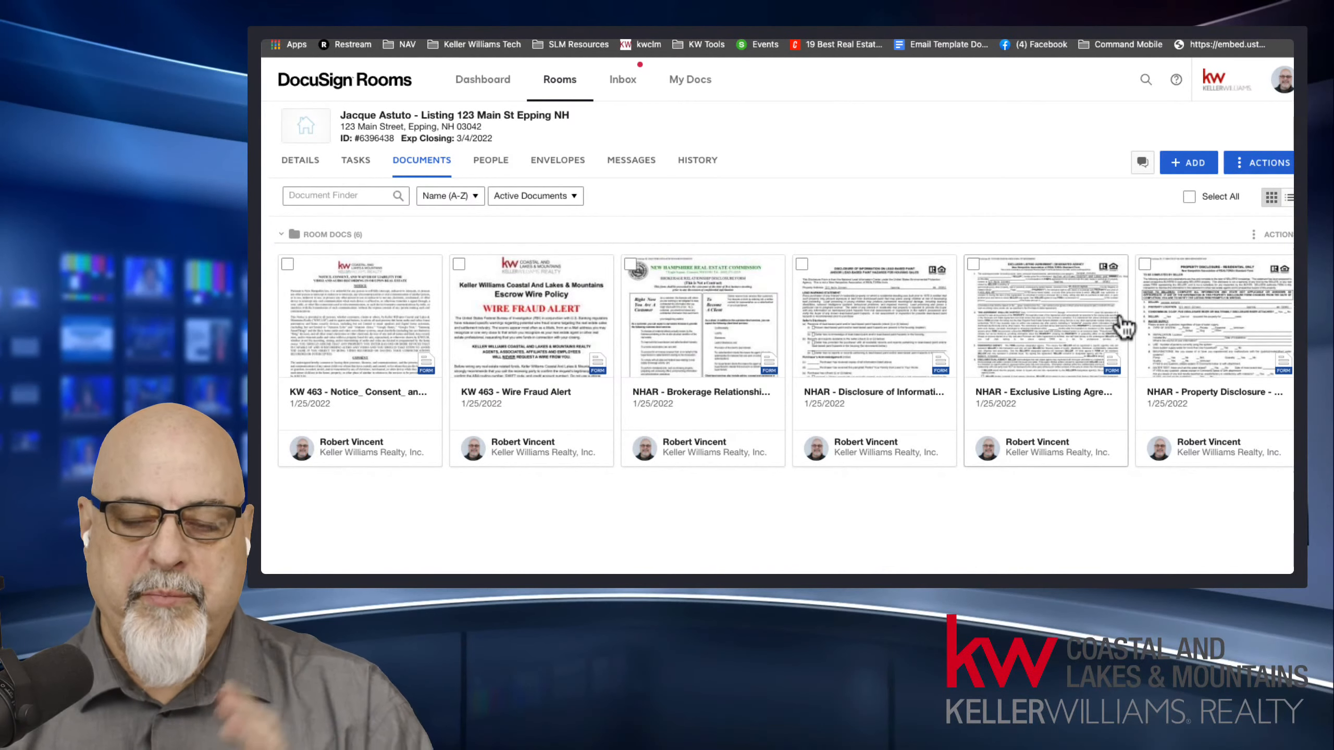
click(1287, 205)
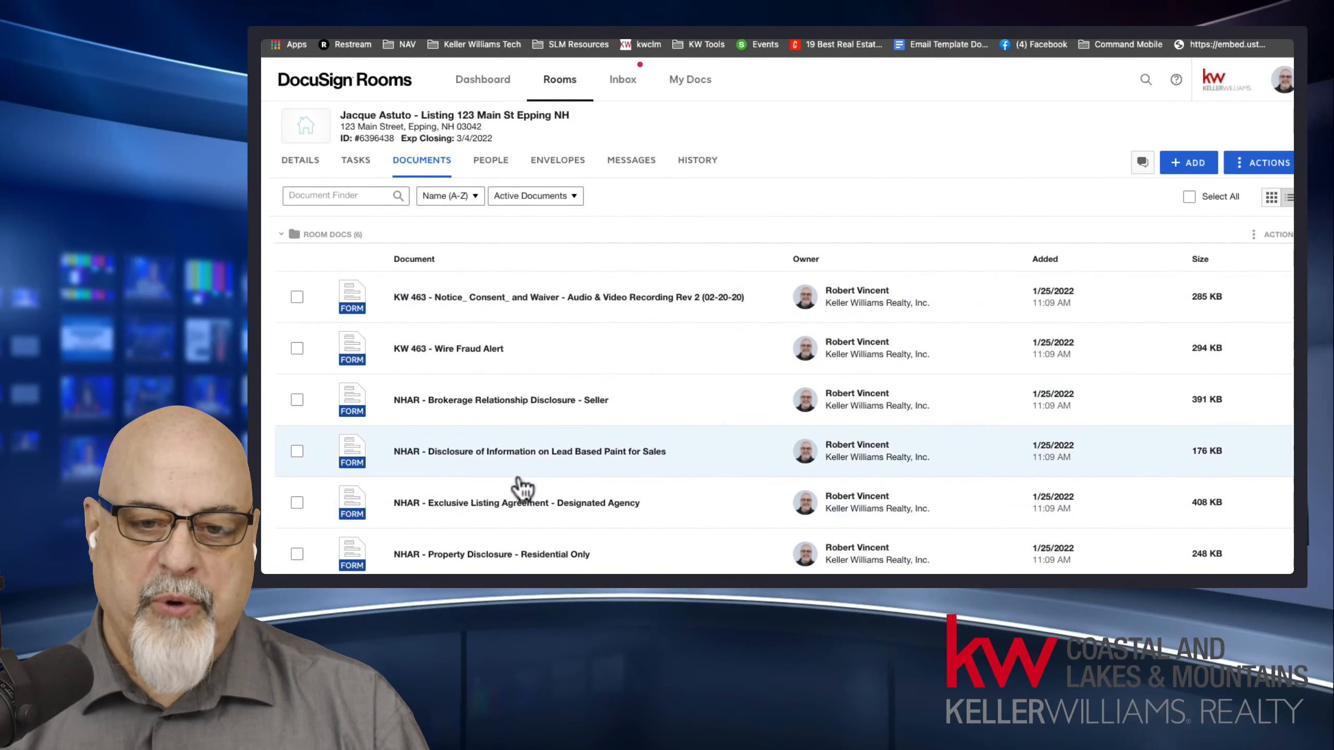
scroll(540, 462, down, 3)
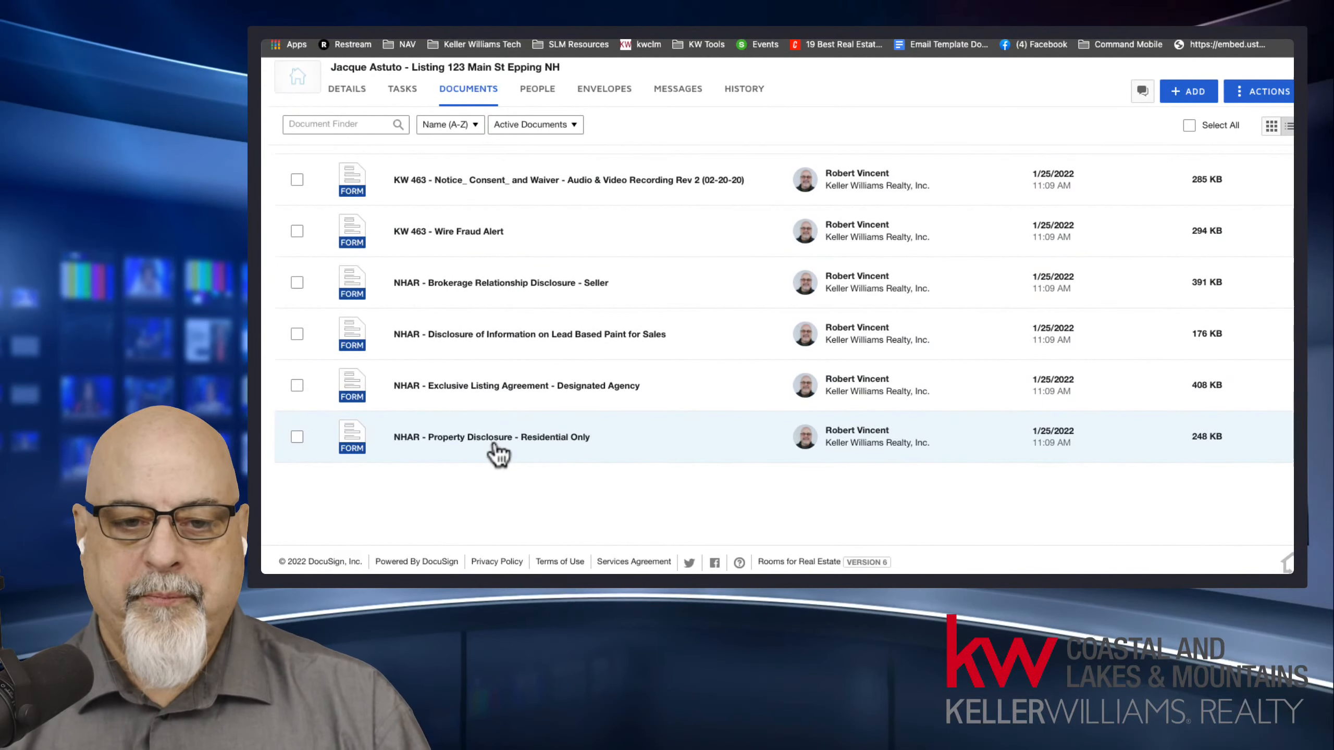
scroll(499, 452, up, 3)
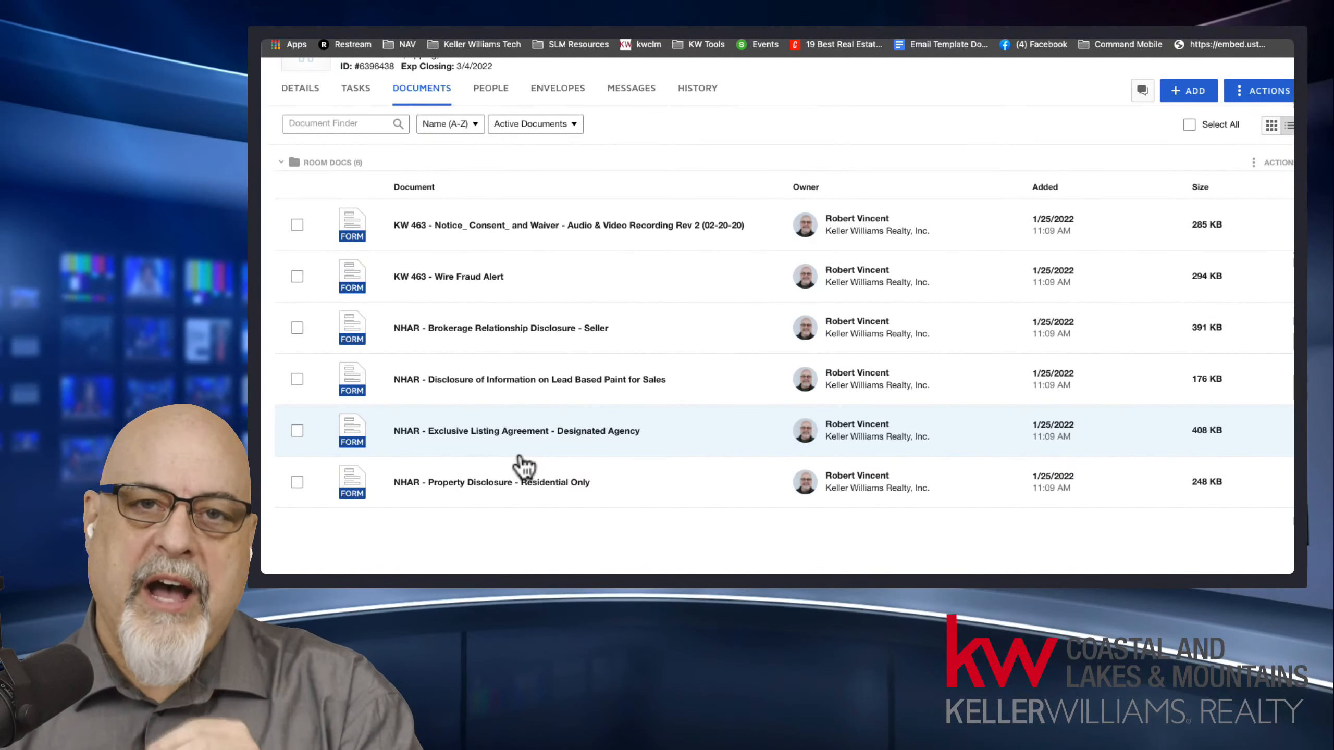
scroll(520, 465, up, 3)
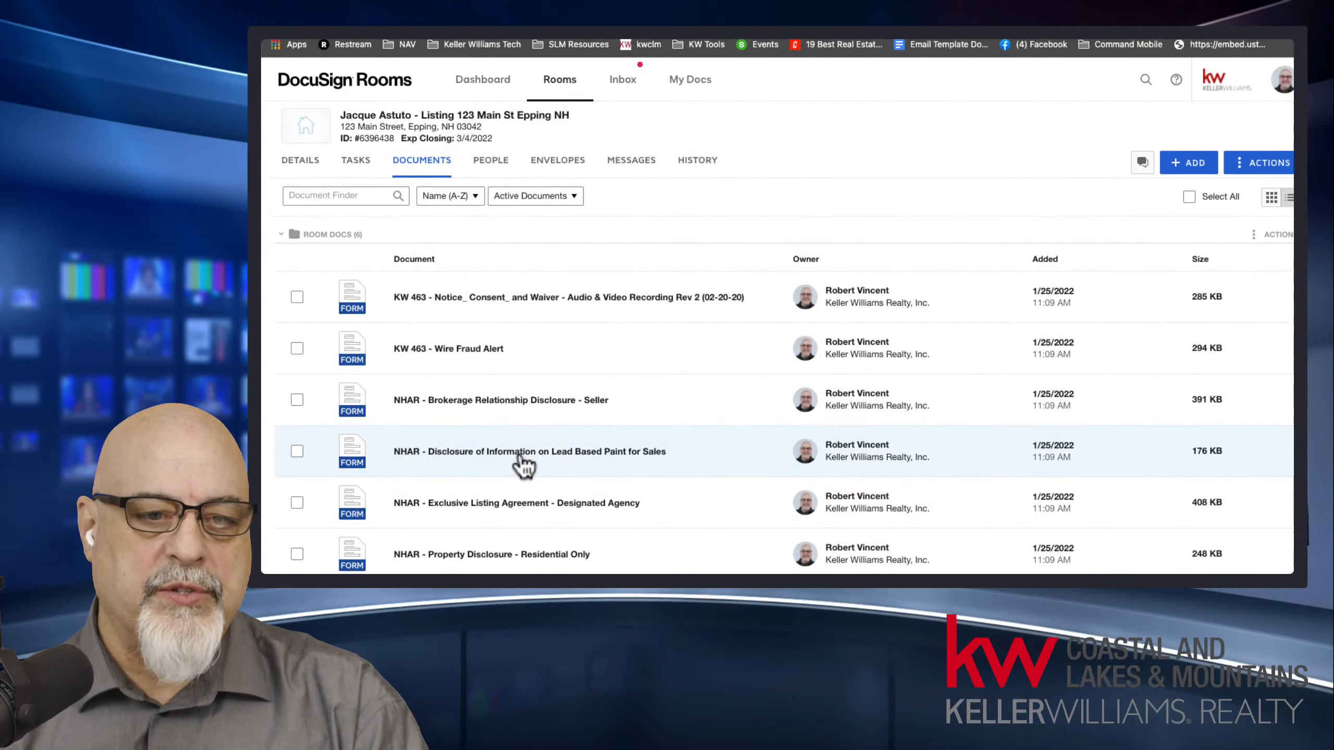
Collapse and re-expand the Room Docs folder, and return the documents to grid view.
click(282, 235)
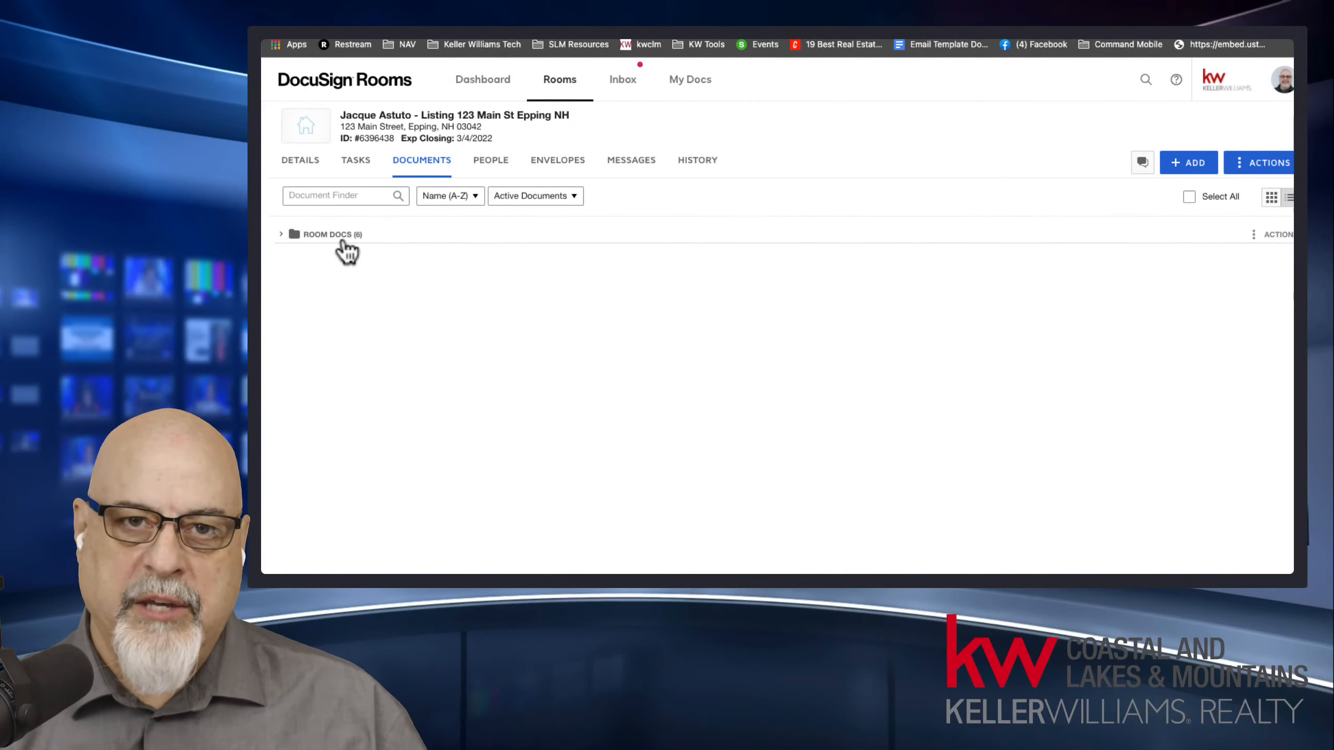
click(284, 235)
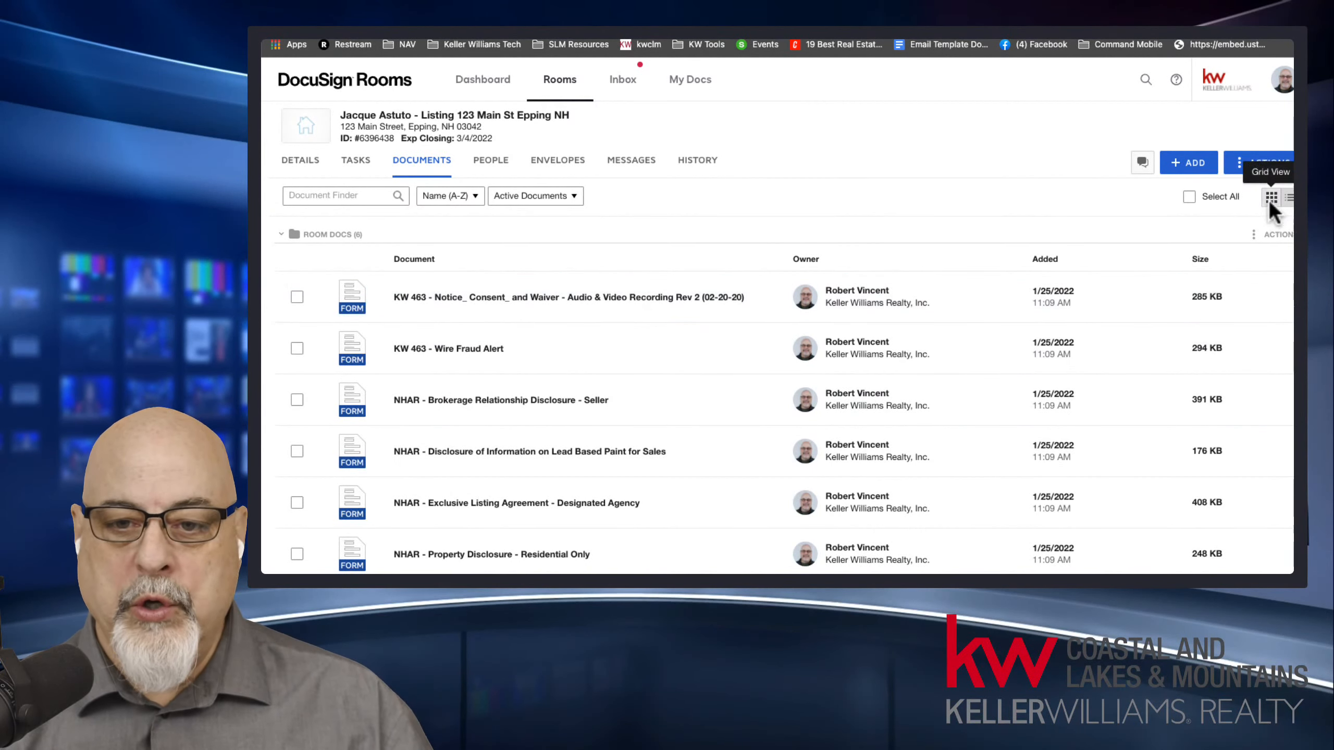
click(1270, 198)
click(283, 235)
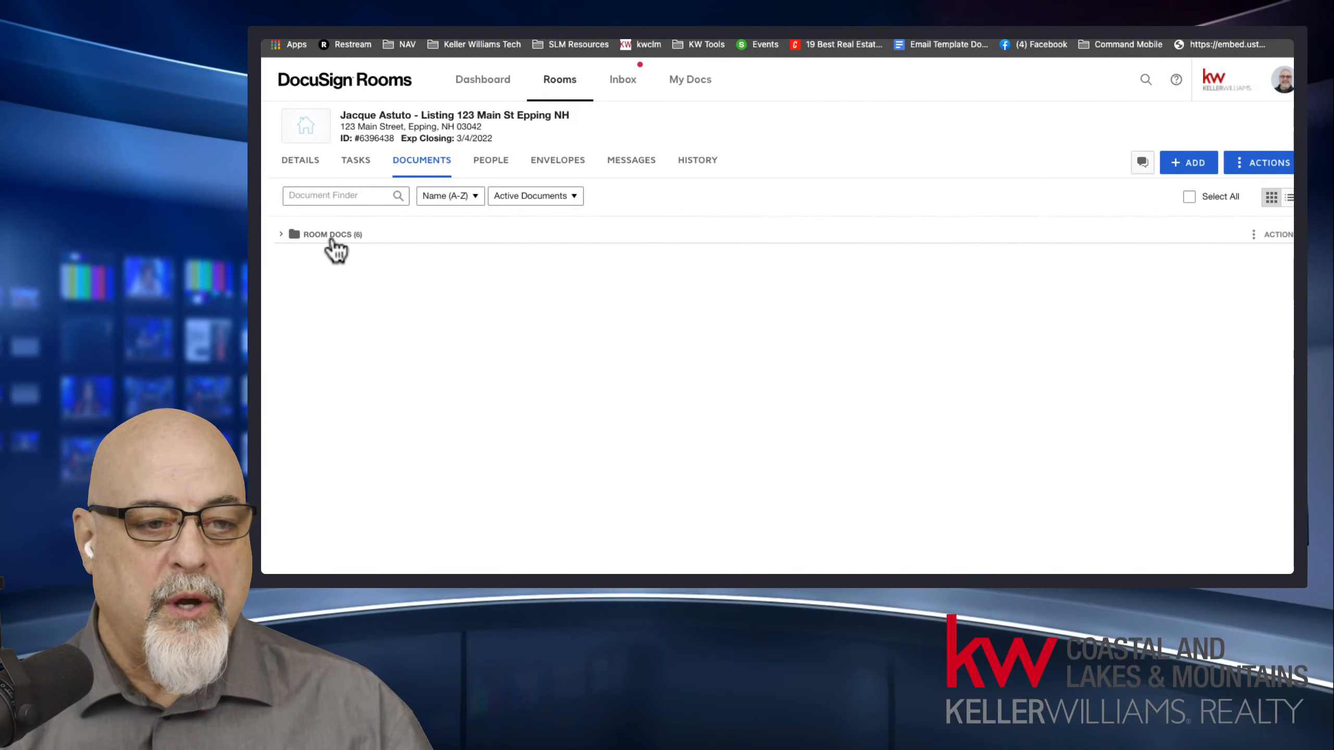
click(283, 235)
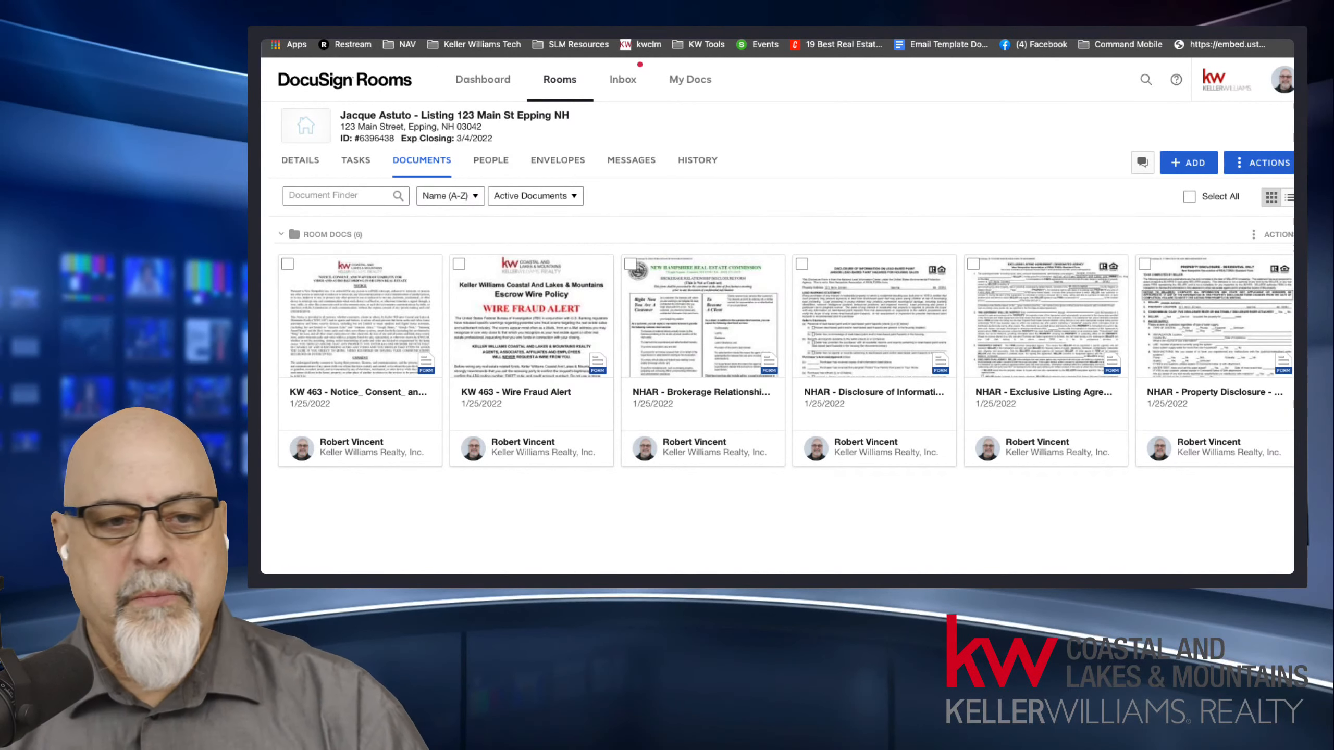
In Command, keep DocuSign as the checklist's file source and set the working folder to Room Docs.
click(399, 33)
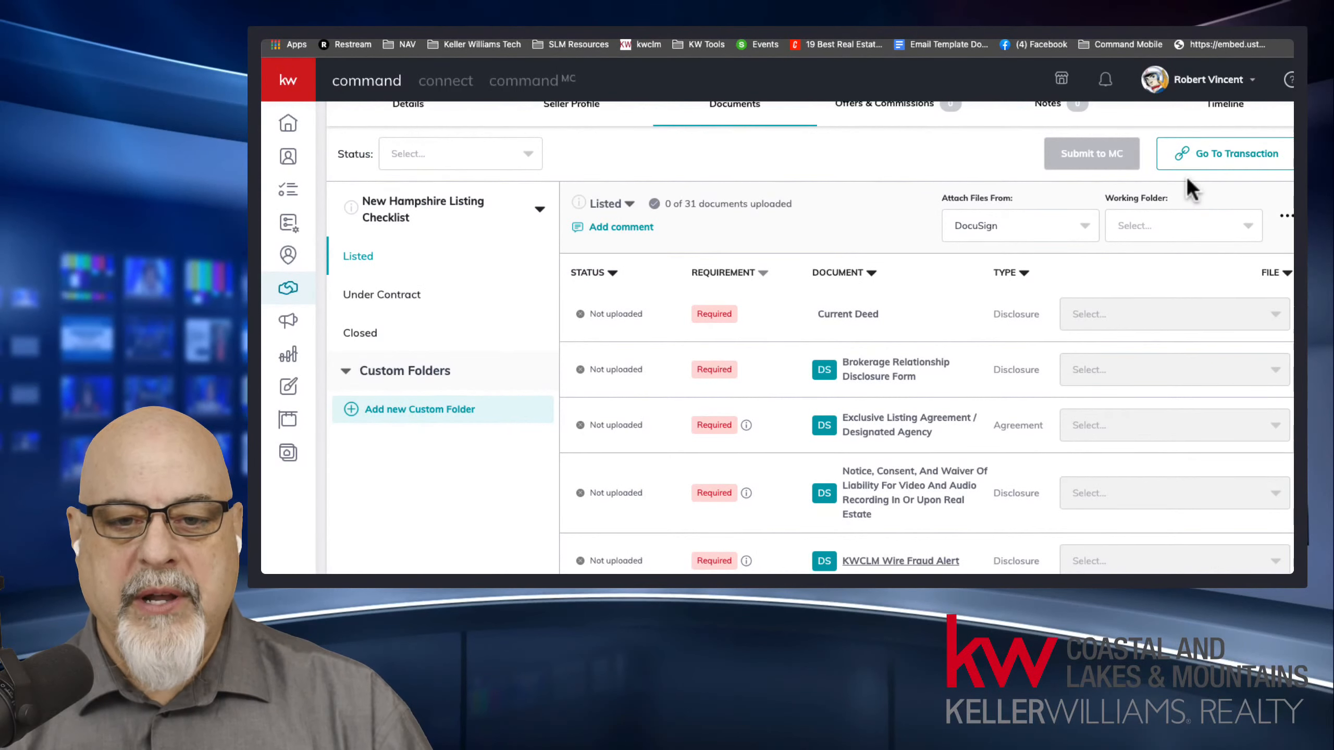
click(981, 227)
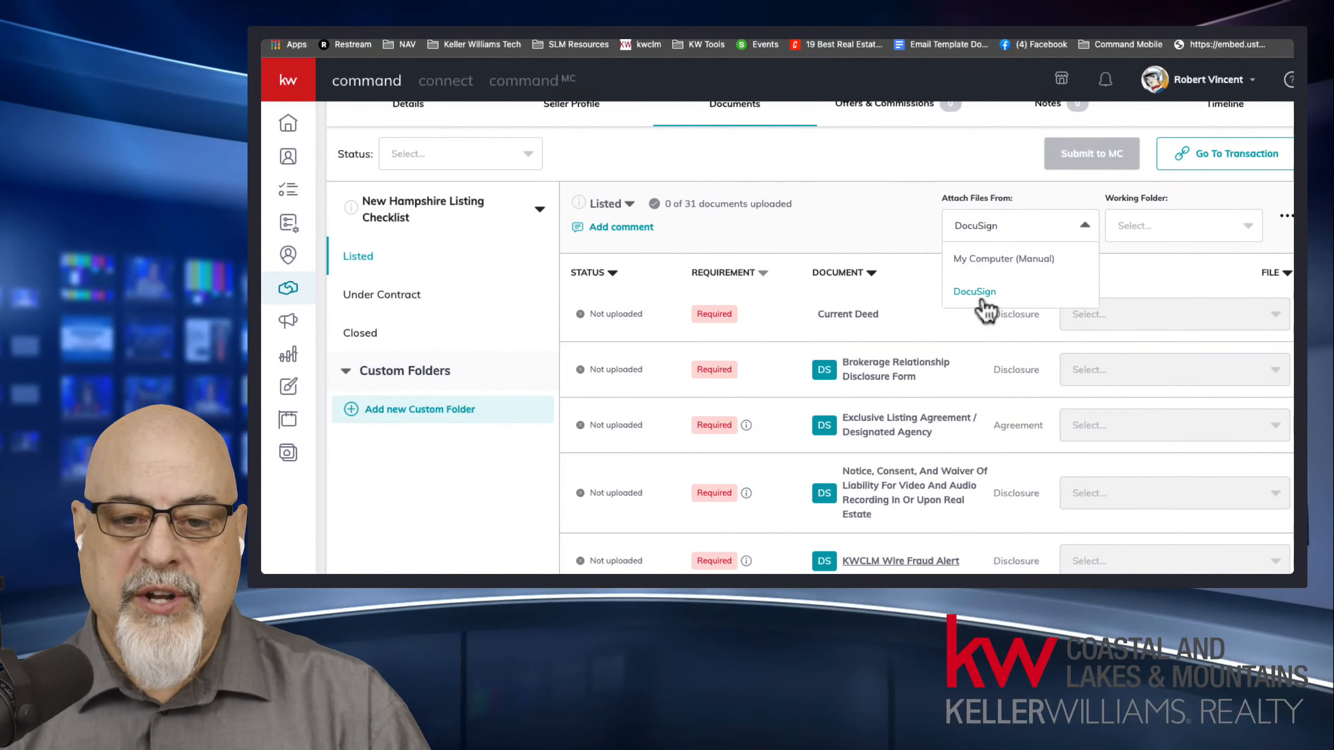
click(977, 225)
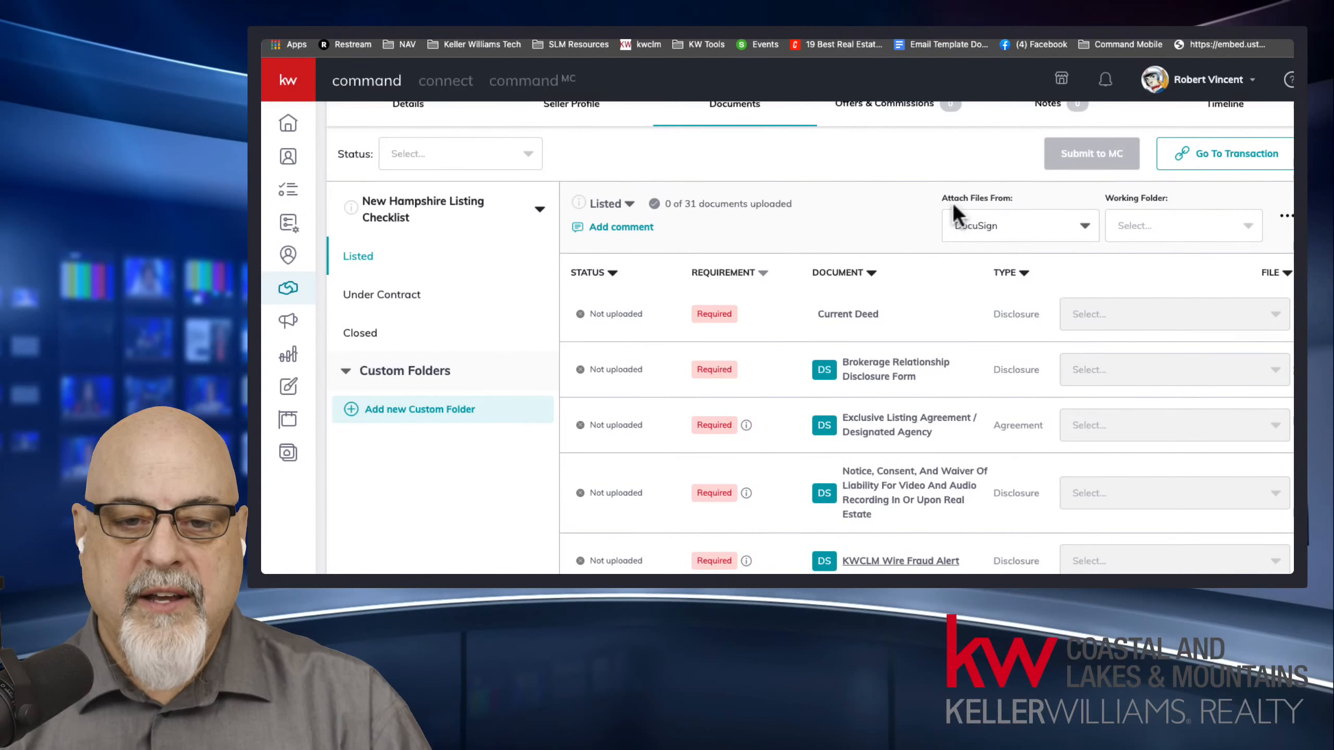
drag(945, 197, 1024, 199)
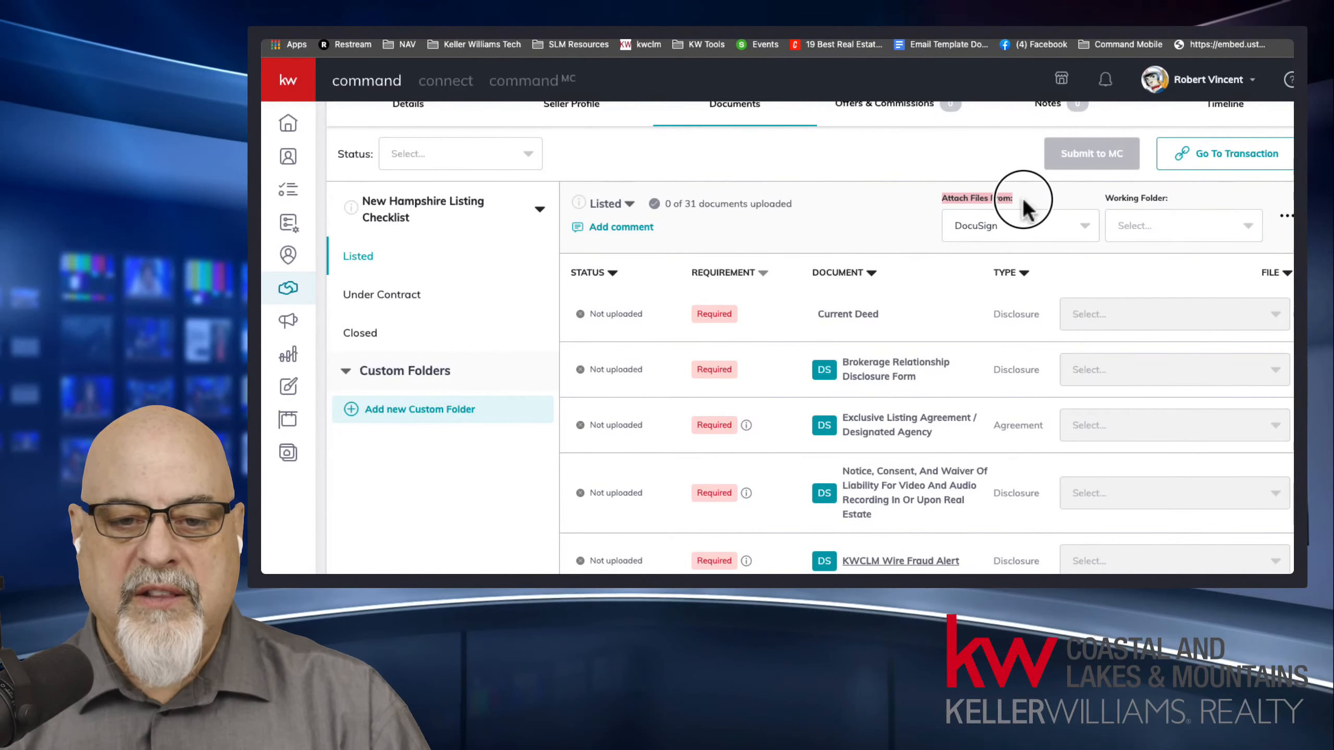
click(1128, 205)
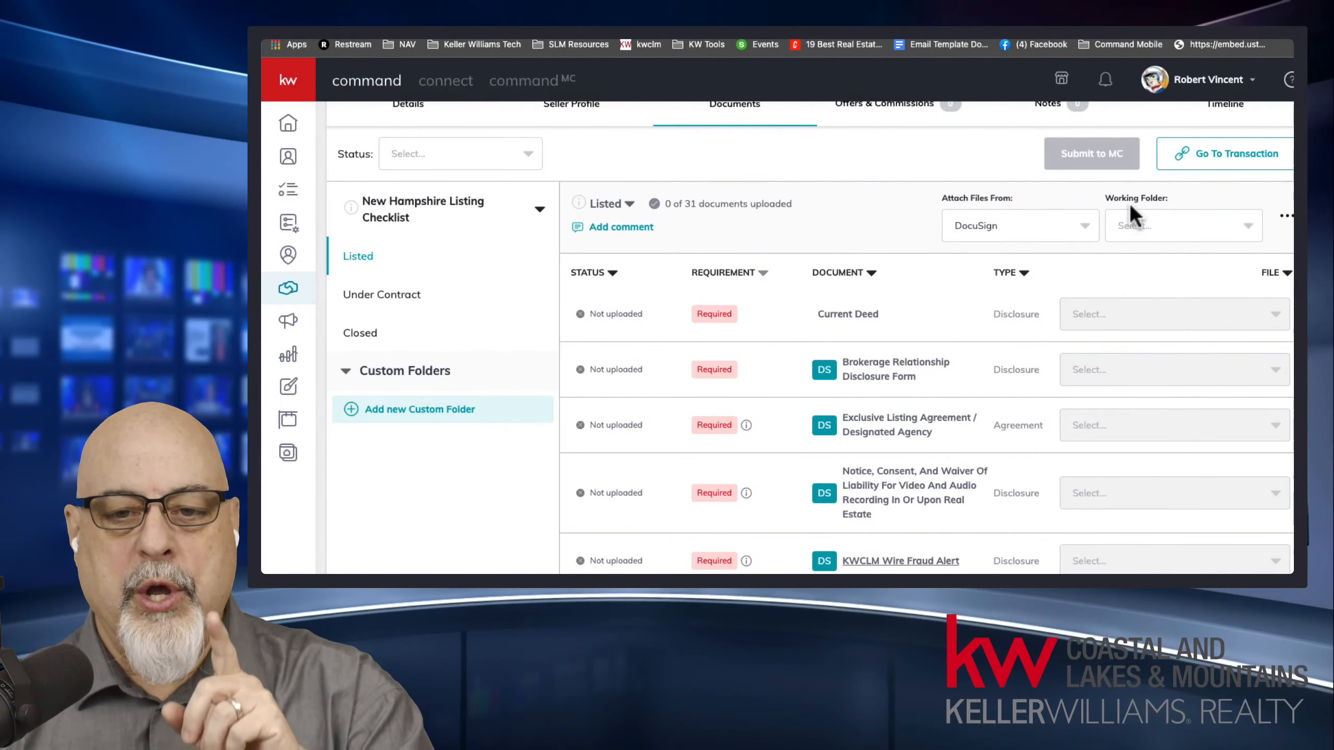
click(1133, 217)
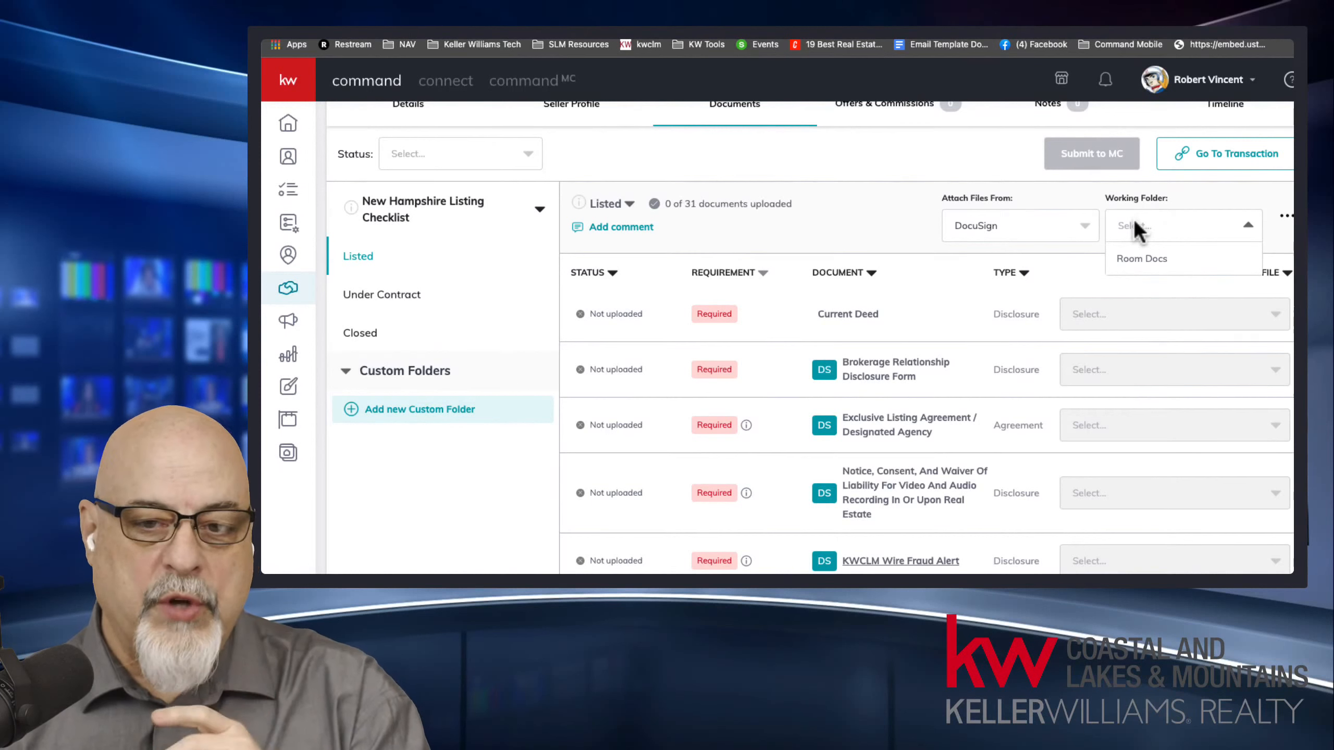
click(1133, 259)
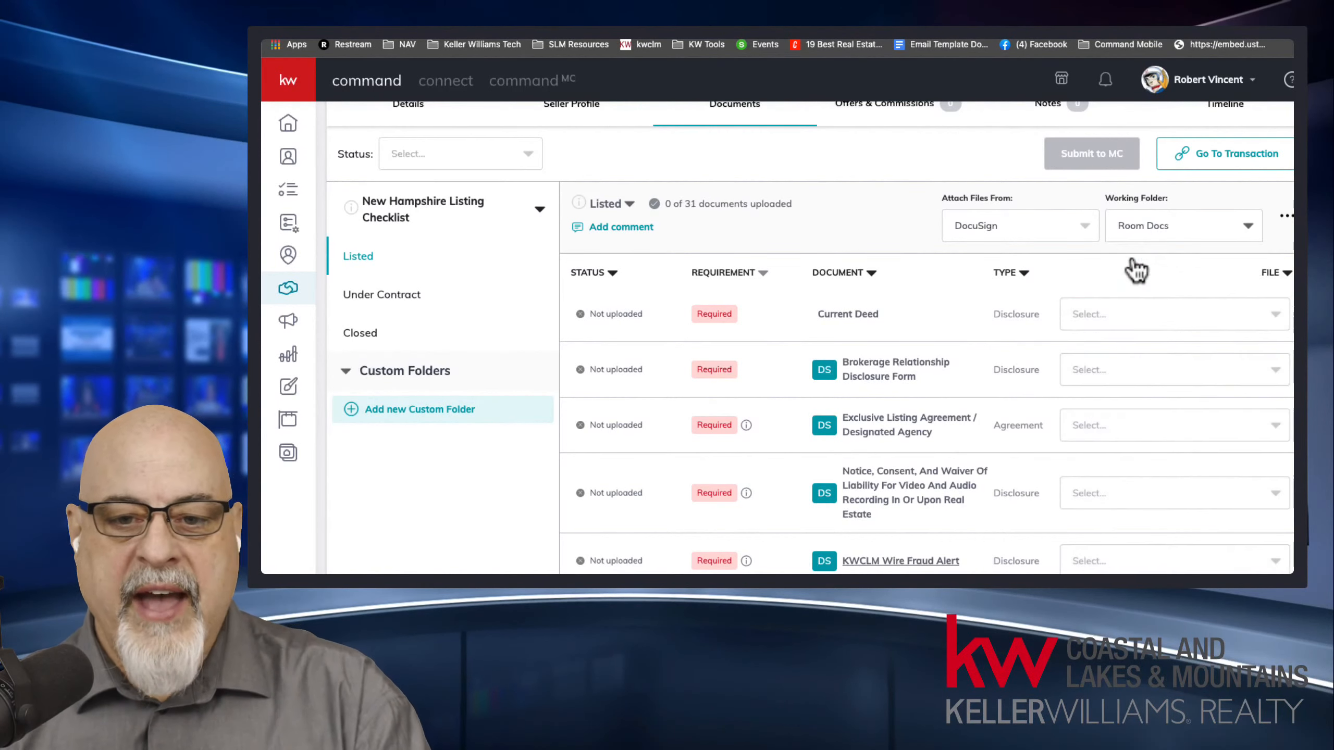
Check which files are offered for the Brokerage Relationship Disclosure Form and Current Deed, comparing against the DocuSign room's documents.
click(1133, 227)
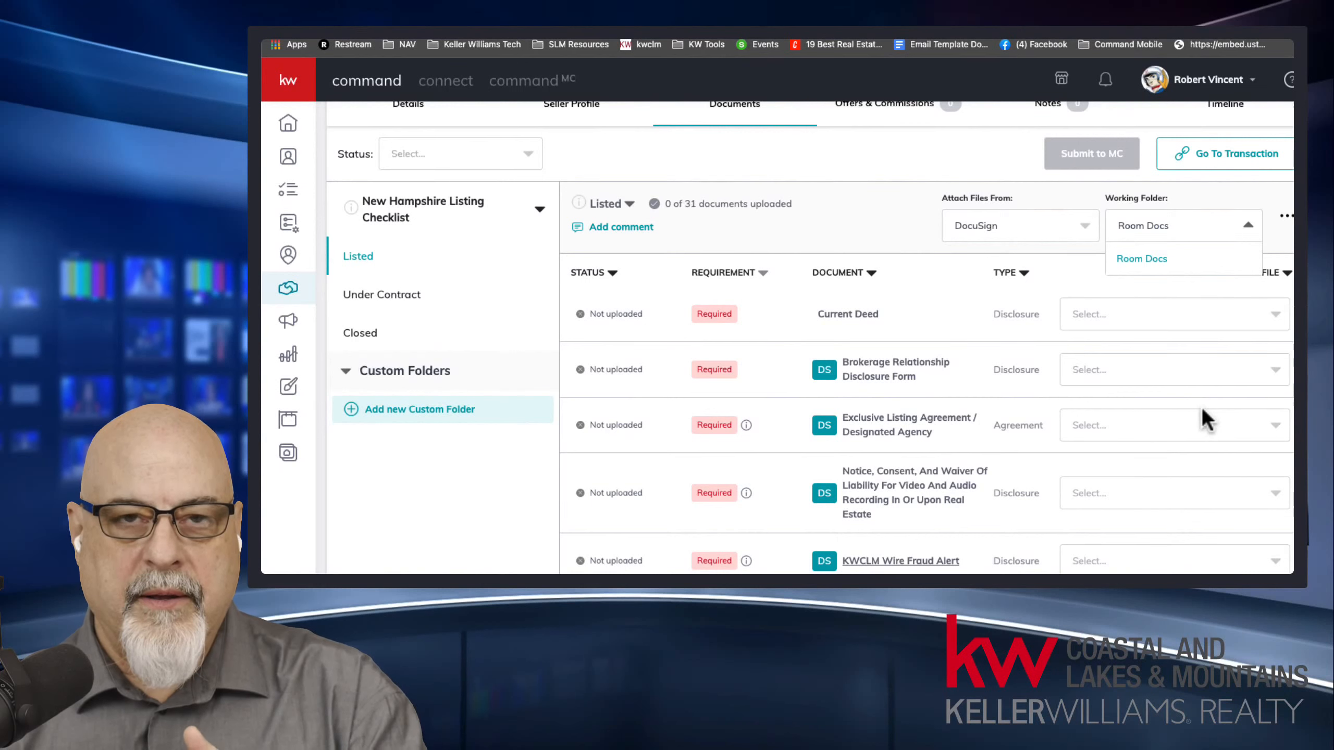
click(1152, 360)
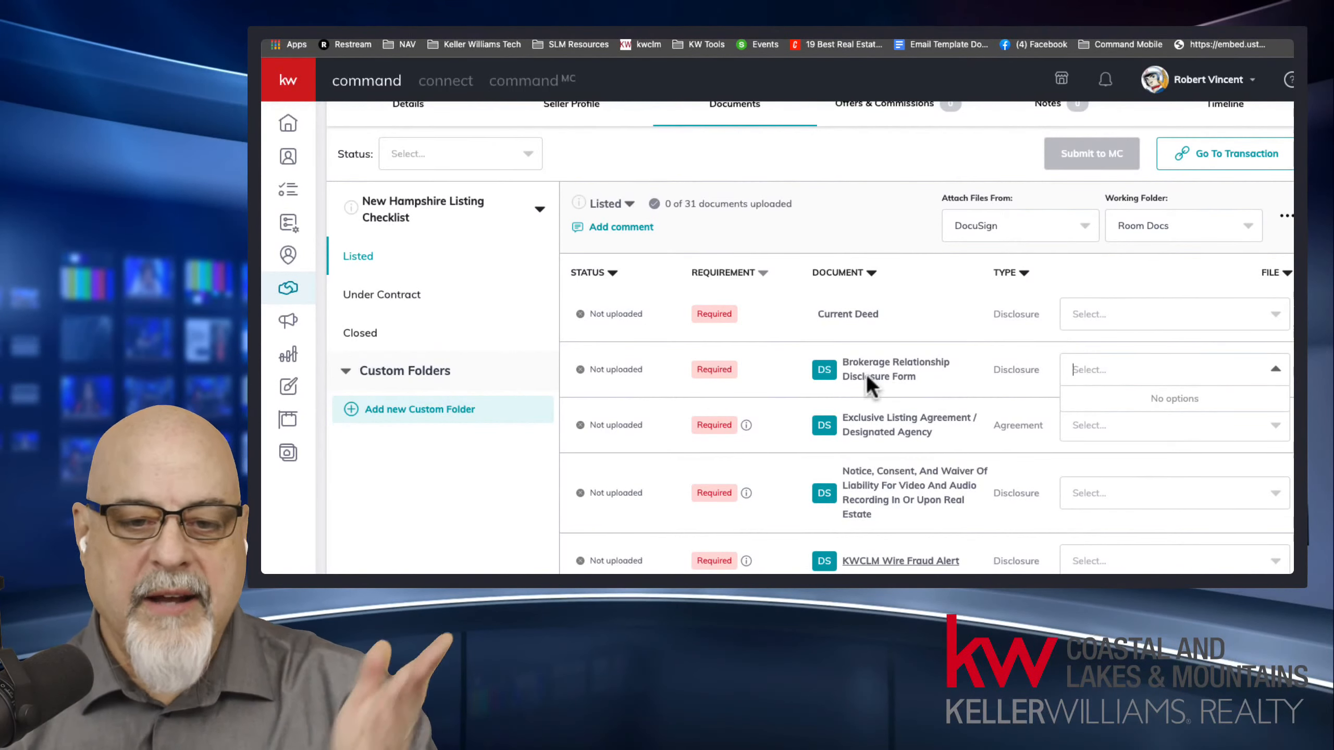
drag(866, 371, 931, 370)
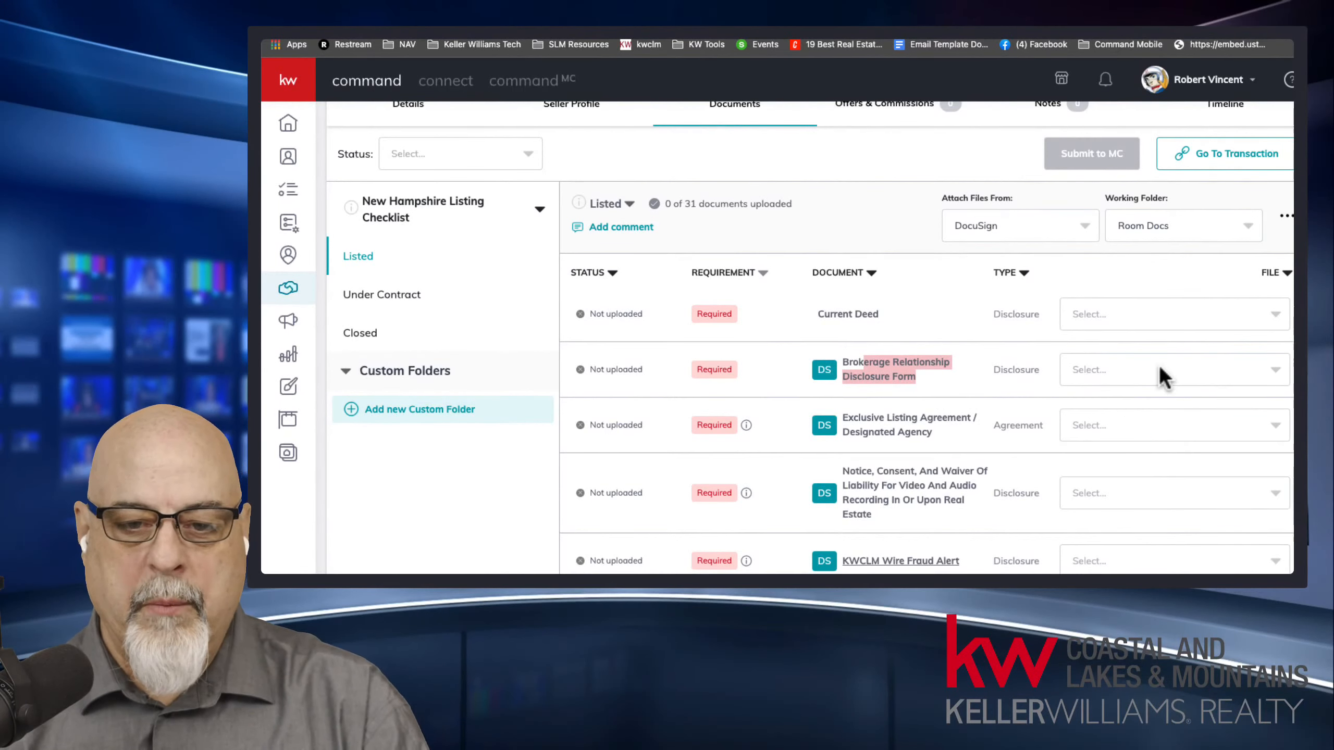
click(725, 31)
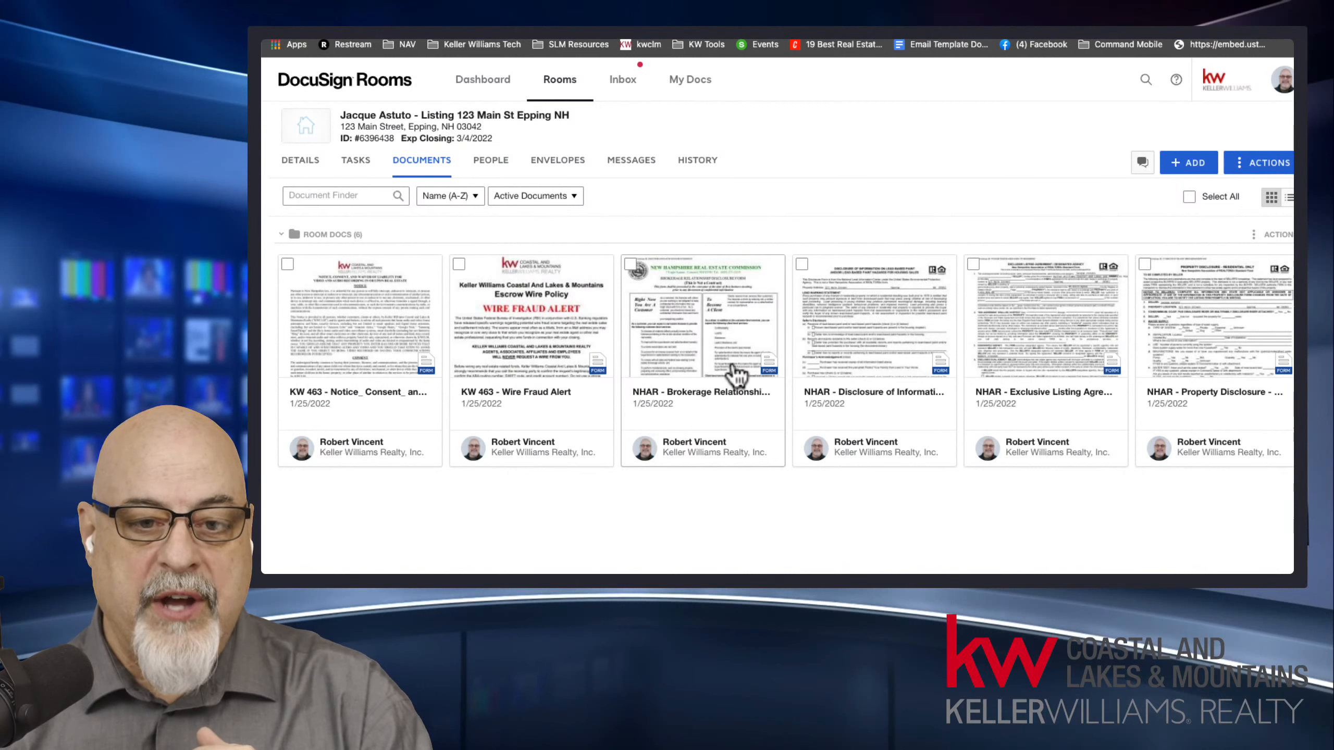
click(677, 32)
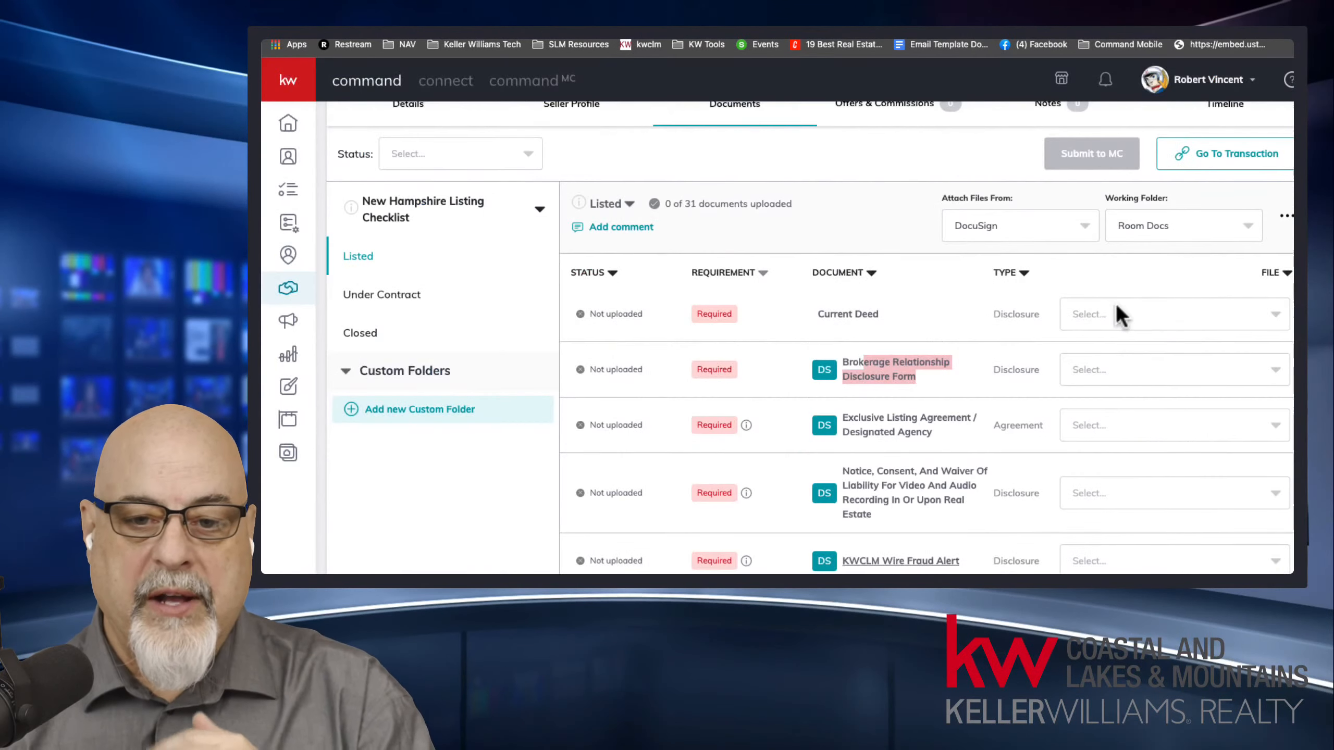
click(1109, 369)
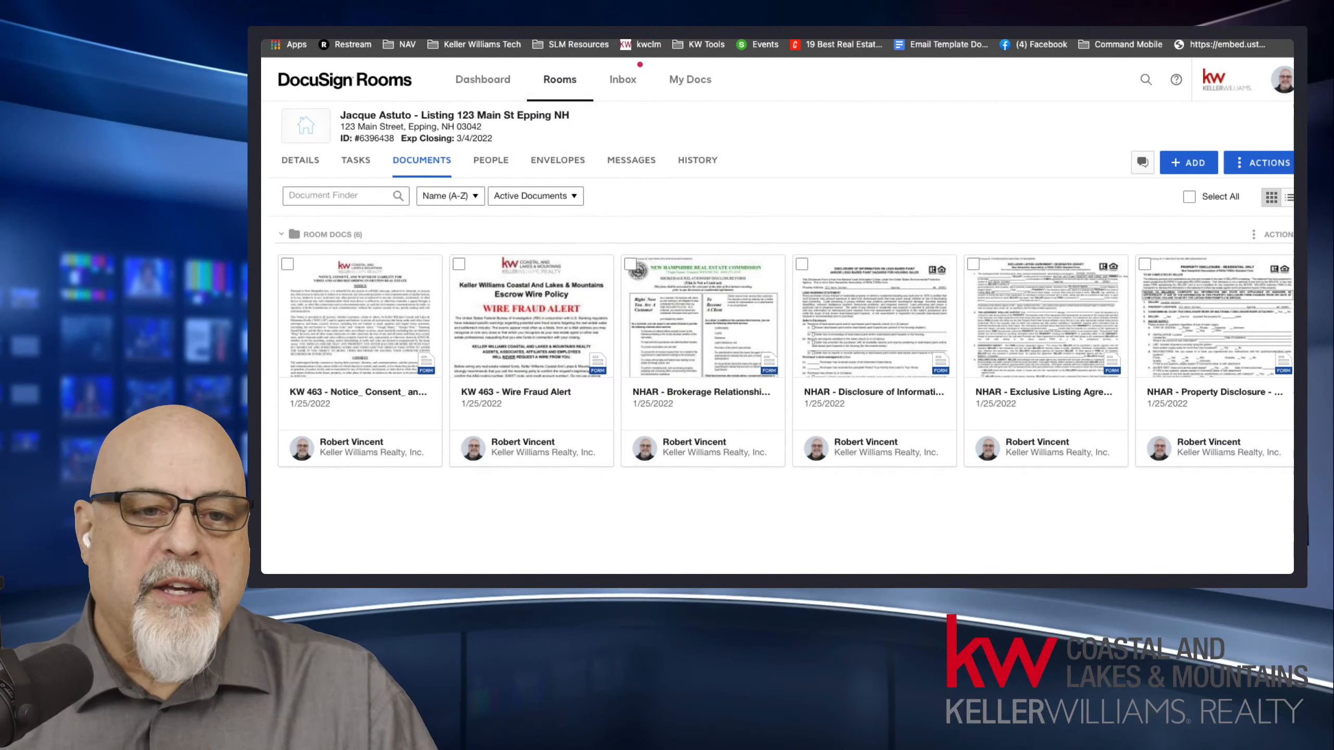
click(612, 41)
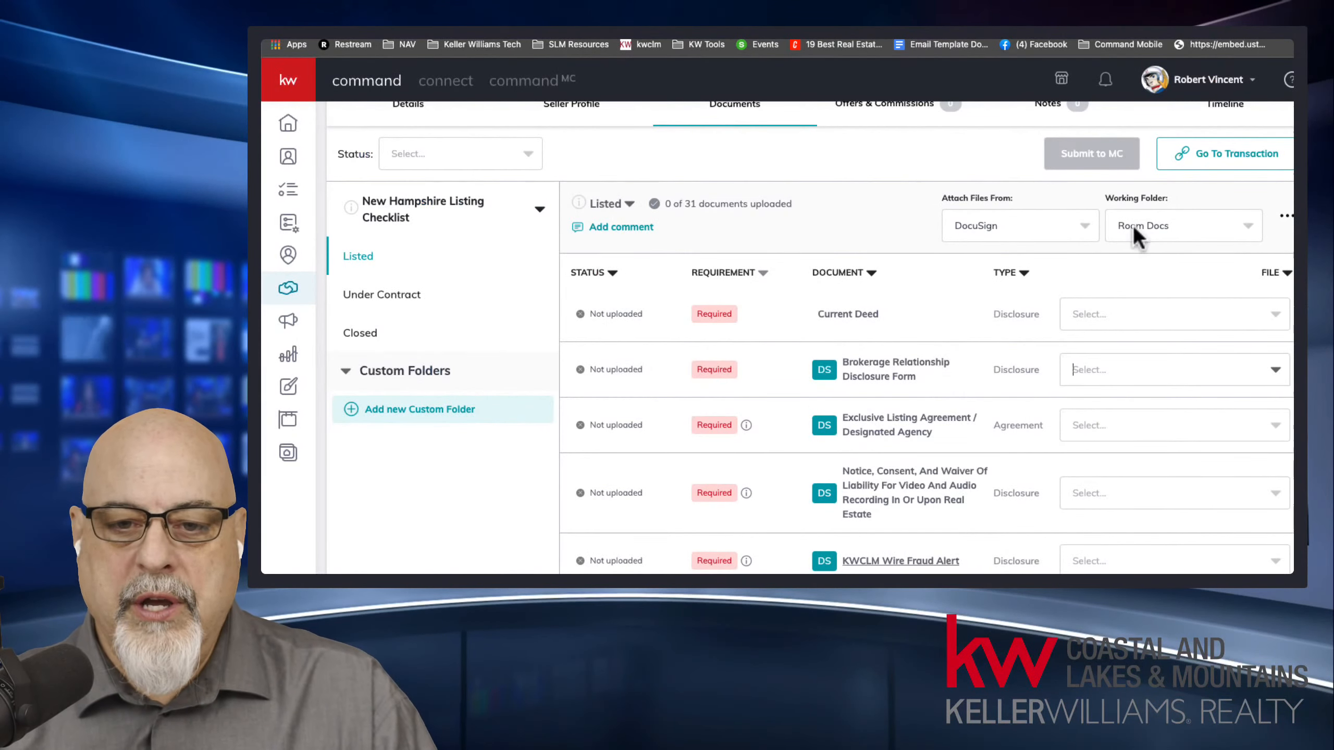
click(1137, 314)
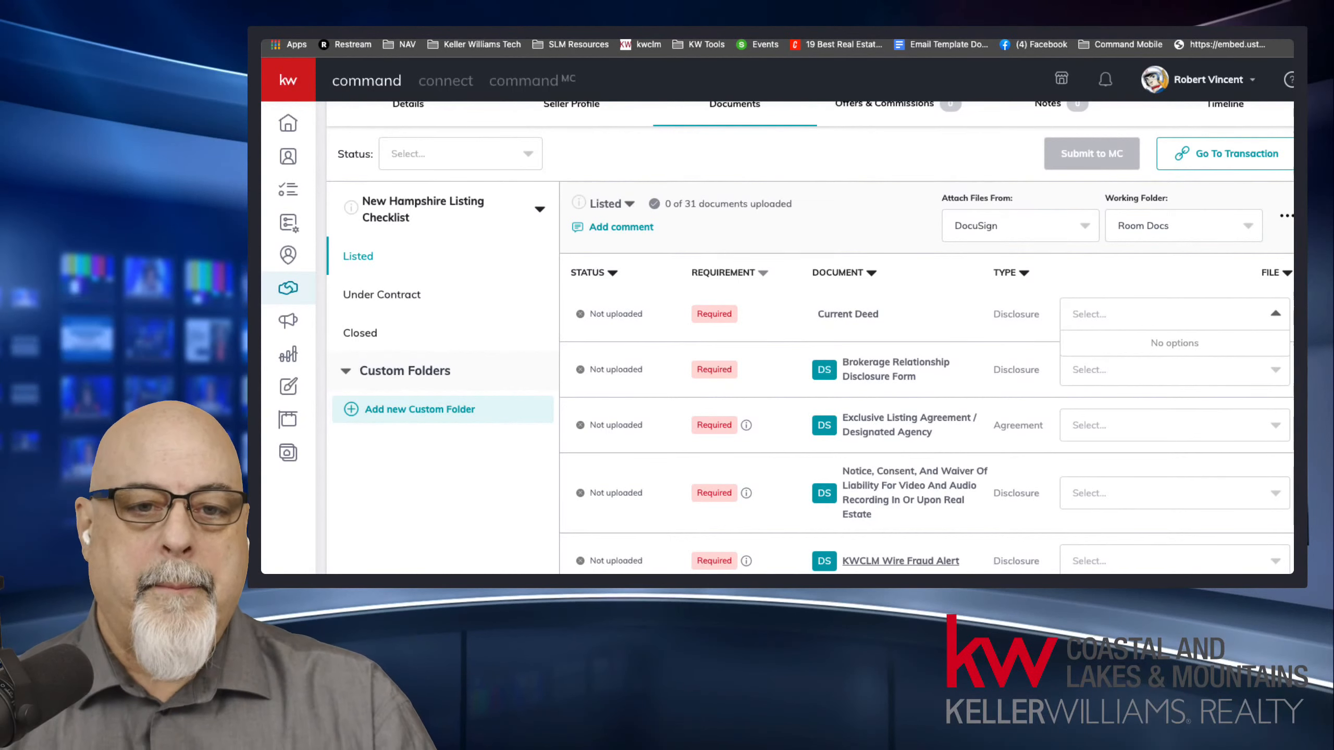
Switch to the listing's DocuSign room, collapse Room Docs, and add a new folder named Signed PDFs.
click(788, 33)
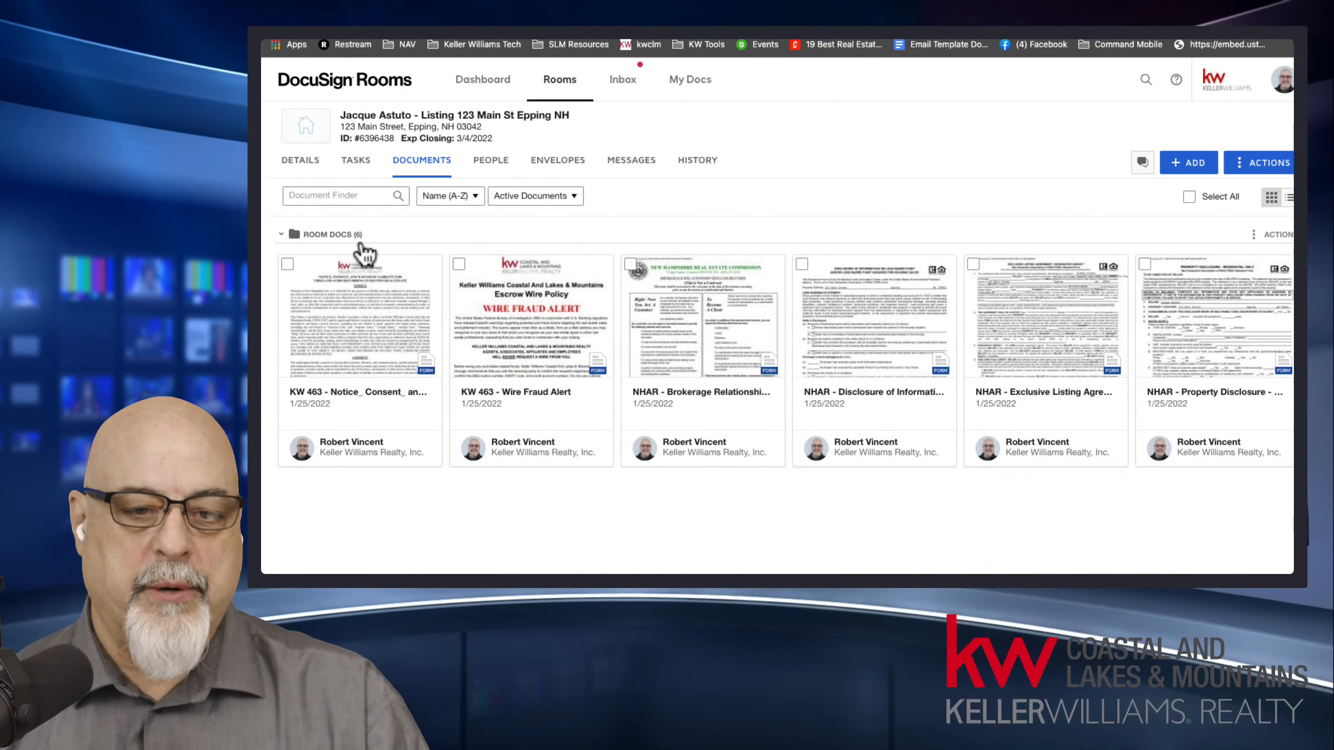
click(282, 234)
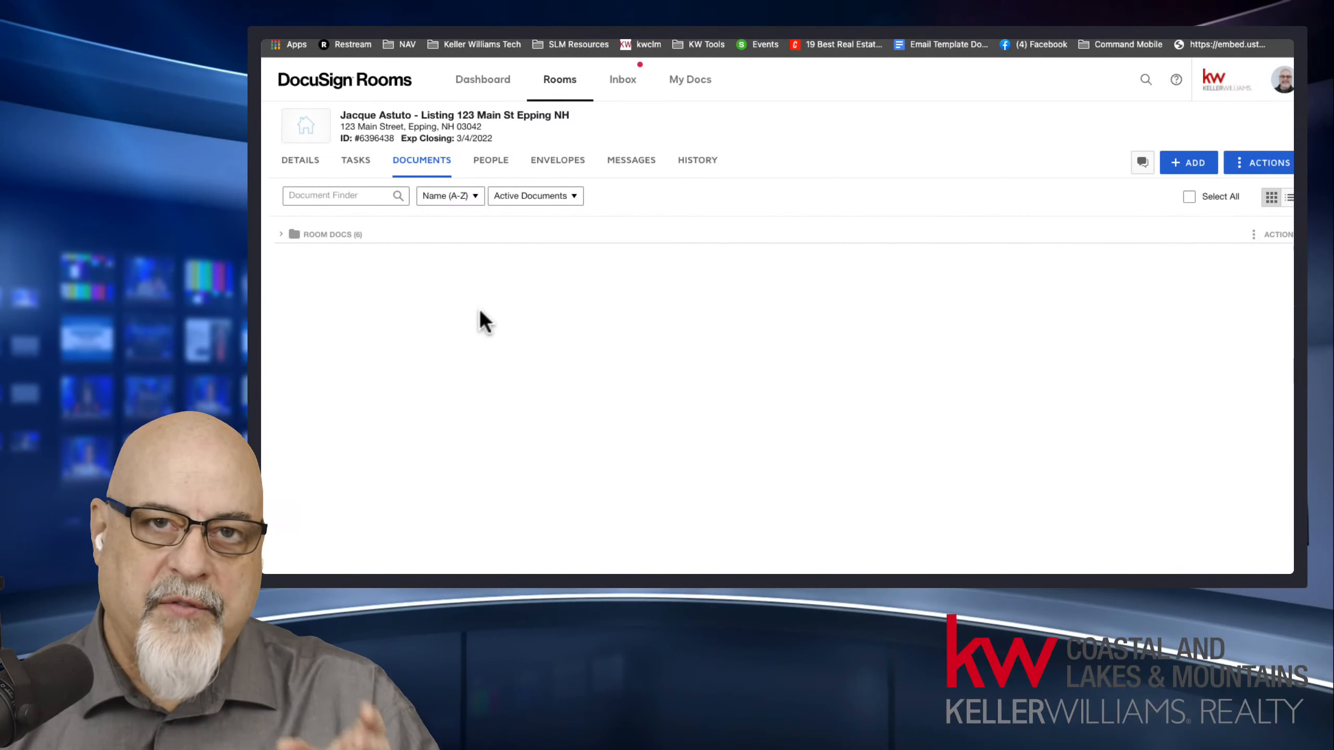
click(1253, 162)
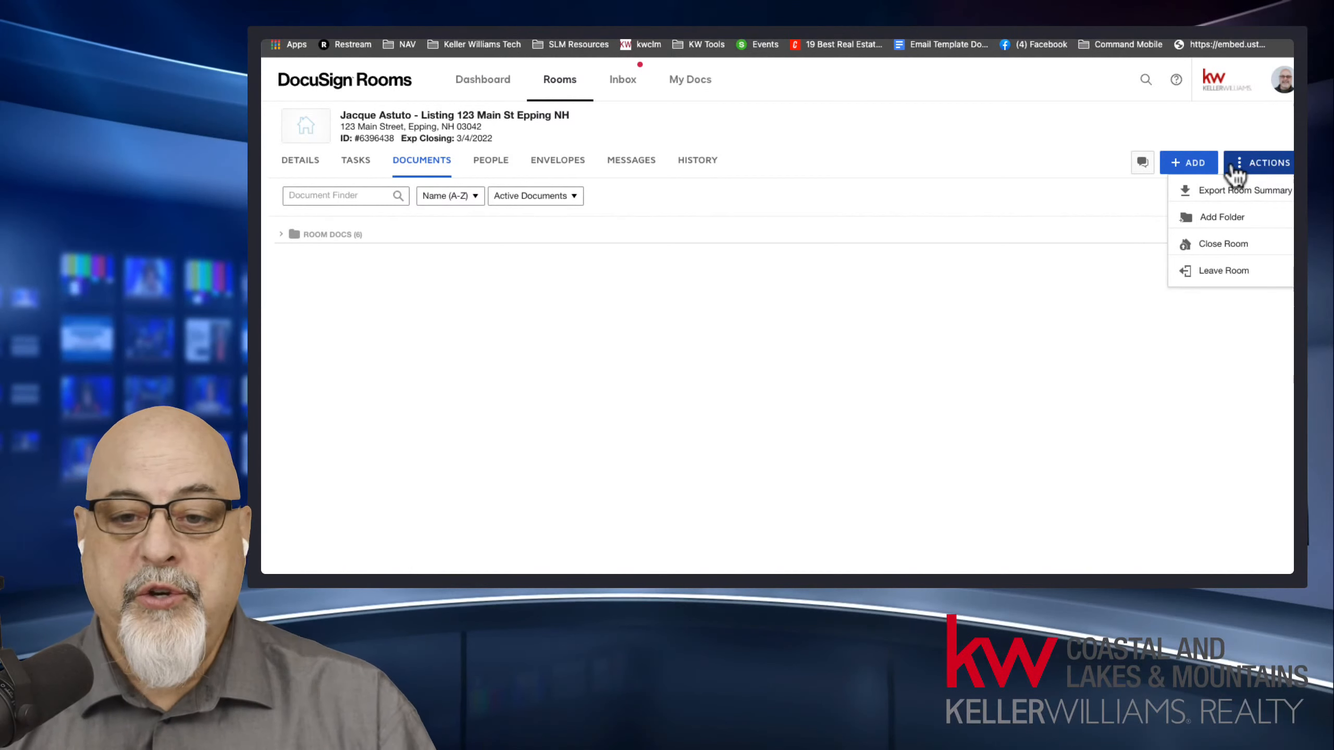
click(1229, 221)
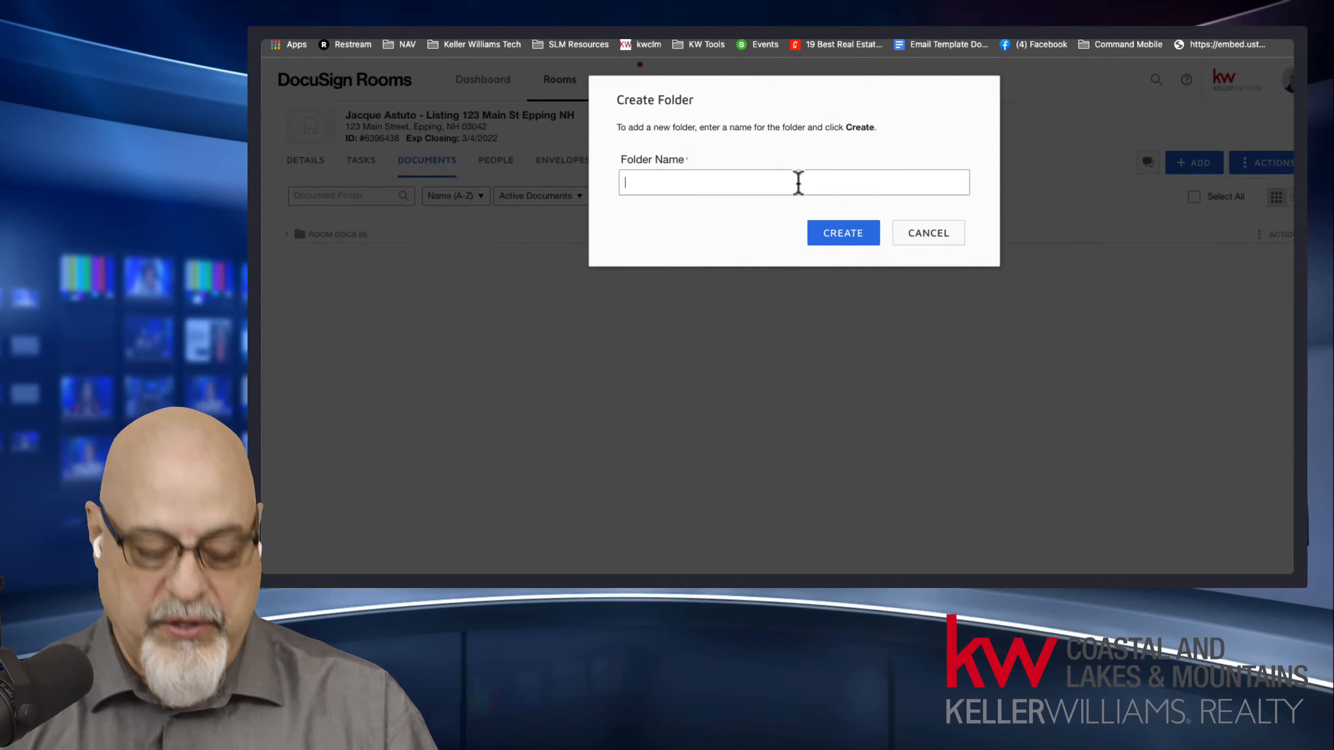
text(Sign)
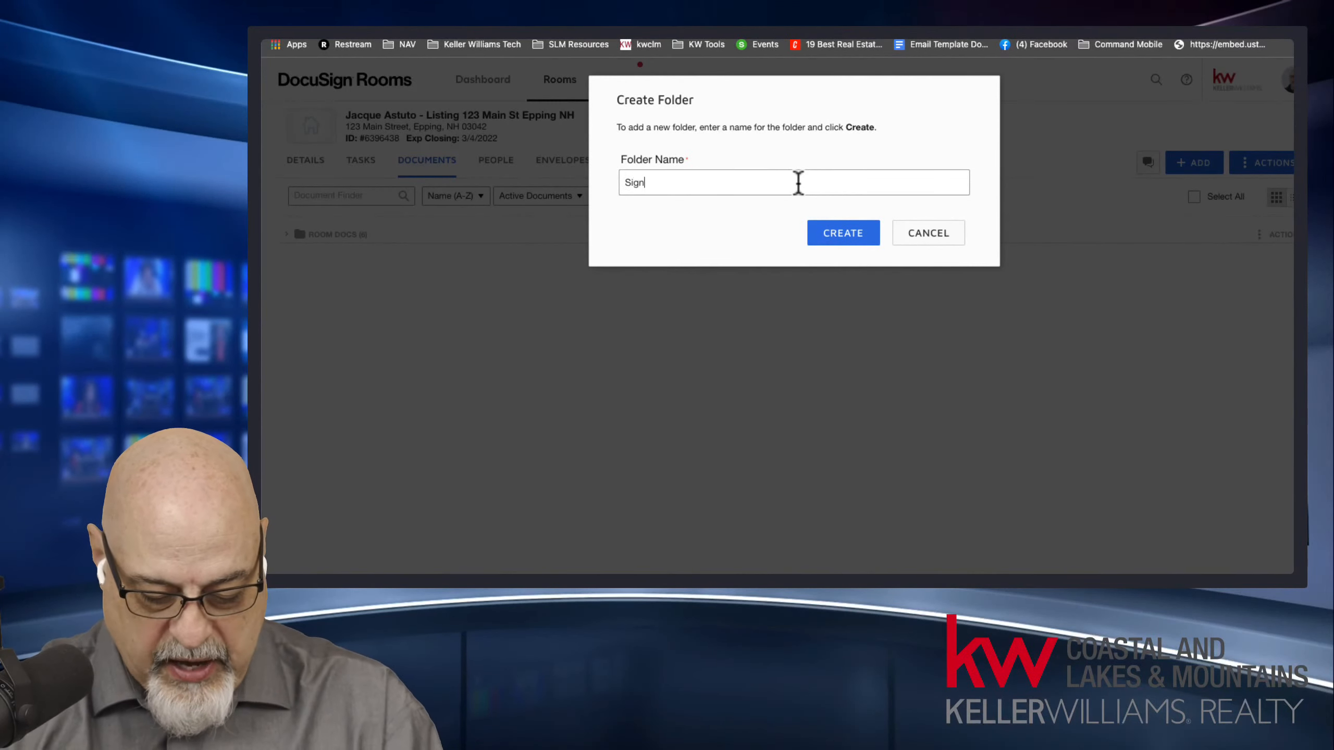
text(ed D)
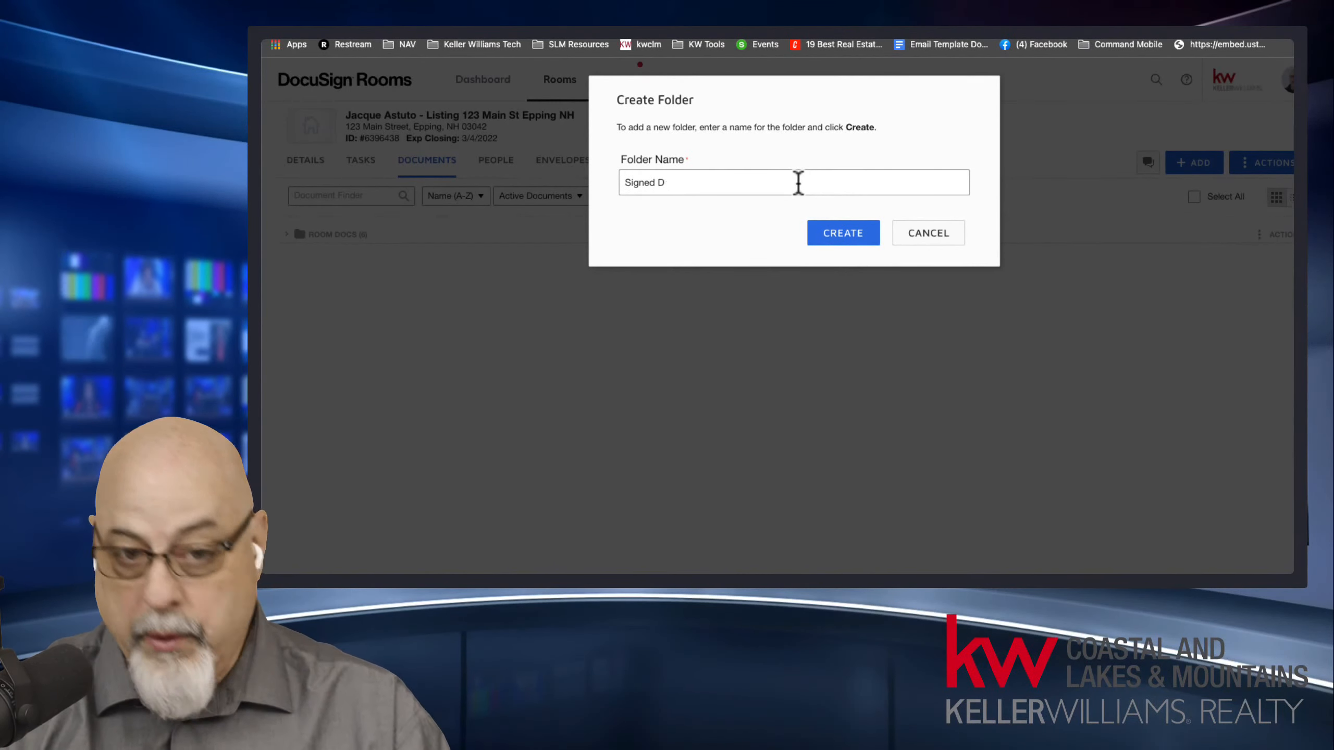
key(BackSpace)
text(PDF)
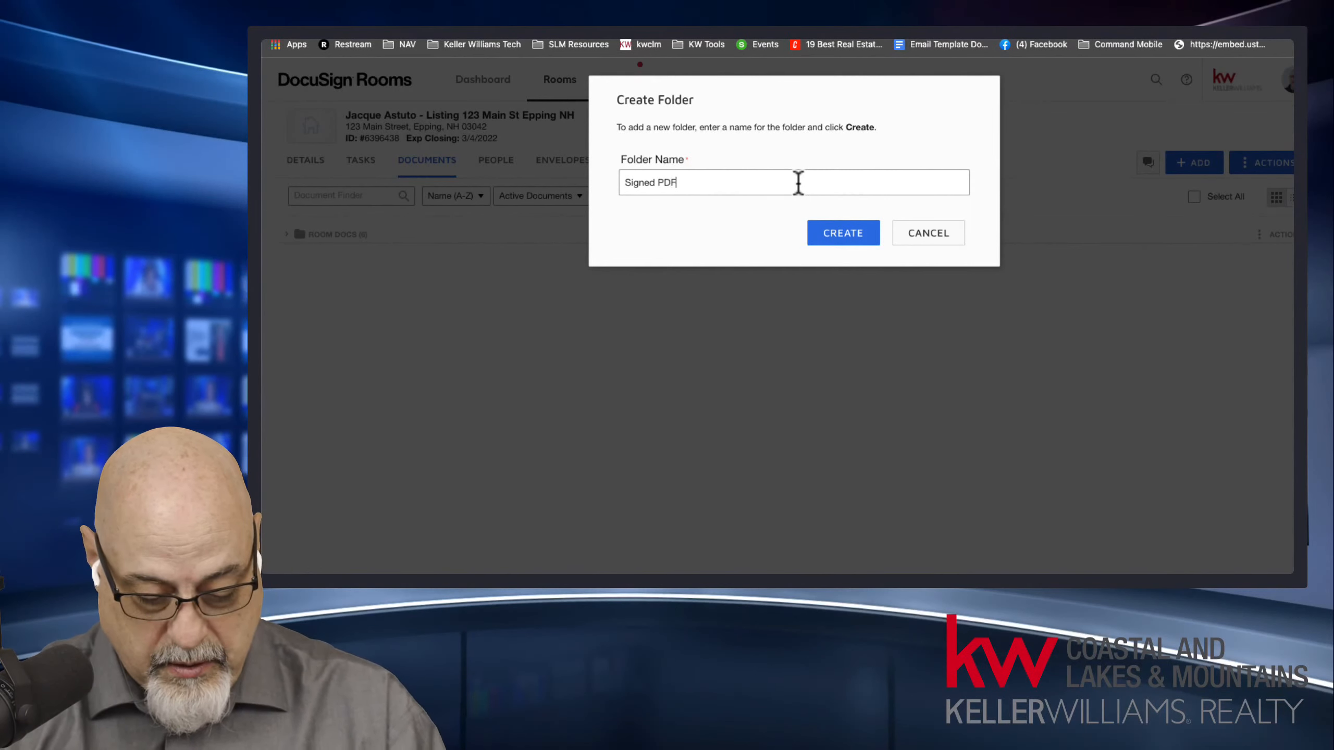
text(s)
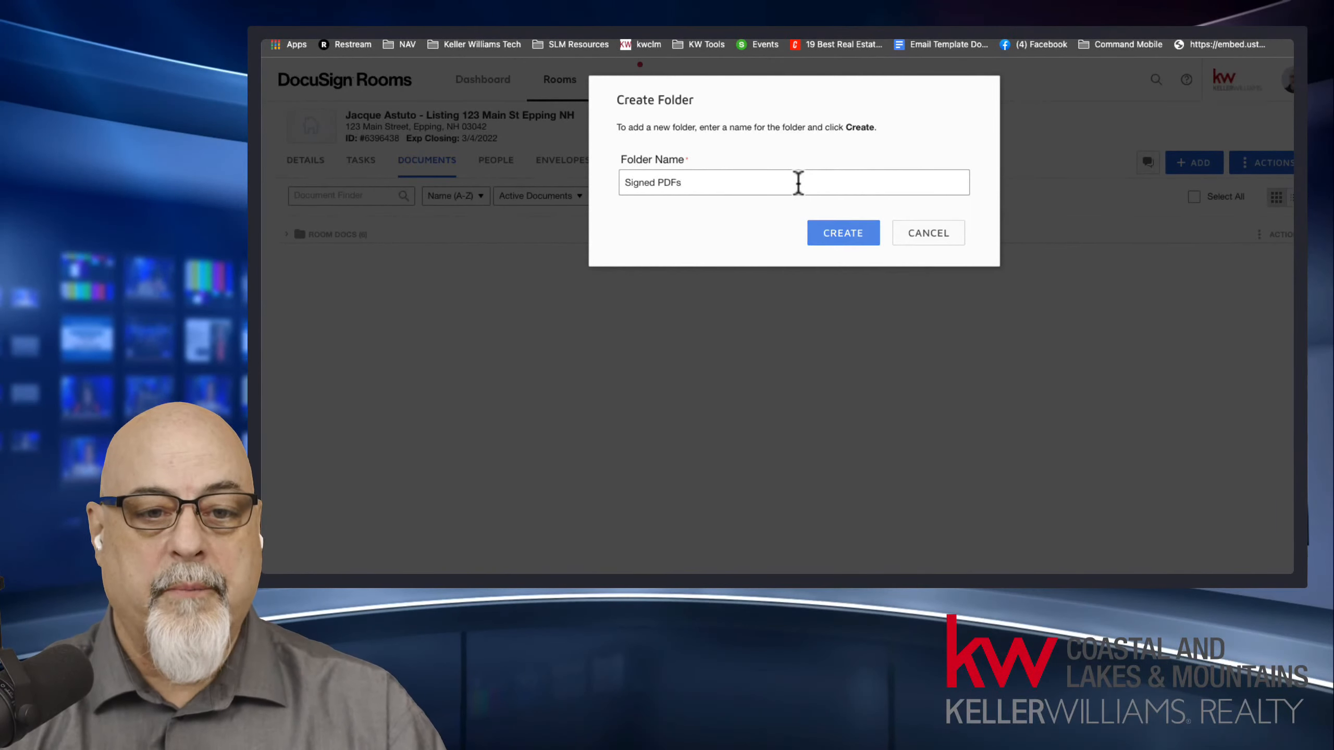
click(840, 232)
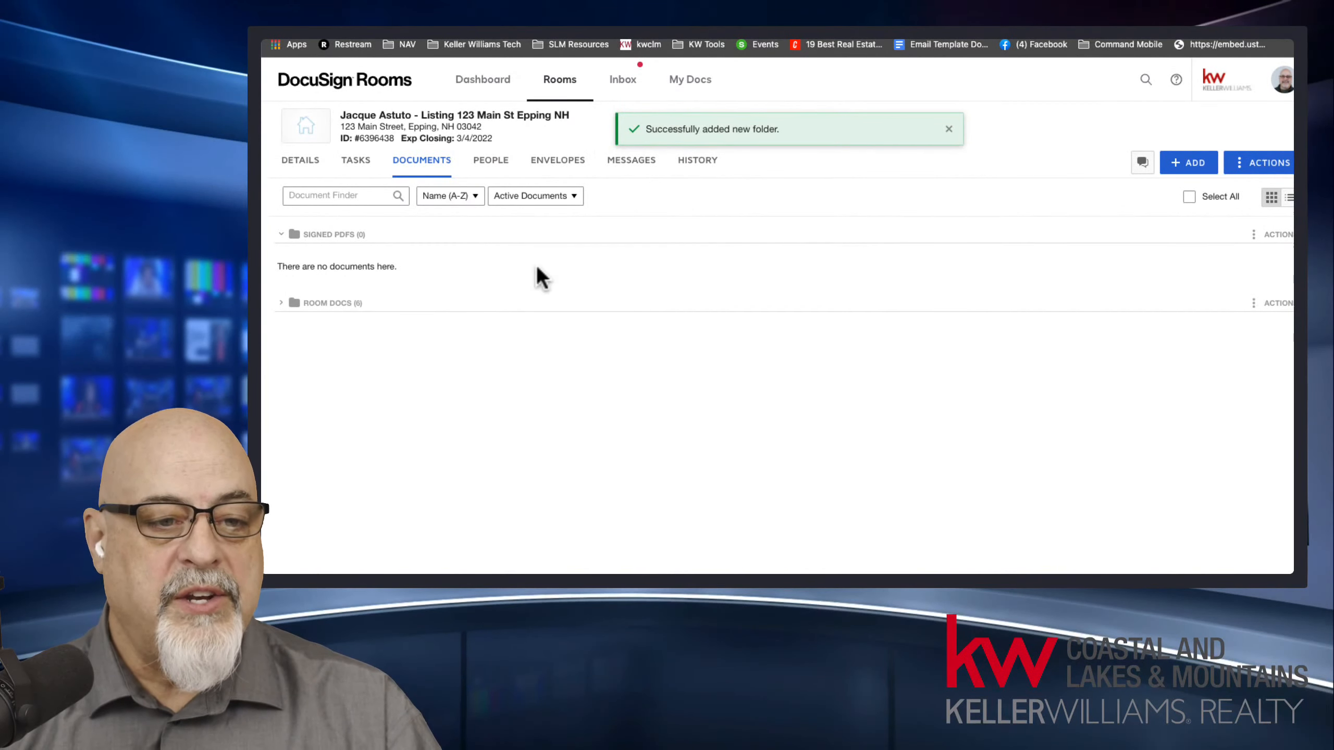
Add another folder named Certifications to the room, correcting the spelling of its name before creating it.
click(1270, 168)
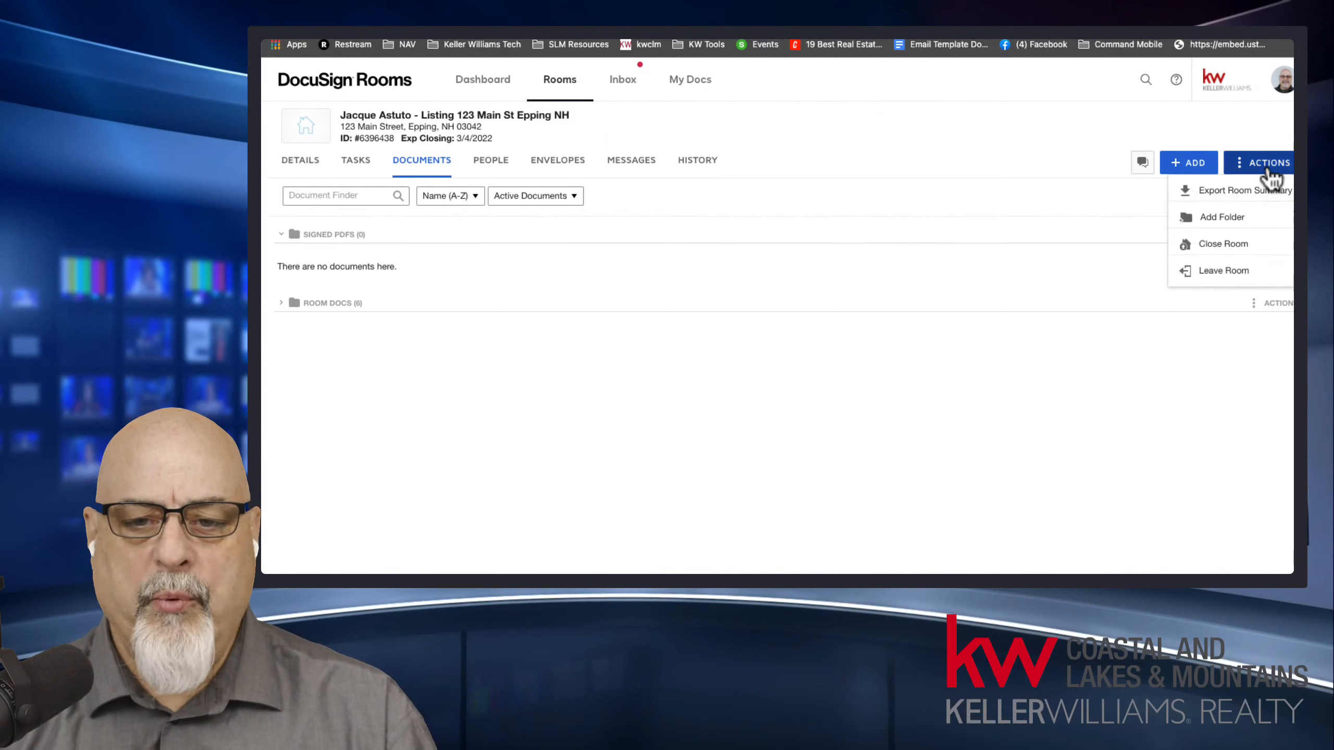
click(1224, 217)
click(710, 185)
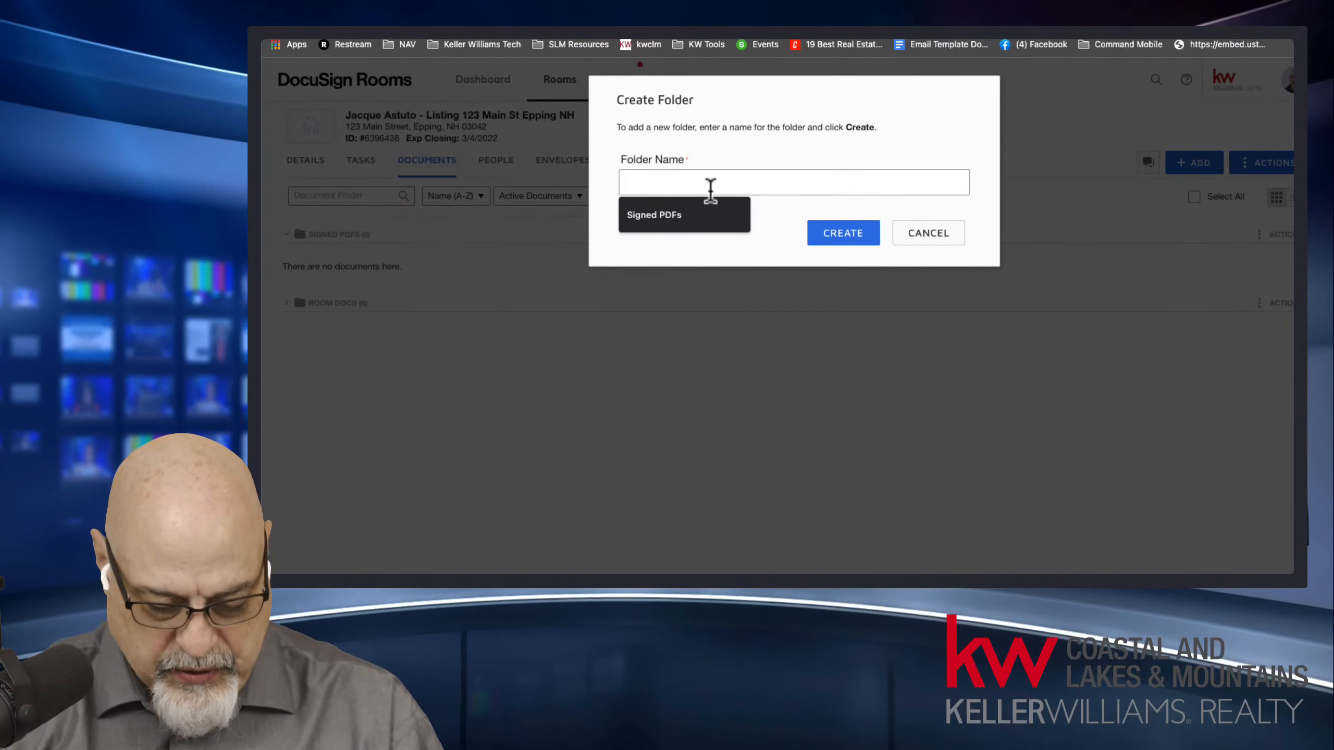
text(Certificarions)
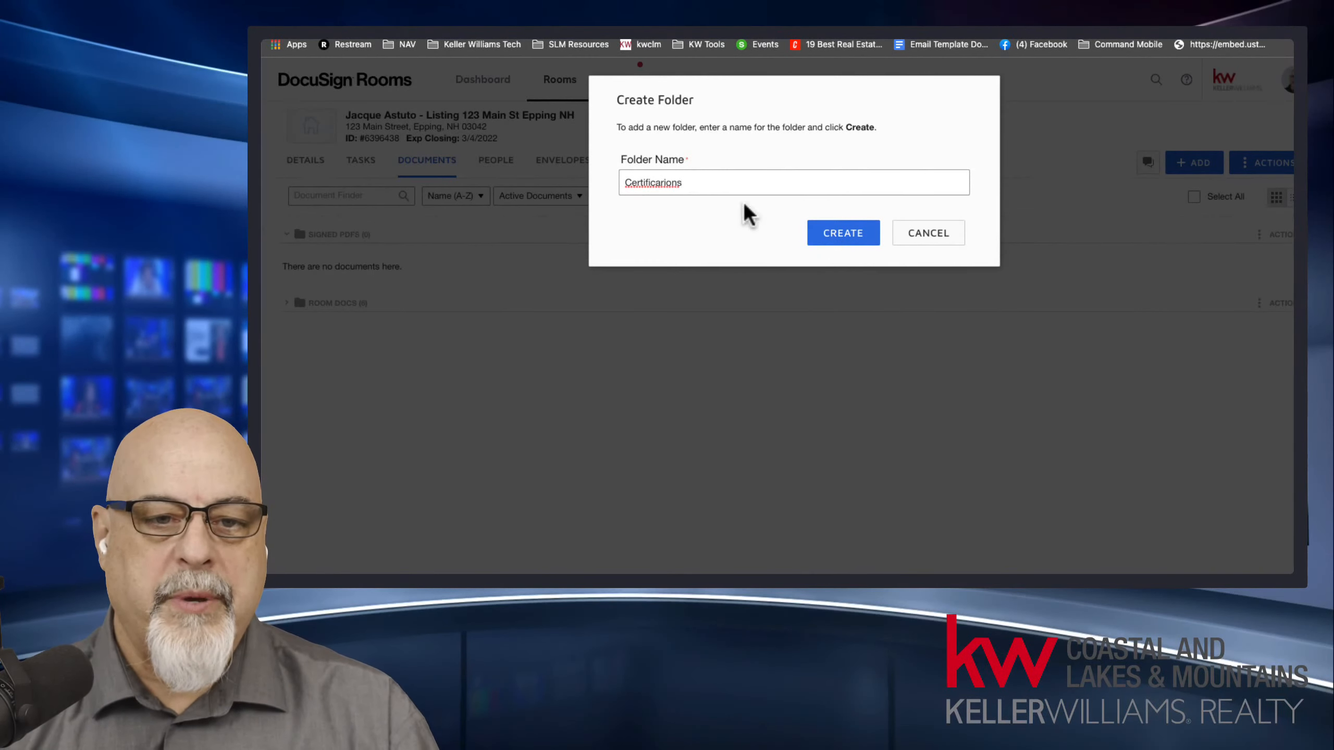
right_click(651, 184)
click(696, 193)
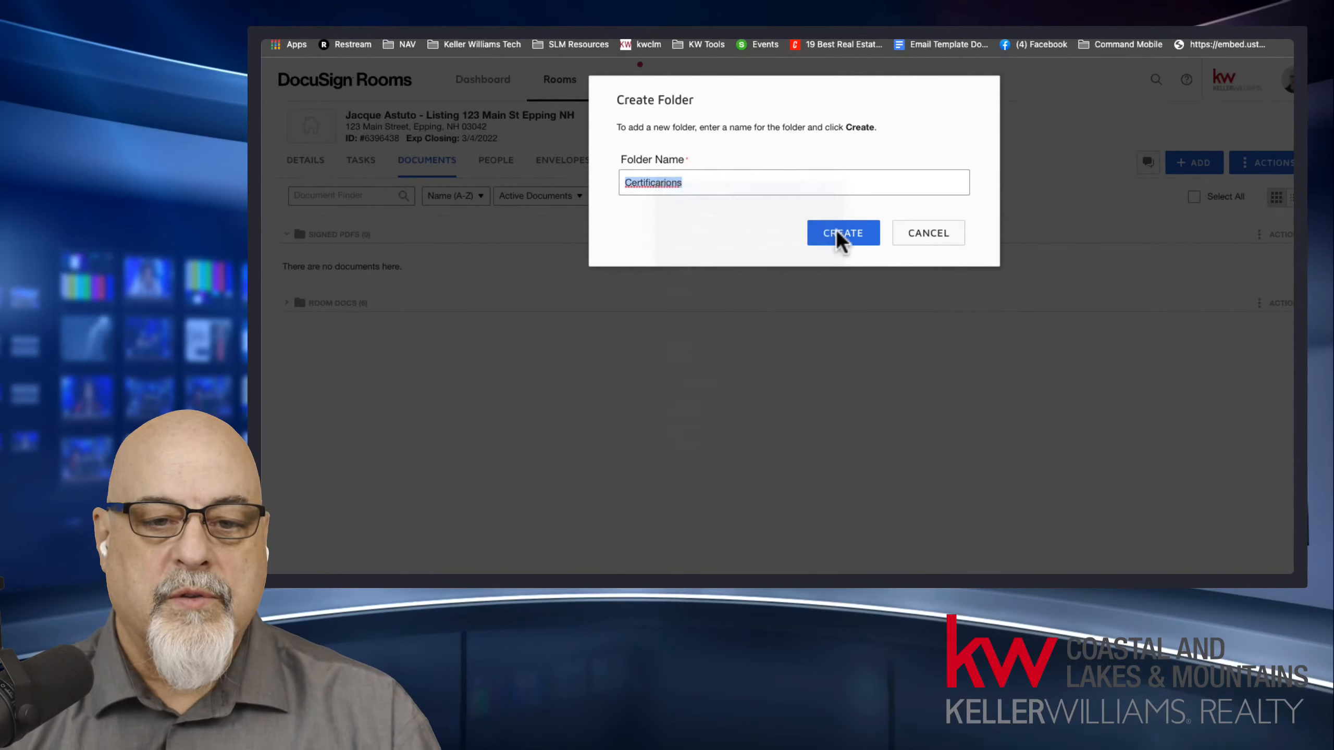
click(844, 245)
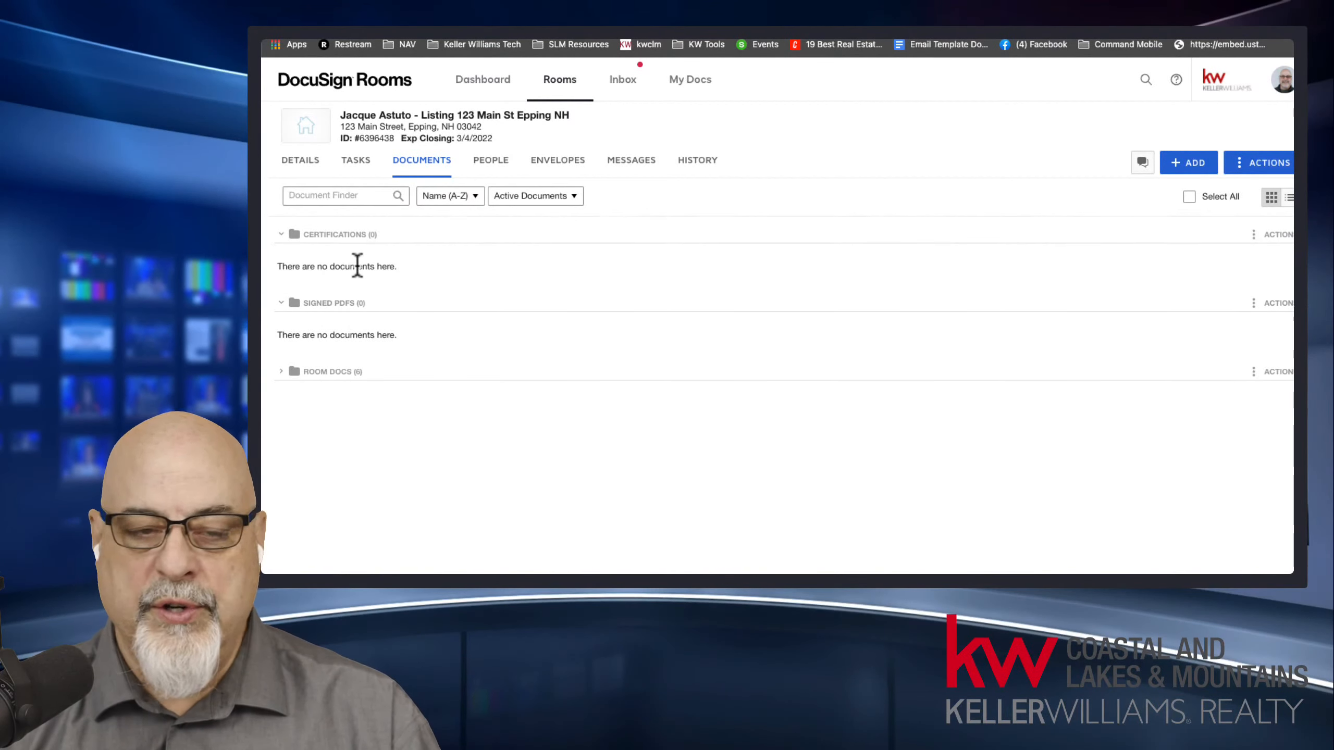
Return to Command, refresh the opportunity's Documents page, and set the checklist's working folder to Signed PDFs.
click(652, 39)
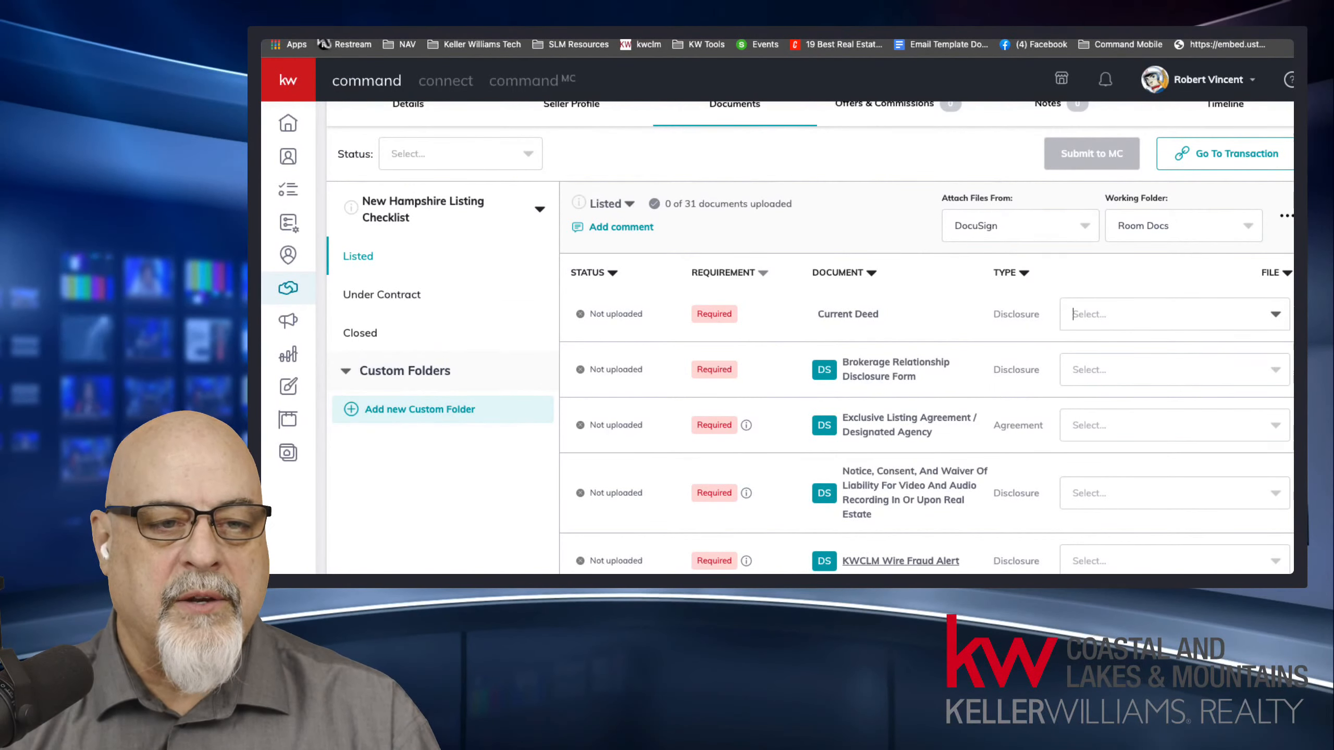
click(319, 34)
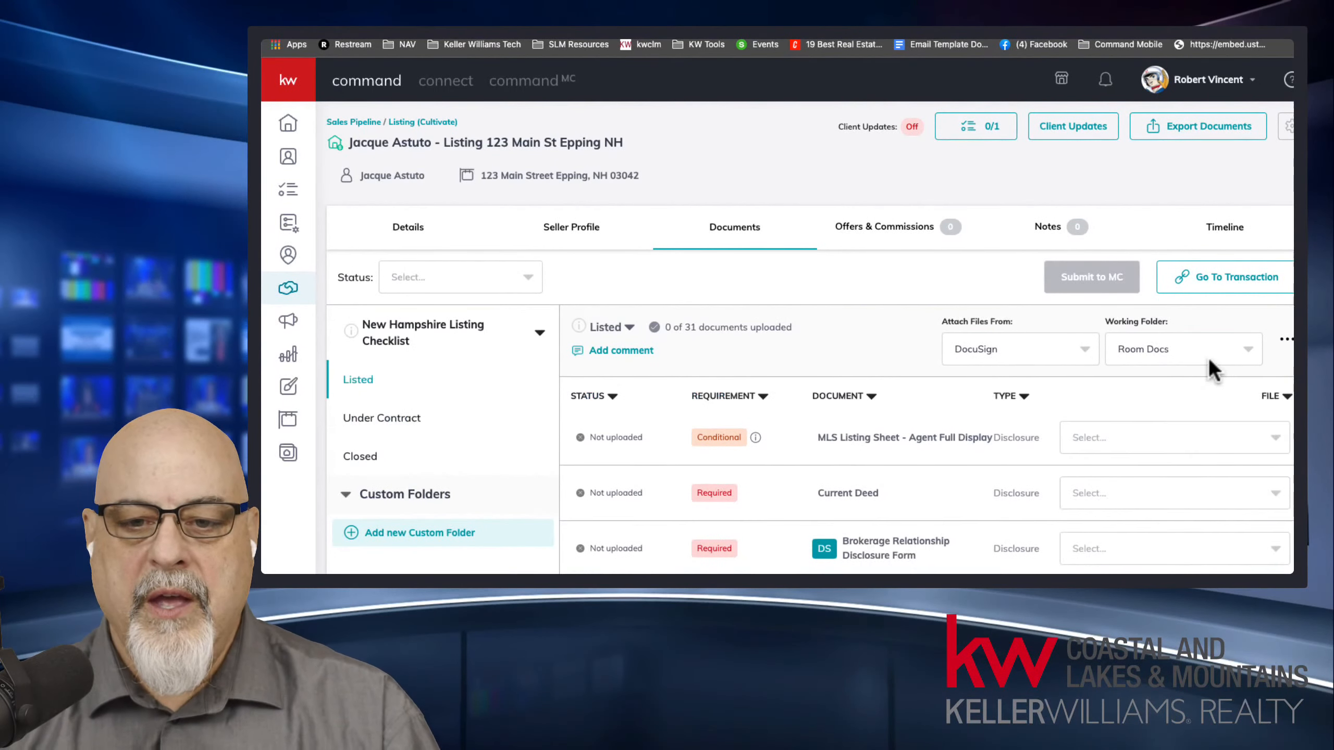
drag(1113, 322, 1178, 344)
click(1177, 344)
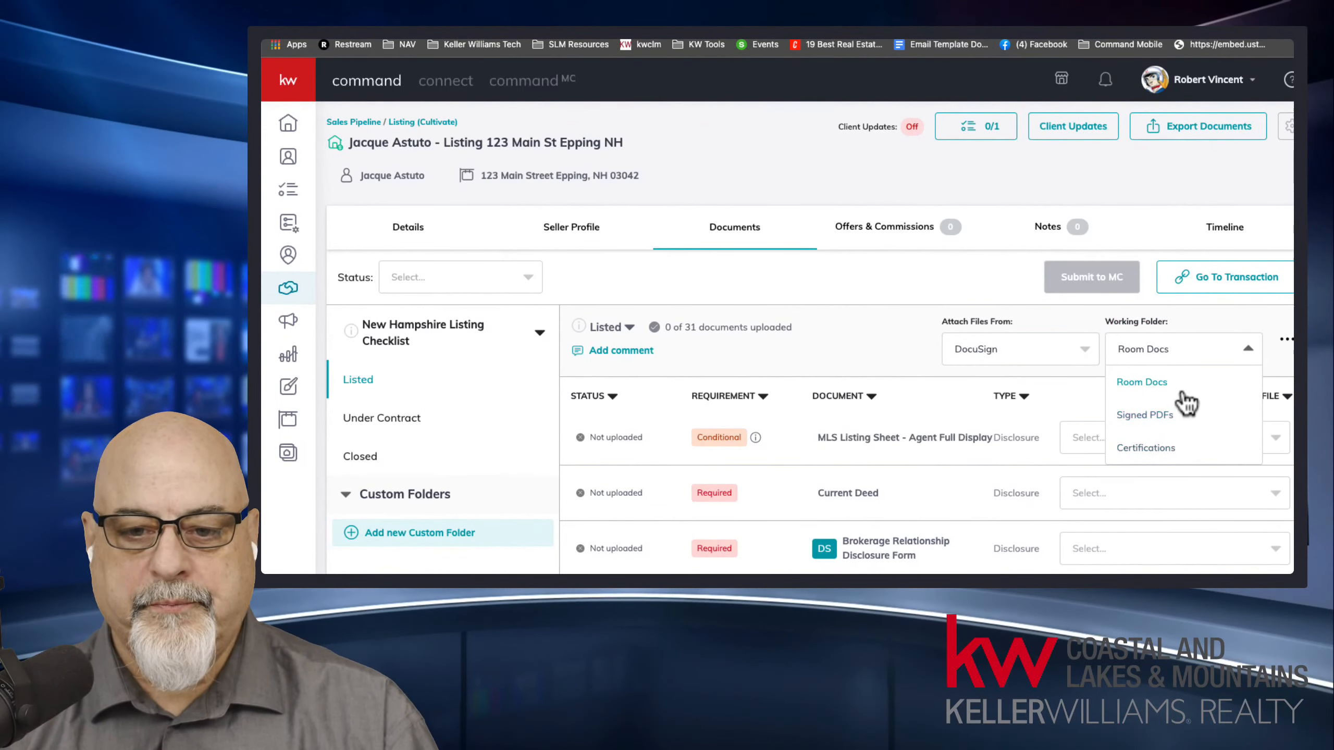
click(1135, 418)
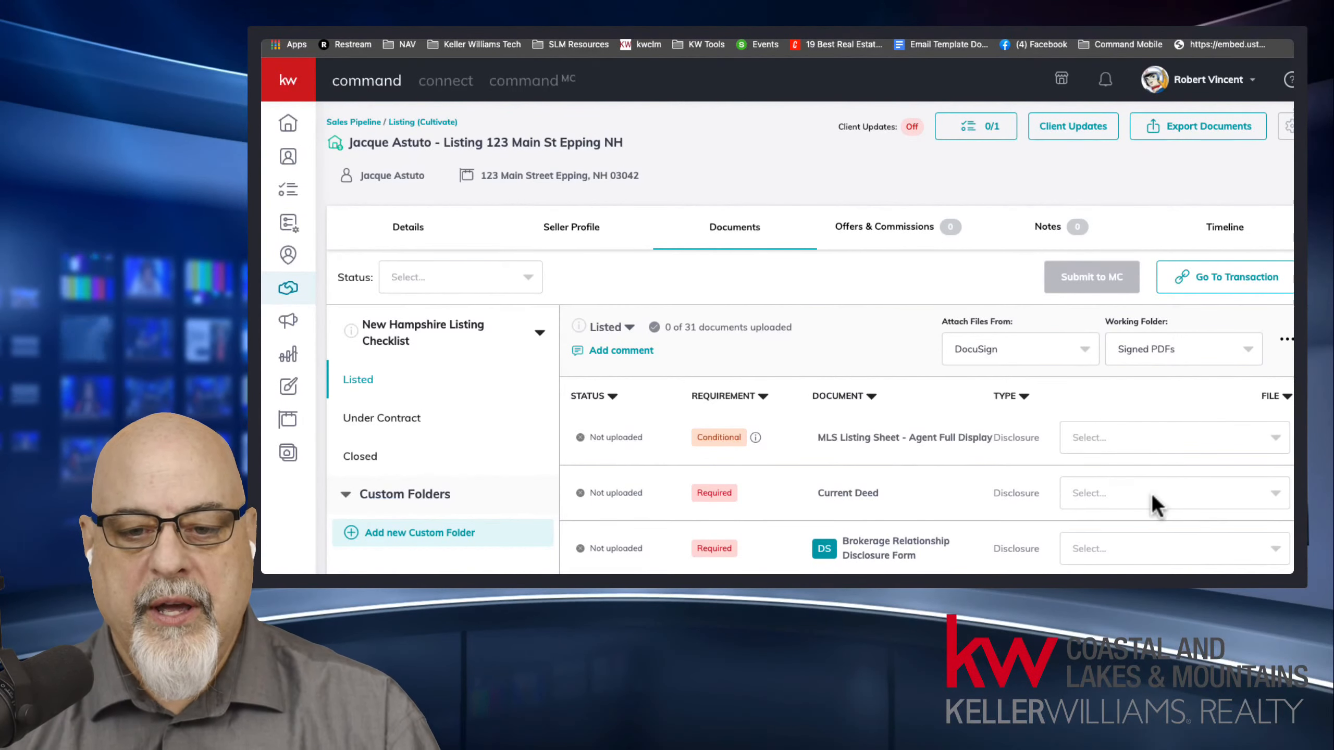
scroll(1149, 491, down, 5)
Switch to the DocuSign room, expand Room Docs, and compare its documents in list view and grid view.
click(1105, 247)
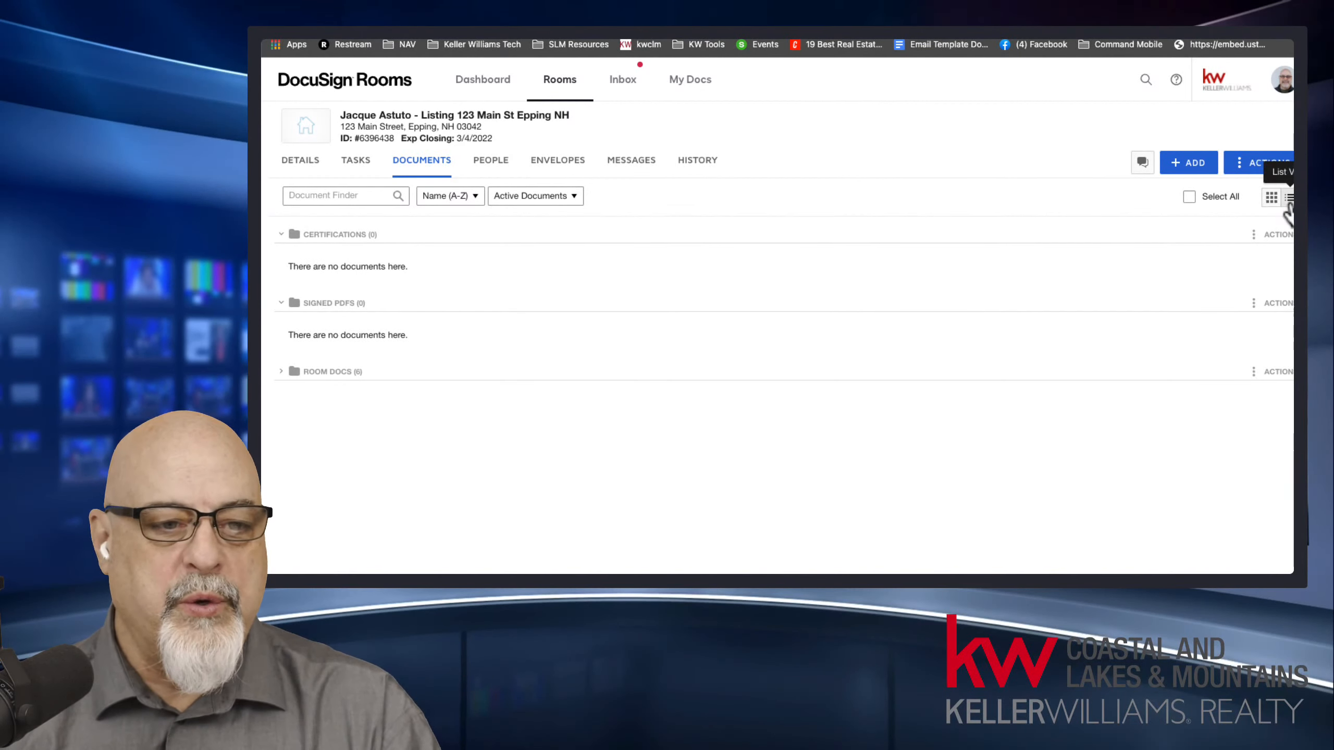
click(288, 374)
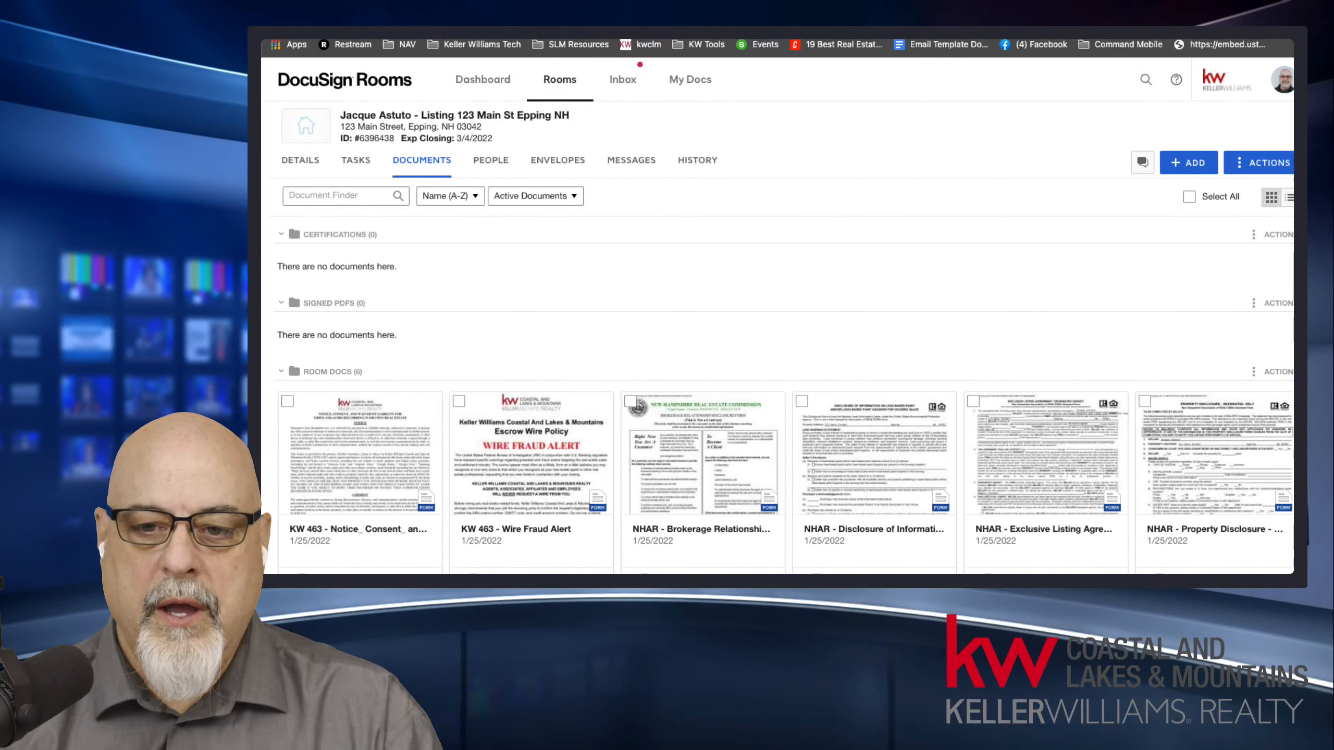
click(1289, 197)
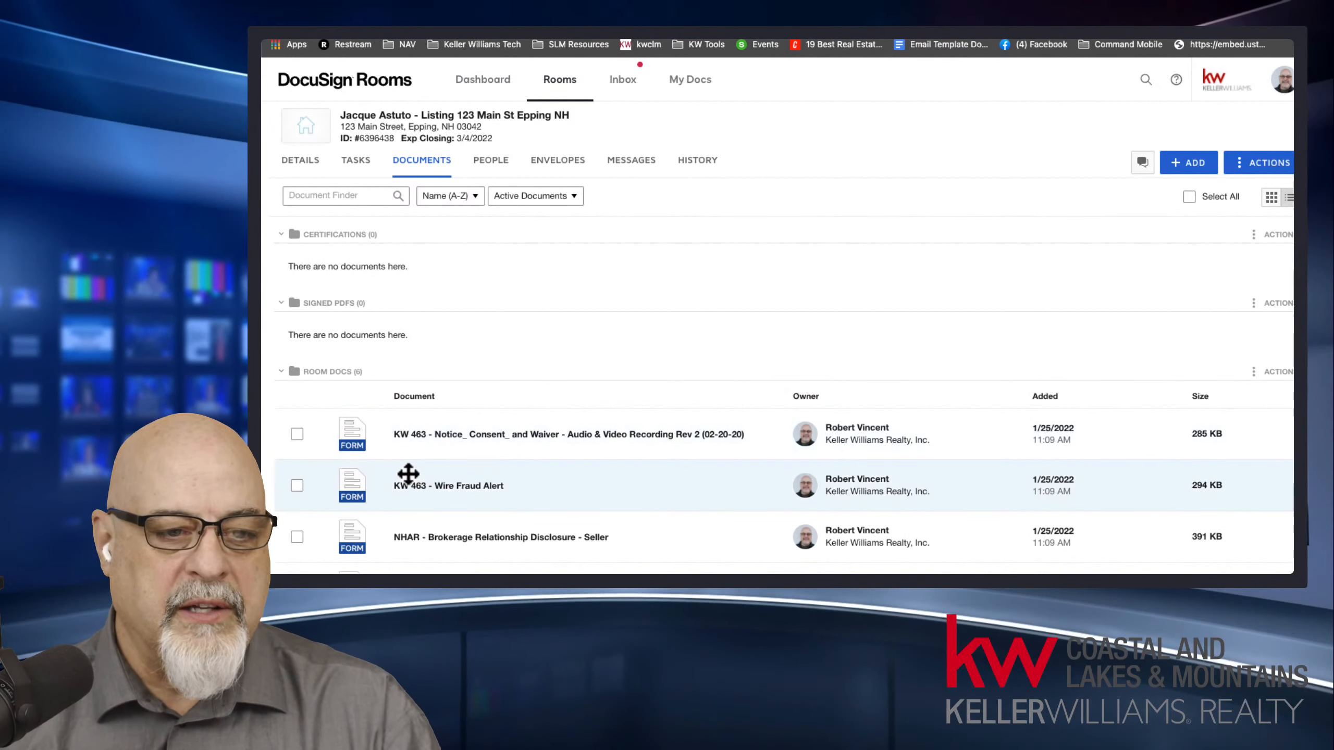
drag(292, 336, 402, 336)
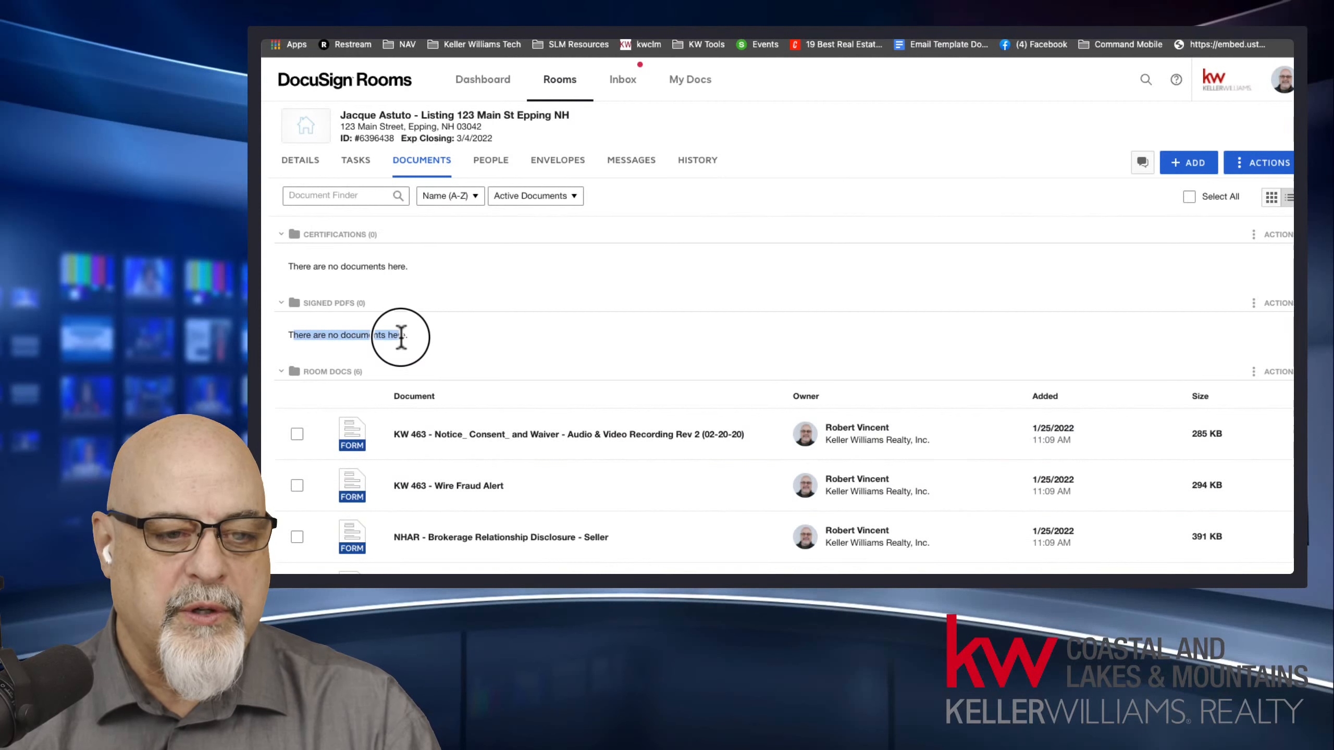
click(1271, 197)
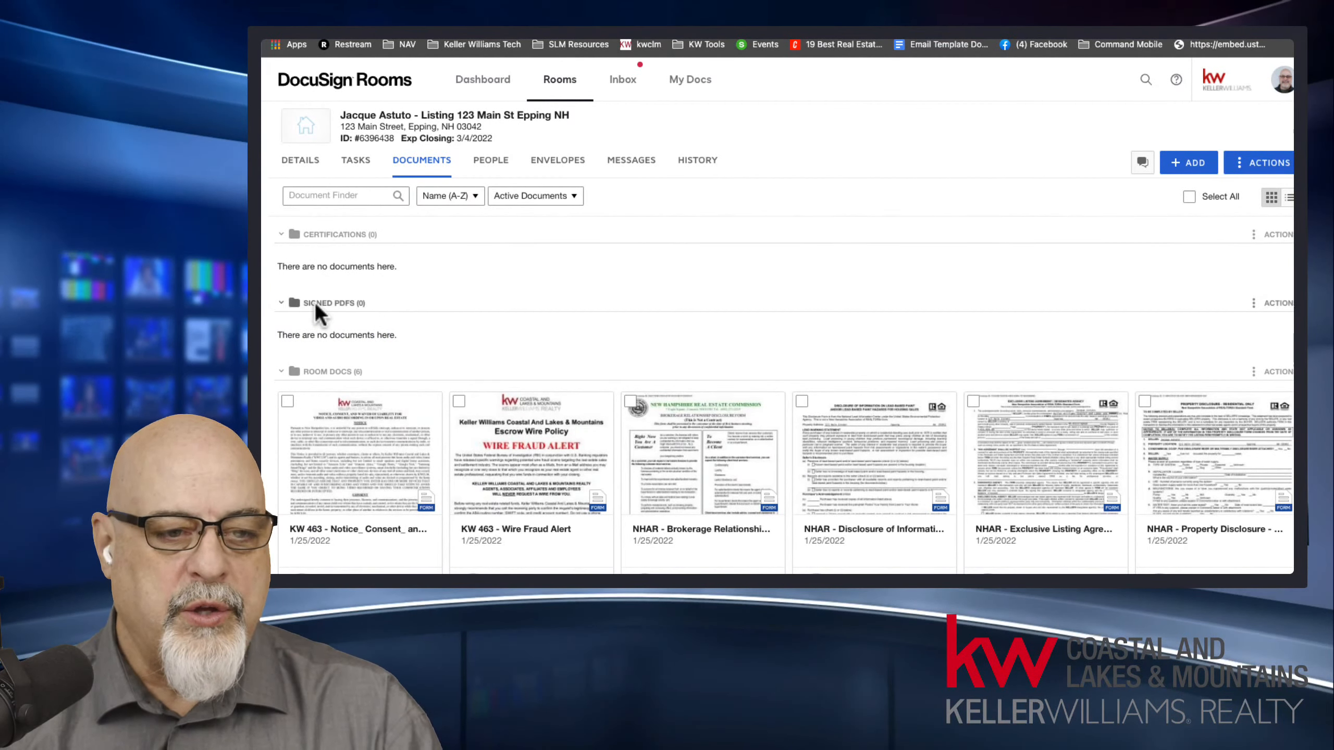
Collapse all three document folders, and reopen Room Docs and Signed PDFs, leaving Certifications collapsed.
click(282, 235)
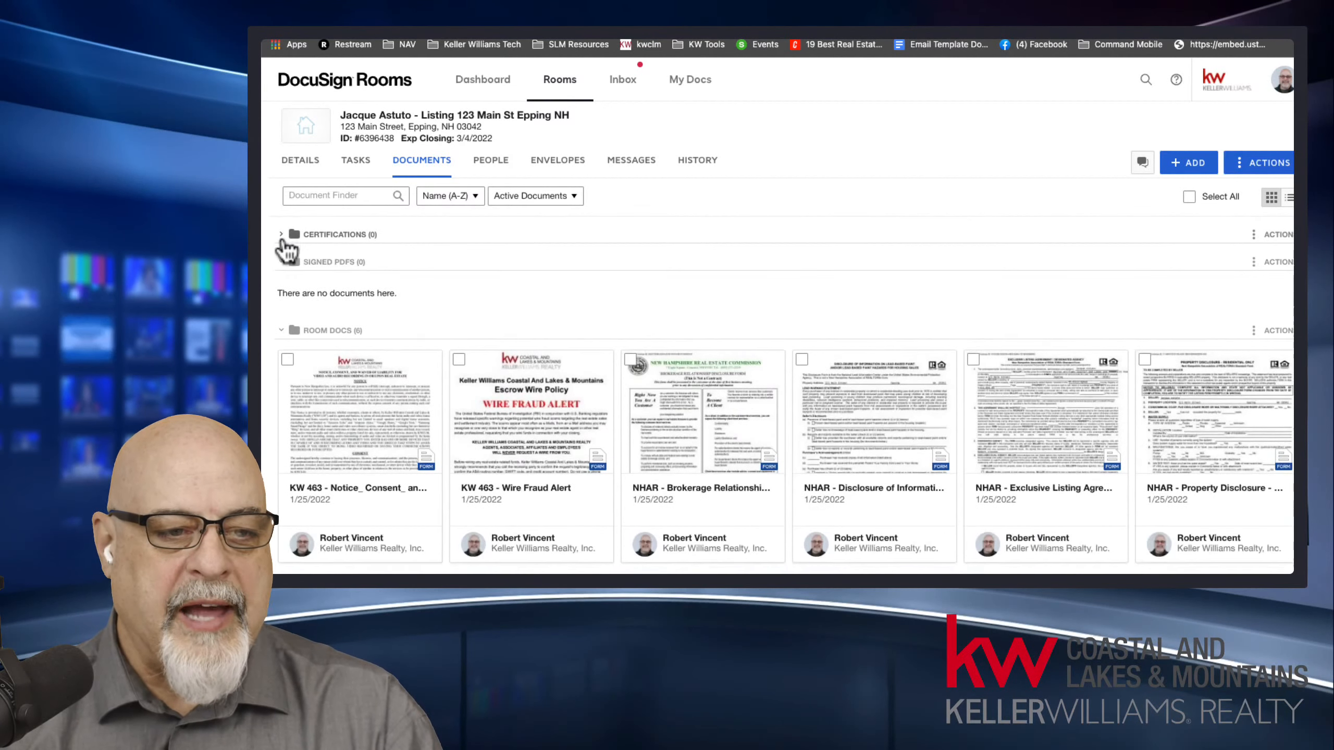
click(281, 261)
click(282, 288)
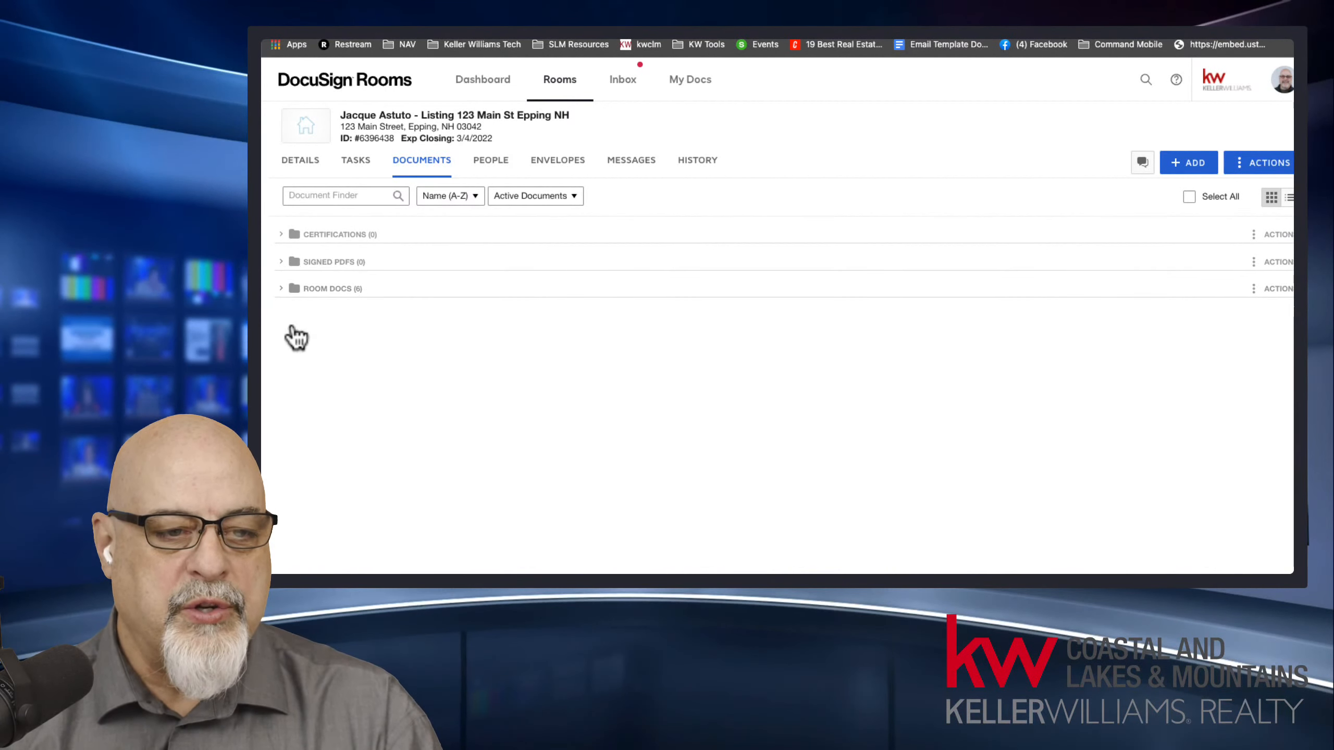
click(284, 289)
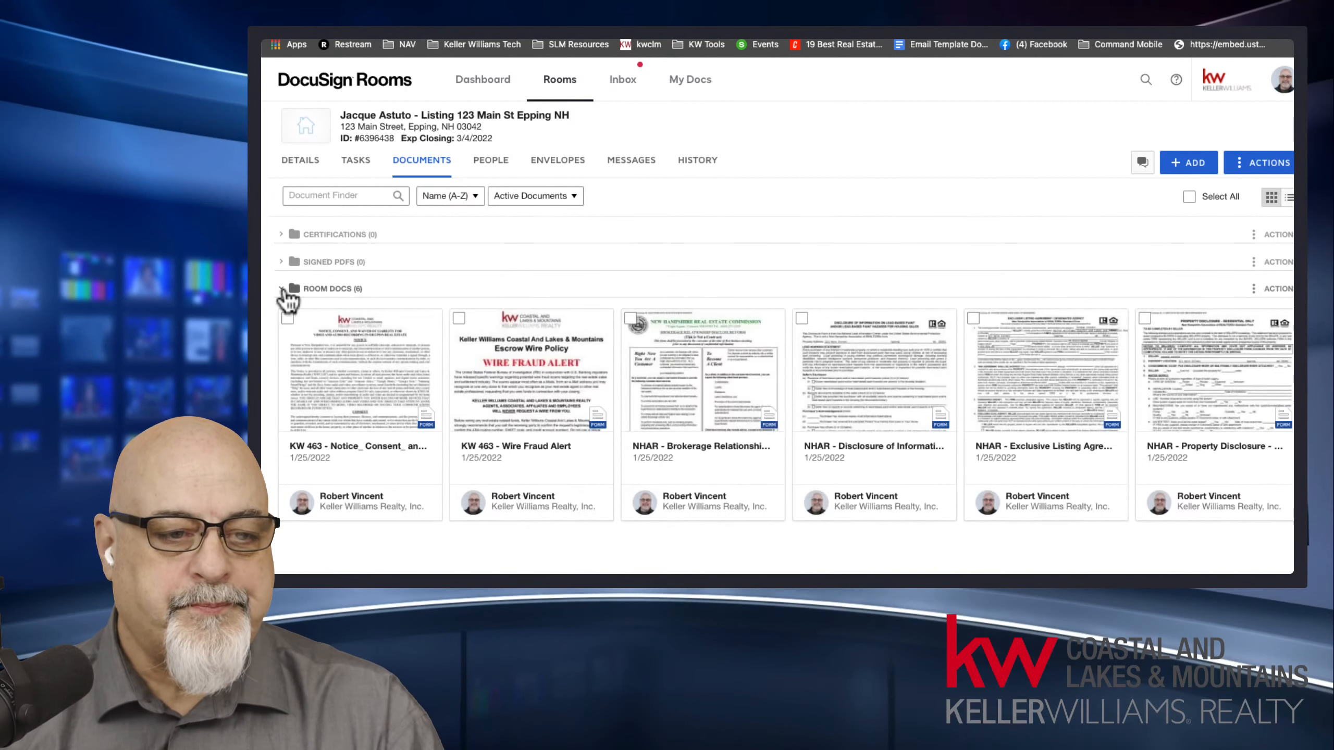
click(281, 263)
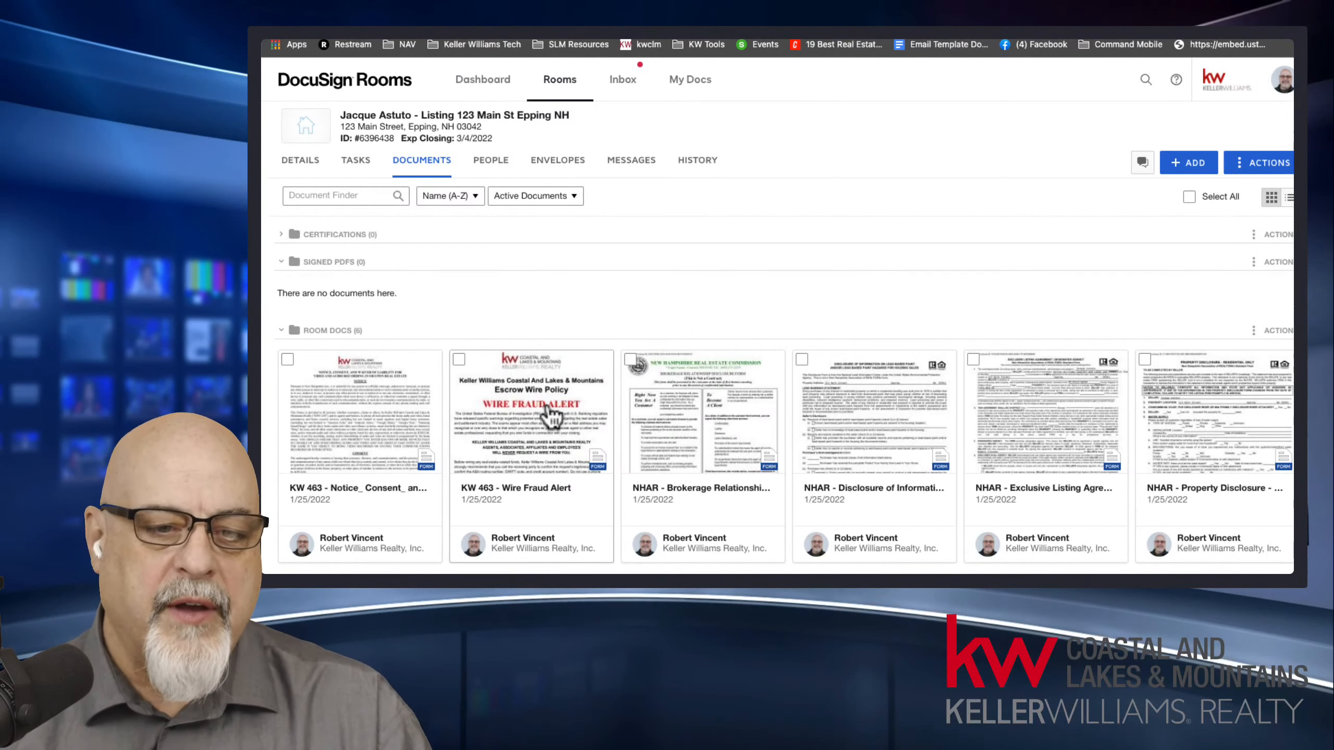
Move the KW 463 - Wire Fraud Alert form into Signed PDFs and back into Room Docs.
drag(551, 415, 503, 354)
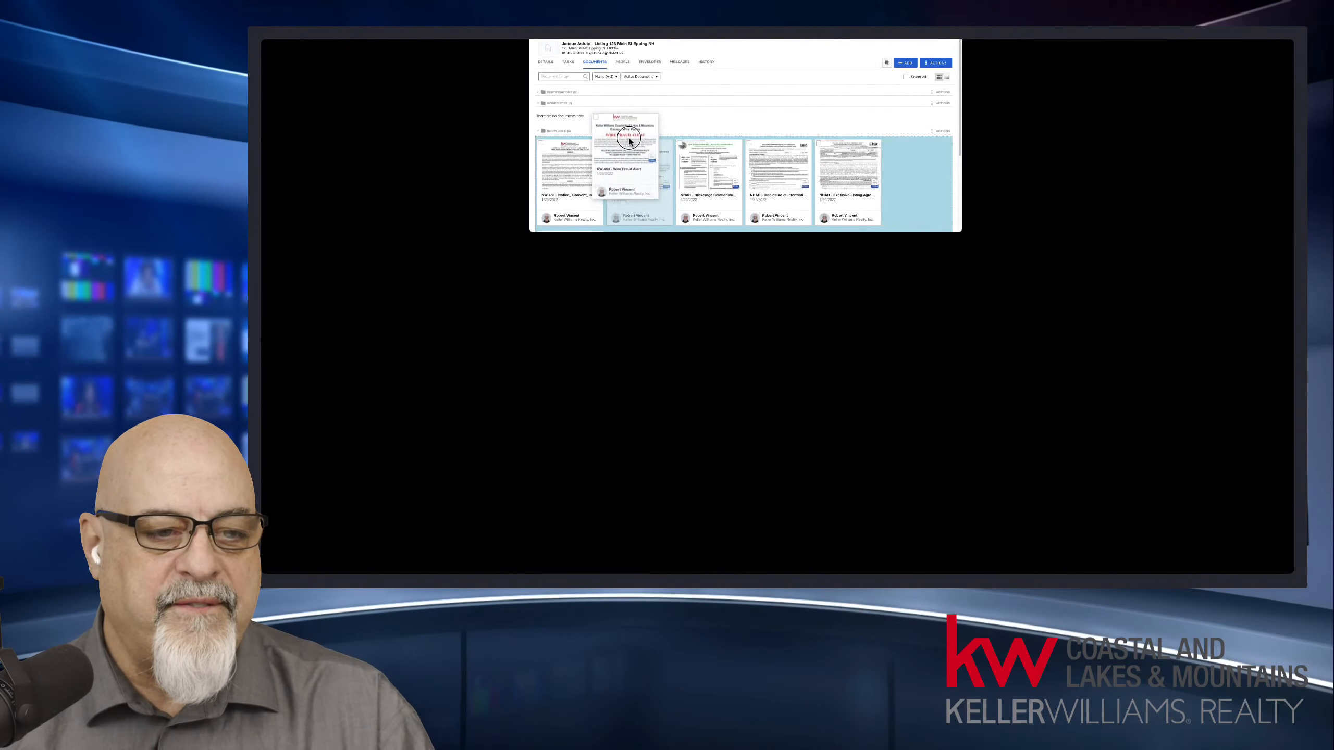
drag(630, 140, 625, 123)
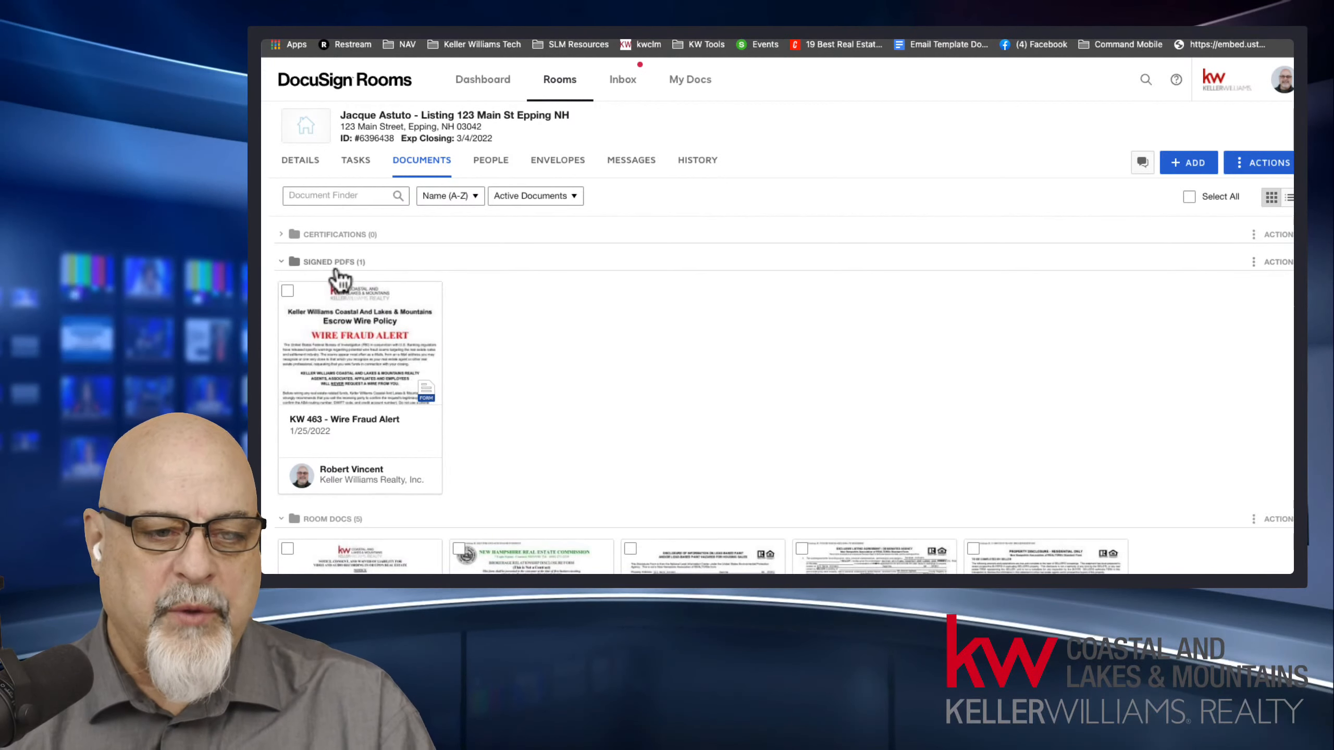
scroll(350, 276, down, 5)
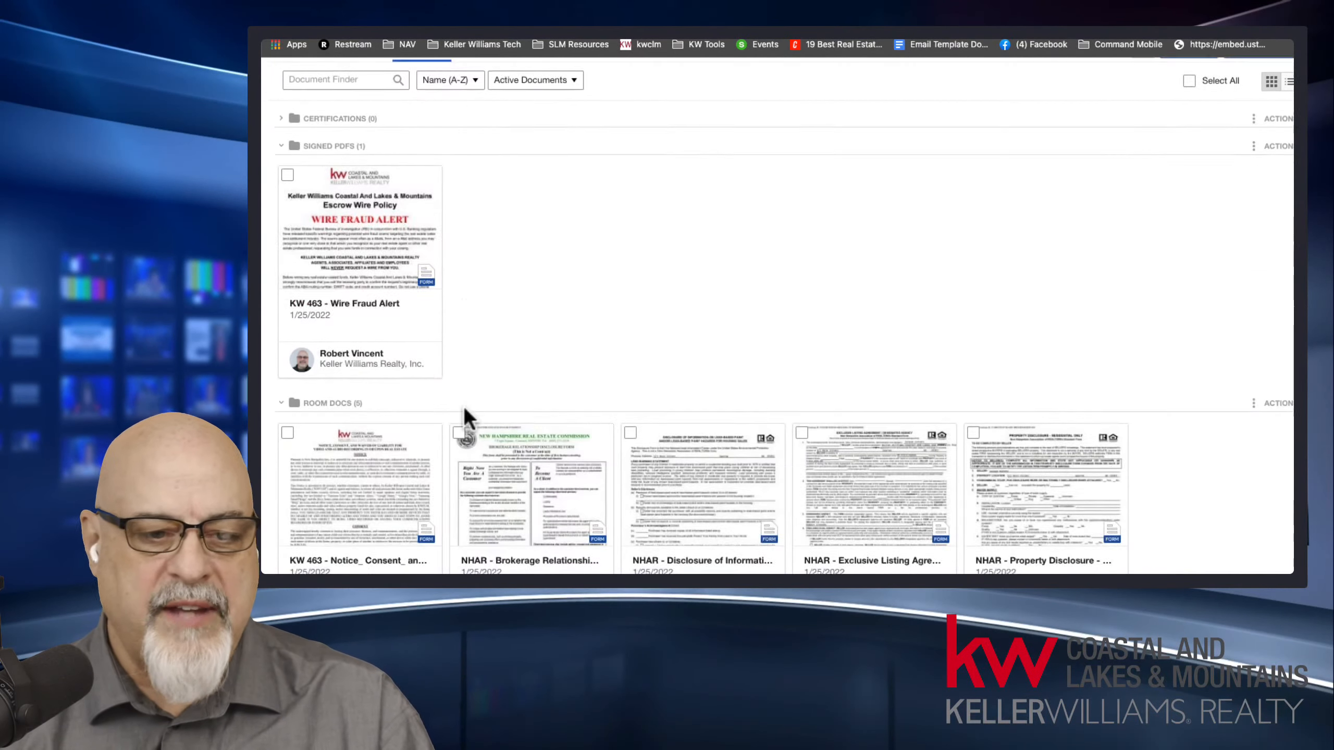
drag(389, 167, 554, 374)
drag(648, 148, 650, 151)
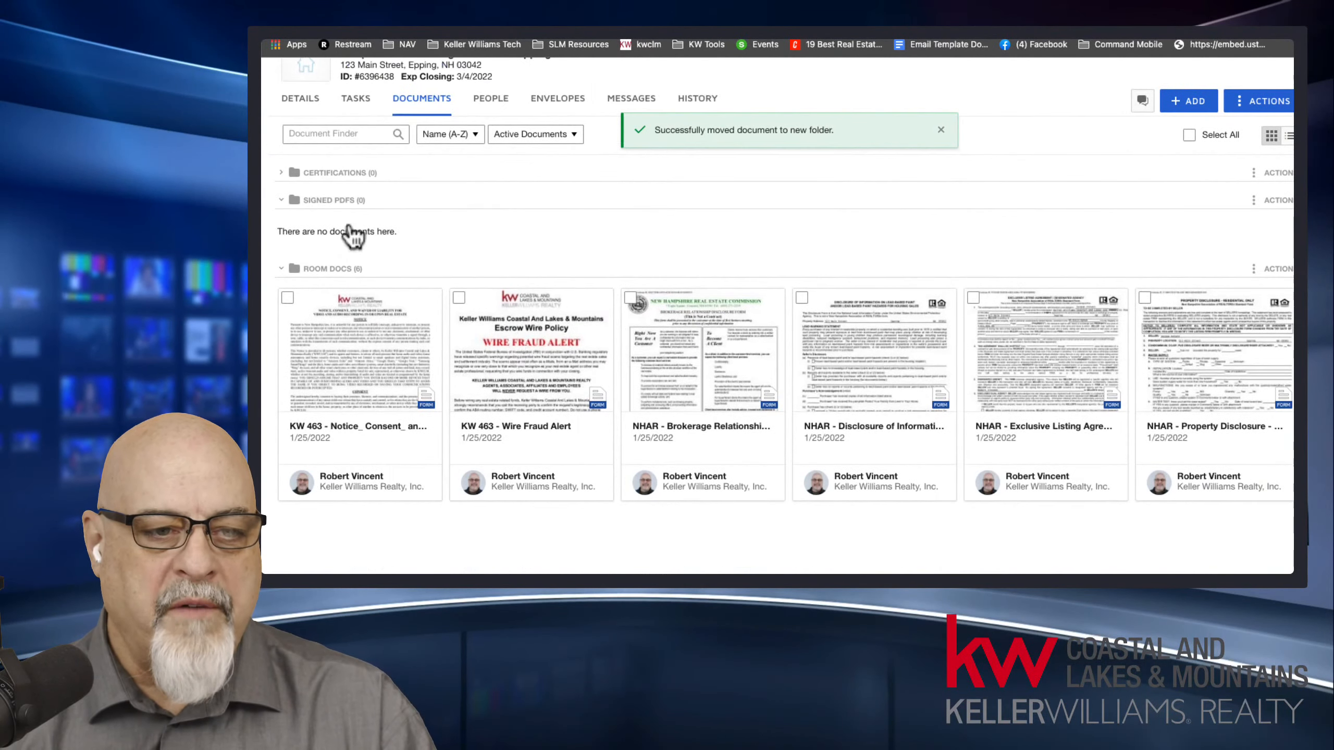
Try moving the KW 463 Notice, Consent and Waiver and Wire Fraud Alert forms around within the room's folders.
drag(364, 372, 571, 155)
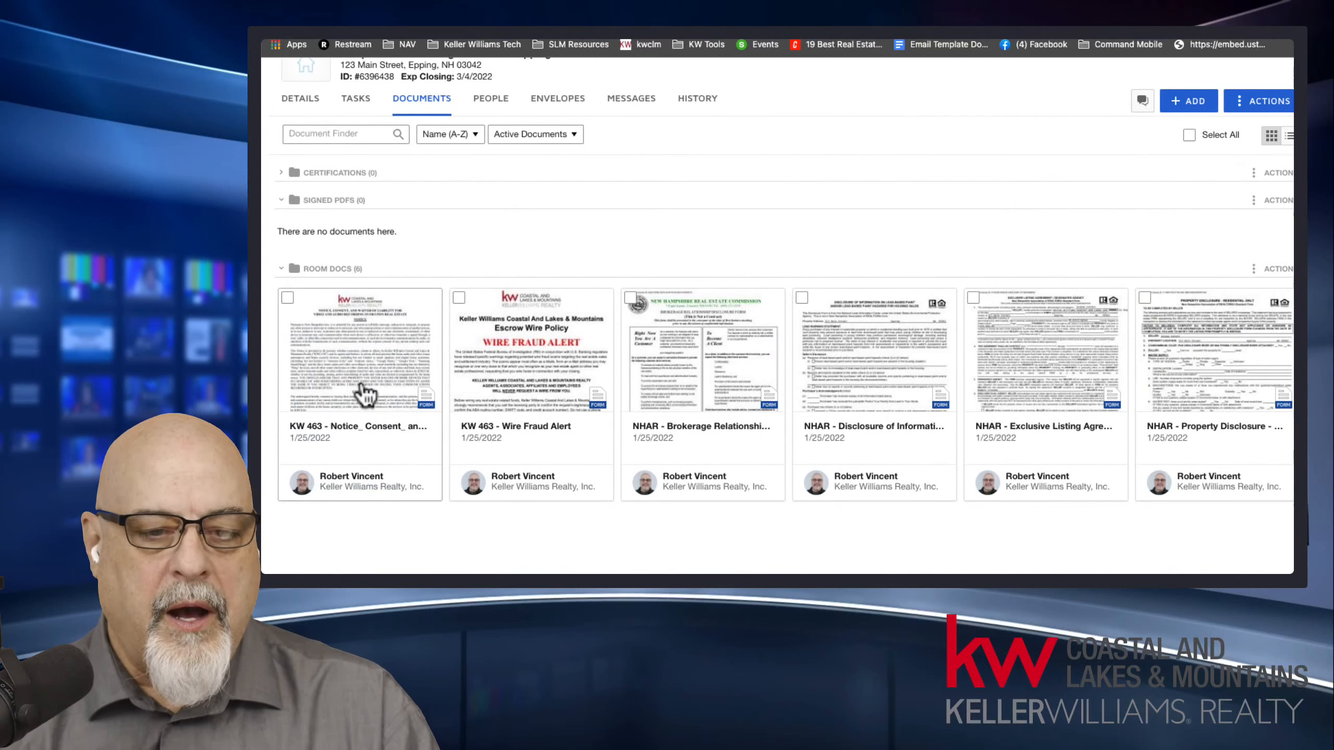
drag(366, 394, 1178, 395)
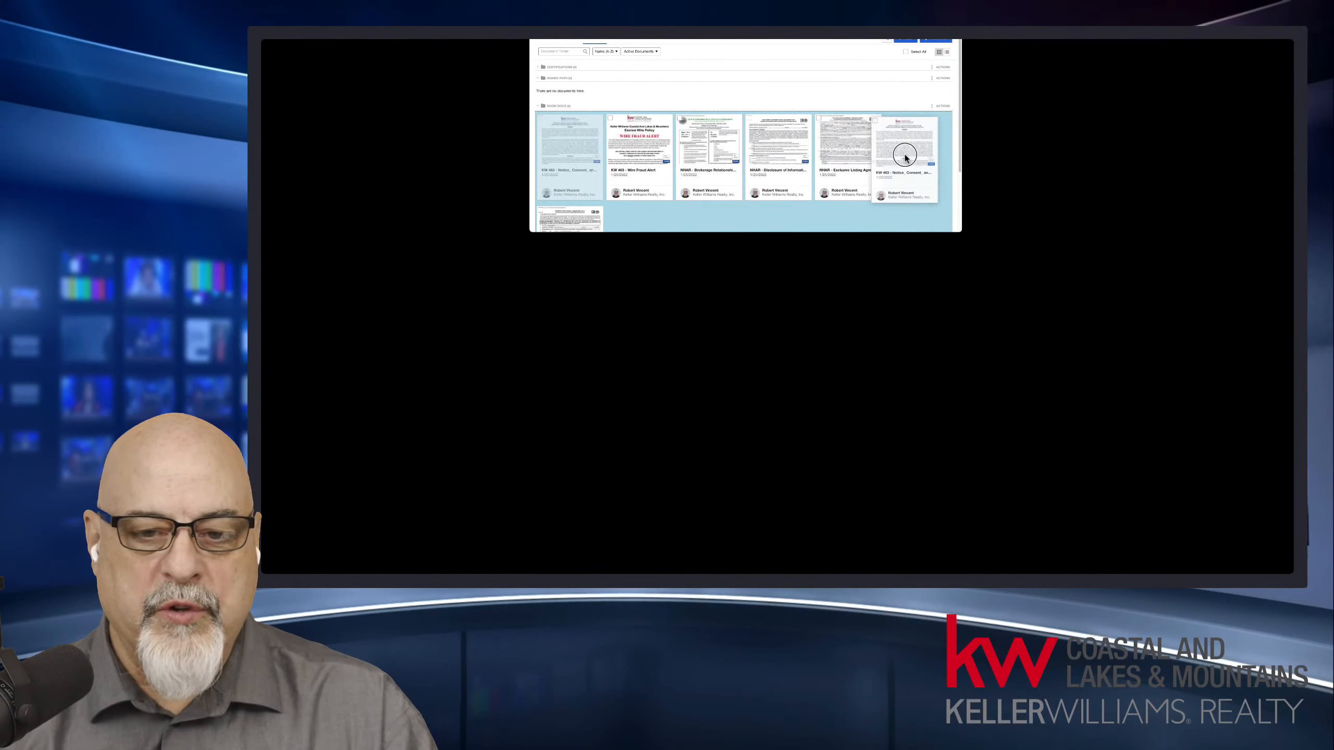
drag(905, 158, 916, 160)
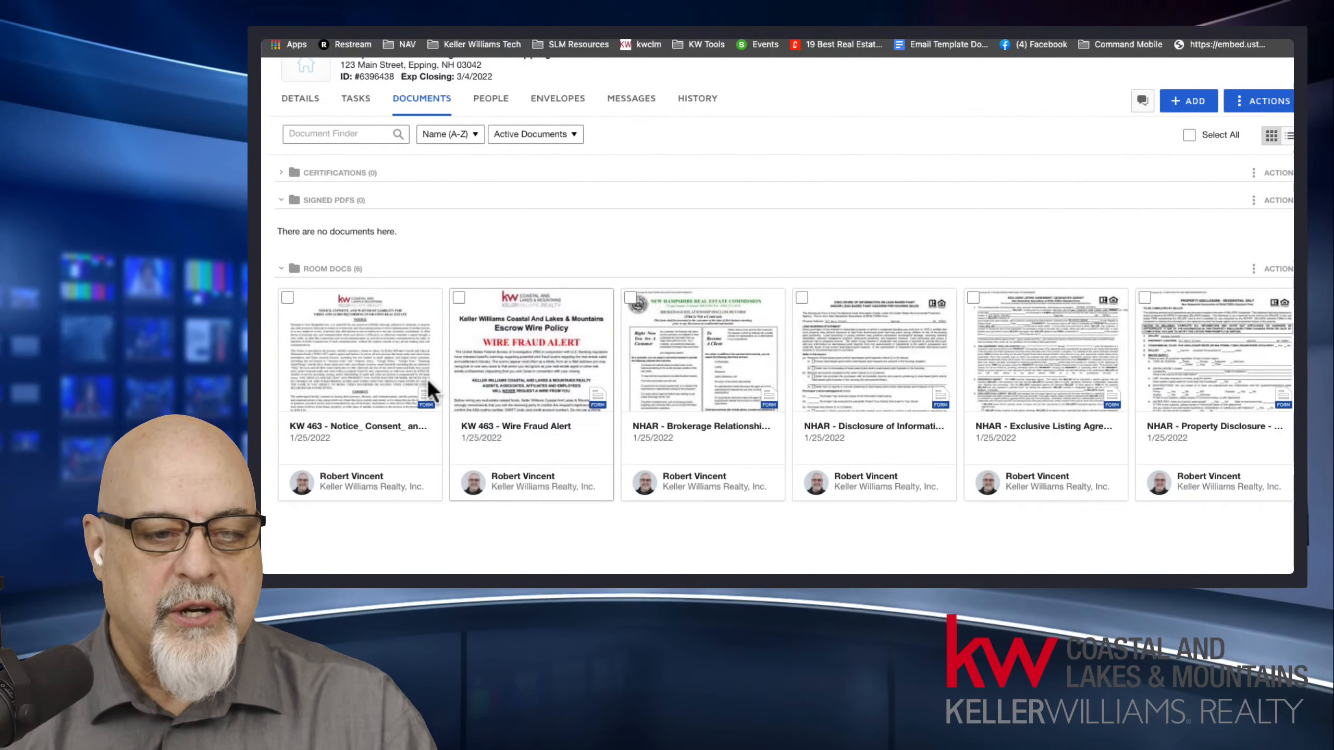
drag(512, 387, 333, 378)
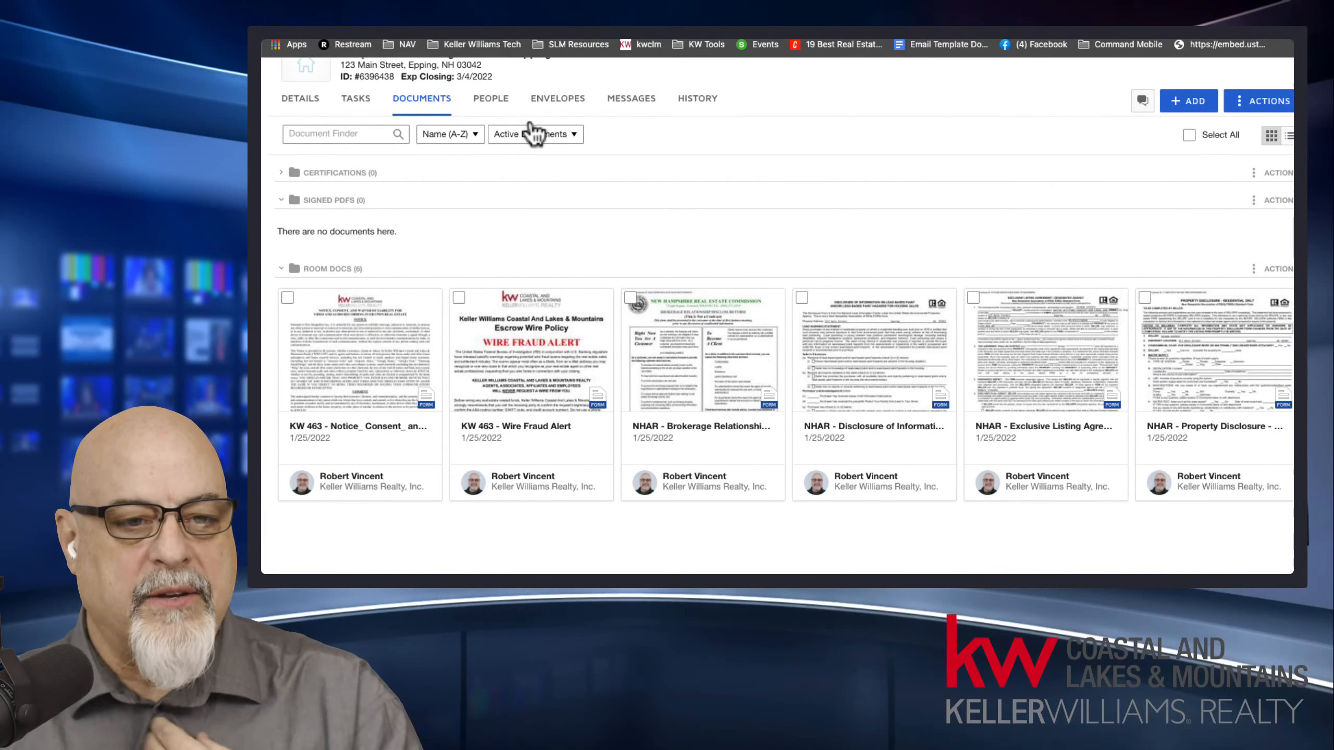
Check the room's document sorting options and the actions available for the NHAR - Brokerage Relationship form, selecting that form.
click(461, 138)
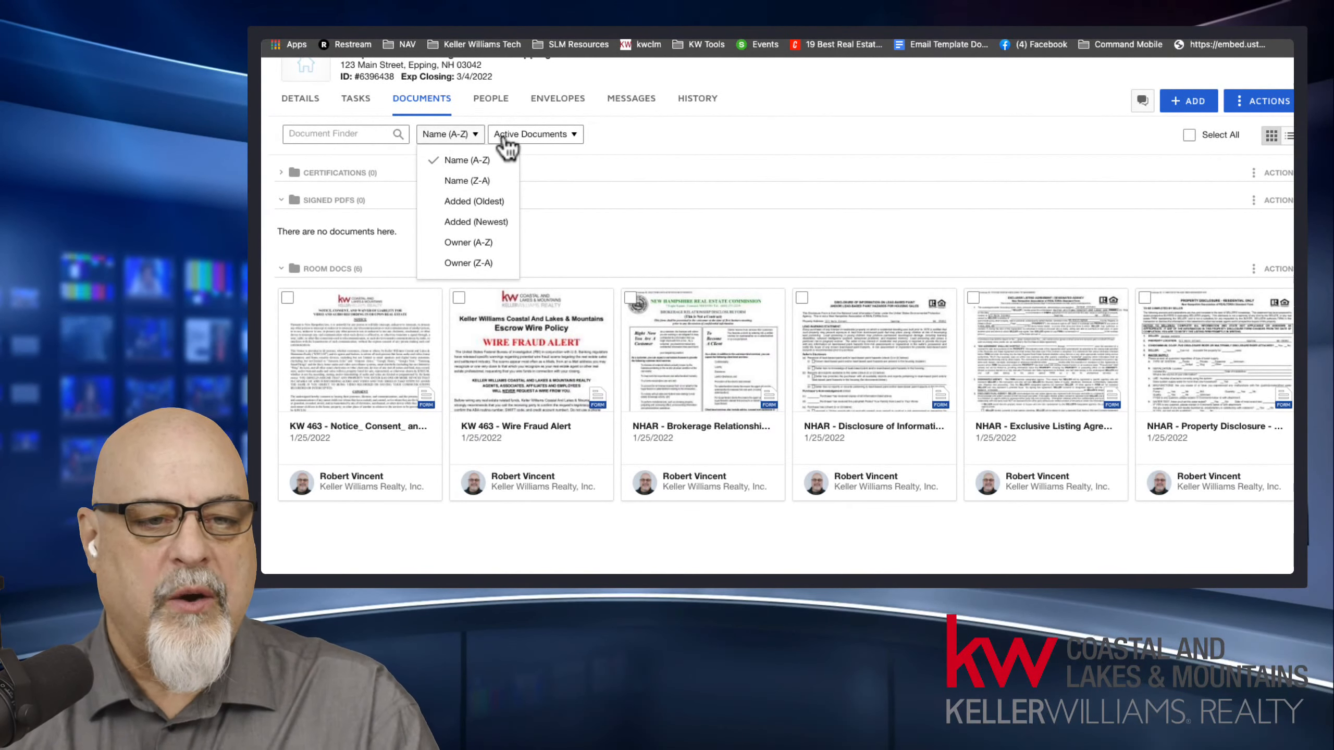
click(610, 234)
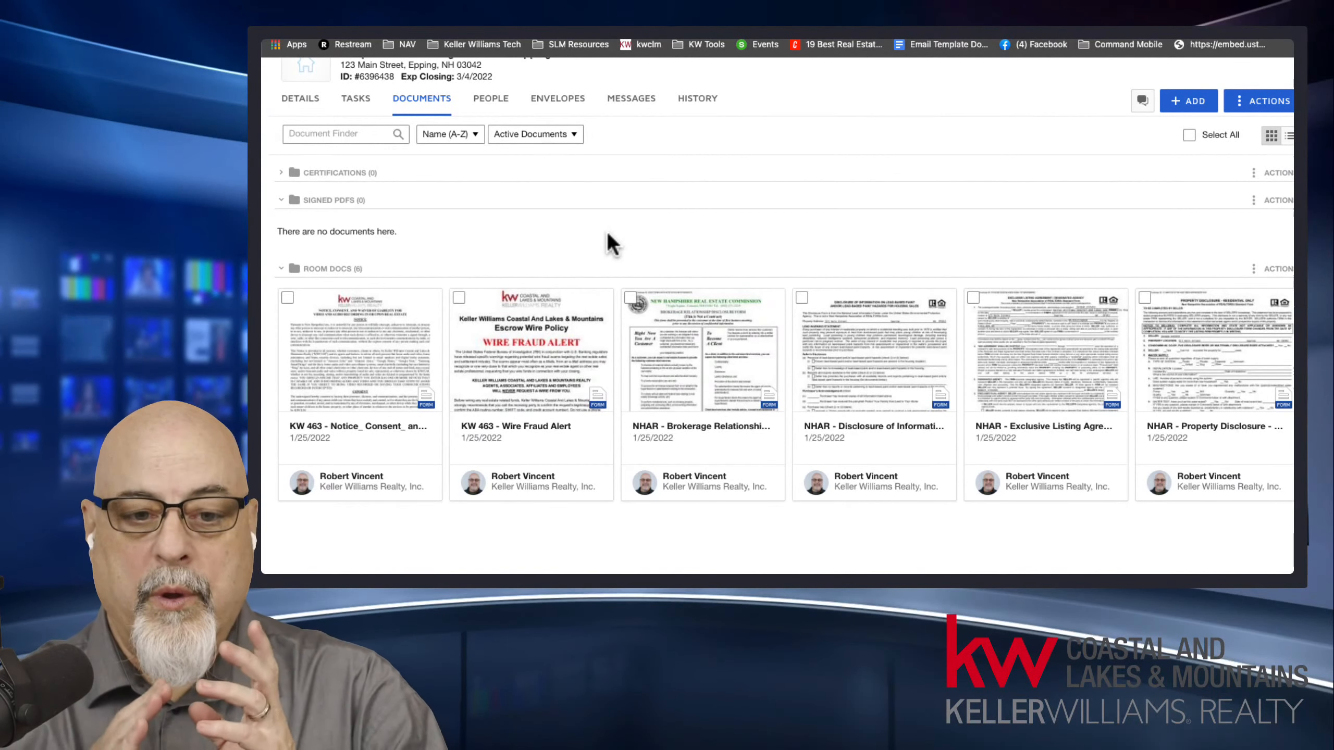
right_click(716, 313)
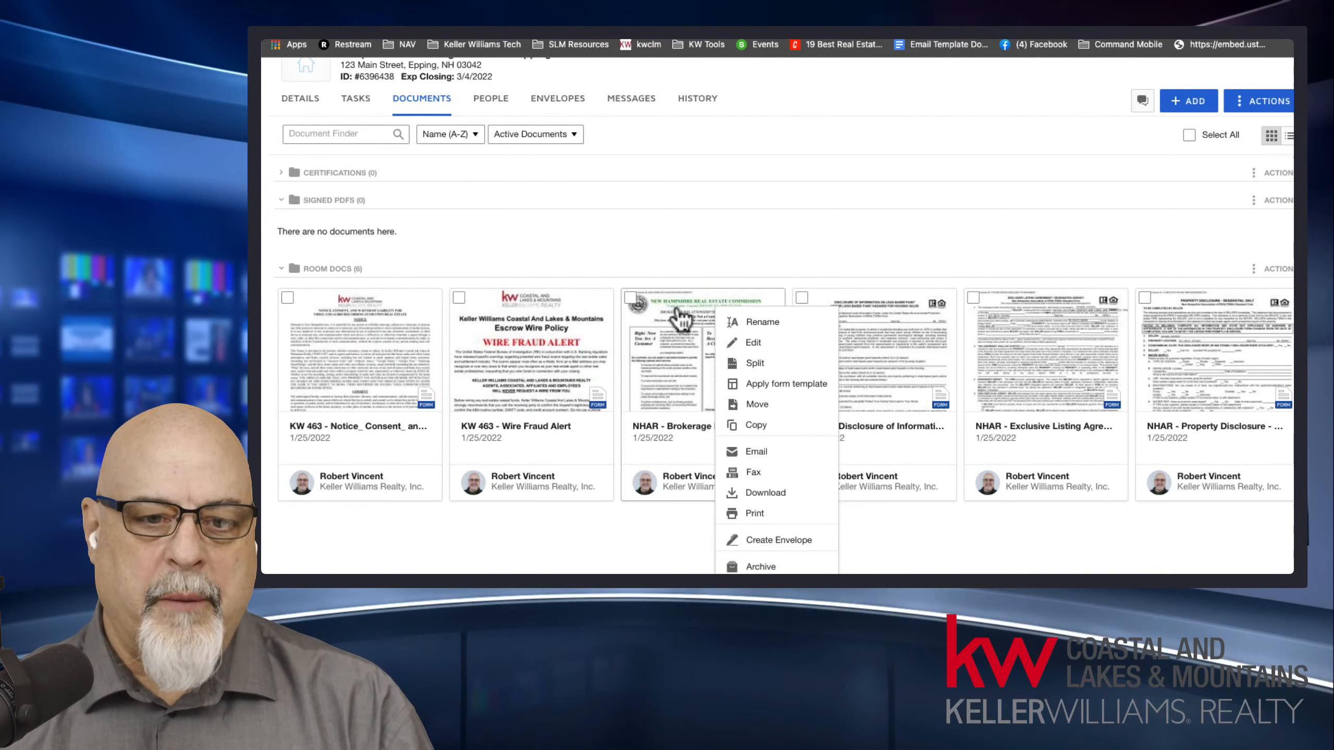
click(630, 297)
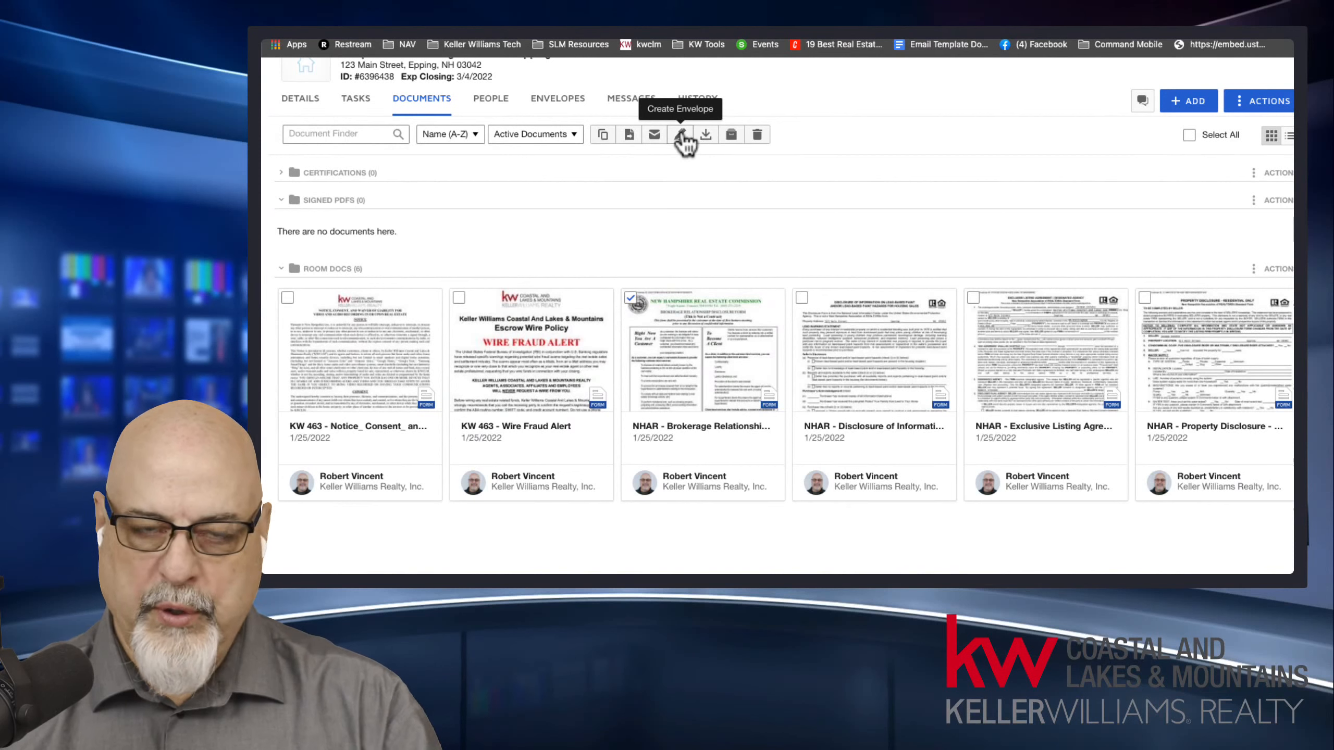
right_click(692, 322)
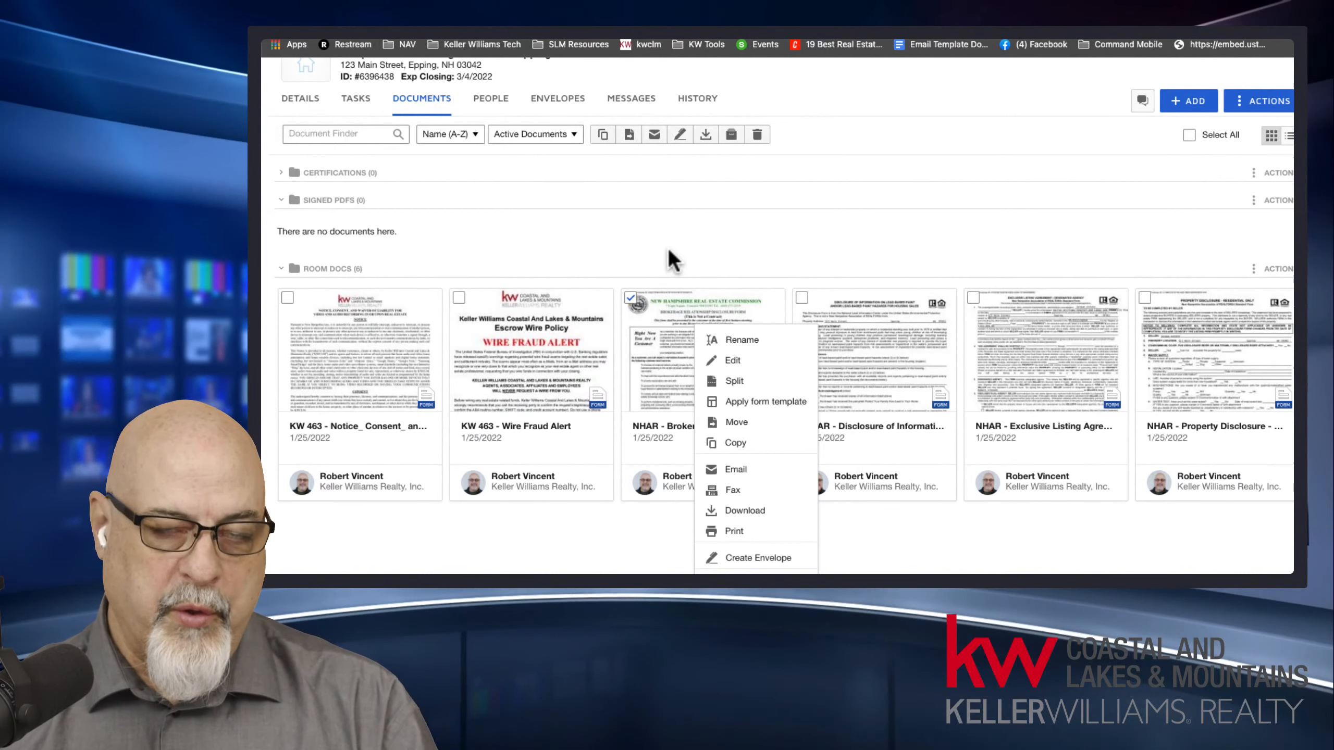
Add the KW 463 - Wire Fraud Alert, NHAR - Disclosure of Information and NHAR - Exclusive Listing Agreement forms to the selection.
click(461, 301)
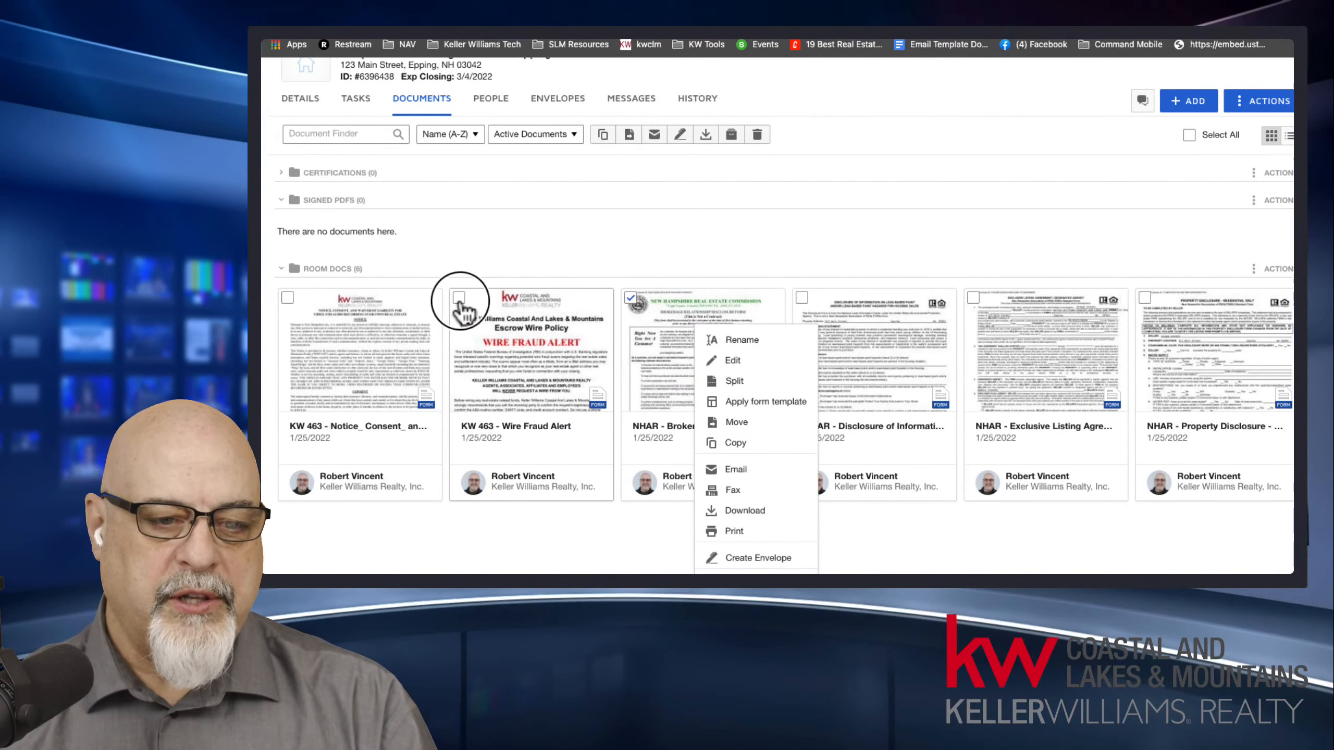
click(459, 299)
click(802, 298)
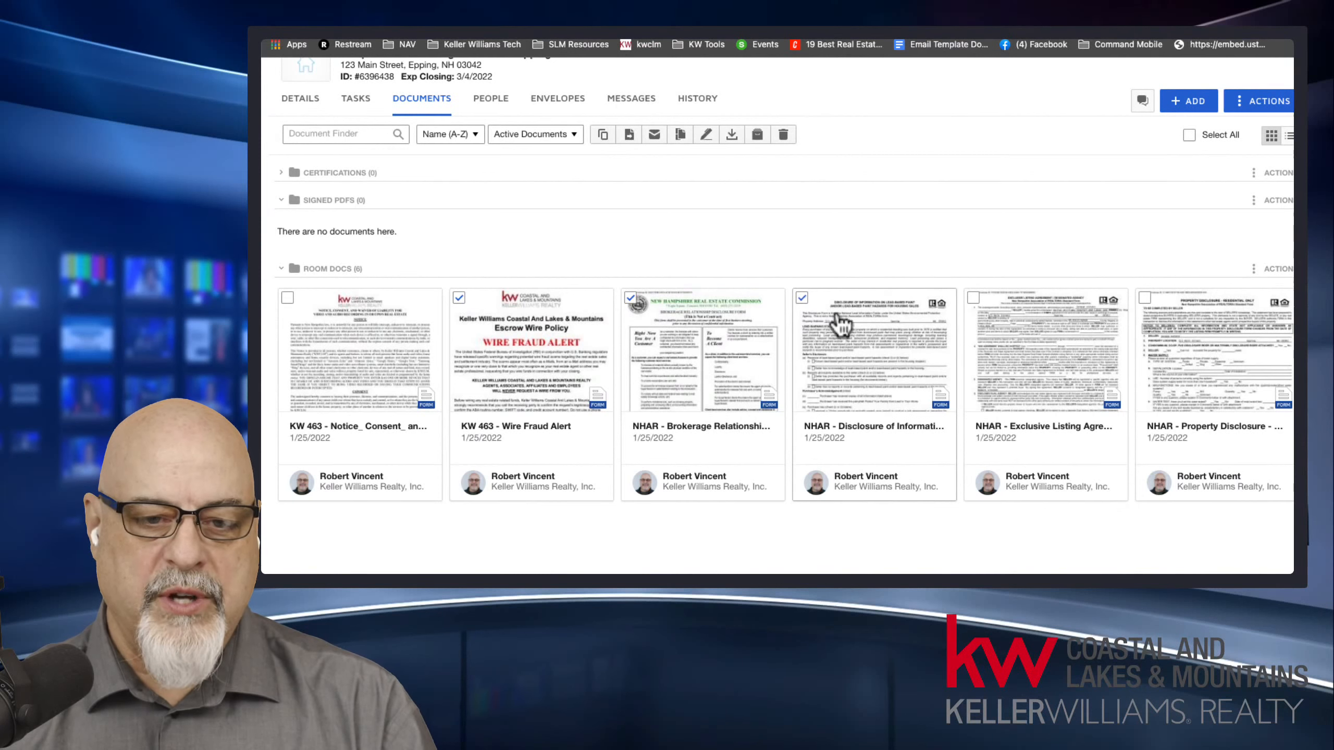
click(972, 299)
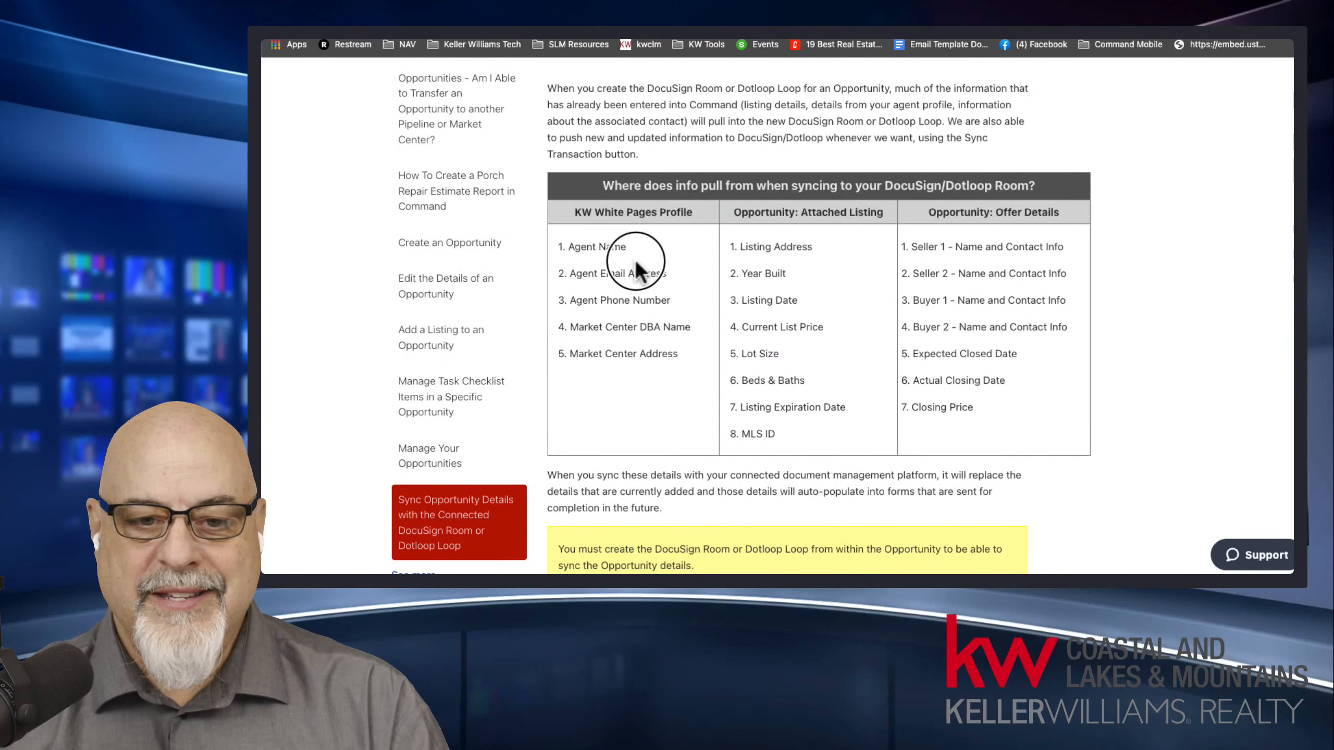
Switch to the sync help article and examine which agent, listing and seller details pull into the DocuSign room.
drag(635, 258, 930, 361)
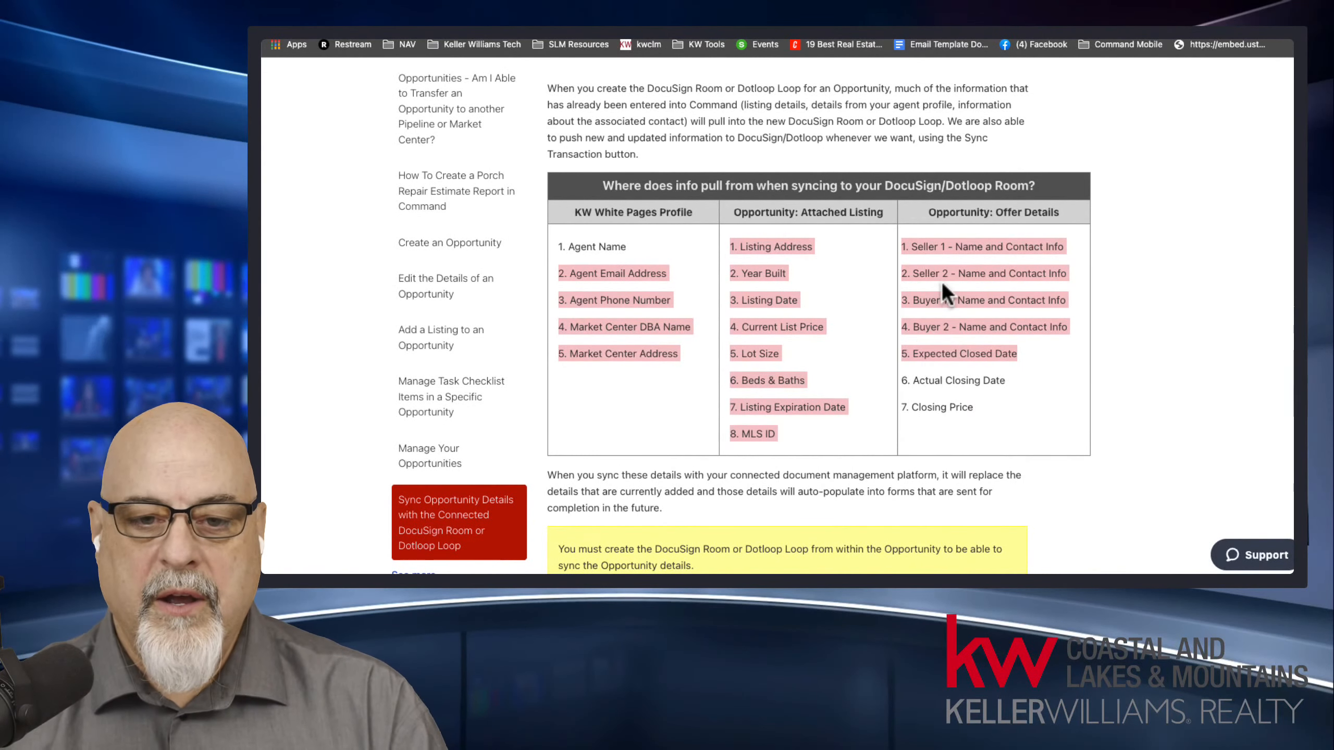
drag(913, 246, 947, 251)
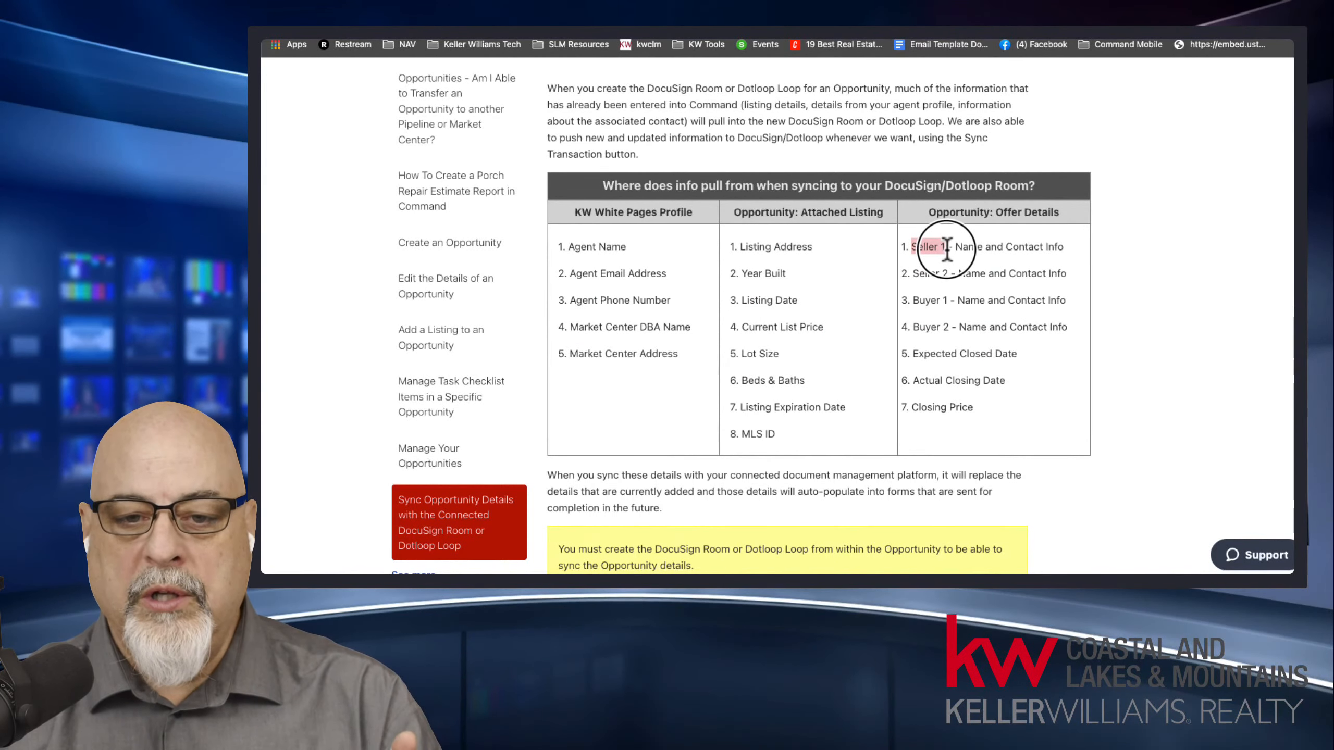
drag(955, 250, 1065, 254)
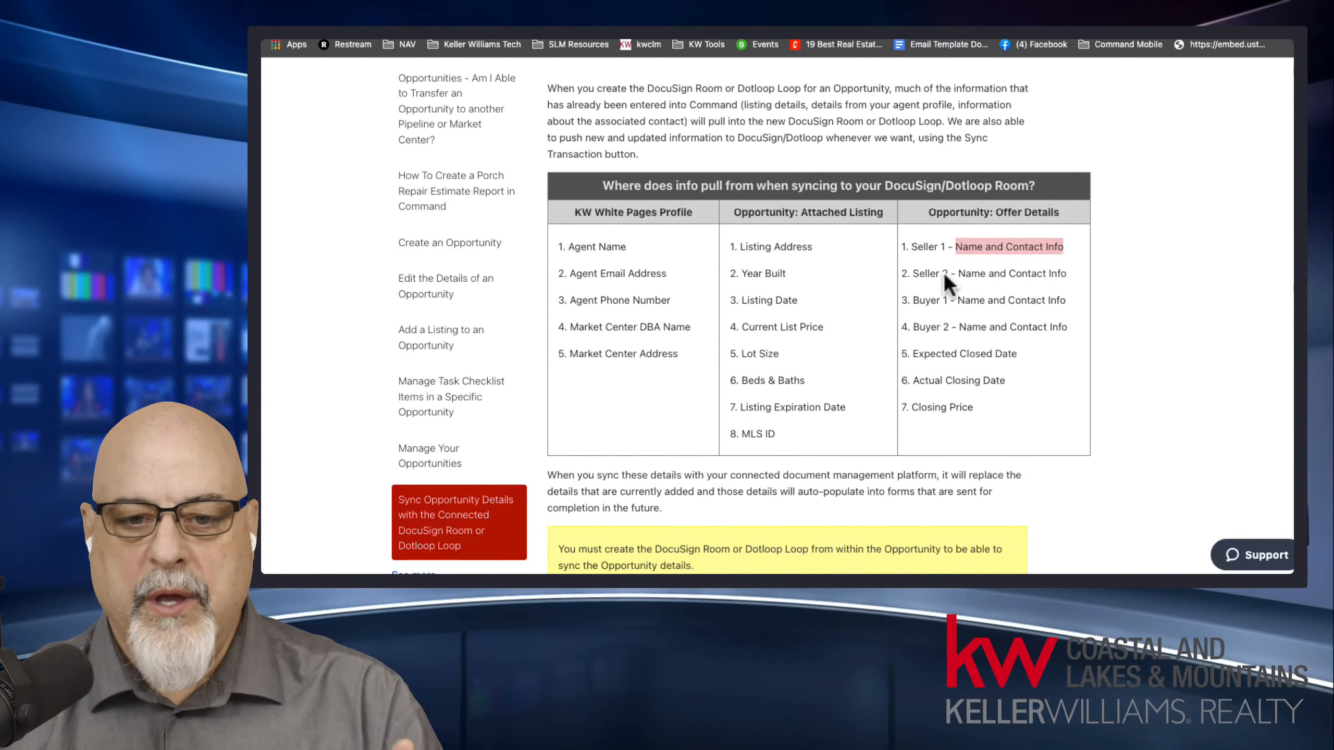
drag(914, 274, 1071, 273)
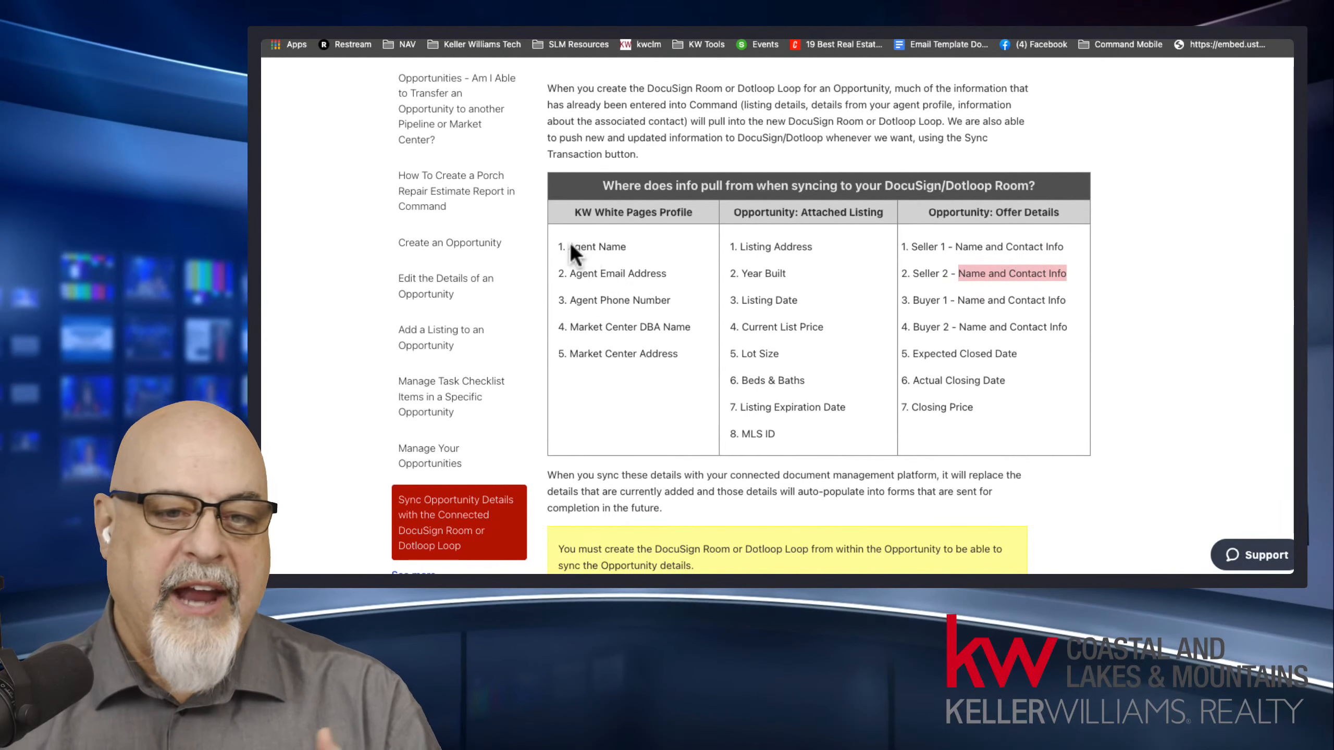
drag(572, 247, 638, 244)
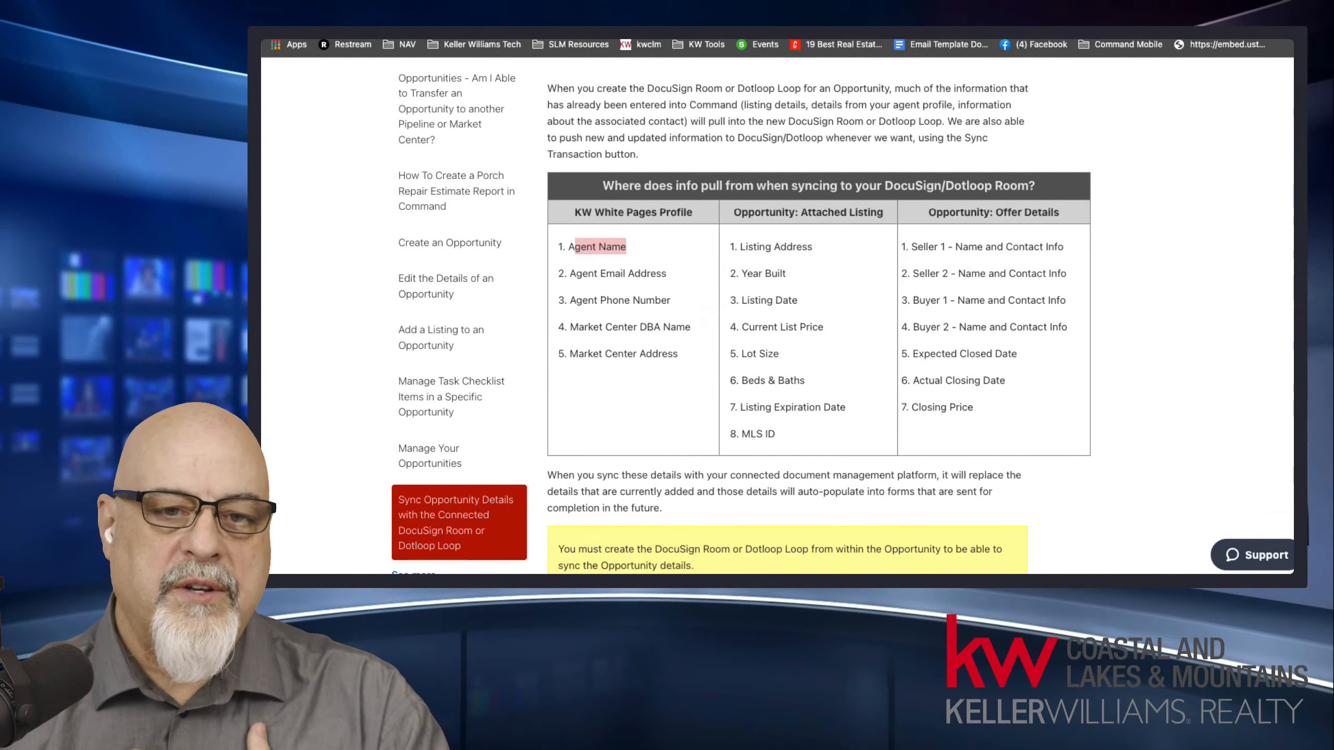
Return to the DocuSign room and deselect all four selected forms in Room Docs.
click(720, 32)
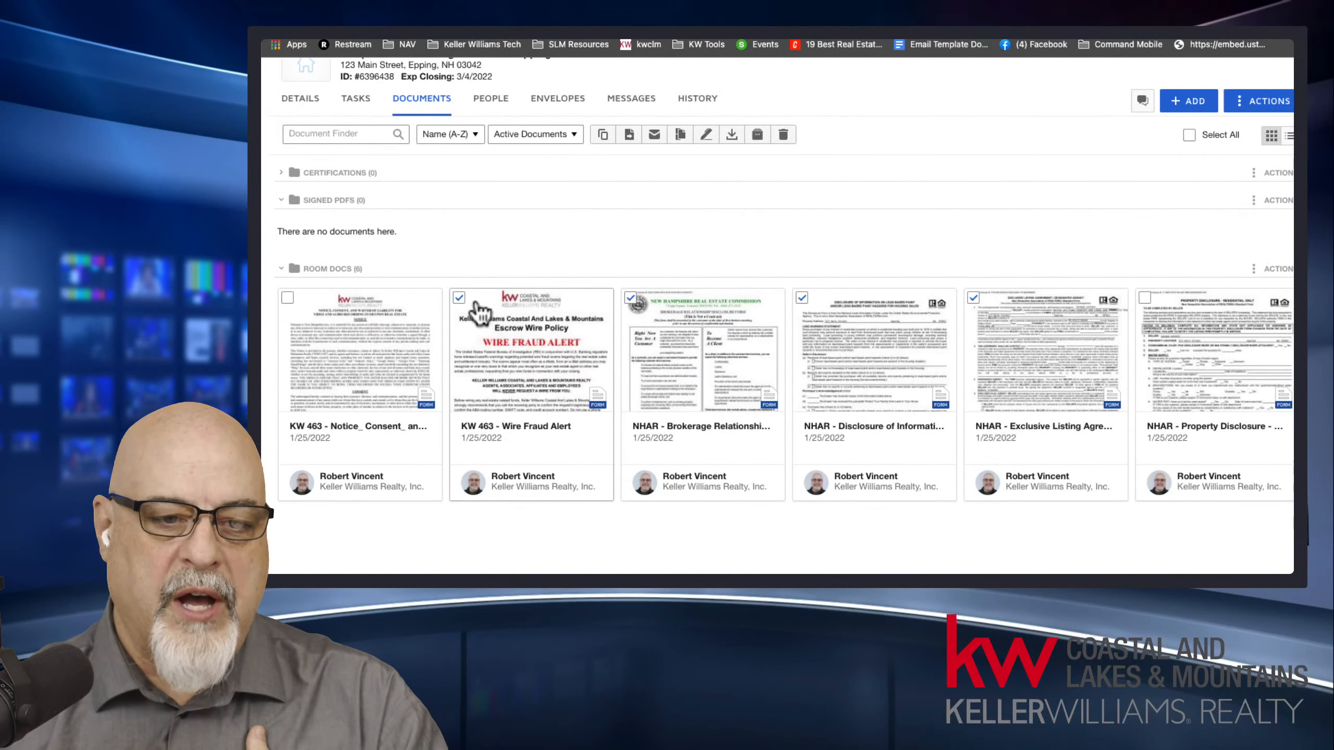
click(458, 297)
click(630, 298)
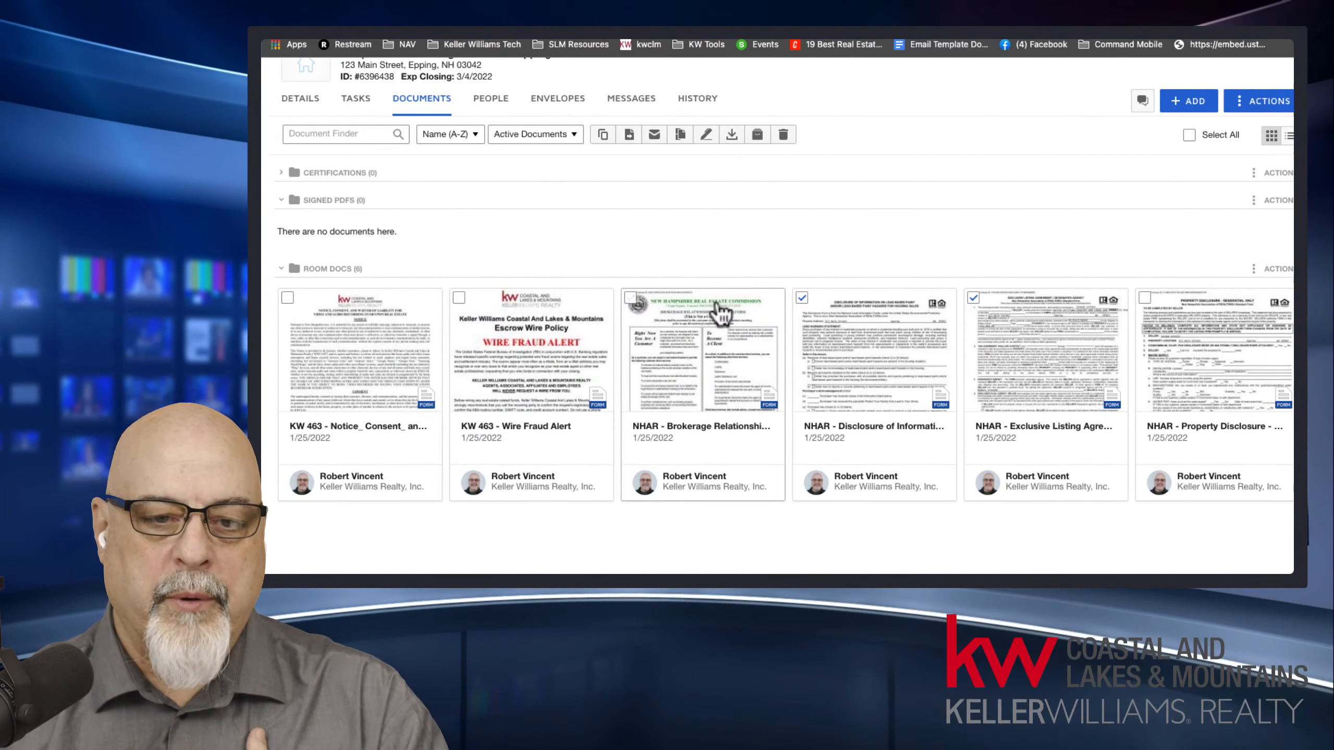
click(802, 298)
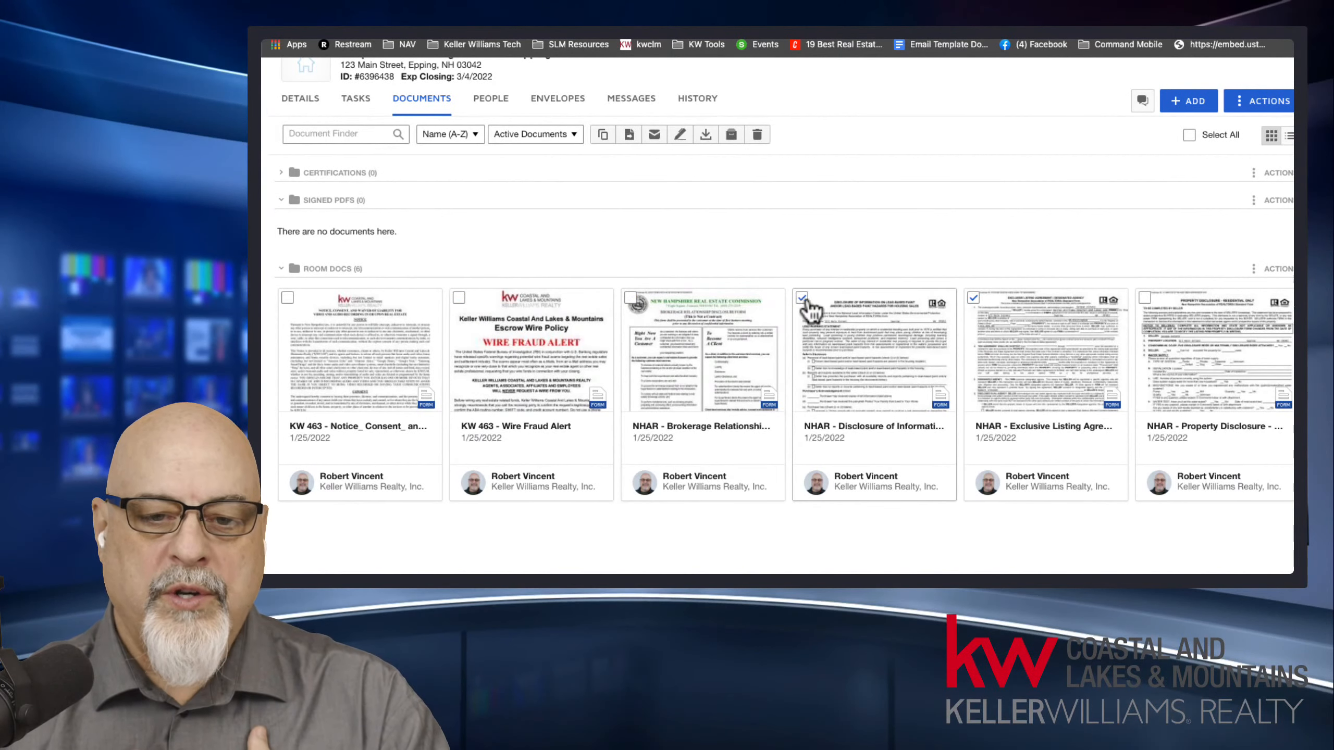
click(974, 298)
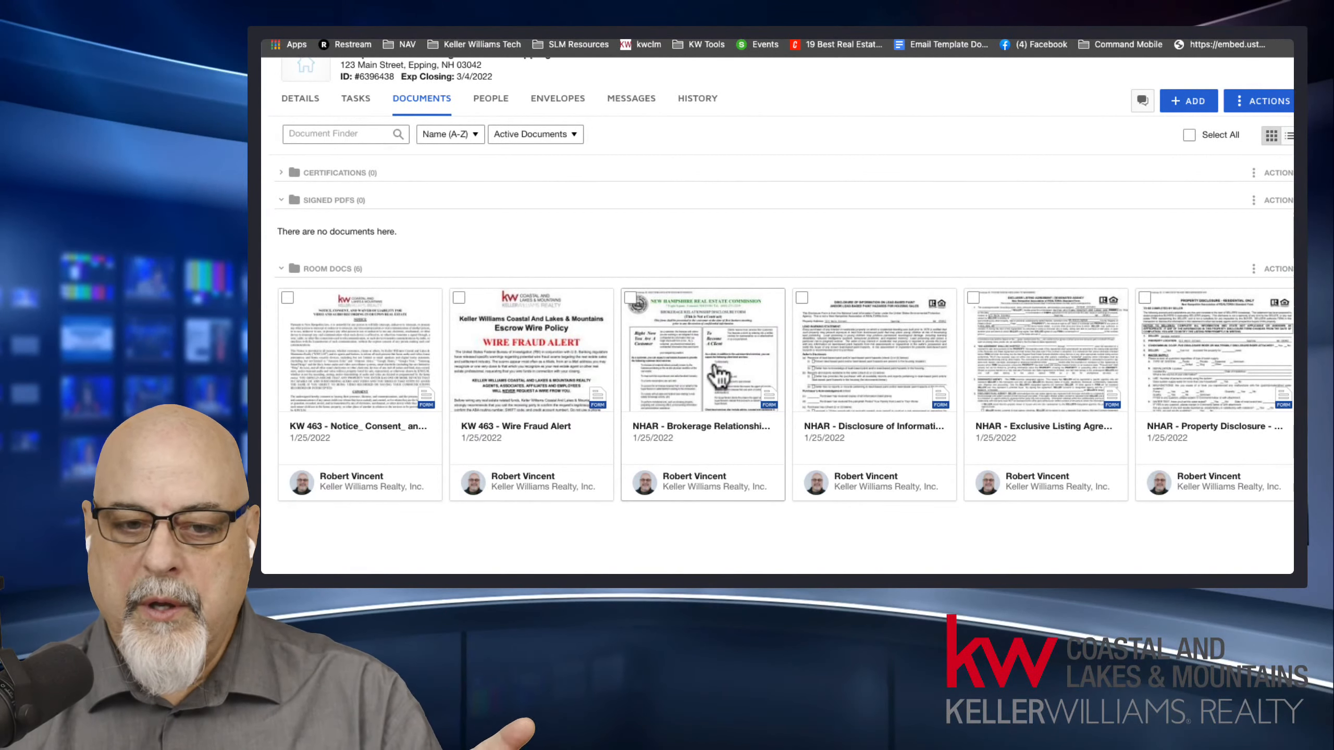
Create an envelope from the NHAR - Brokerage Relationship form in Room Docs.
right_click(688, 303)
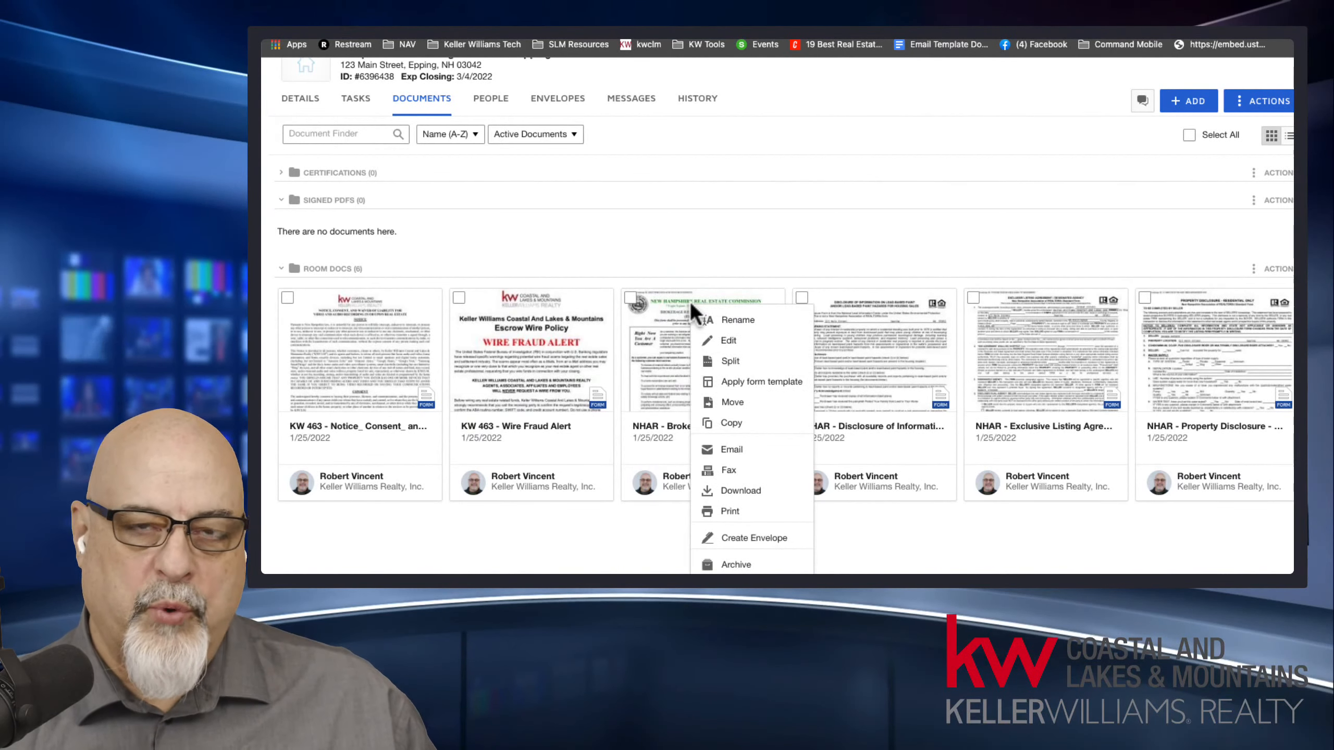
click(764, 540)
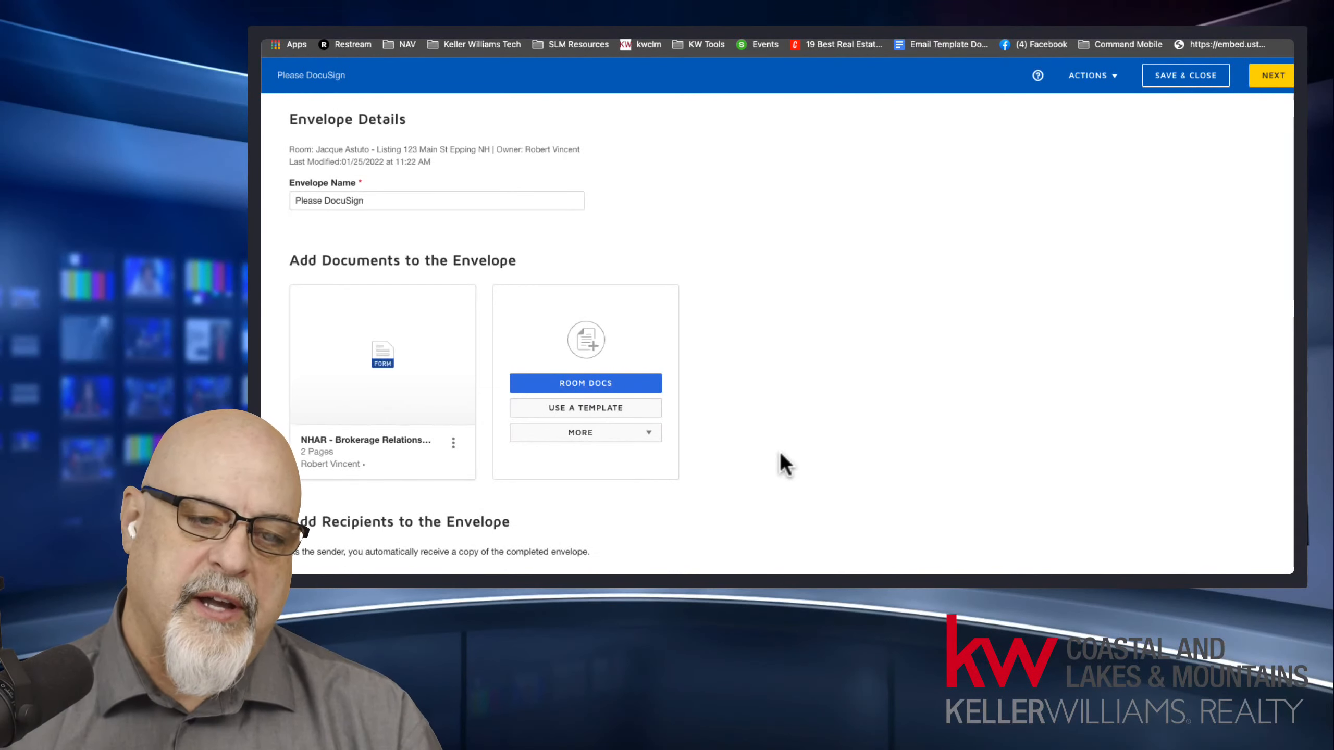
Review the envelope's name, attached document, recipients section, email subject and email message.
triple_click(373, 202)
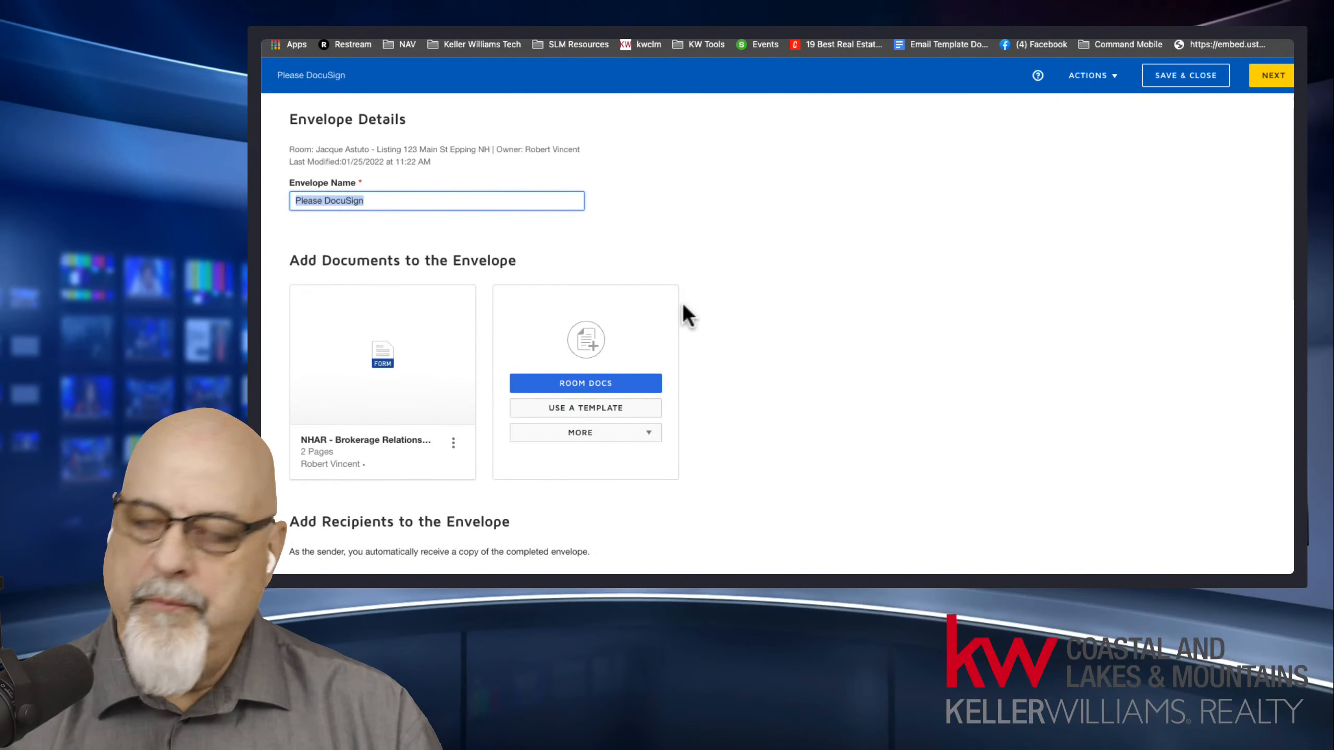
scroll(819, 302, down, 5)
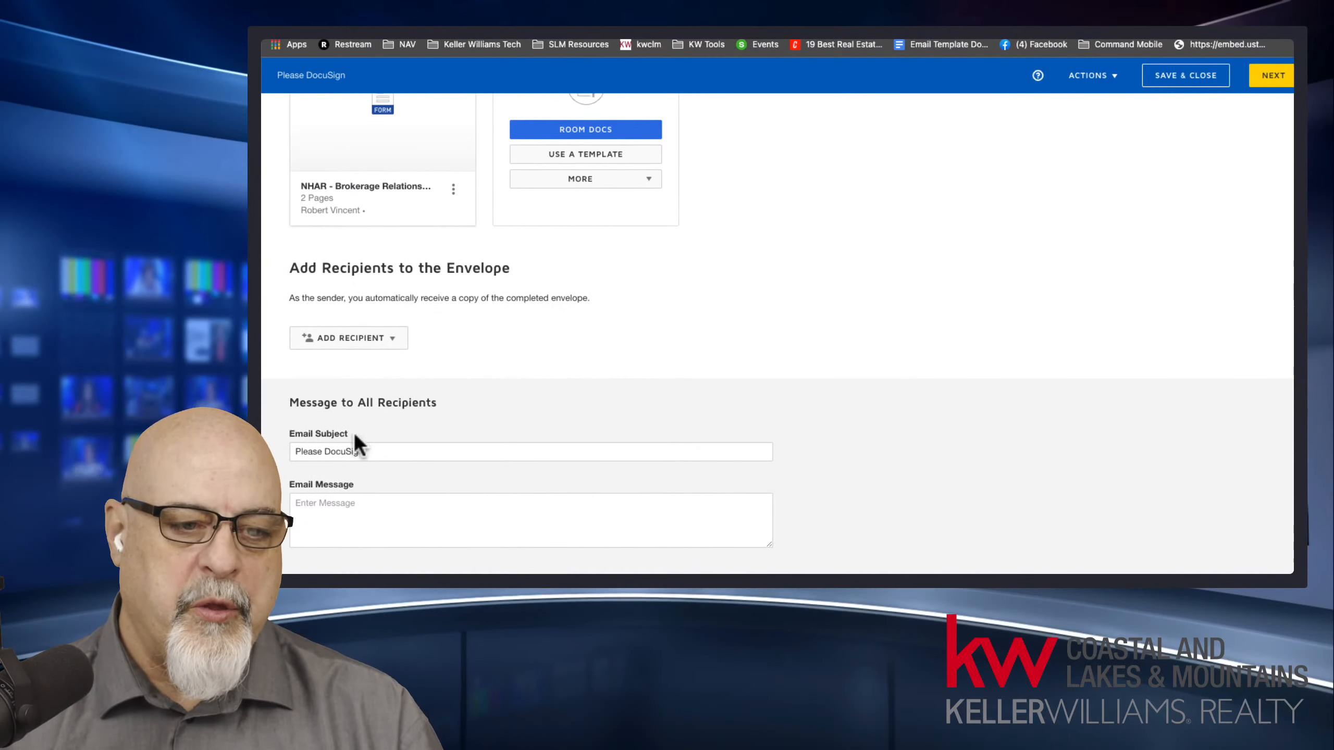
triple_click(302, 451)
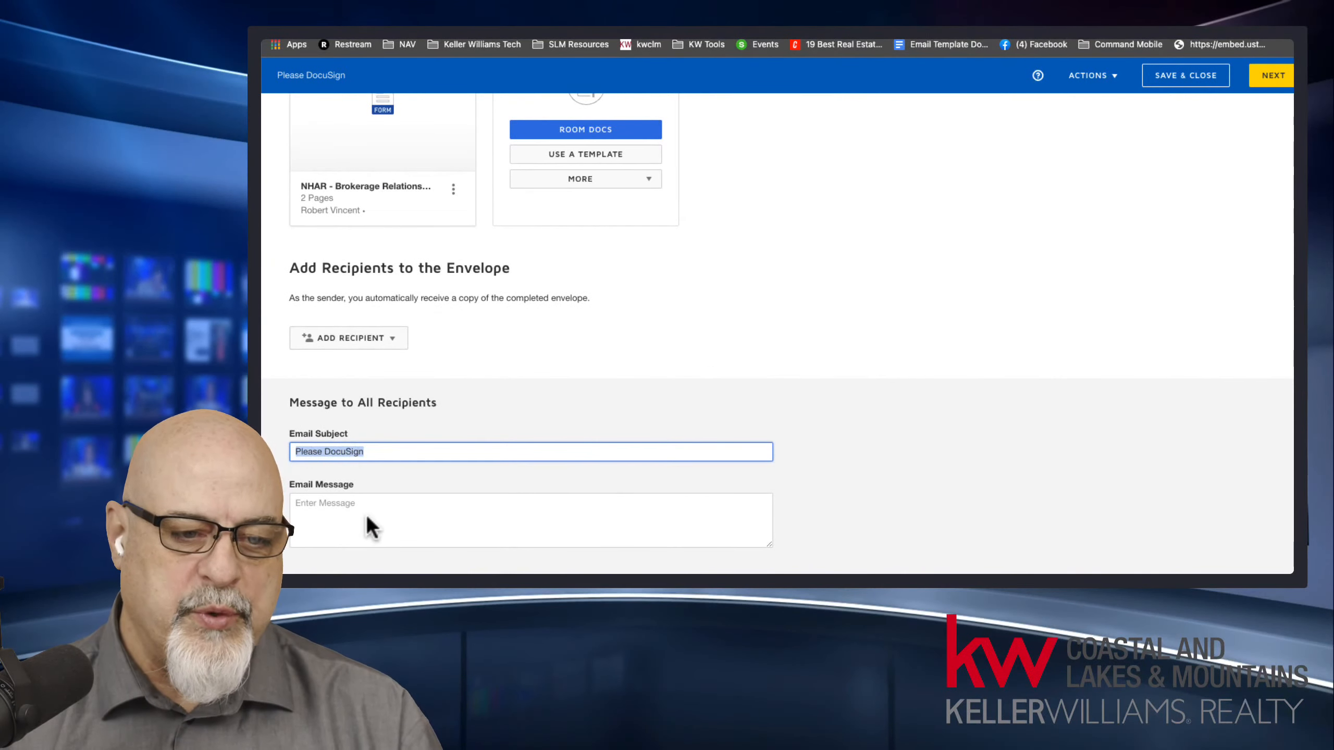
click(386, 507)
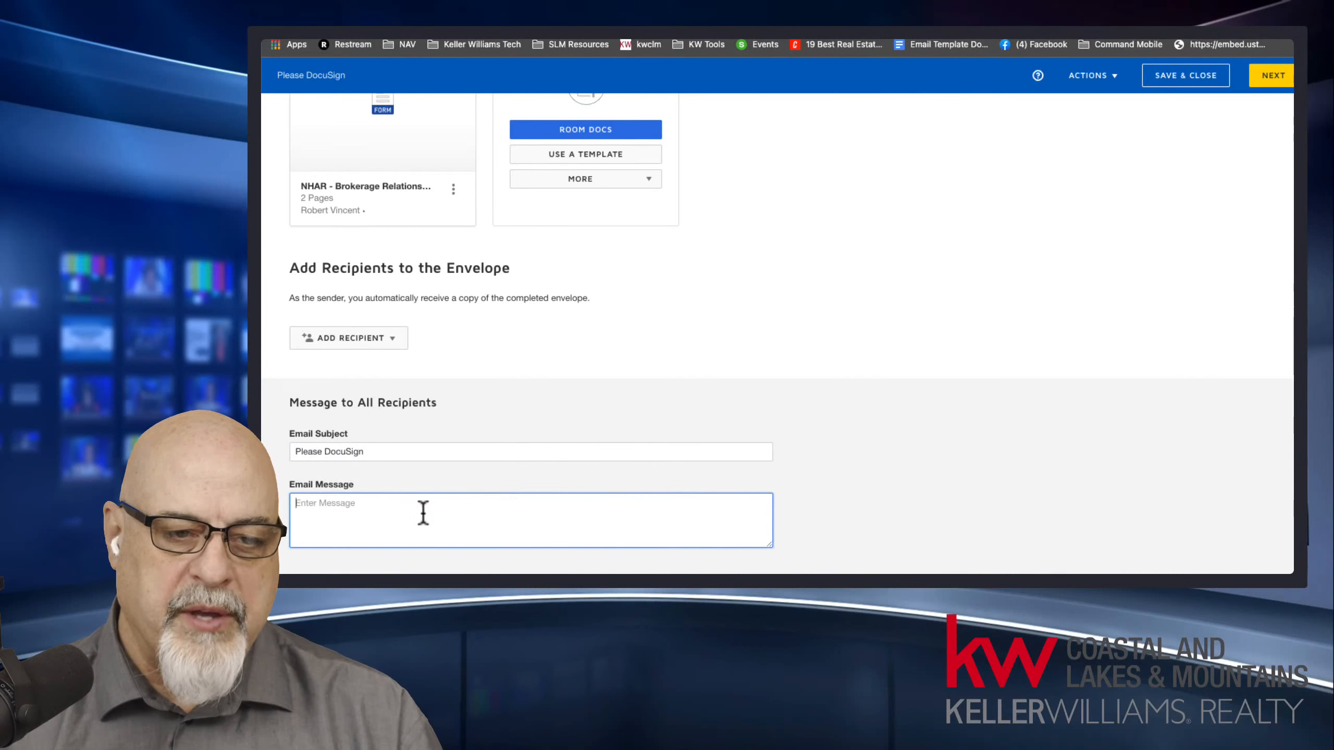
scroll(423, 512, up, 5)
click(288, 194)
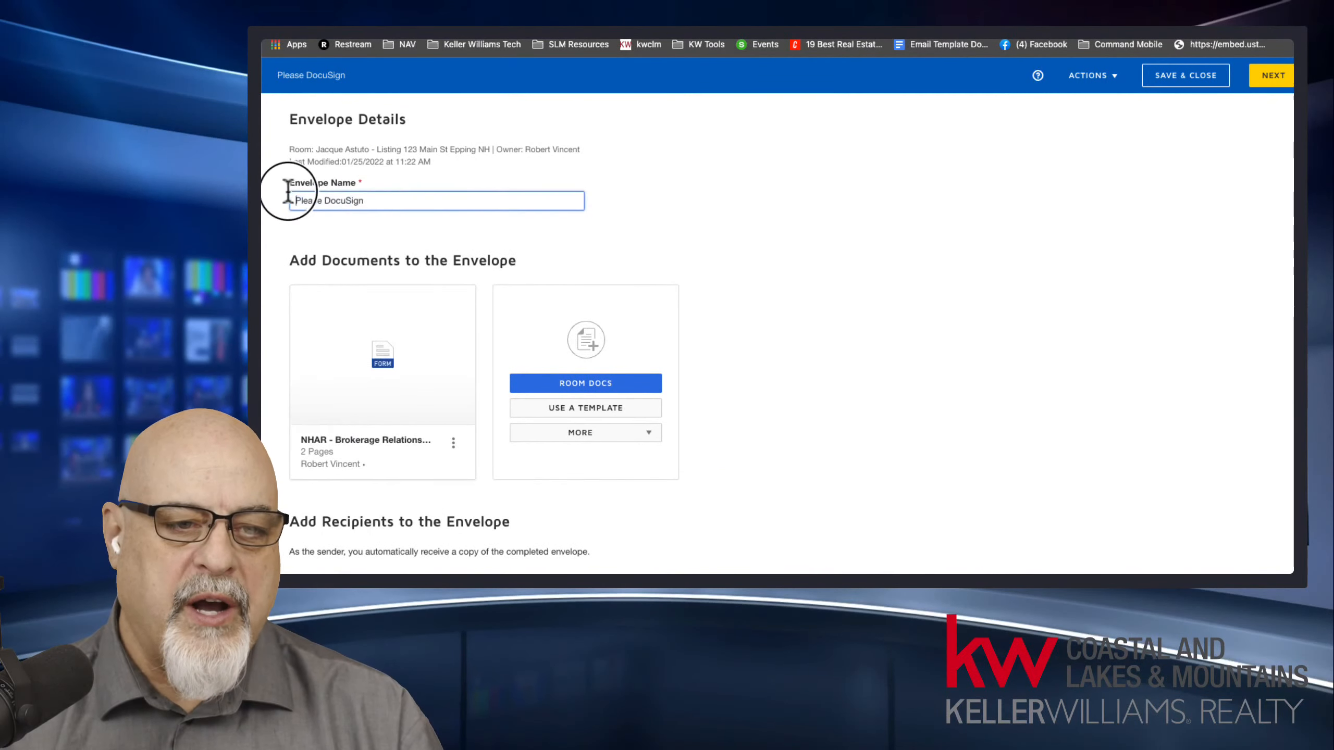
drag(288, 192, 384, 195)
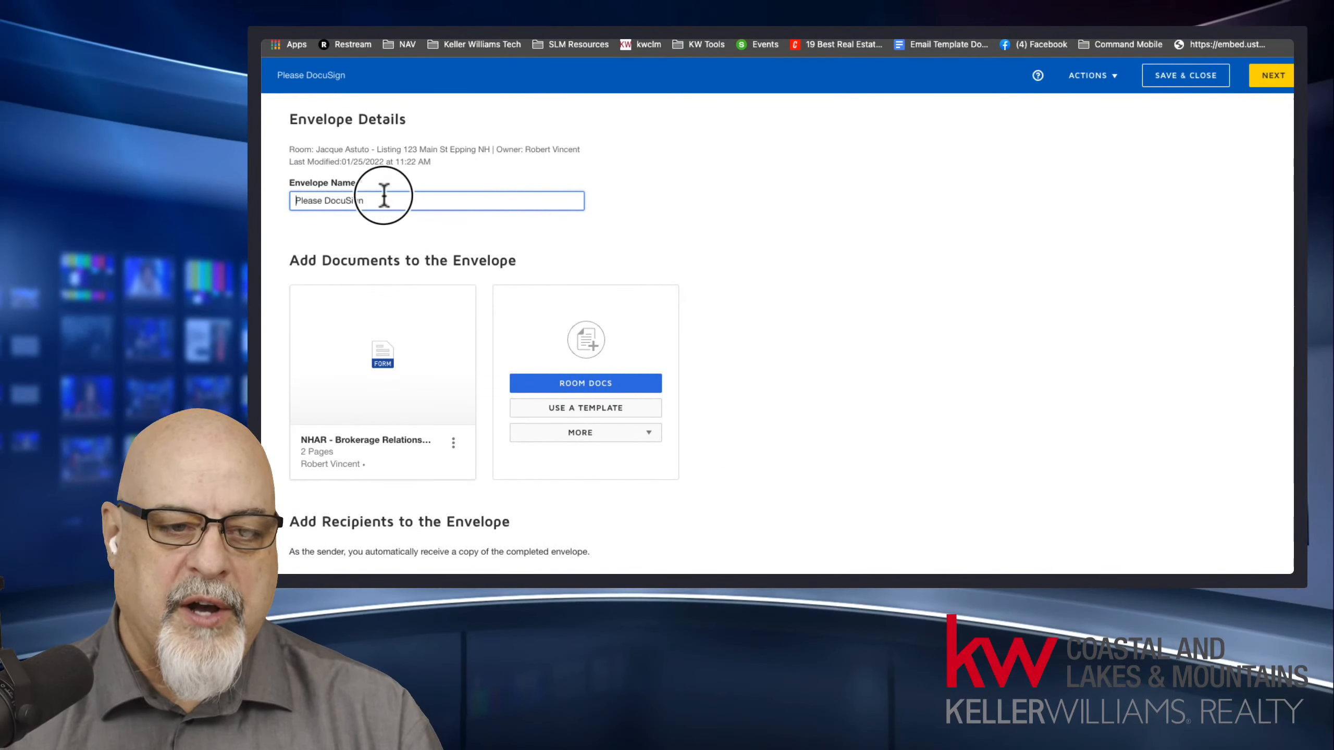
scroll(756, 341, down, 5)
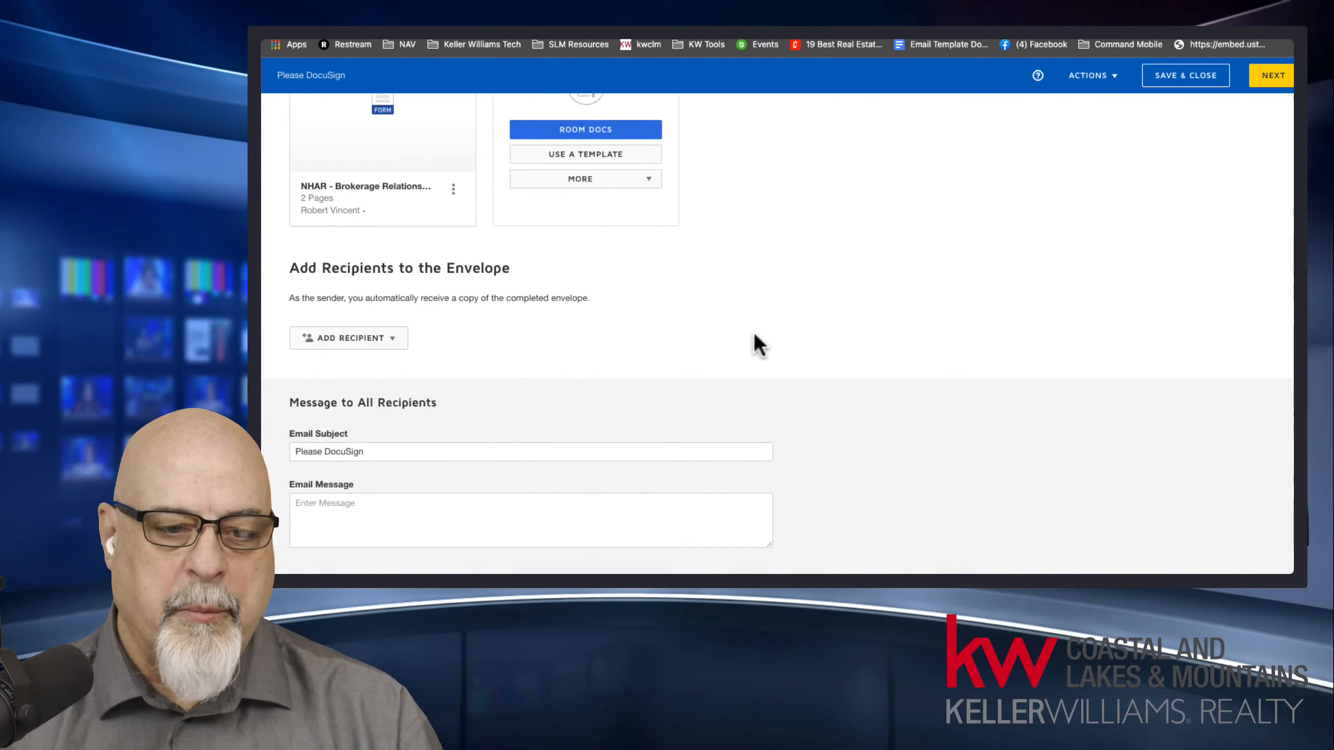
drag(364, 452, 310, 451)
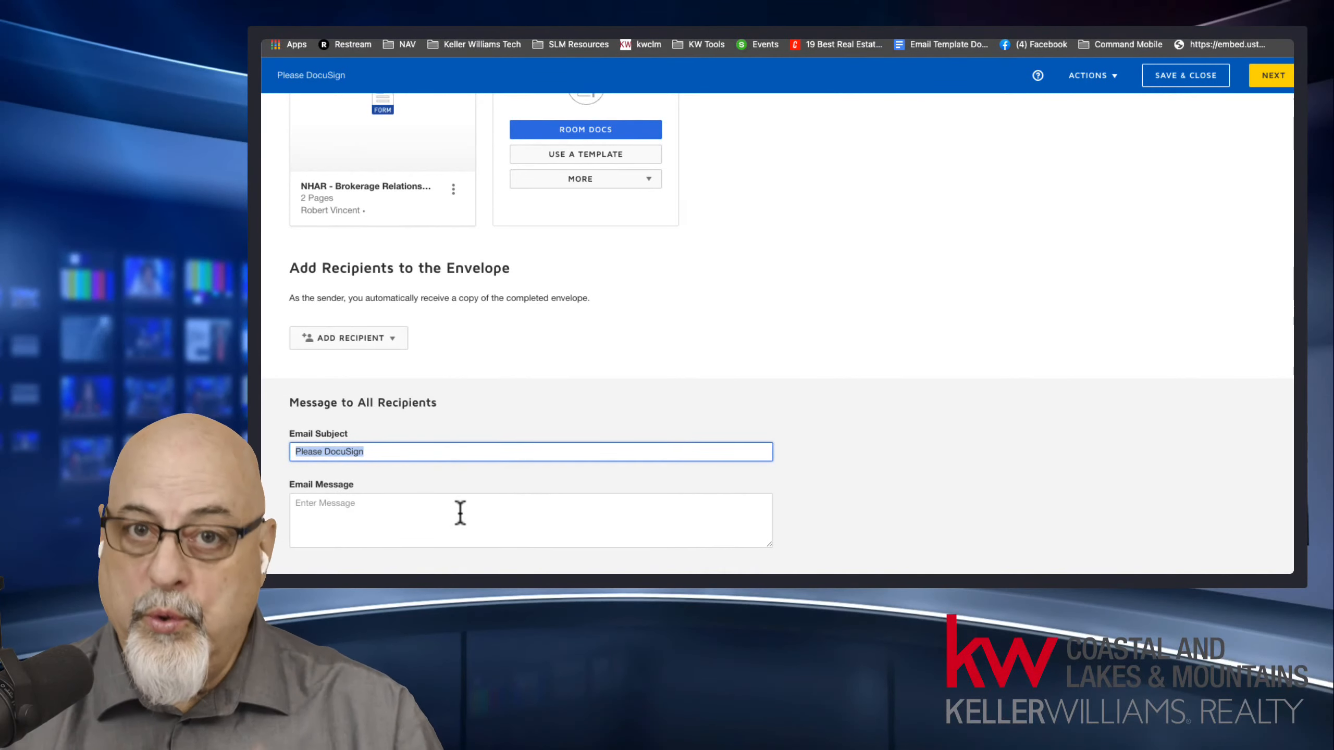
scroll(468, 421, up, 5)
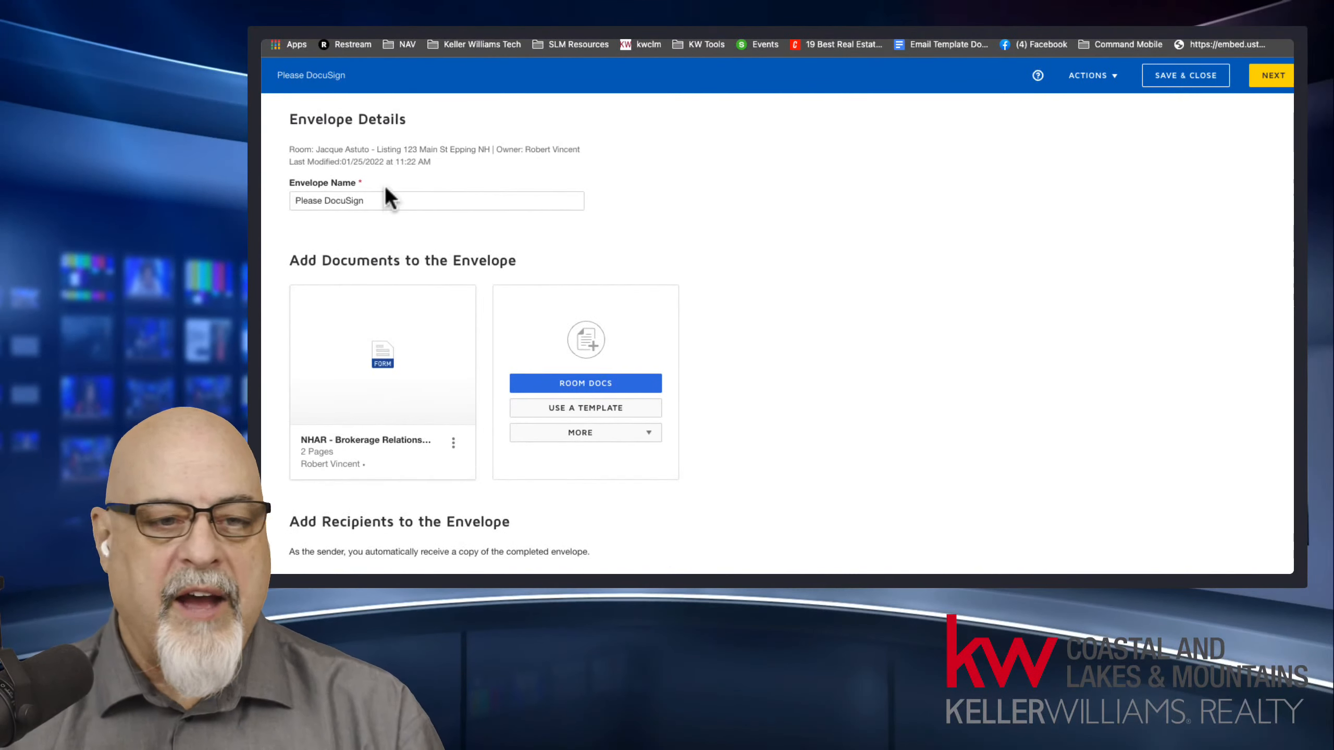
scroll(578, 347, down, 5)
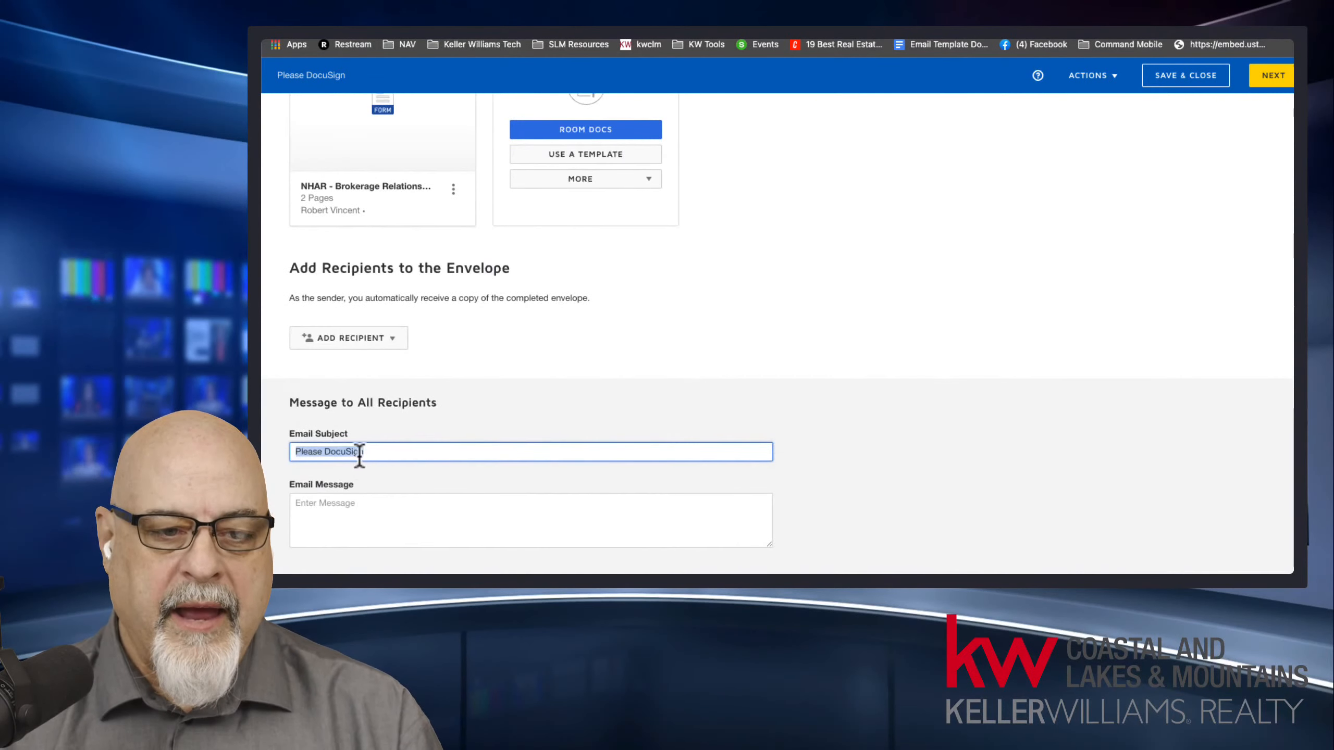
click(376, 513)
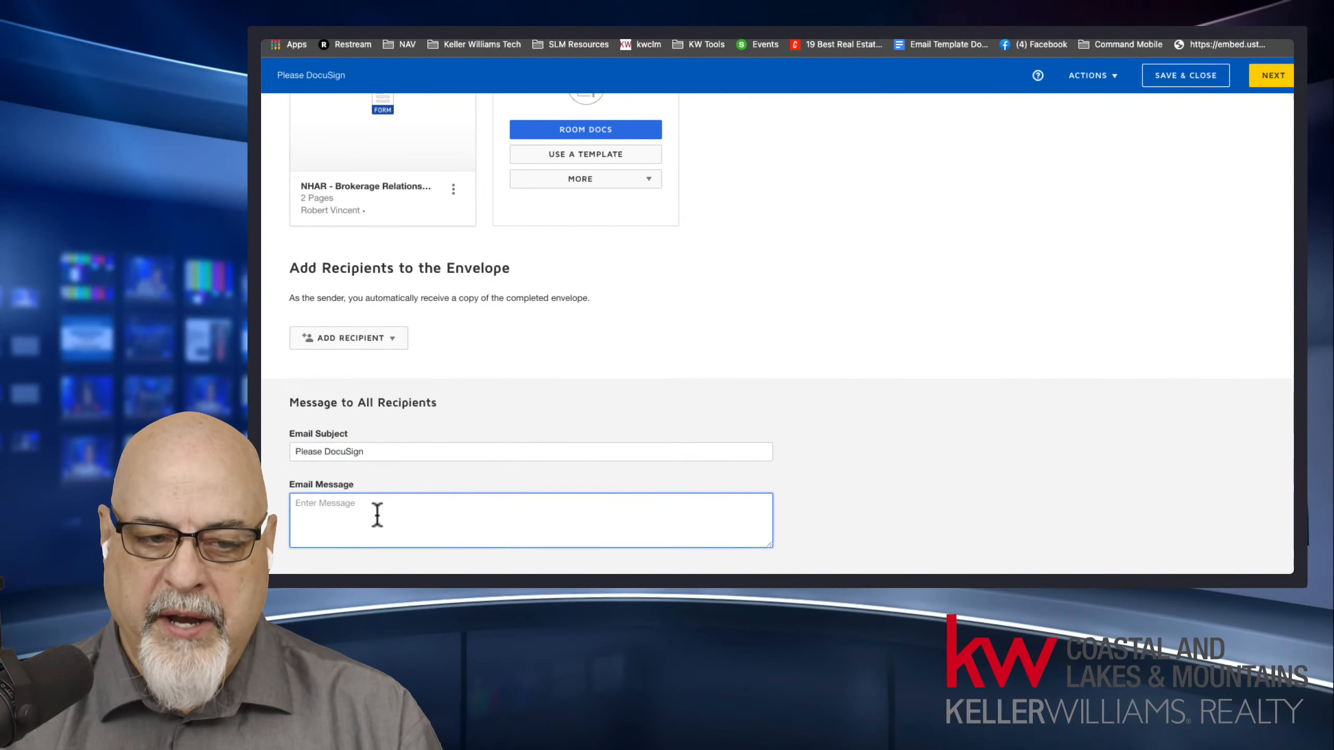
scroll(516, 369, up, 5)
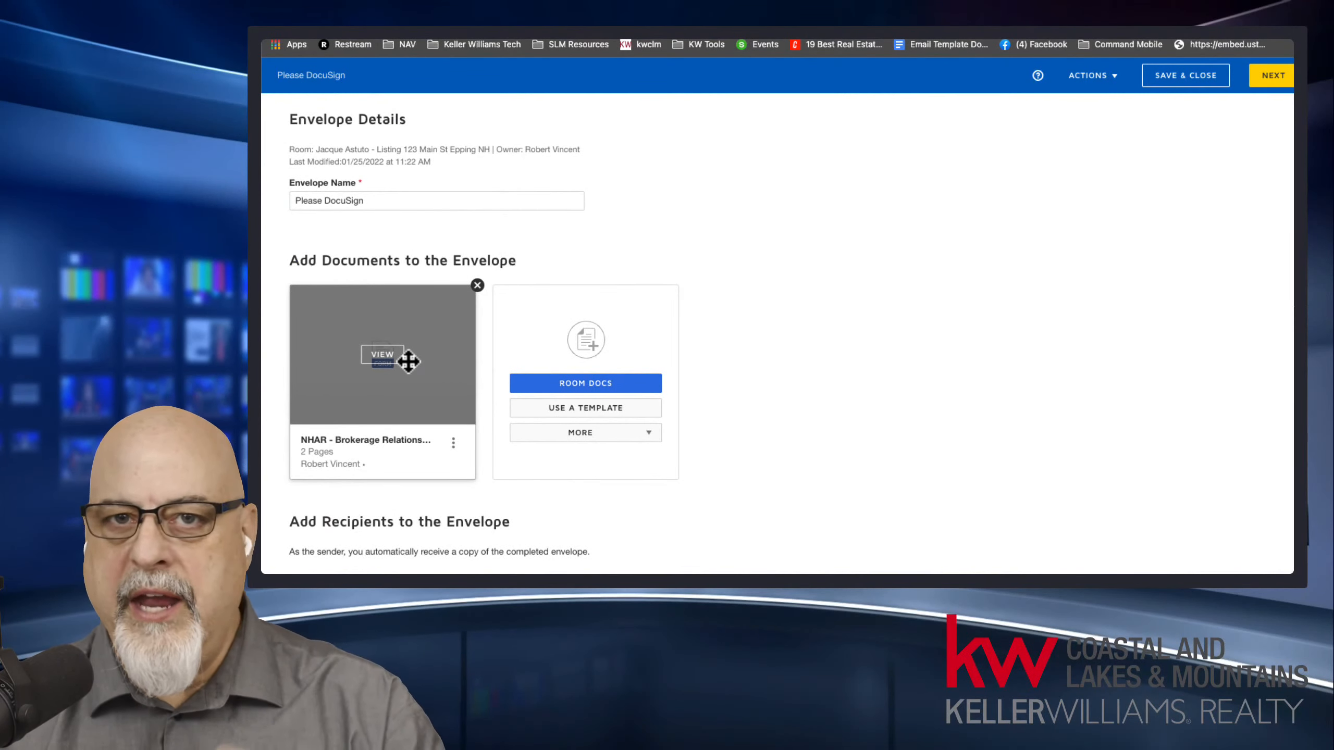
scroll(409, 365, down, 5)
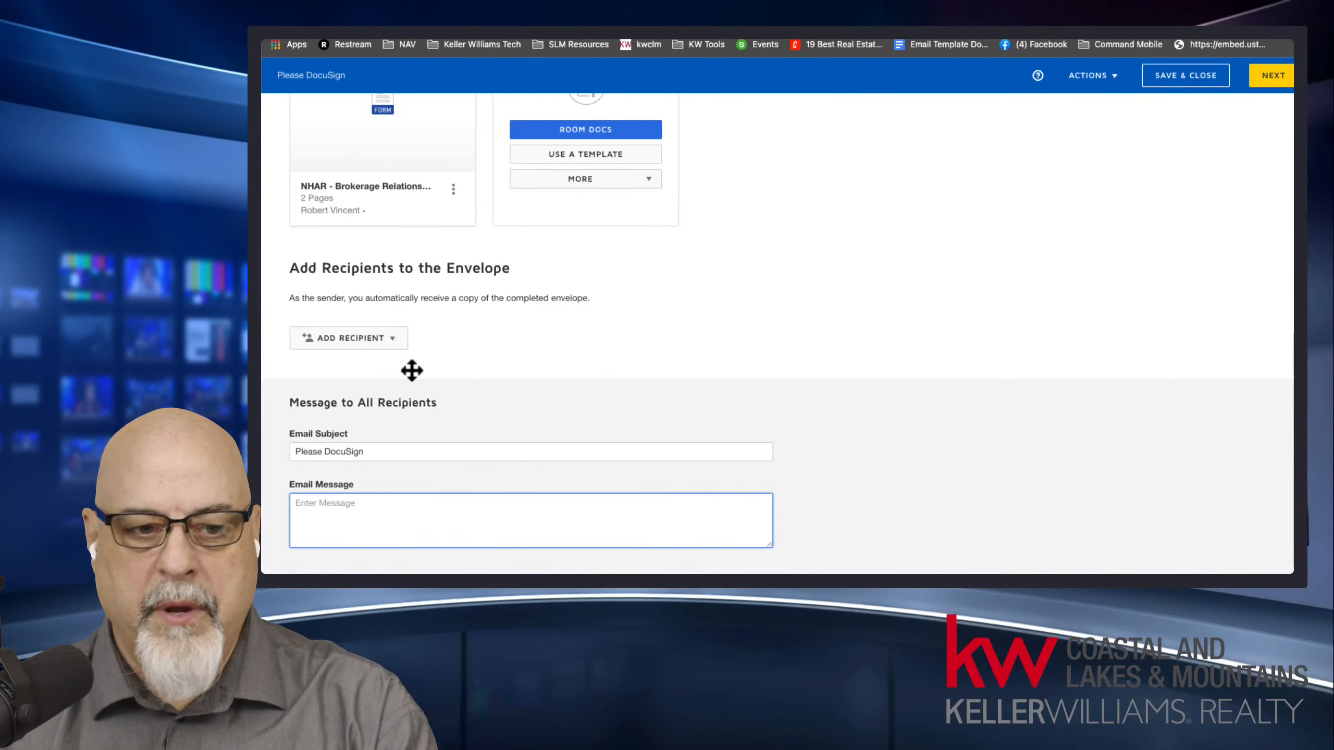
Add the pre-tagged roles Listing Agent and Seller One as envelope recipients, assigning the agent and the seller from the available recipients.
click(368, 338)
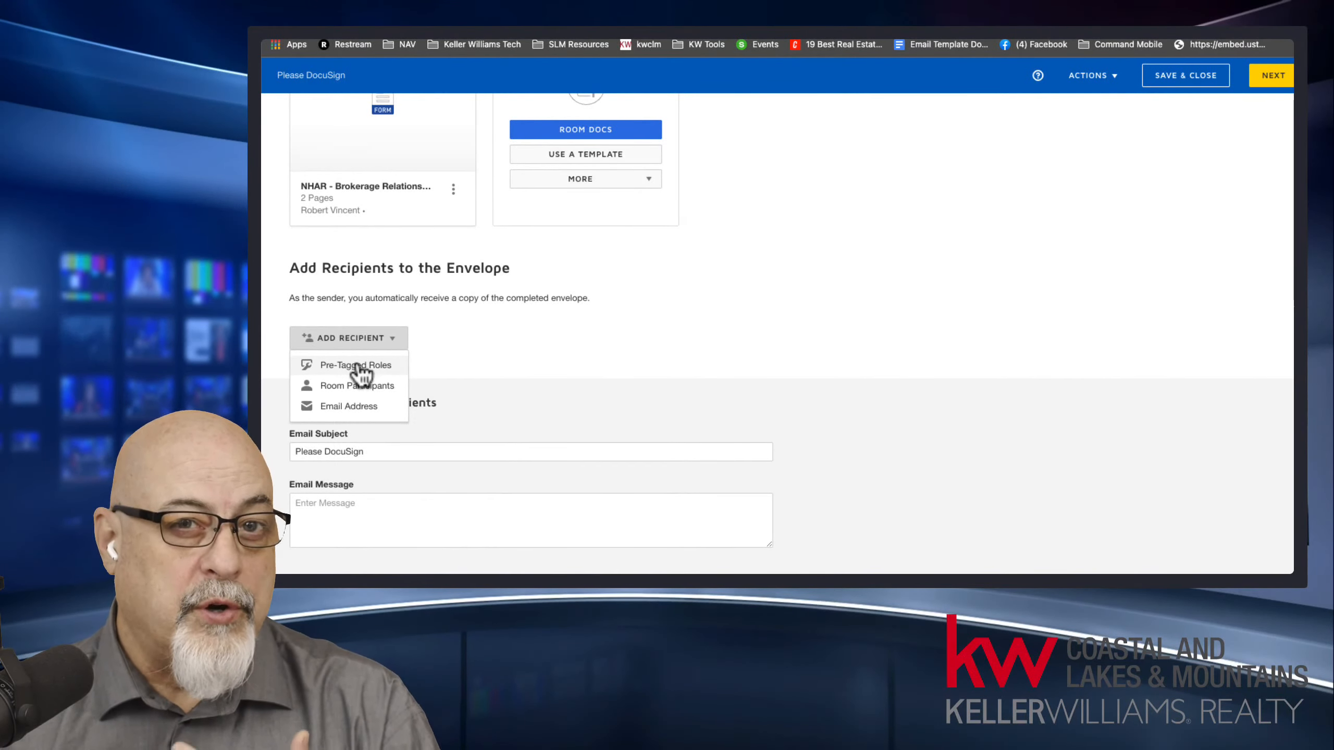
click(360, 366)
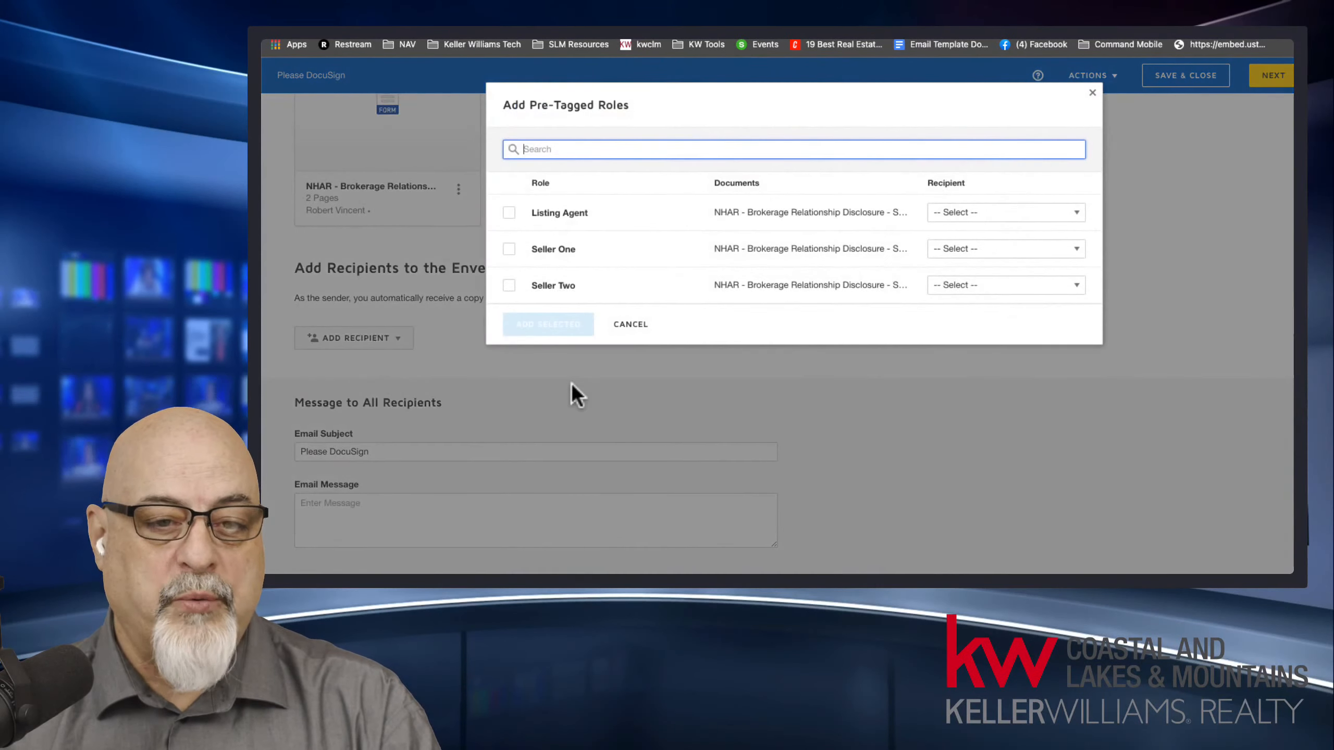
click(1011, 221)
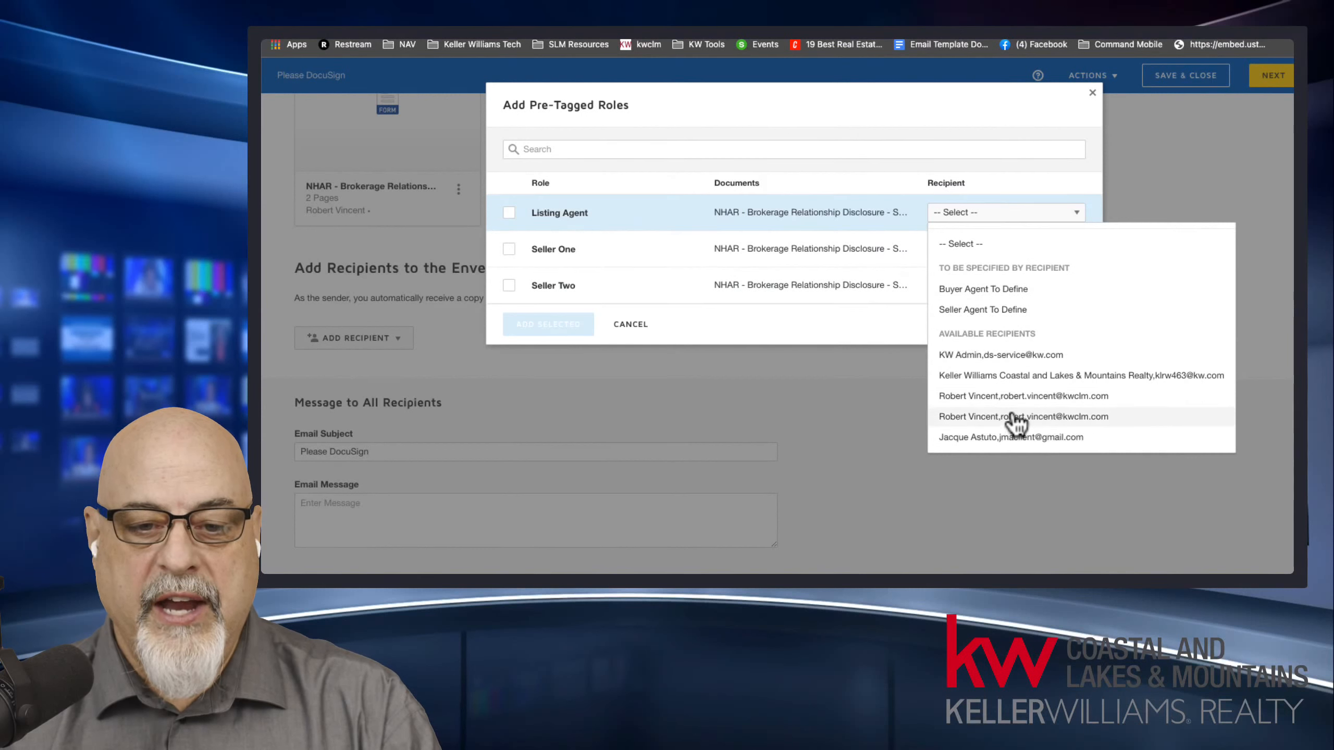
click(1018, 418)
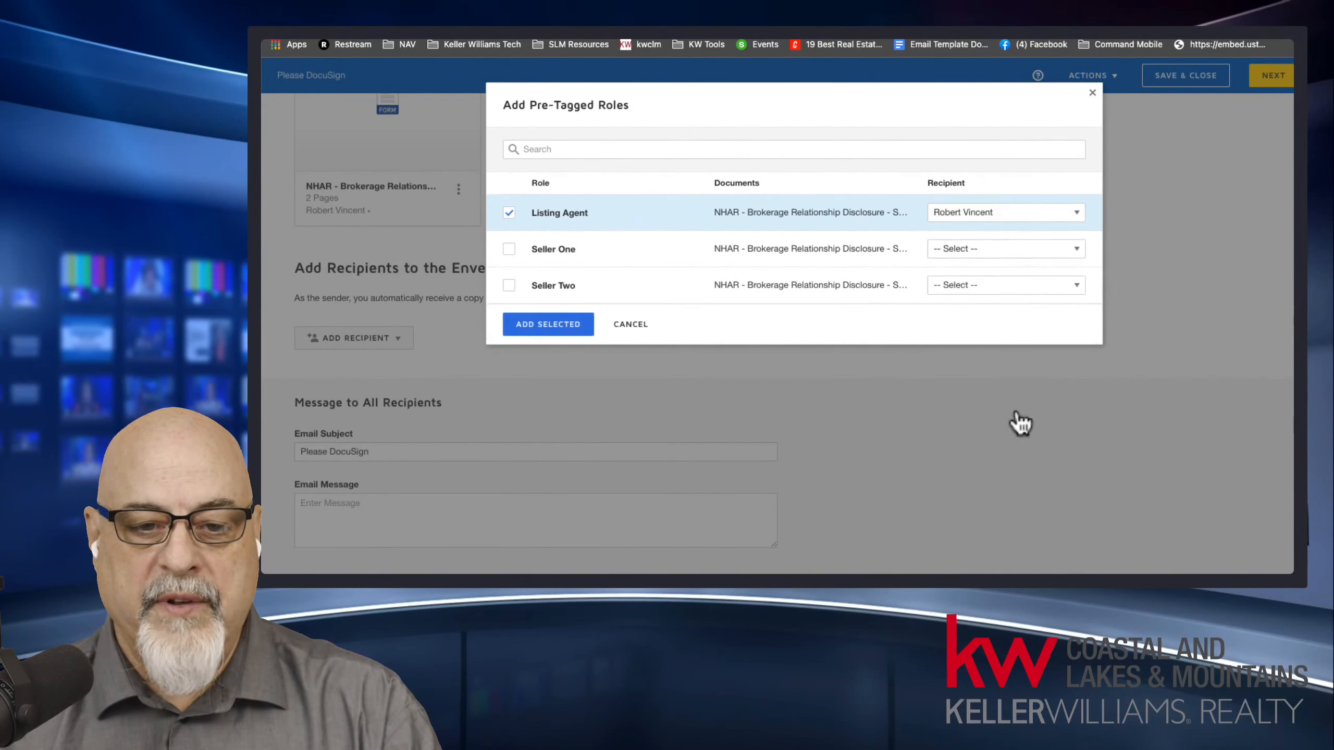
click(964, 250)
click(976, 475)
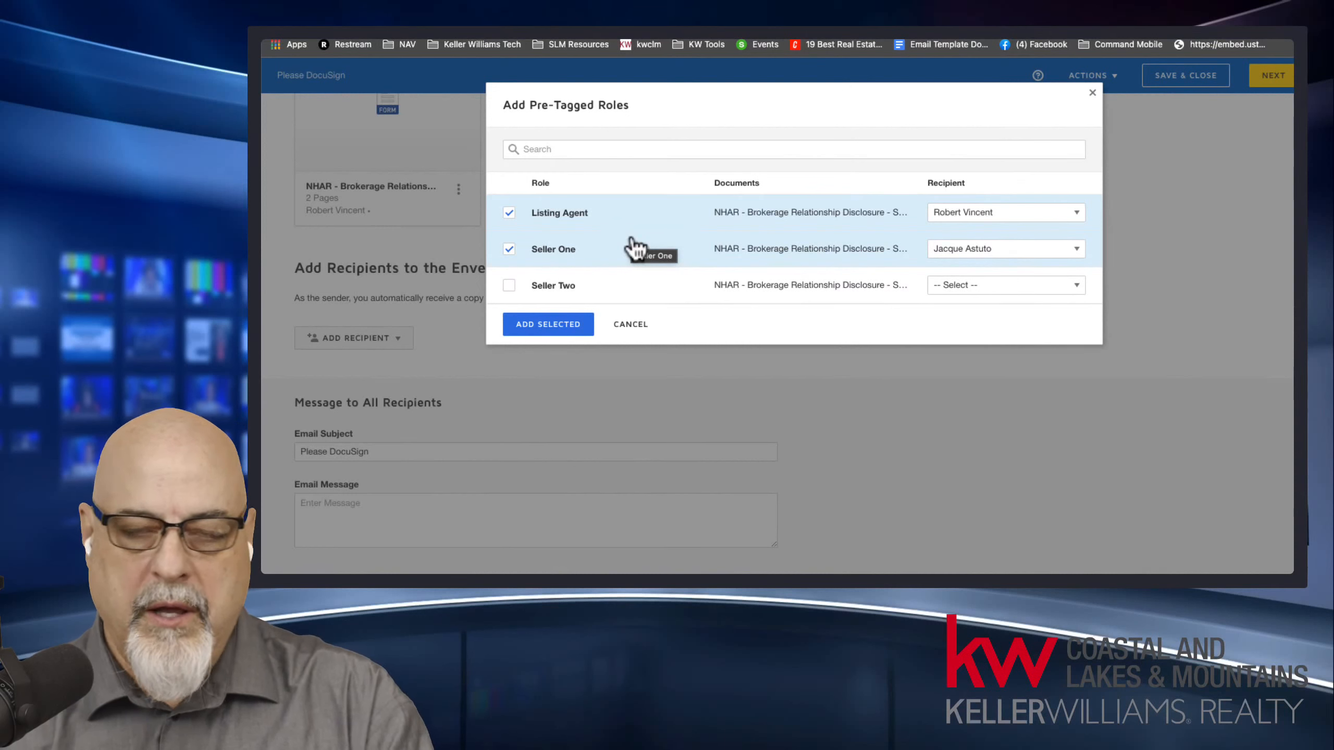
click(551, 325)
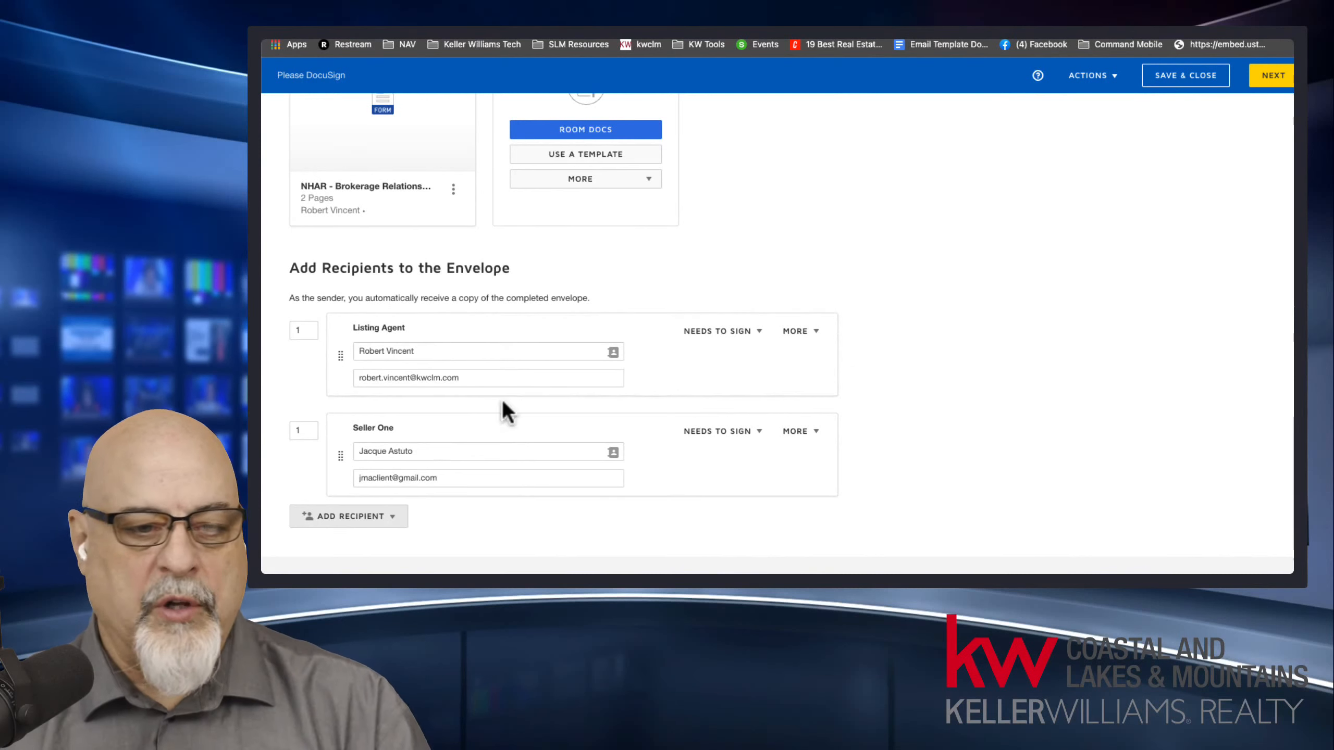
Reorder the envelope recipients so that Seller One comes before the Listing Agent.
mouse_move(335, 351)
mouse_down()
mouse_move(346, 462)
mouse_move(341, 347)
mouse_up()
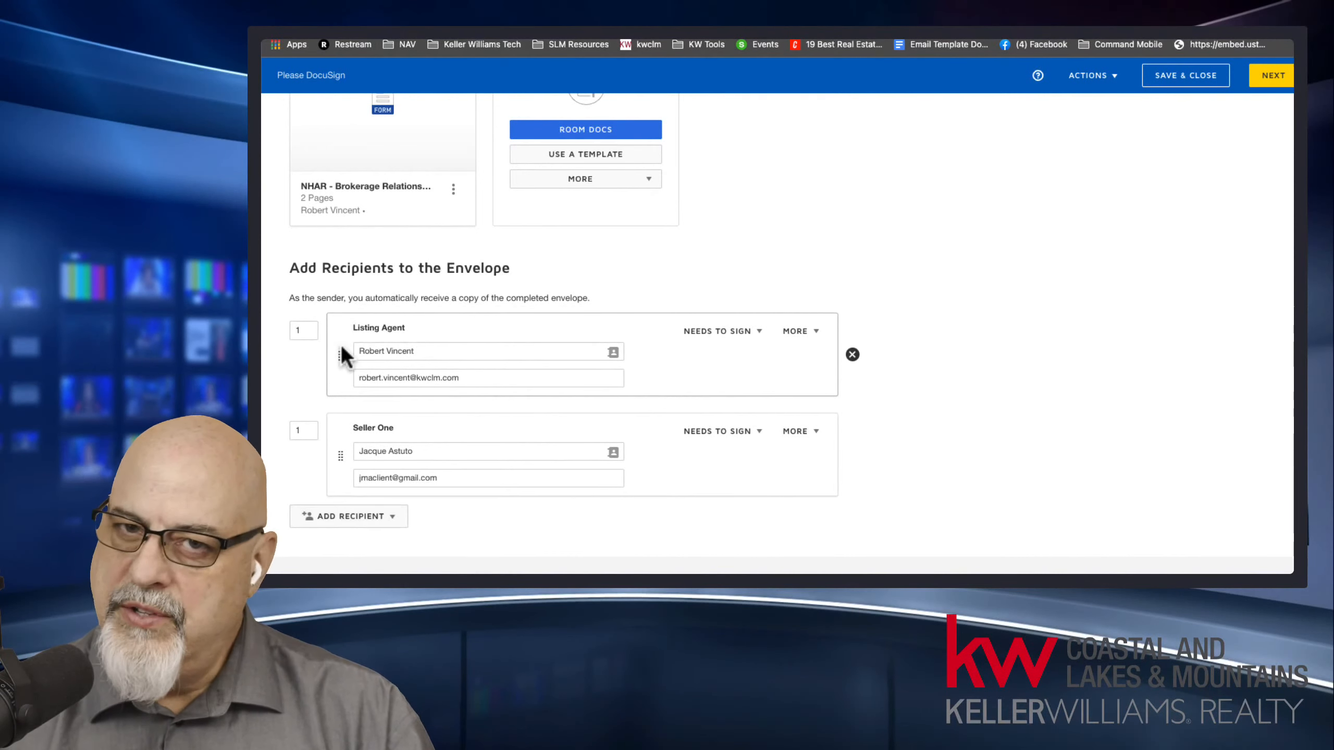
click(305, 329)
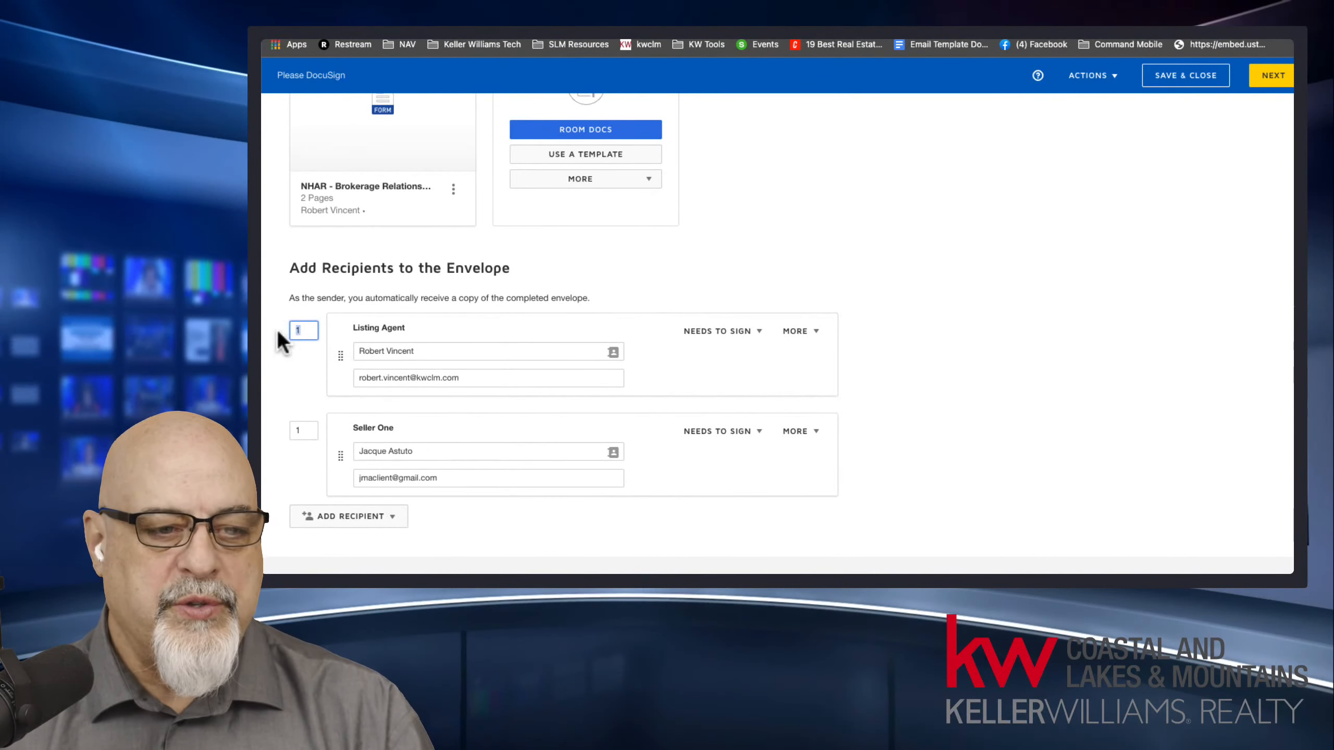
click(304, 430)
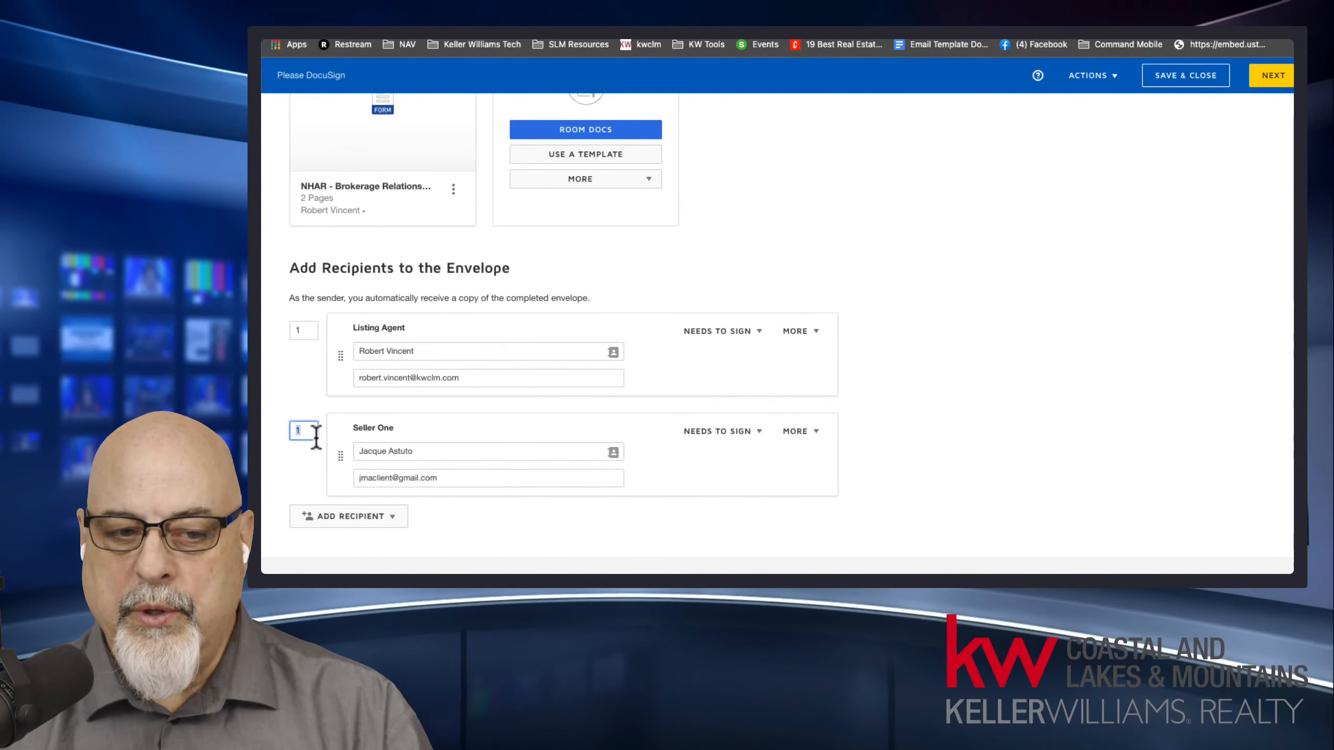
click(316, 332)
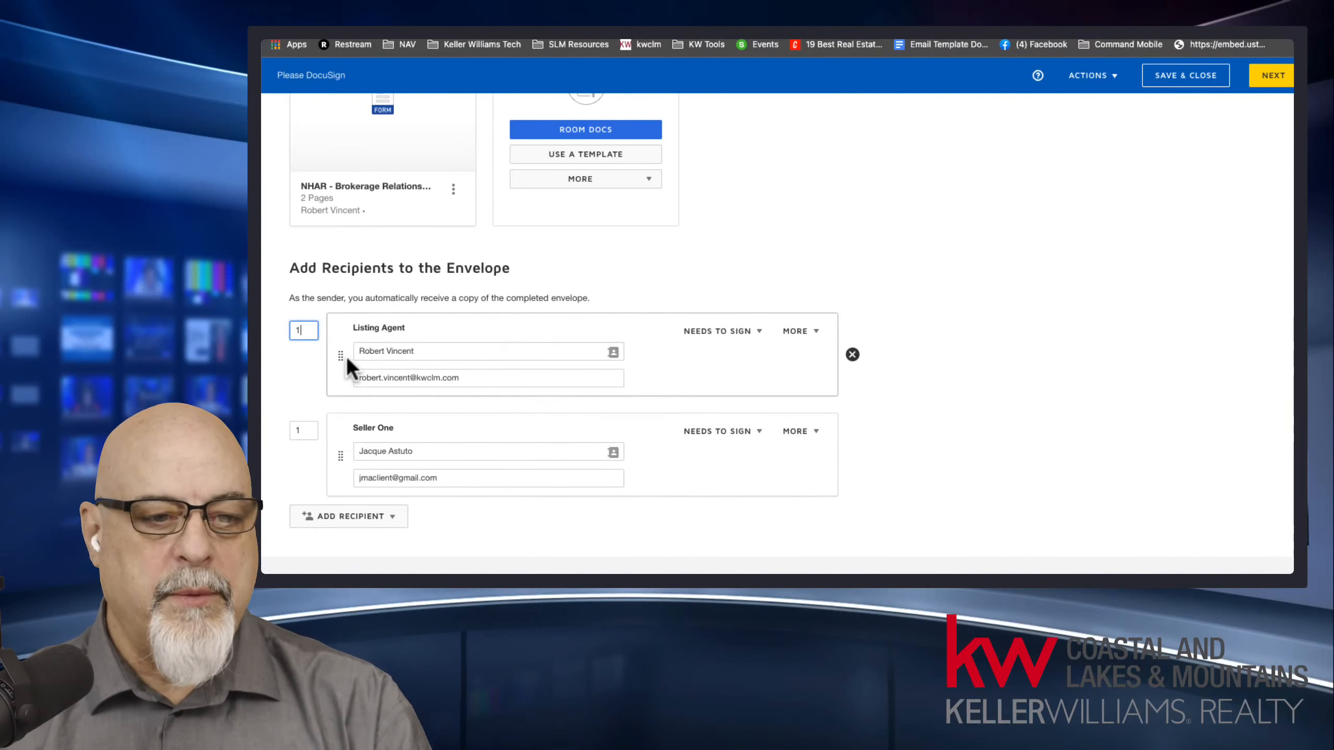
drag(346, 356, 346, 353)
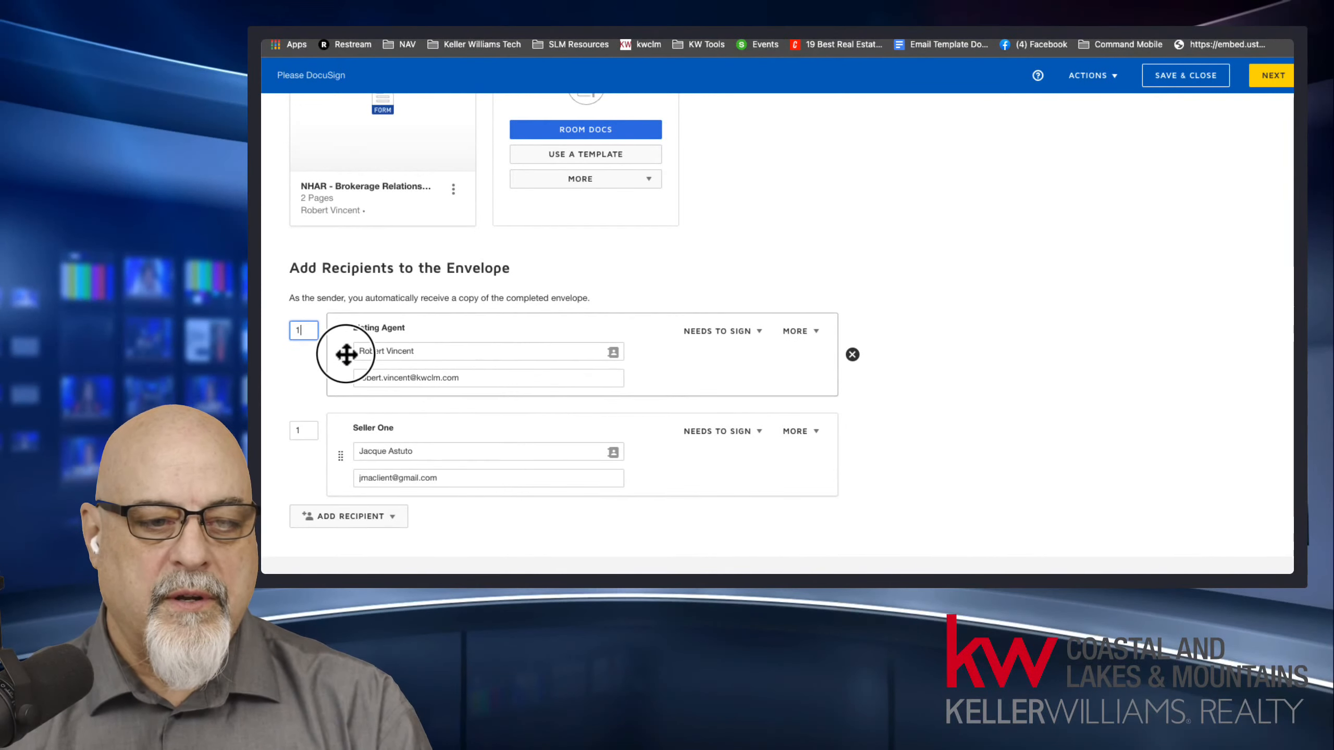
drag(340, 455, 342, 450)
click(292, 430)
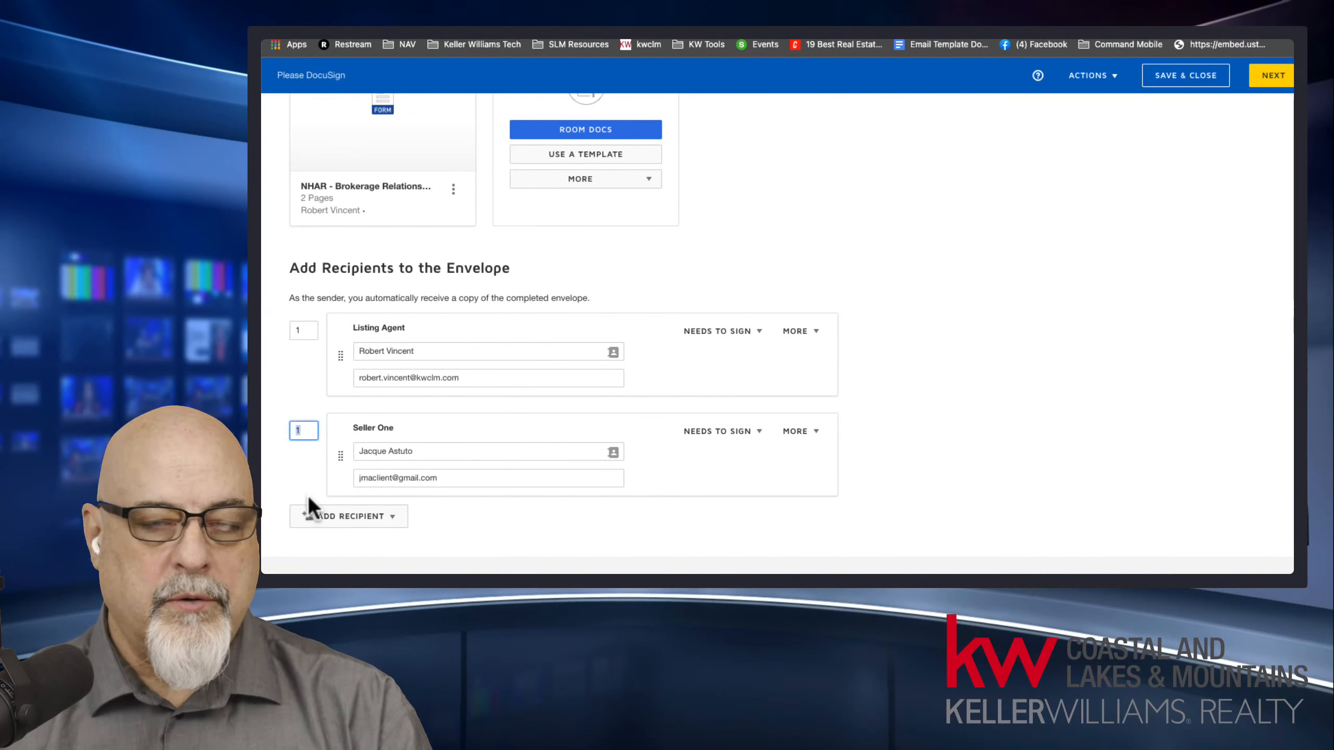
click(305, 374)
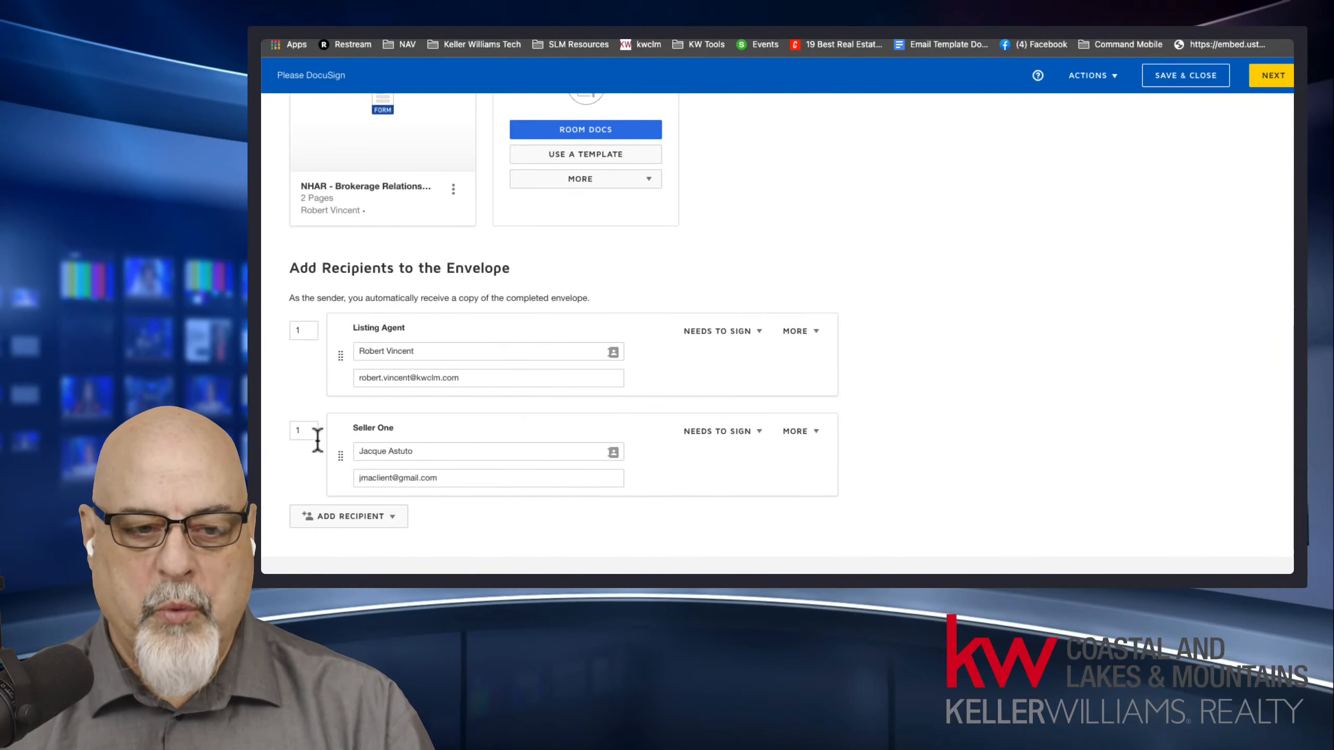
drag(340, 455, 328, 334)
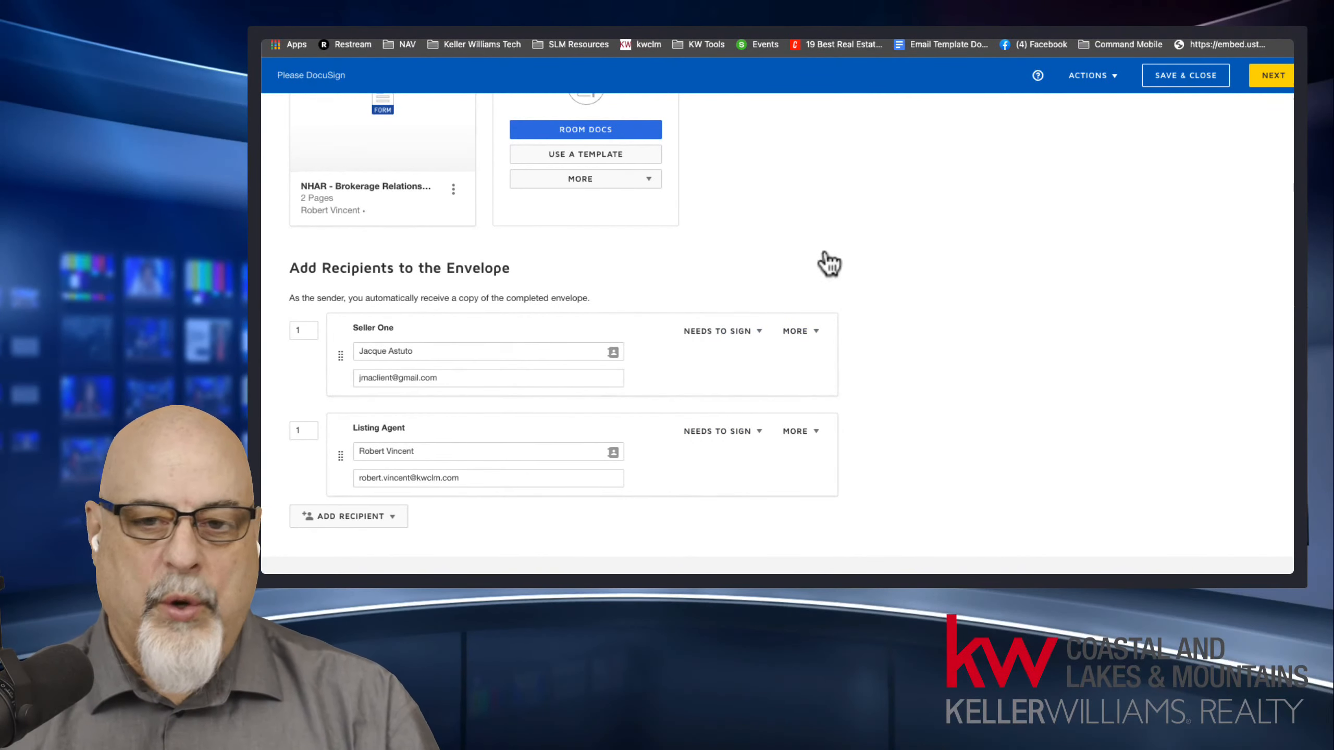
Continue to the envelope's field placement and review the pre-placed signature, initial and date fields on the disclosure form.
click(1276, 78)
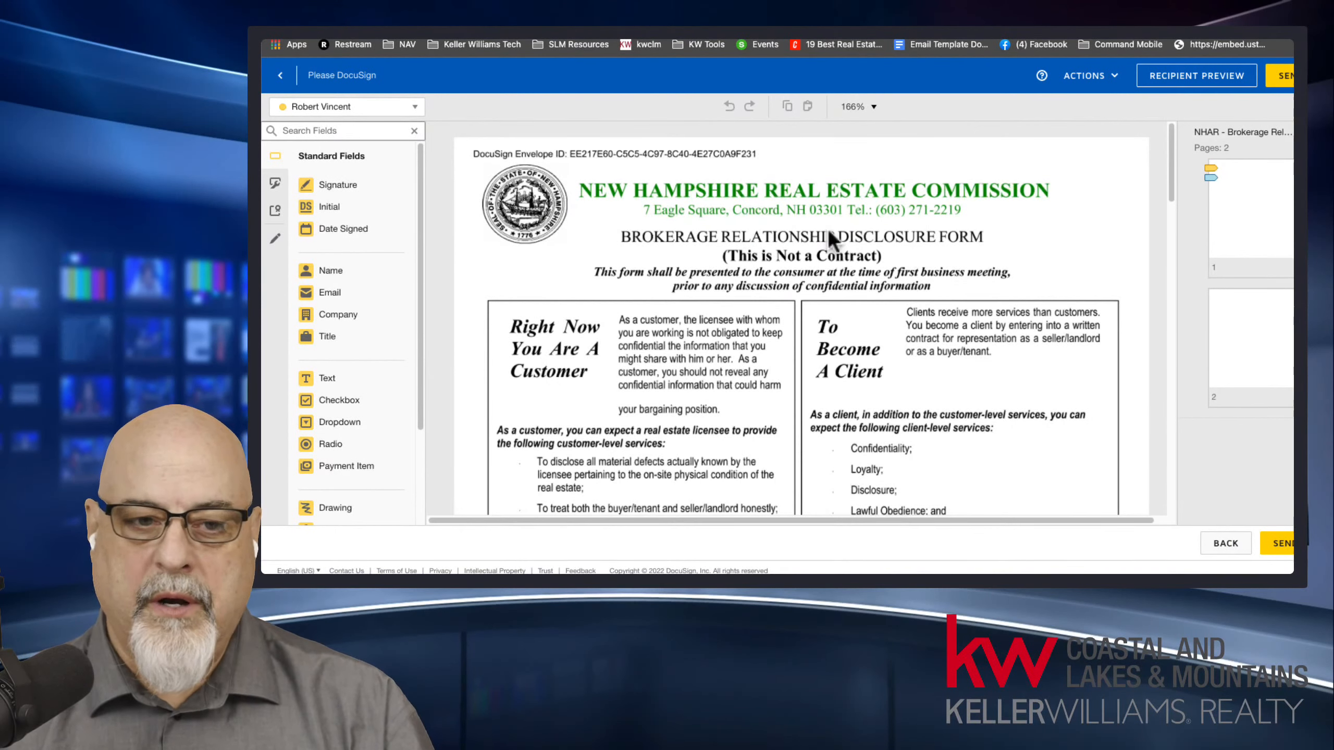
click(414, 108)
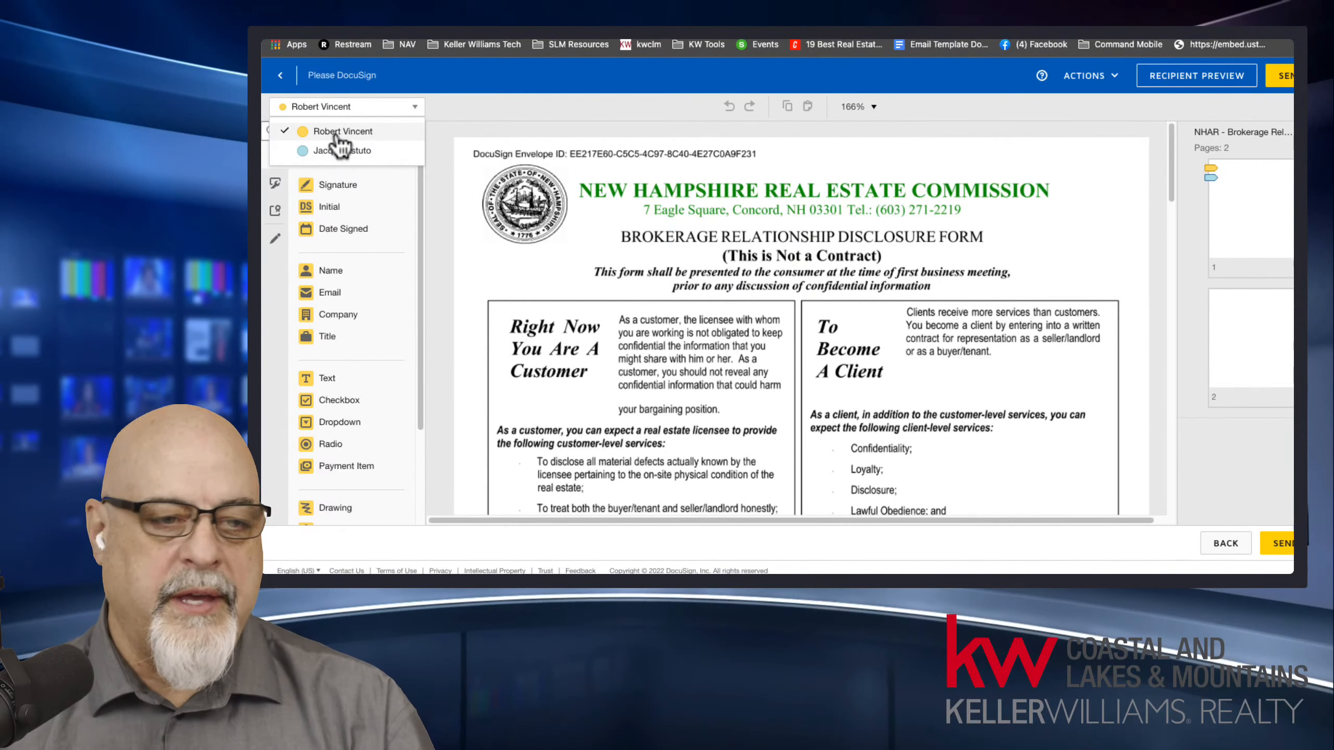
click(444, 187)
scroll(517, 312, down, 10)
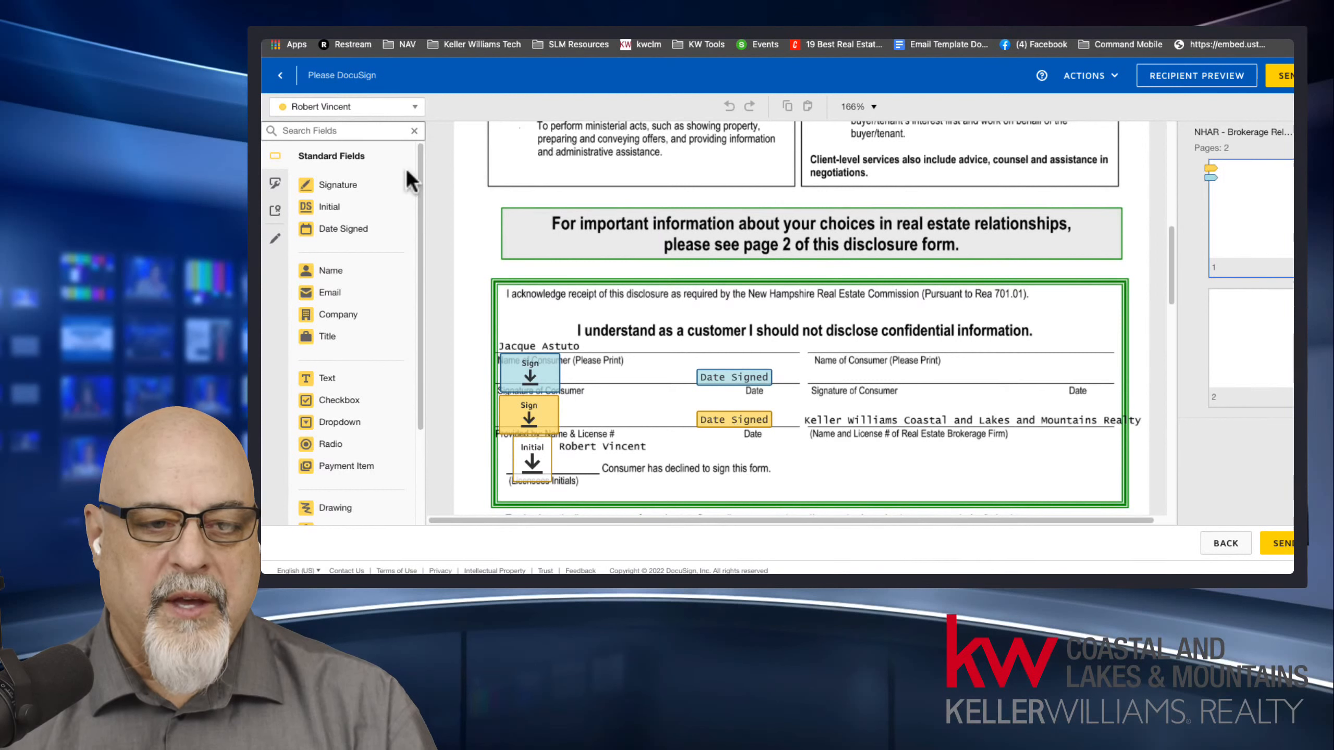
Try placing an Initial field for the seller in the form's acknowledgement section, and delete it.
click(371, 106)
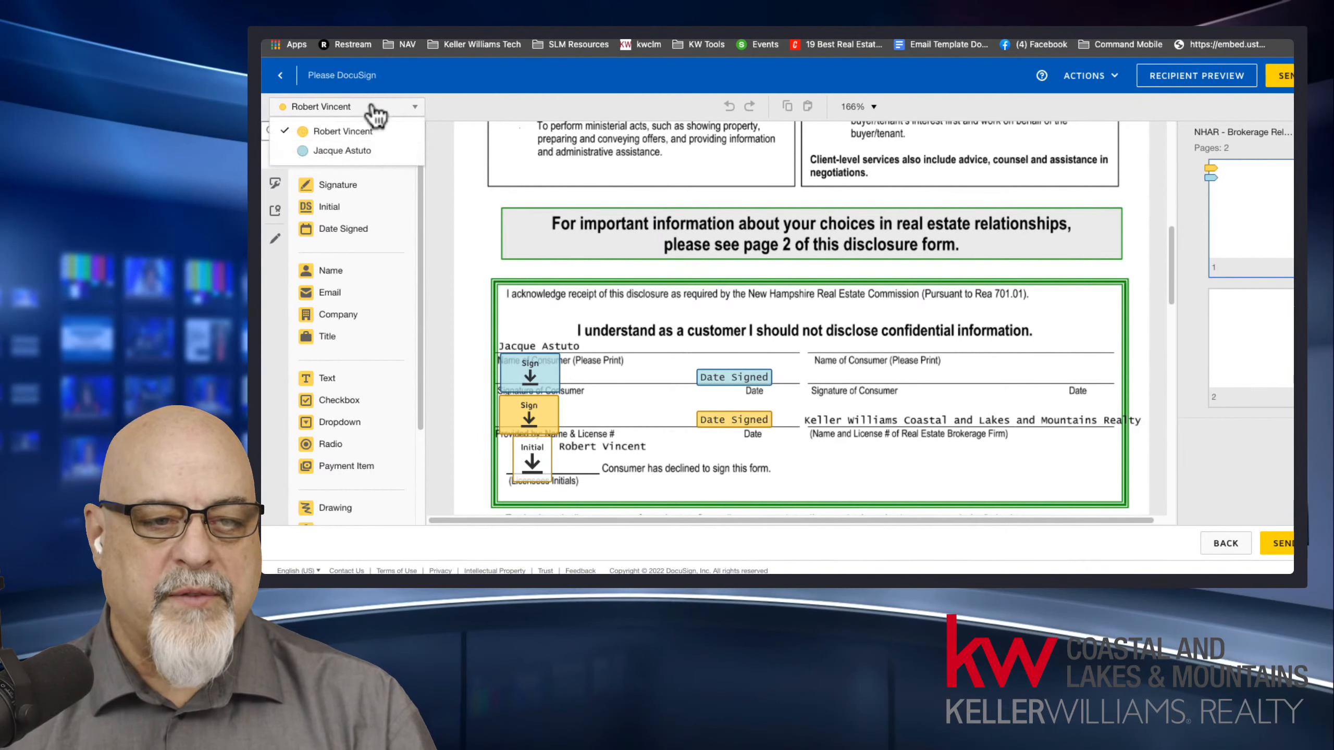
click(347, 153)
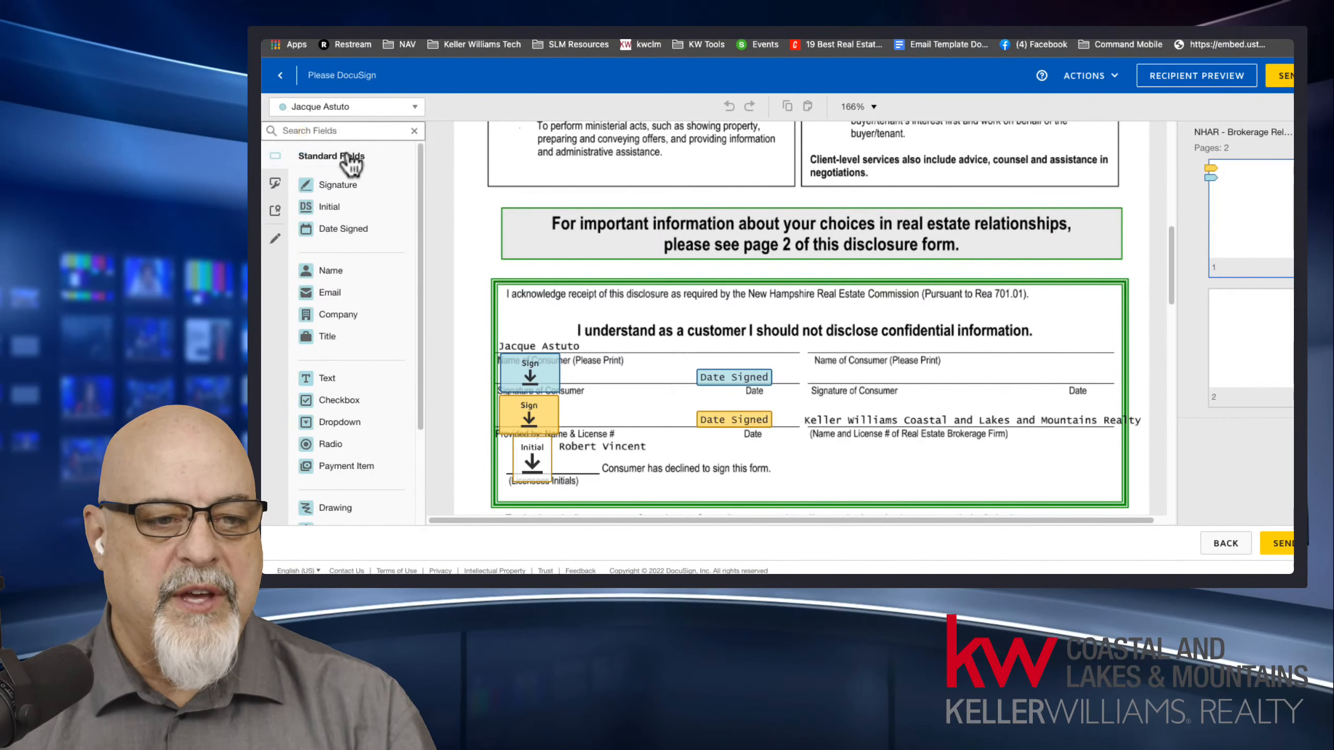
drag(341, 221, 834, 331)
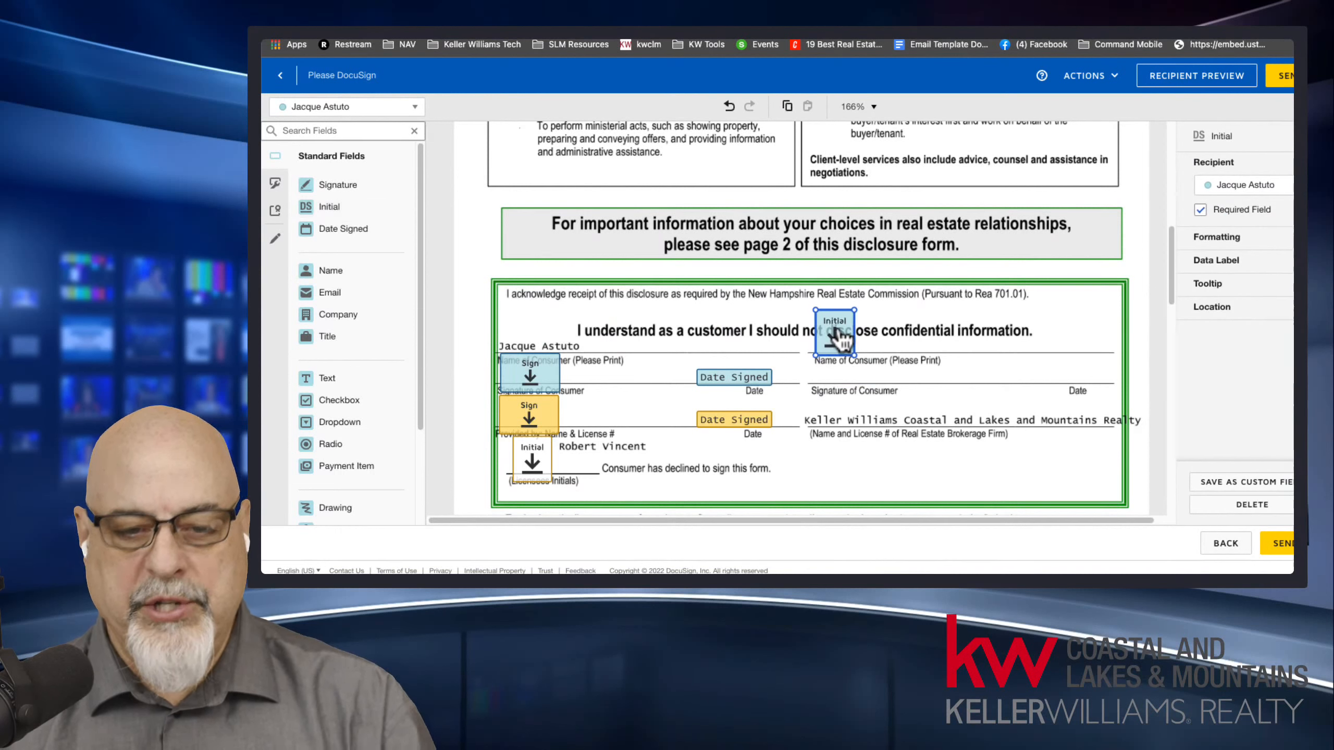
key(Delete)
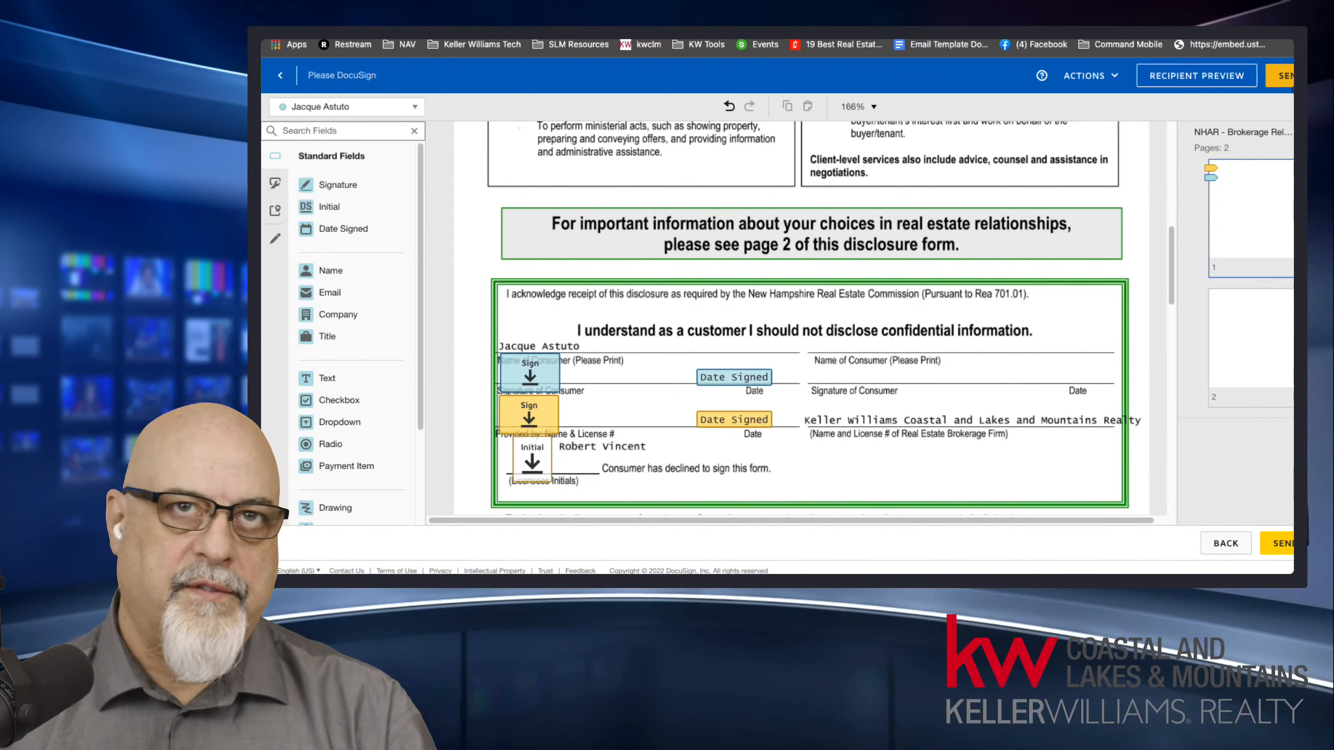
Send the envelope and open its document for review from the Please DocuSign email in the seller's Gmail inbox.
click(1284, 76)
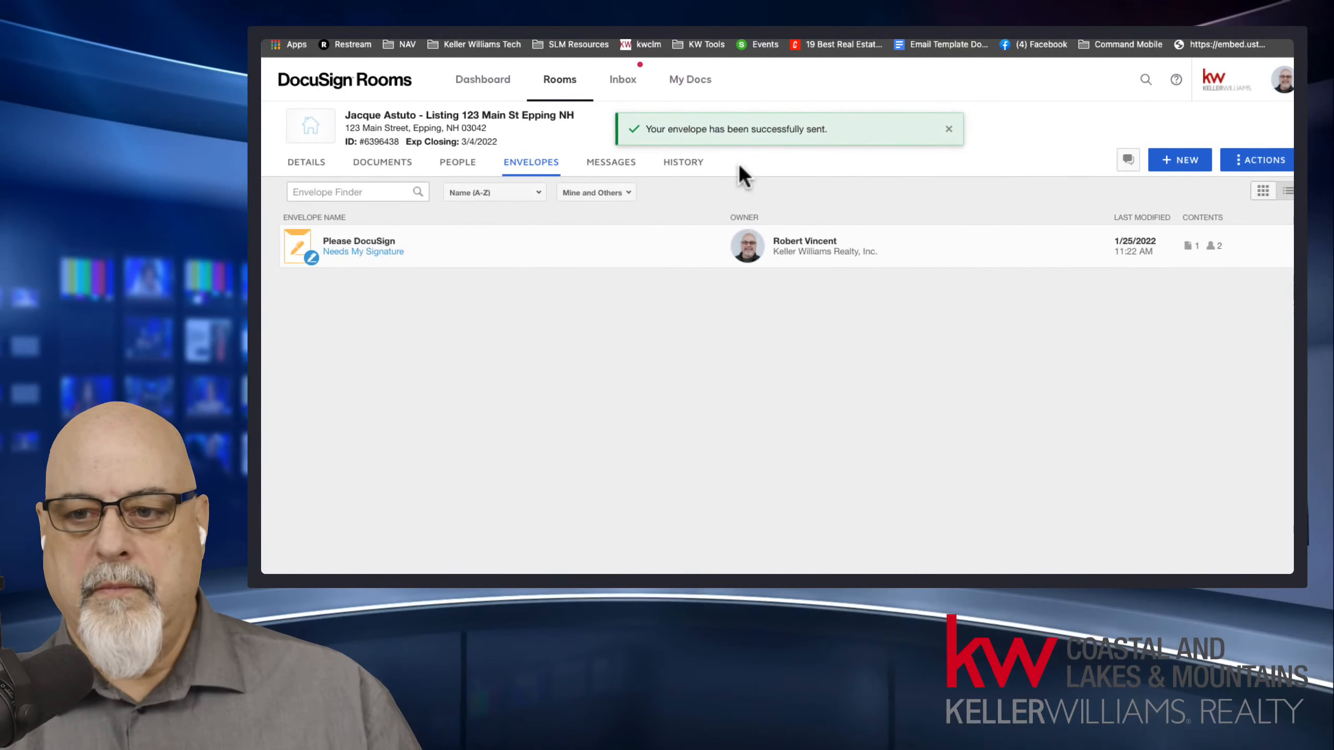
click(1288, 26)
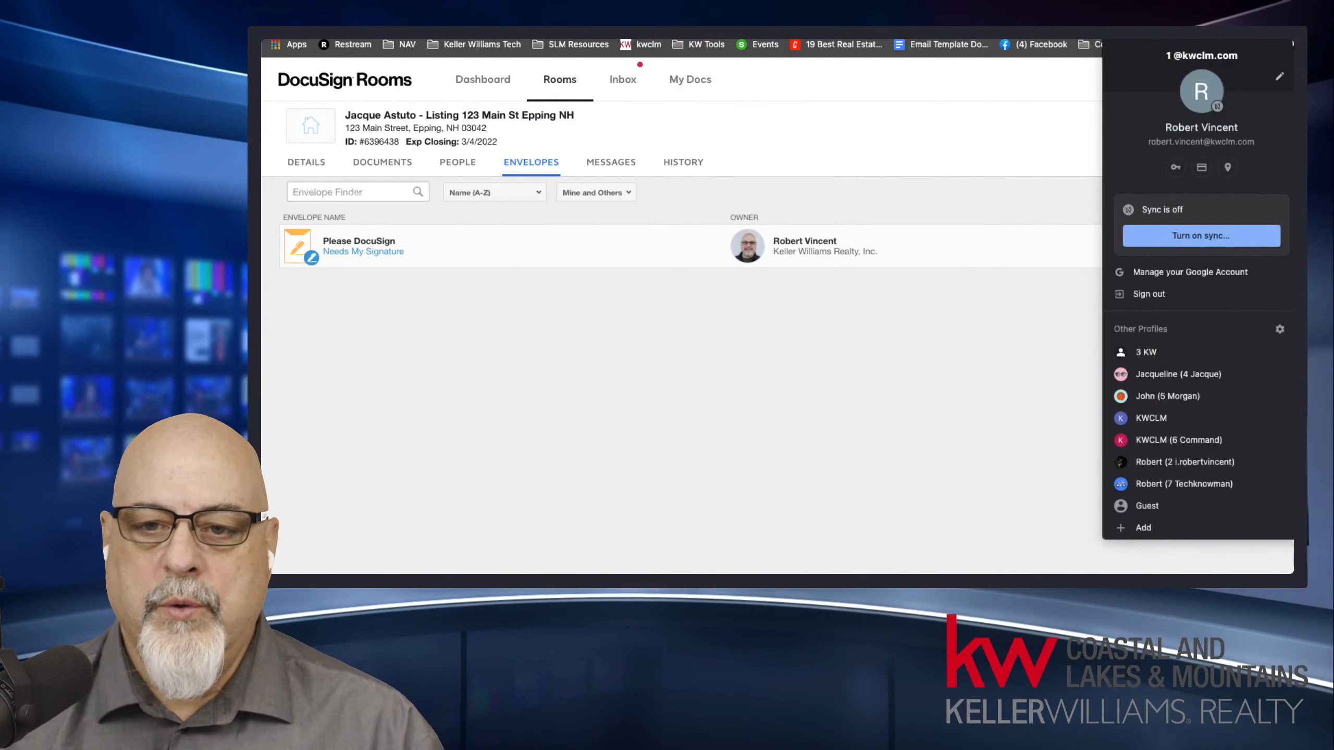
click(1181, 374)
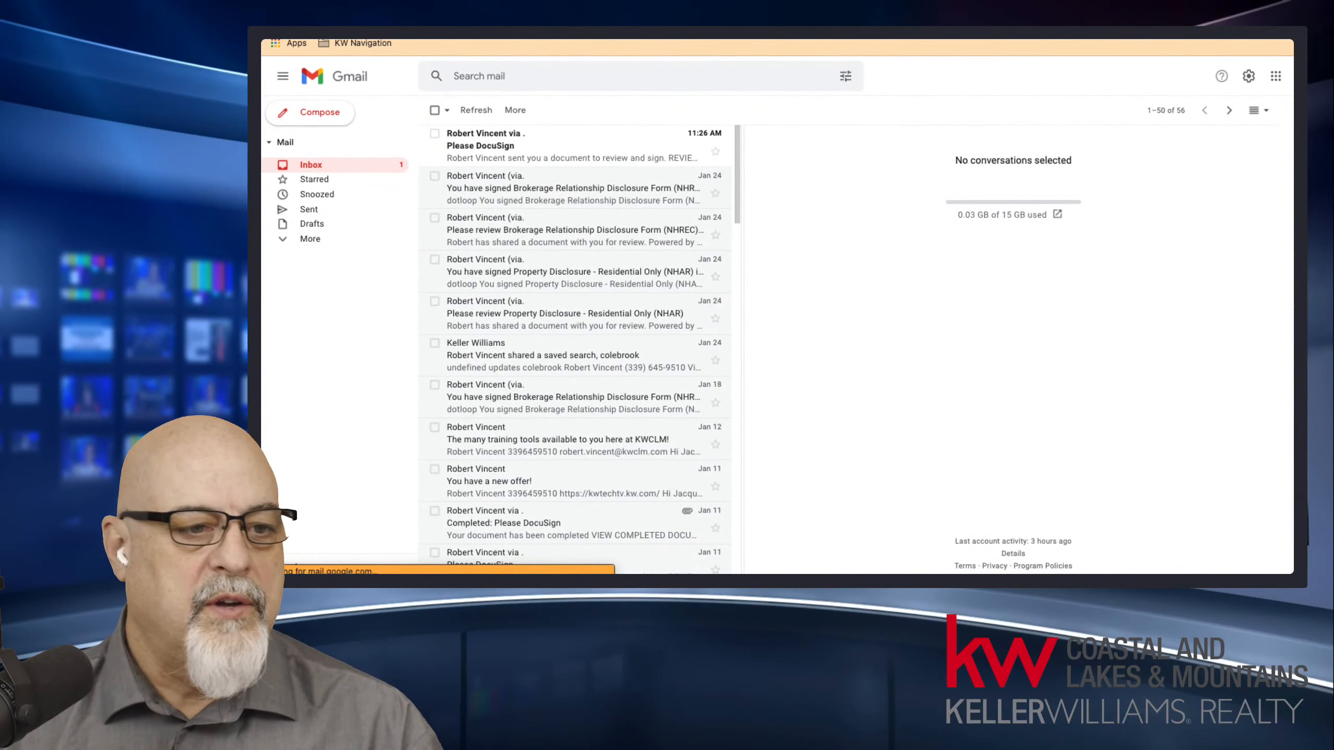
click(540, 158)
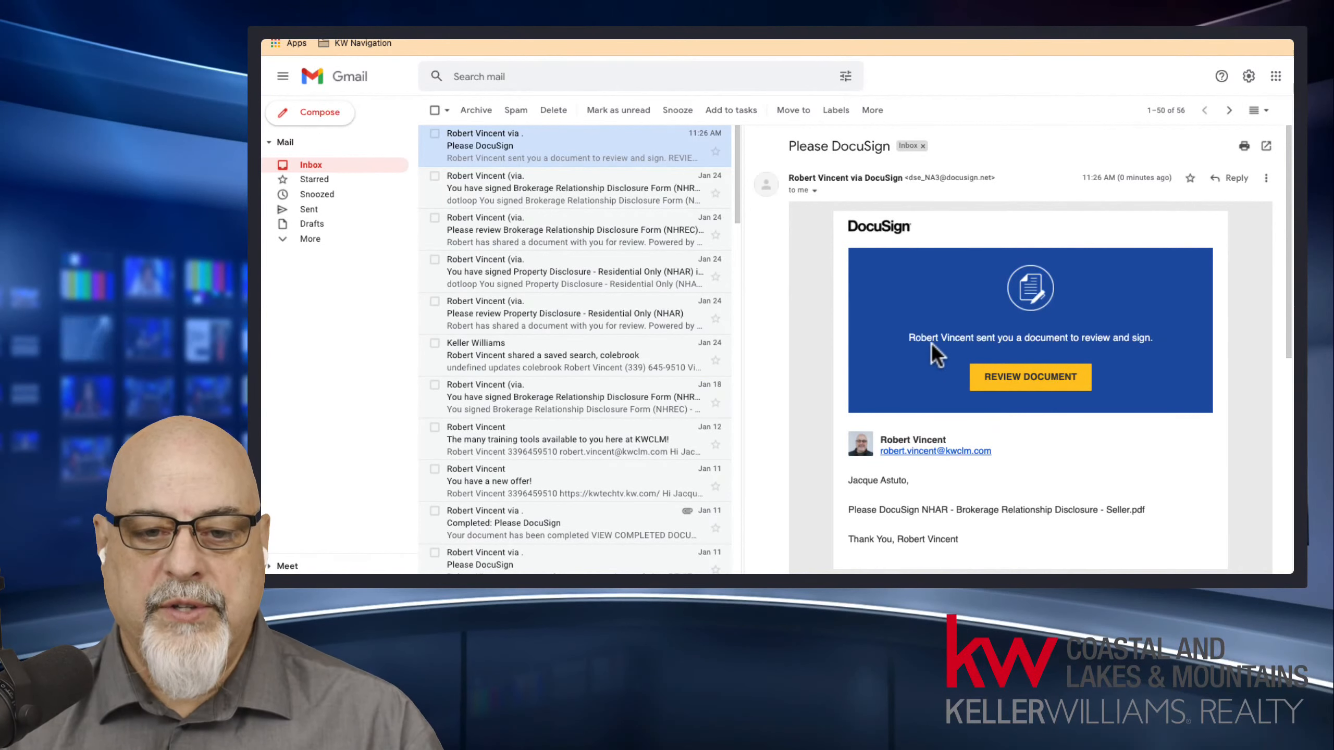
drag(917, 338, 1040, 391)
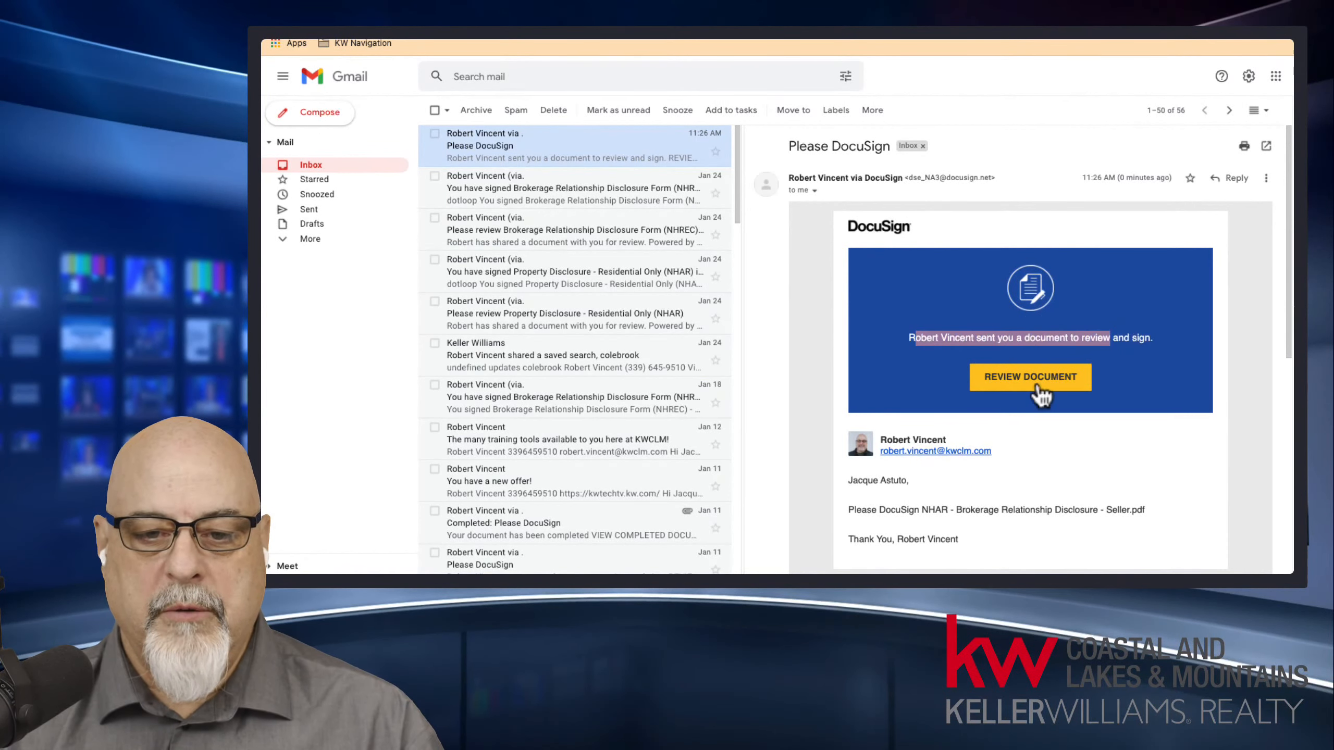
click(1038, 382)
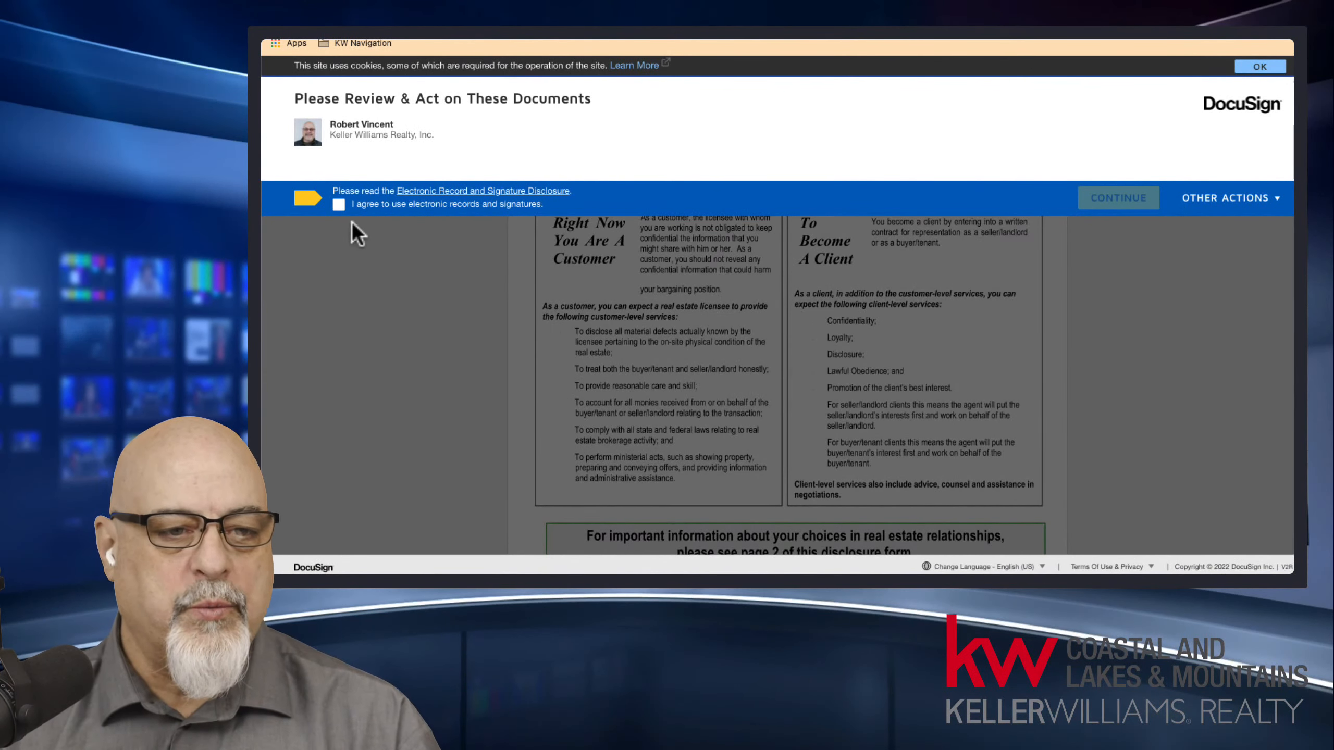
Agree to use electronic records and signatures, and sign the required seller field by adopting the preset signature style.
click(339, 205)
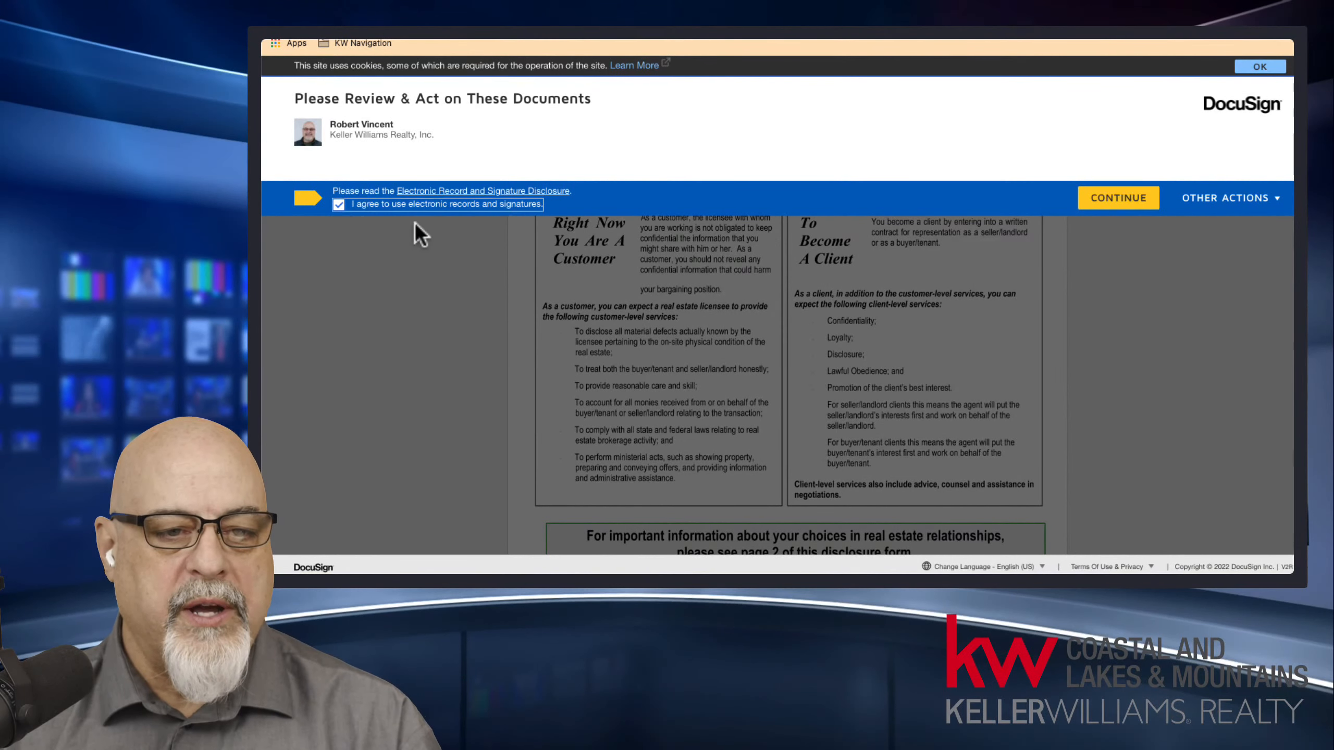
click(1154, 206)
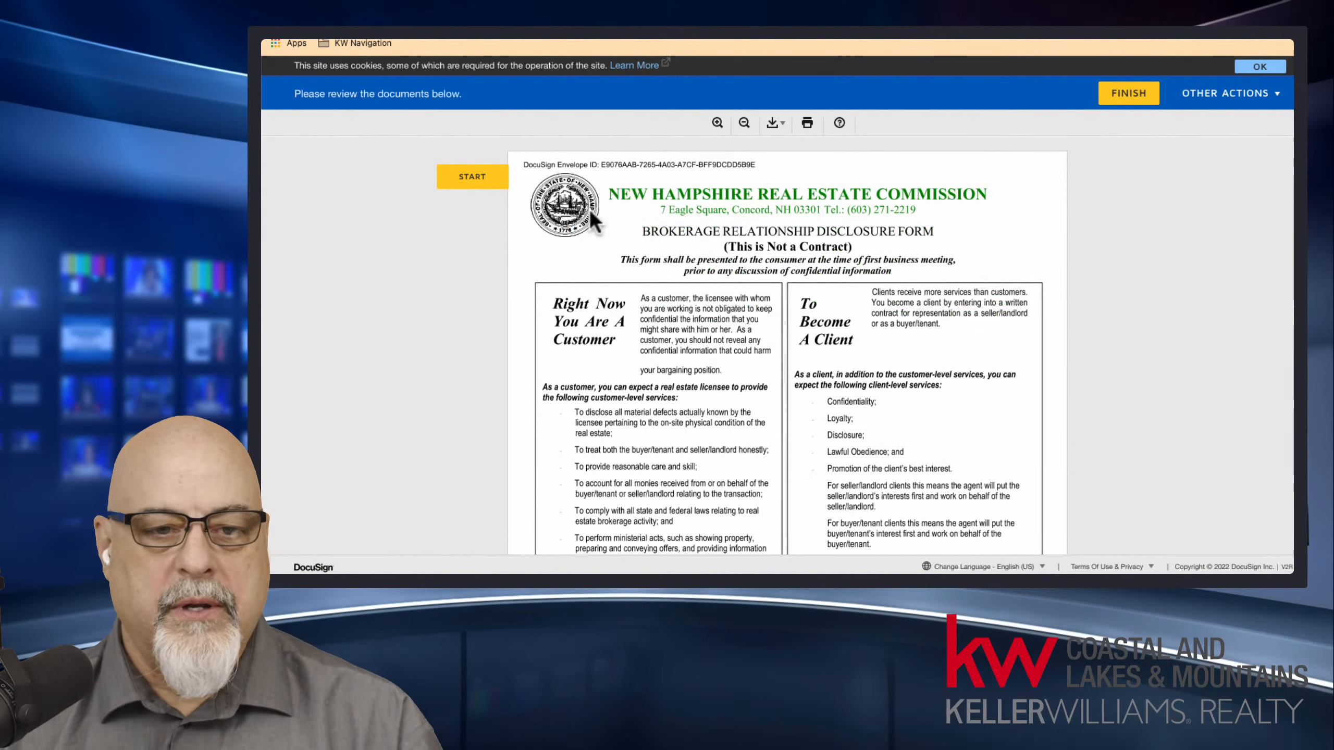
click(472, 177)
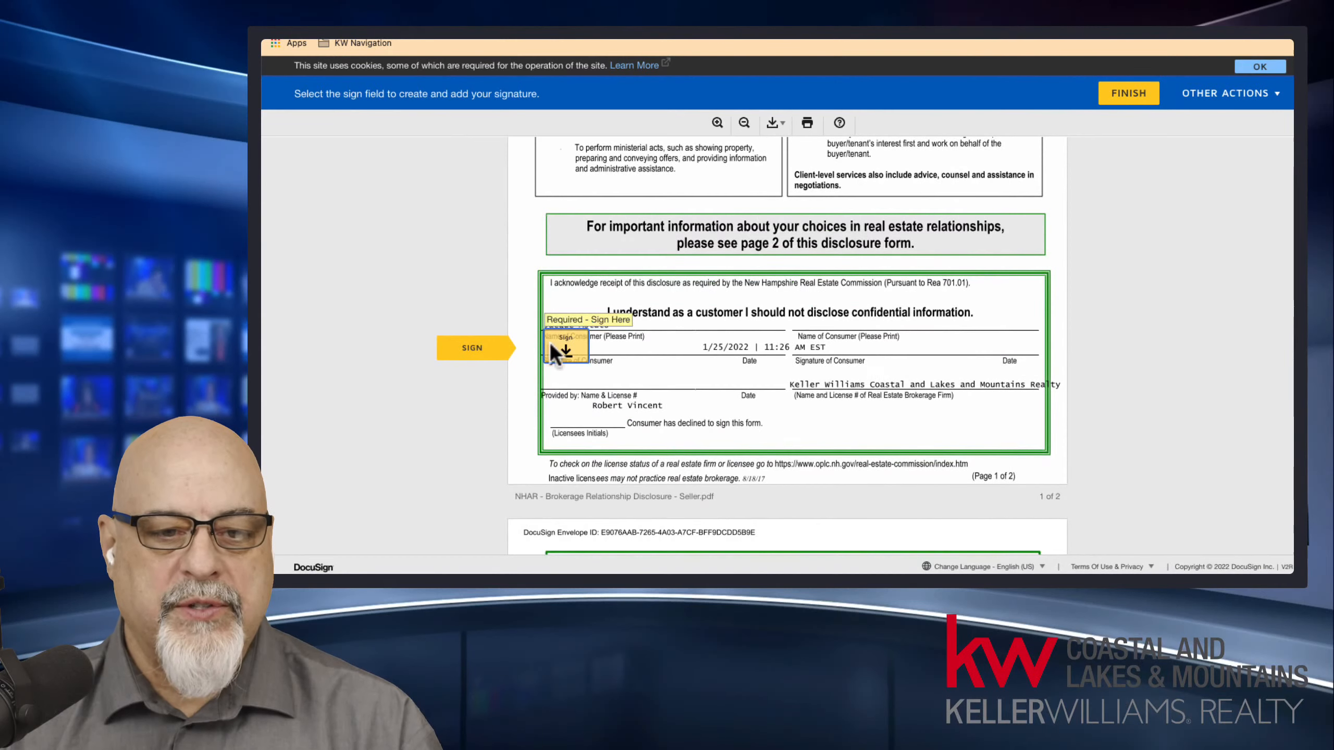
click(551, 347)
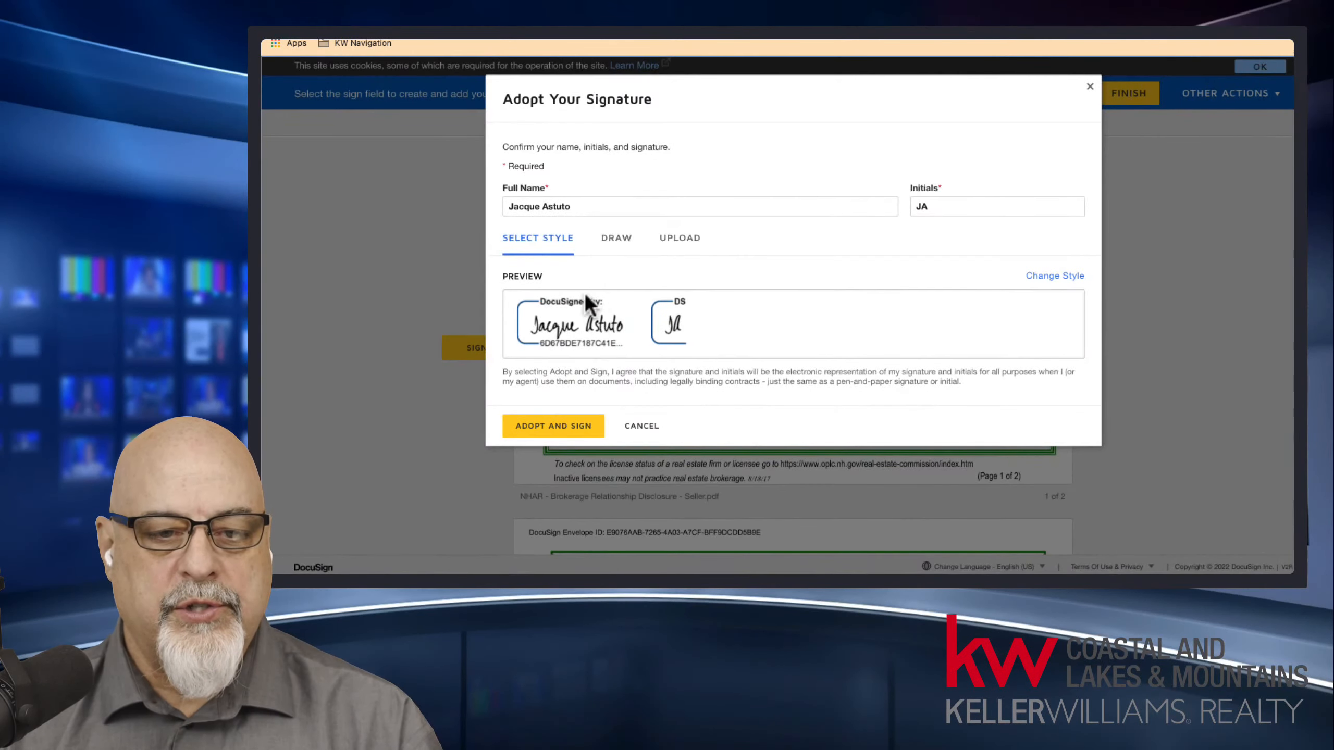
click(576, 434)
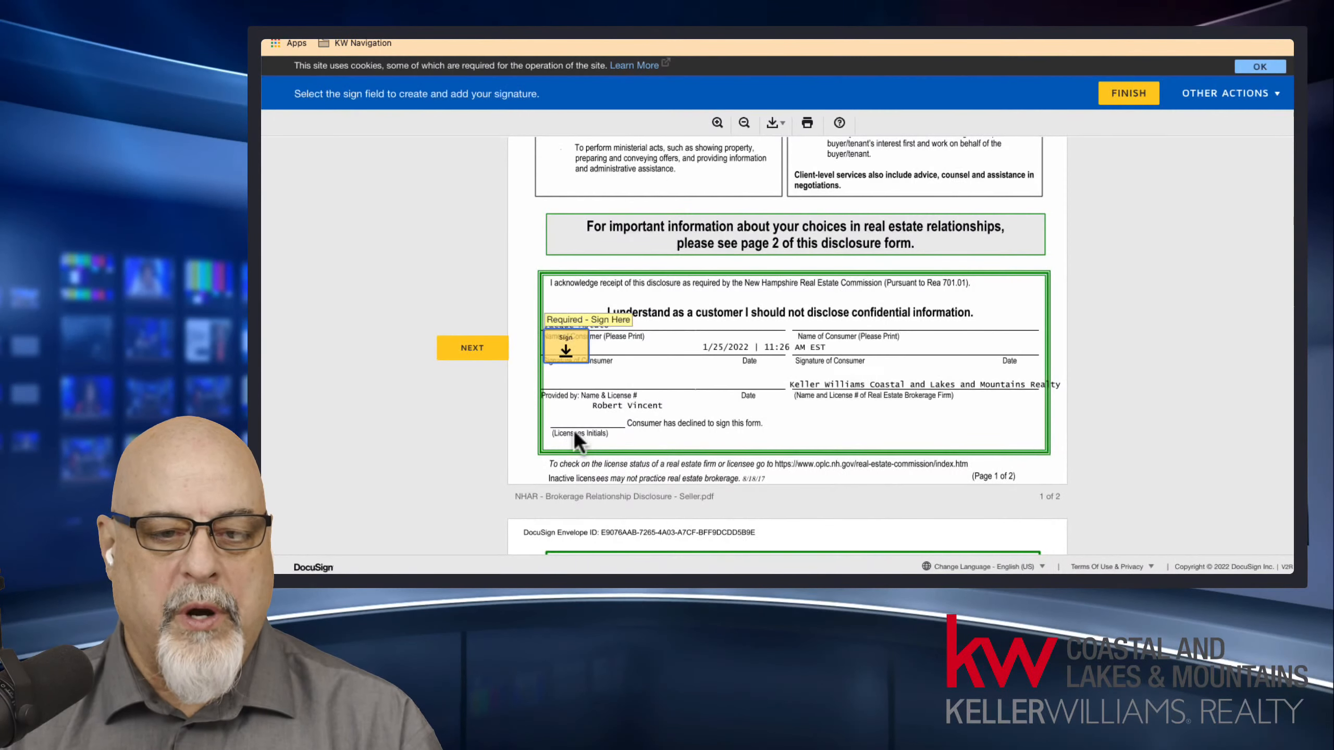
Check the date beside the seller's signature and finish signing the disclosure form.
drag(704, 346, 821, 346)
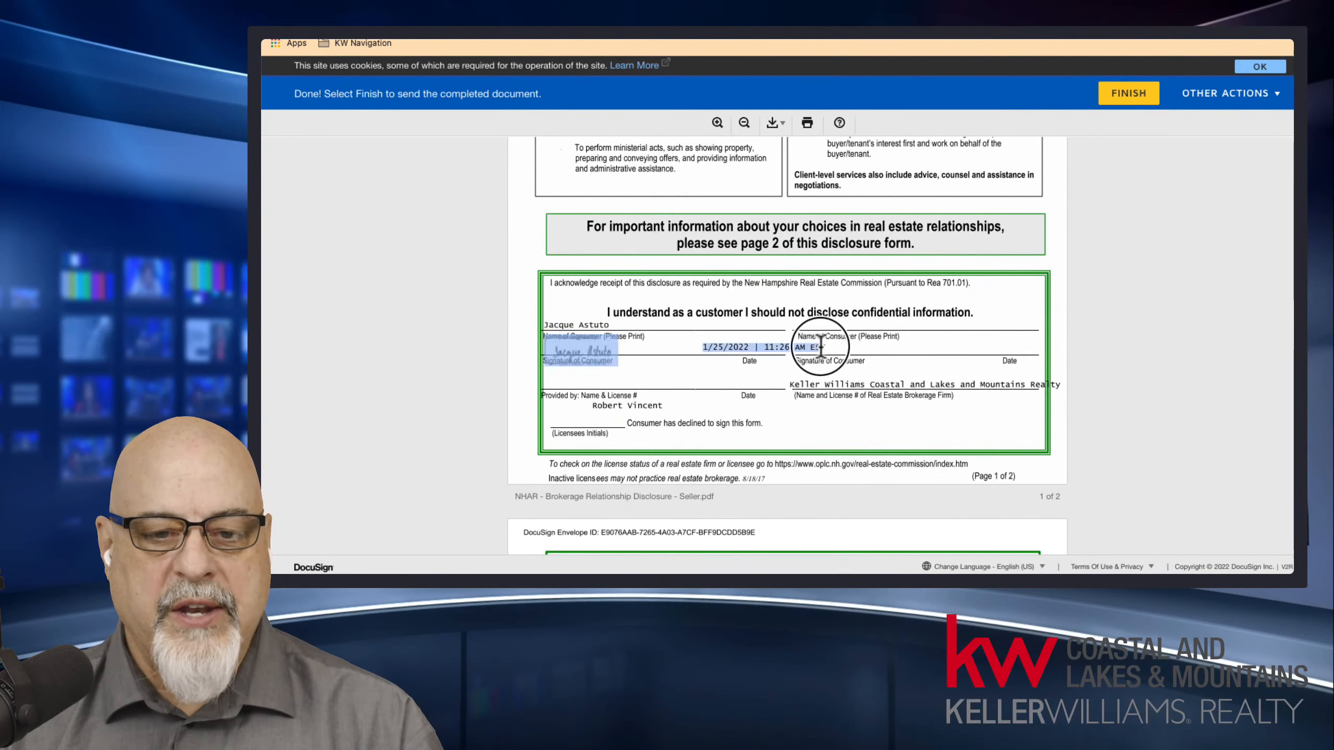
click(832, 345)
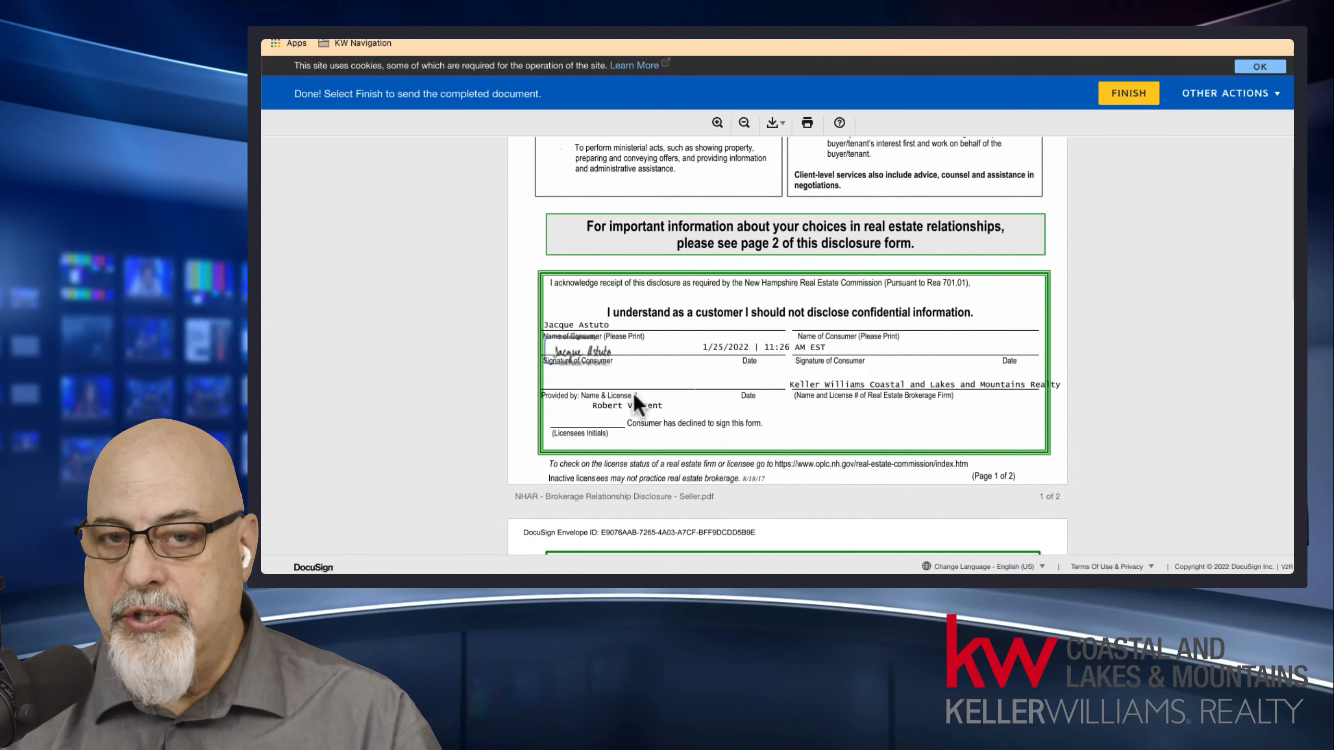
click(1133, 105)
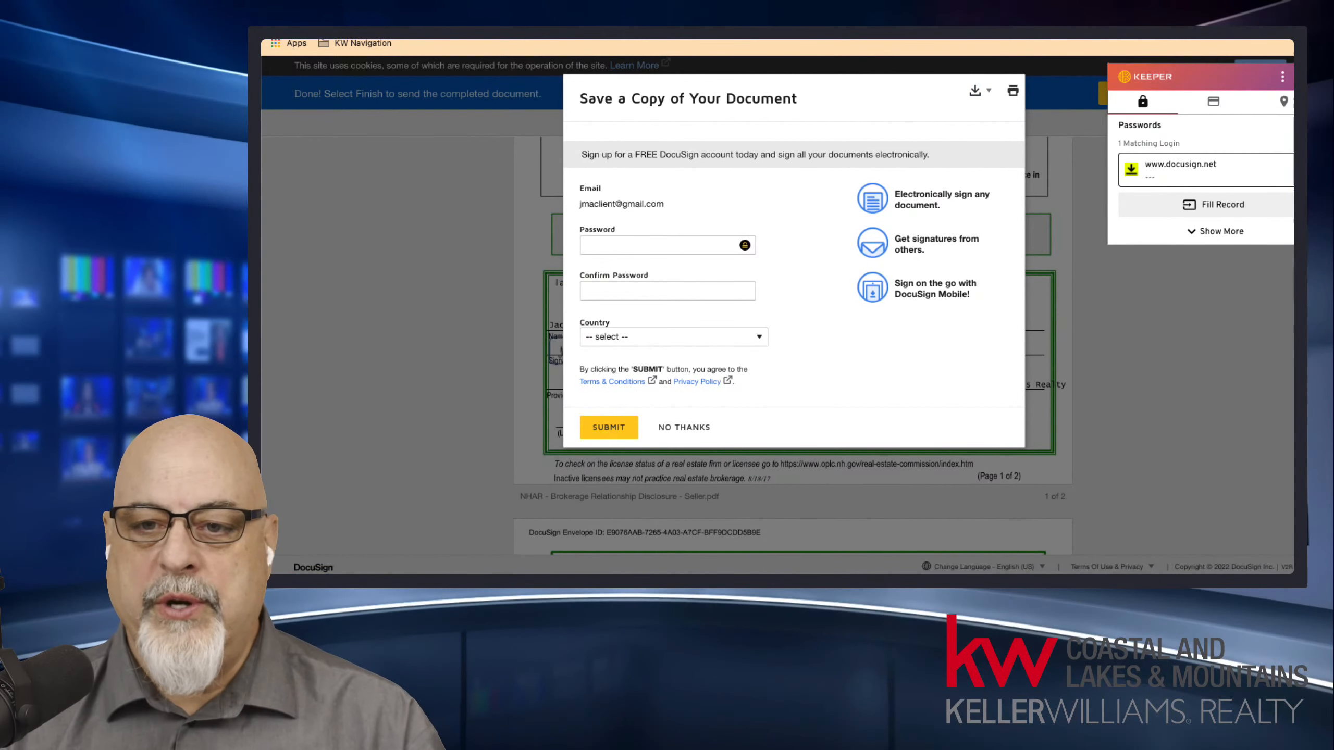
Dismiss the password manager prompt, decline the offer to create a DocuSign account, and close the seller's finished signing page.
click(1293, 144)
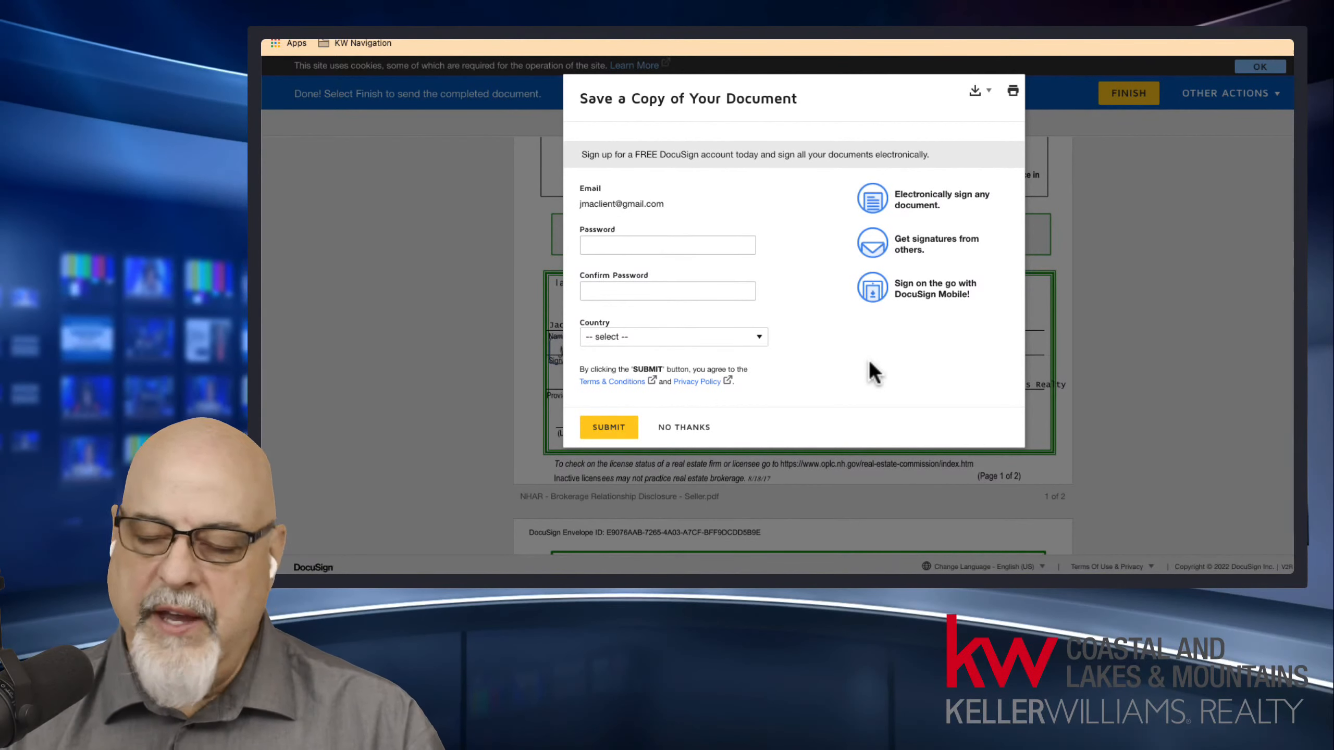
click(684, 428)
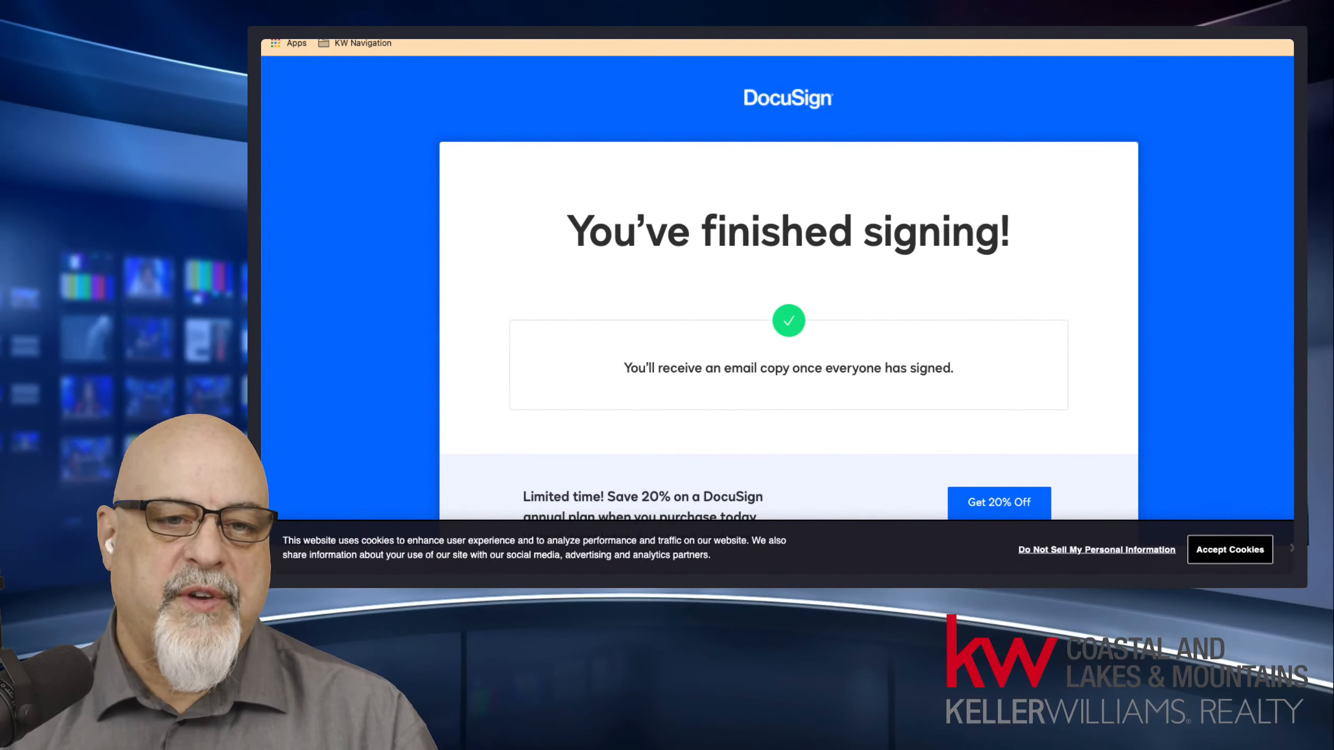
key(super+w)
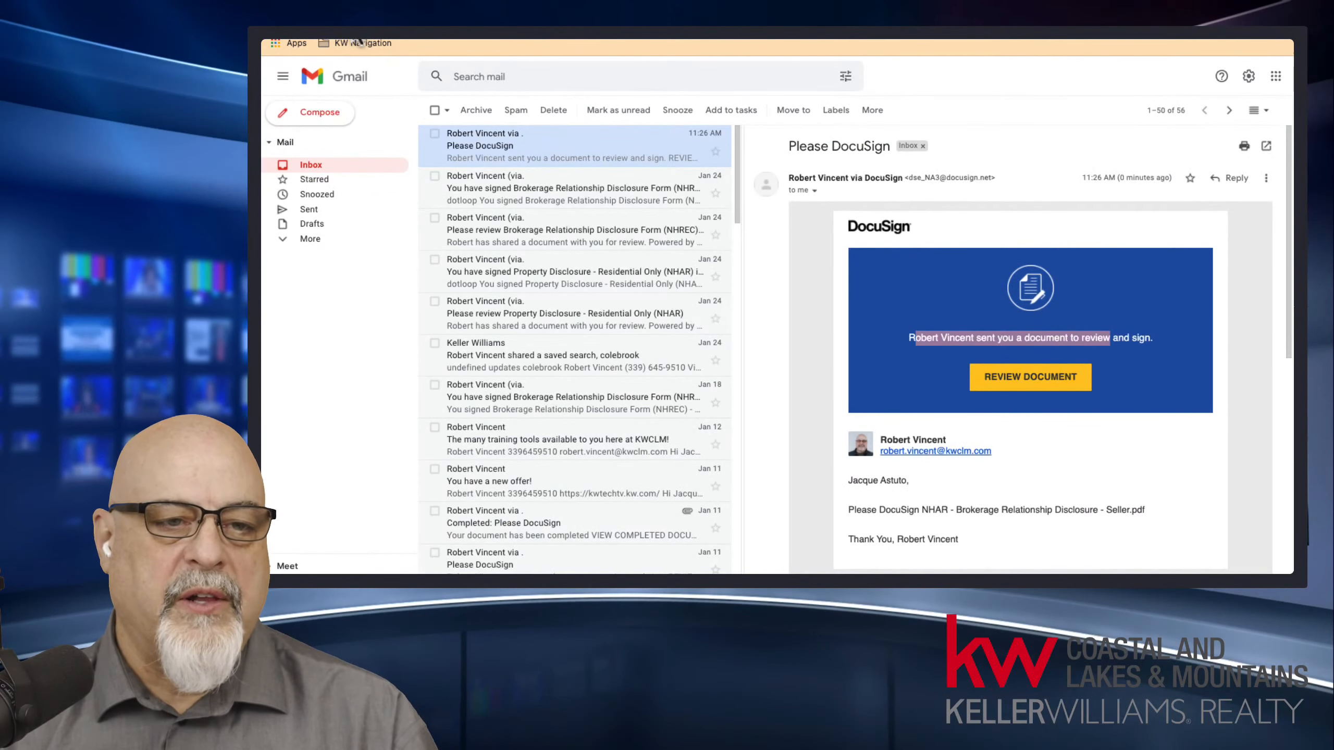
Return to the listing room's envelopes in DocuSign Rooms, open the Please DocuSign envelope, and check the signing status of the seller and listing agent.
key(super+r)
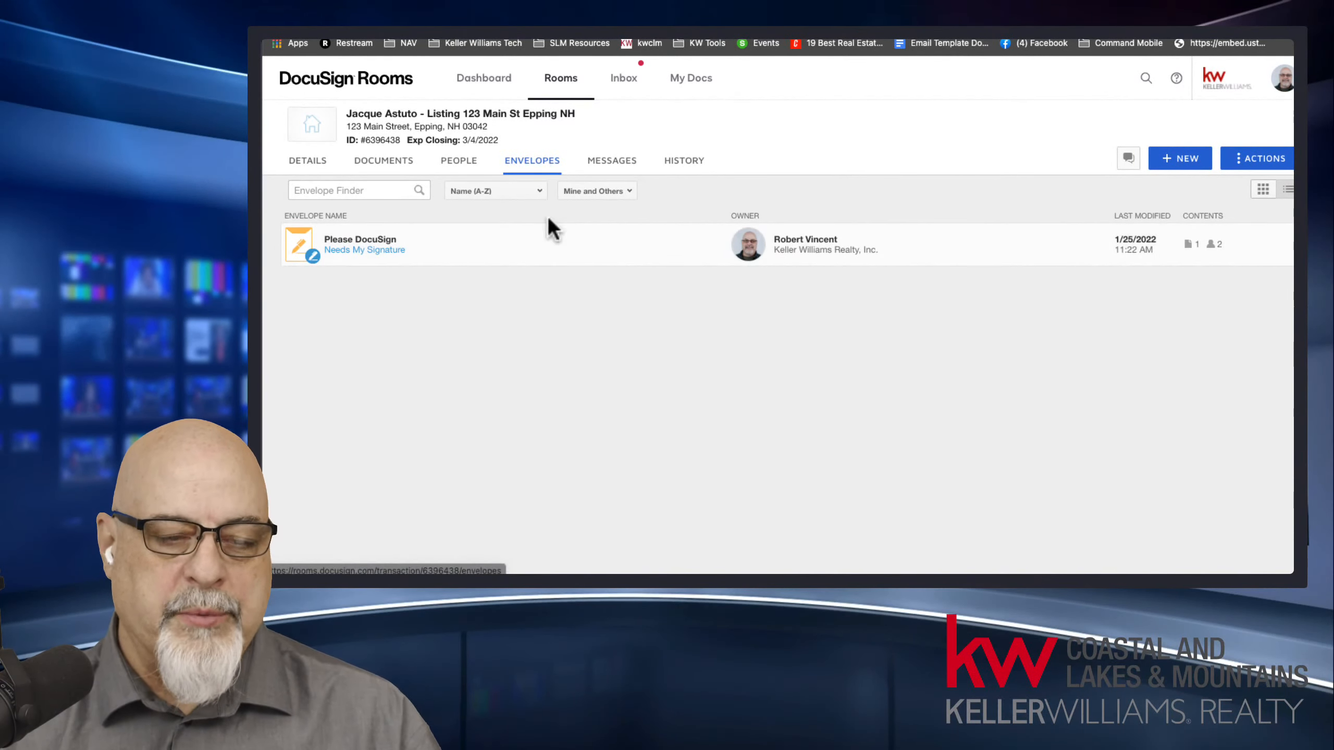
click(346, 251)
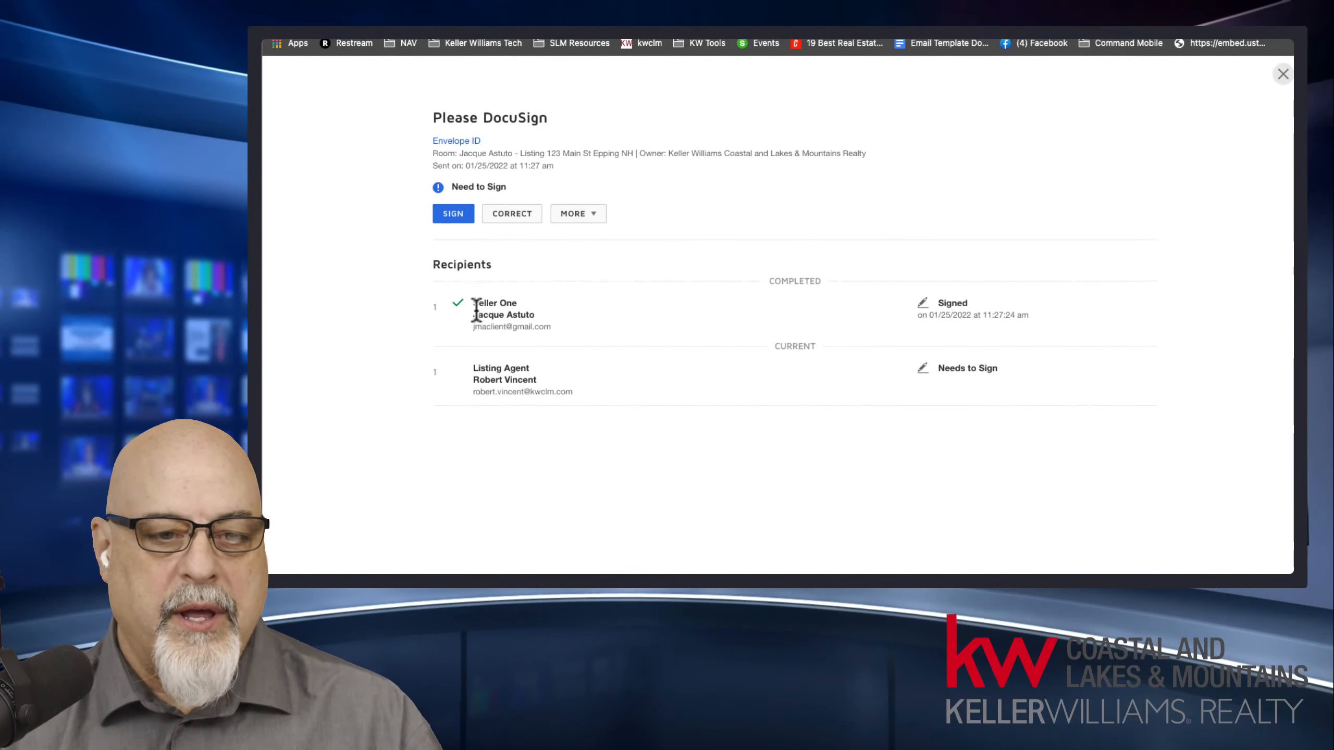
drag(474, 305, 1039, 333)
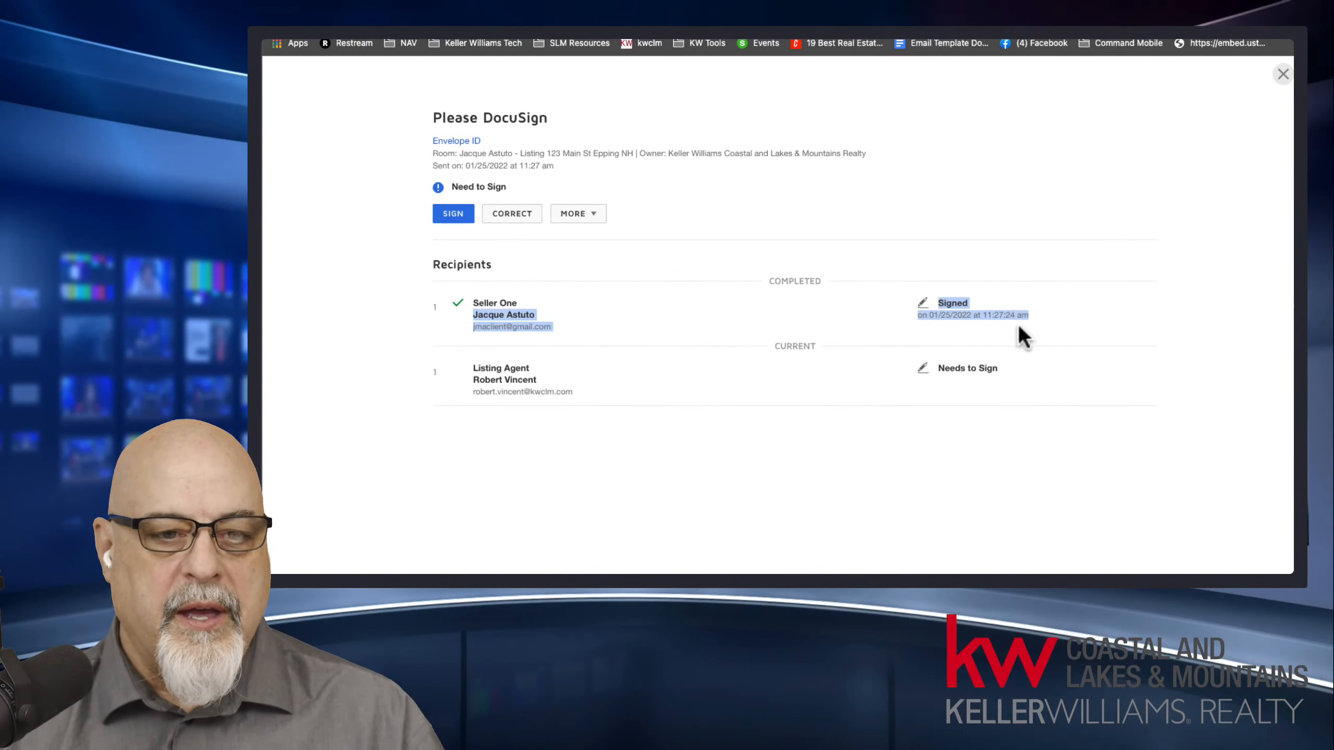
drag(475, 368, 566, 379)
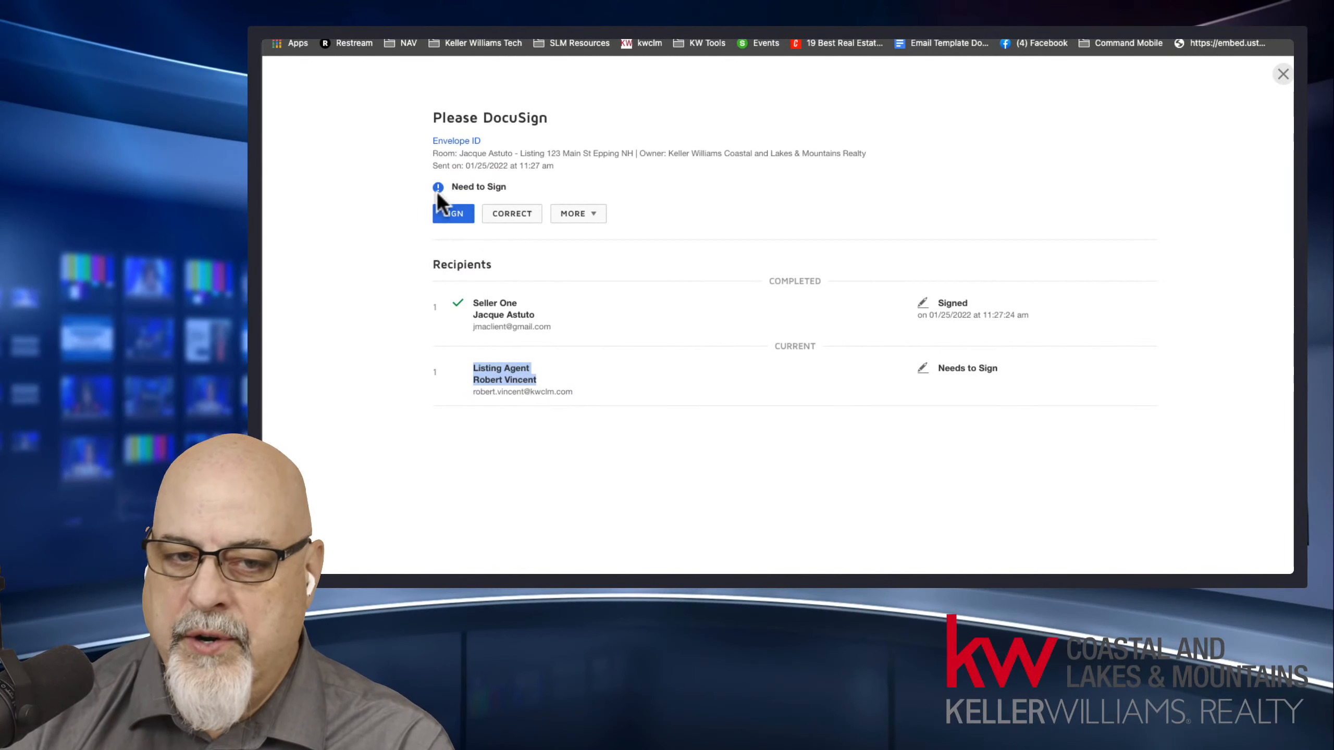
Open the envelope for signing as the listing agent, allow location access, and continue to the disclosure form.
click(454, 215)
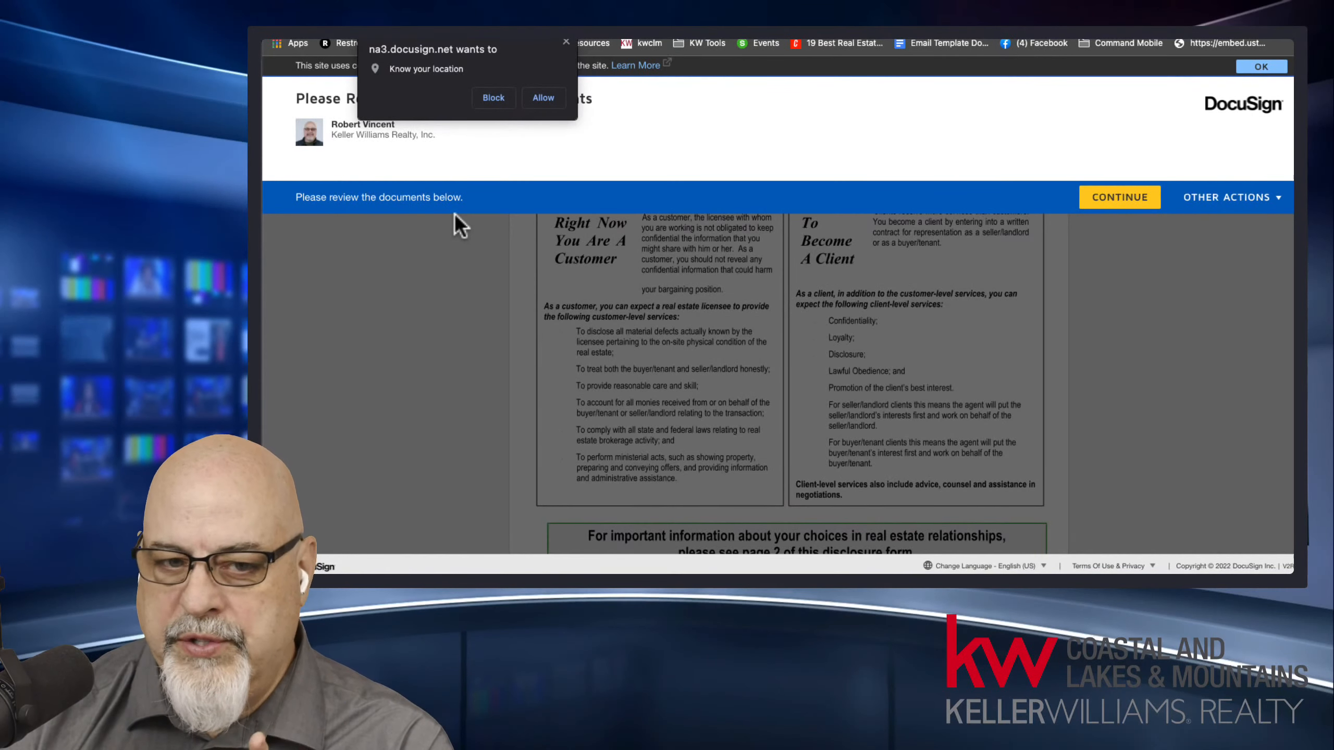
click(544, 90)
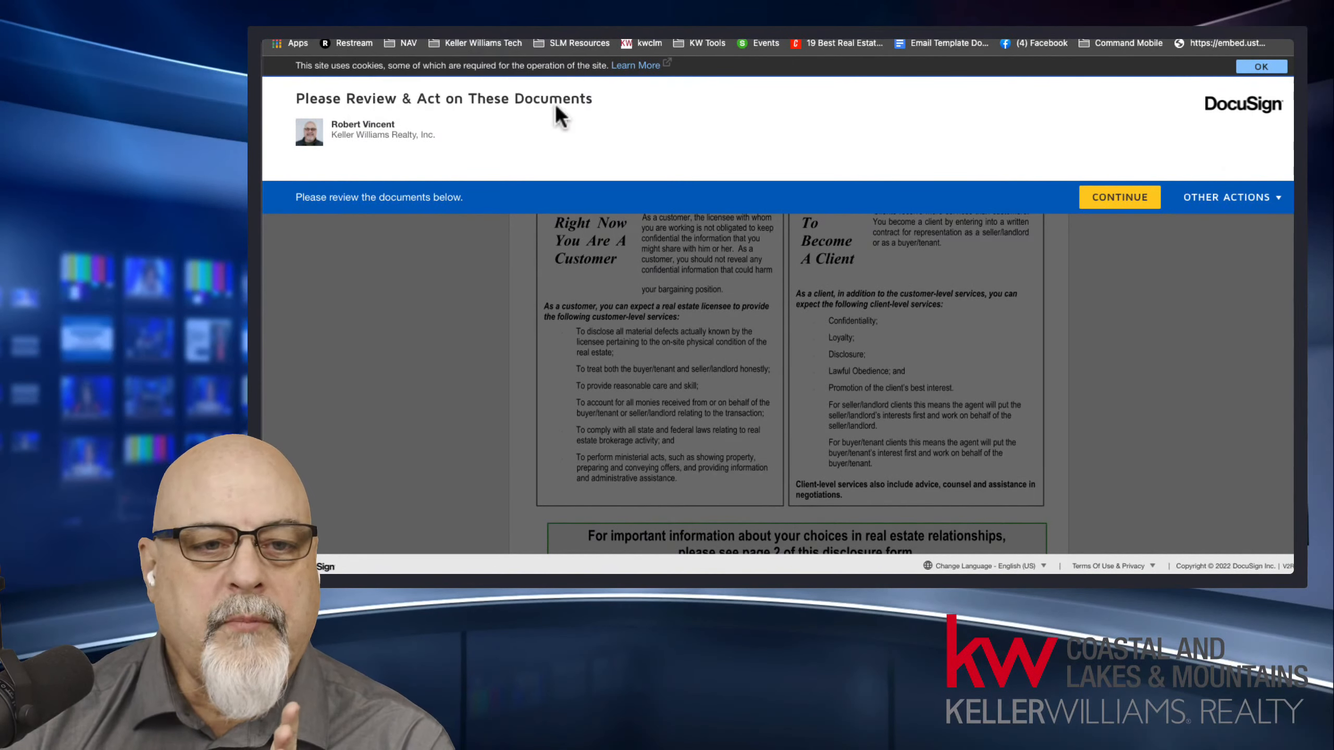
click(1108, 197)
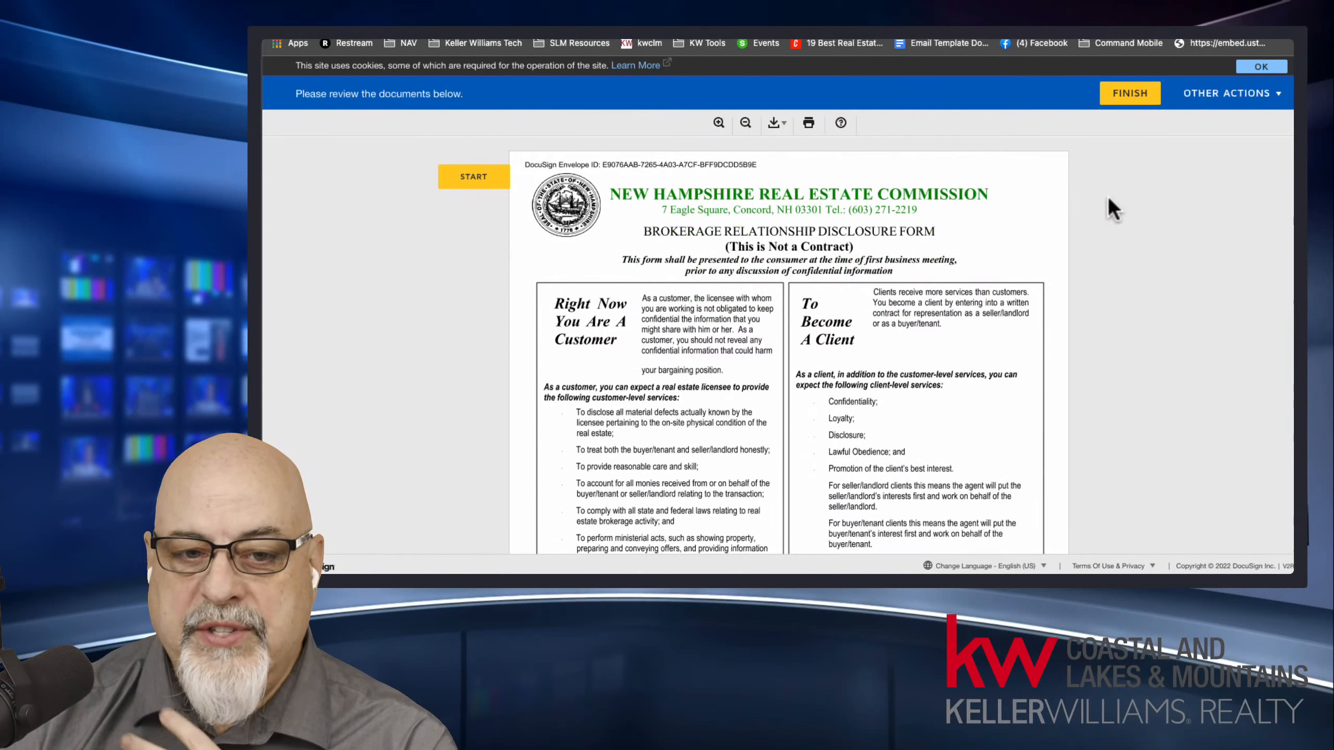
Sign the required listing agent field in the acknowledgement section, leave the optional initials empty, and finish the document.
click(473, 180)
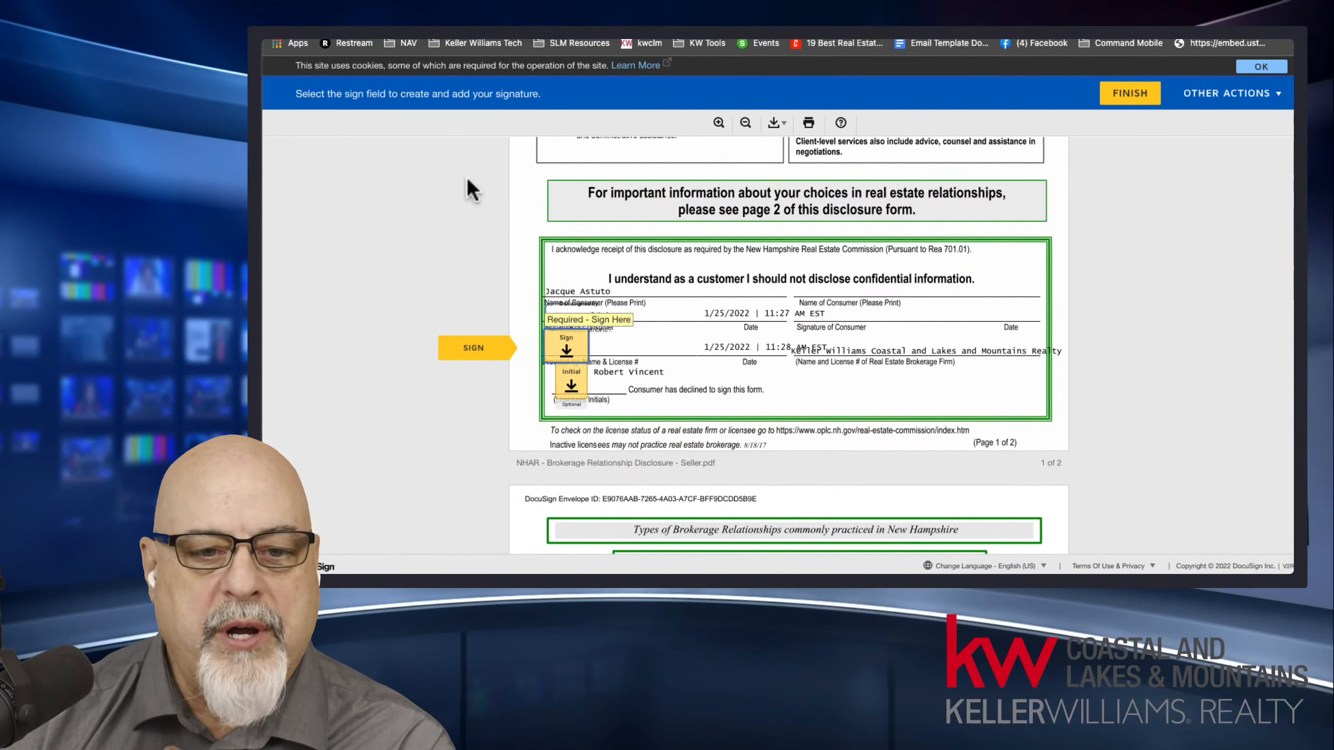
click(578, 350)
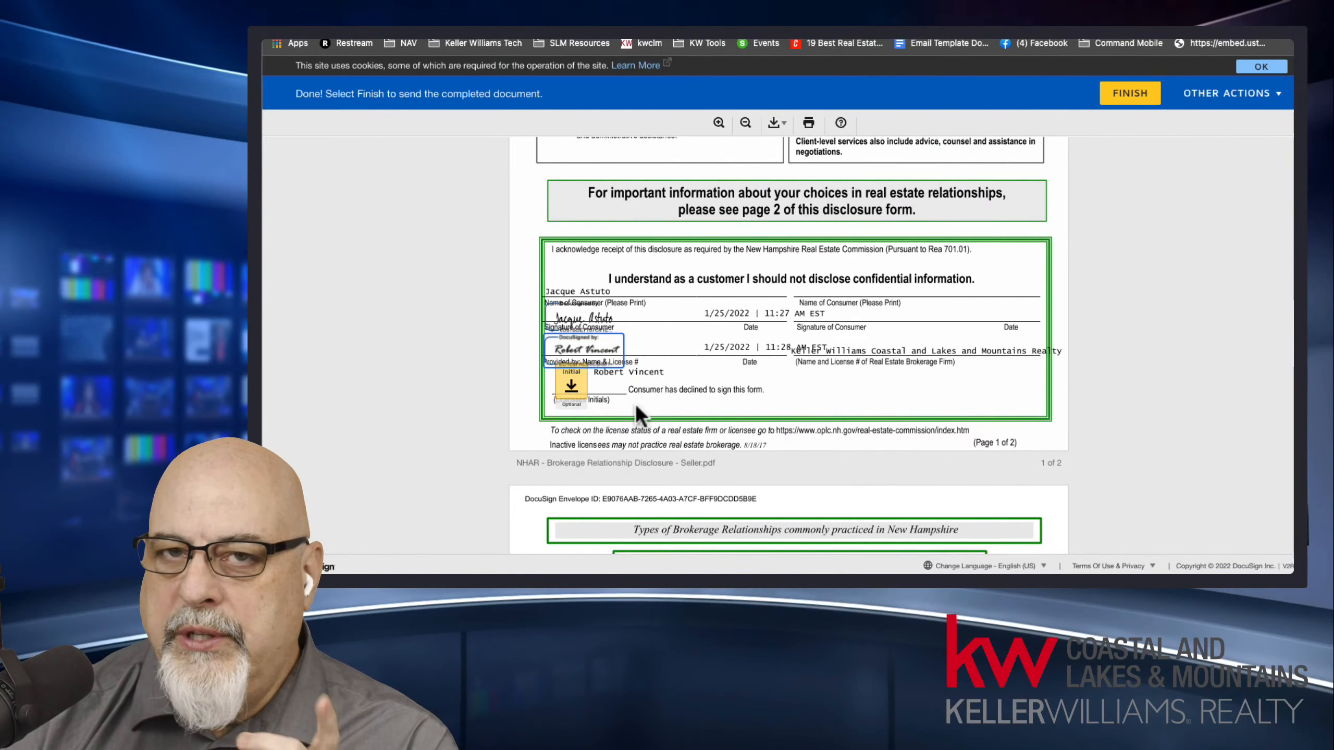
click(552, 290)
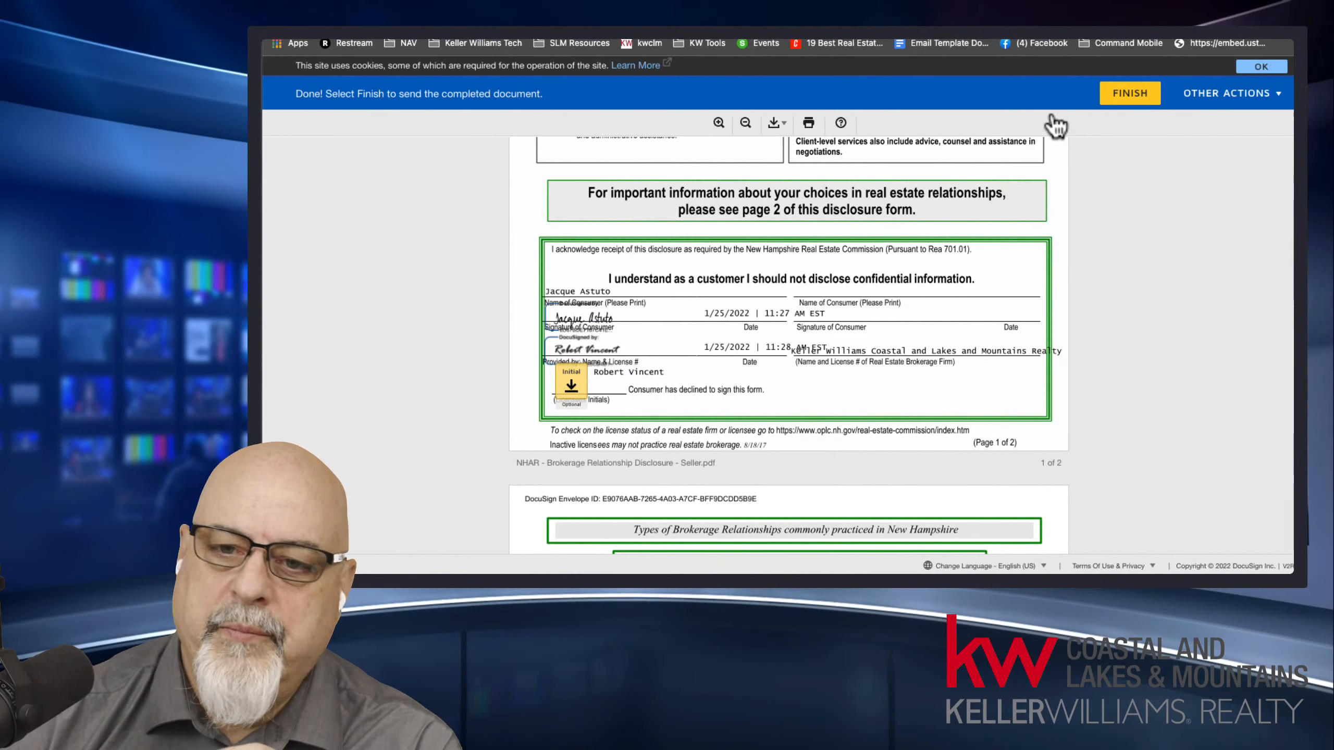
click(1129, 95)
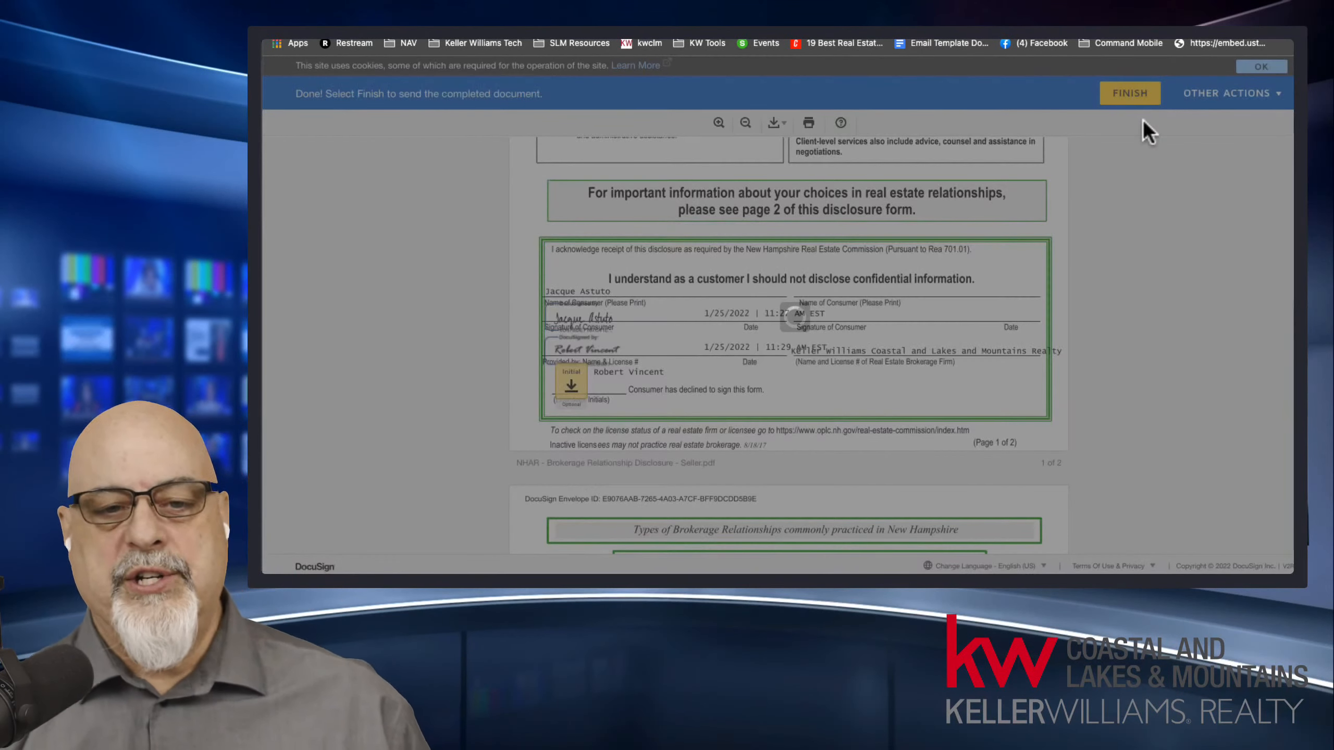
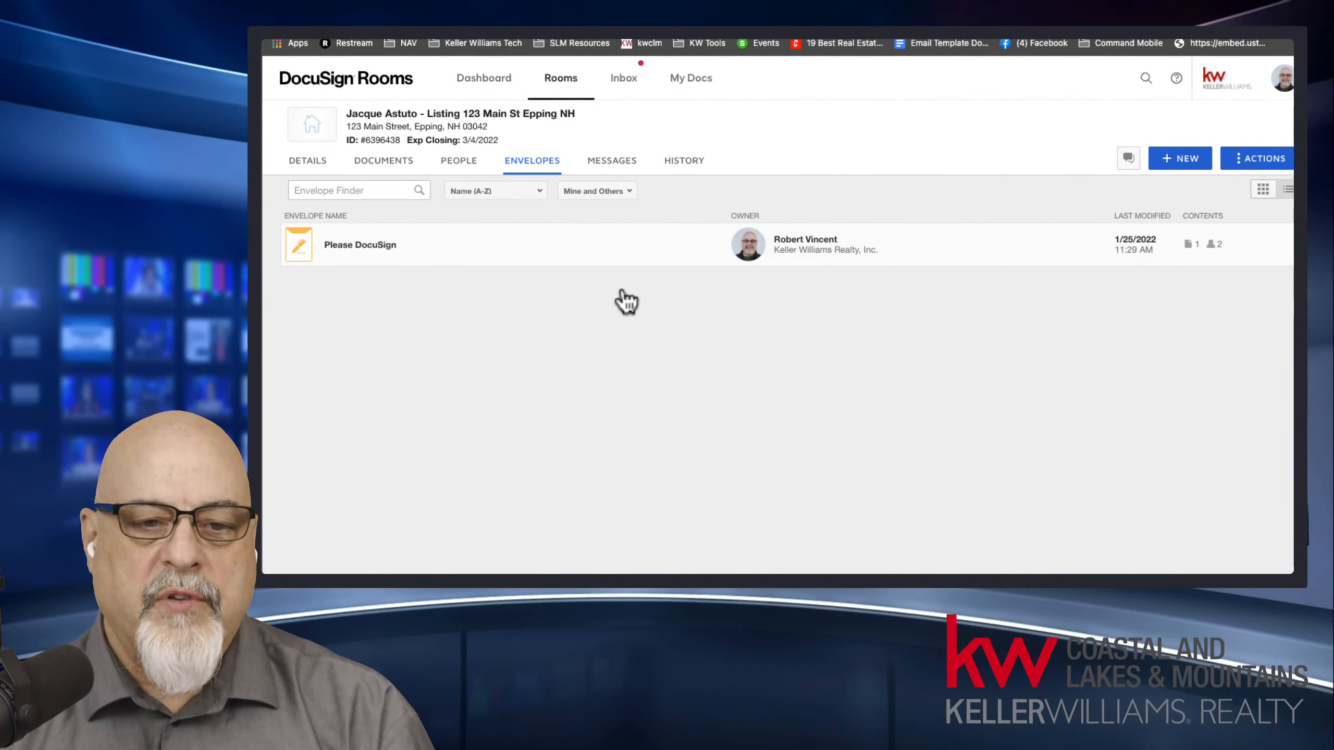
Open the listing room's documents and review the files in the Room Docs folder.
click(391, 163)
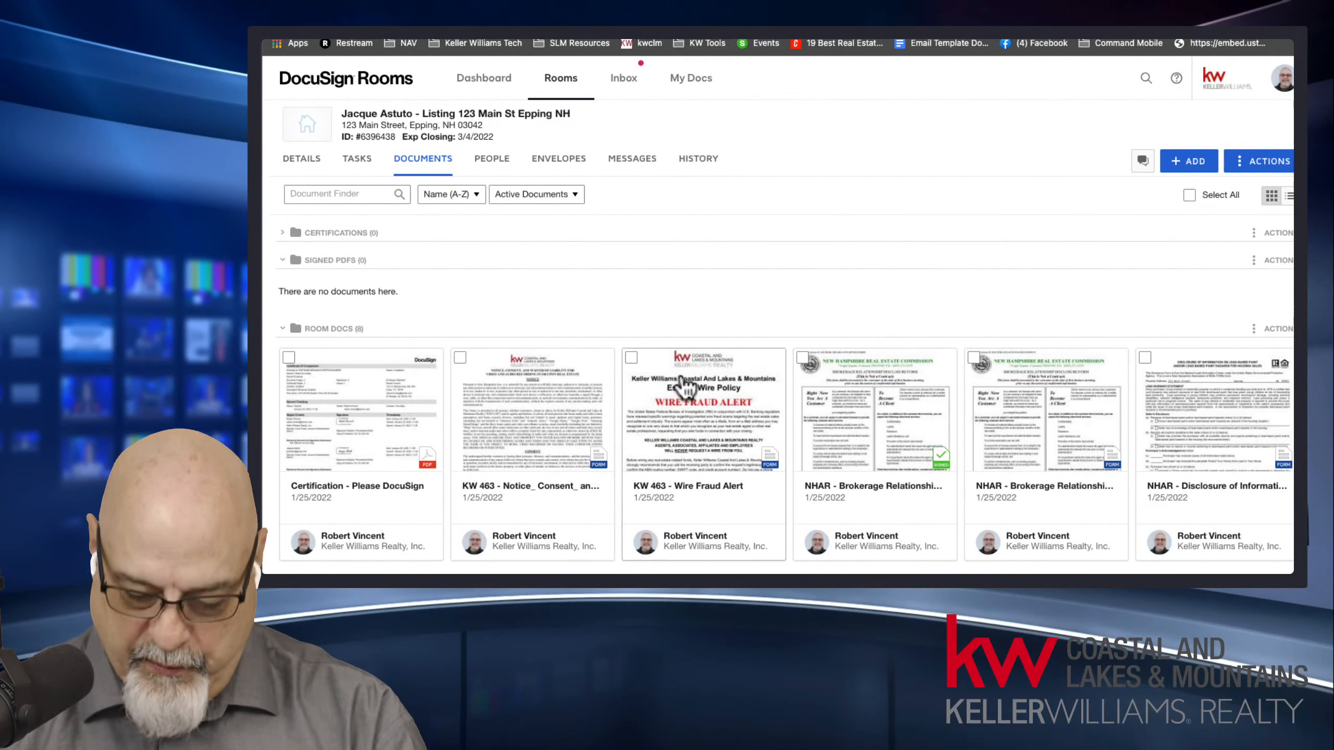
key(ctrl+minus)
key(ctrl+minus)
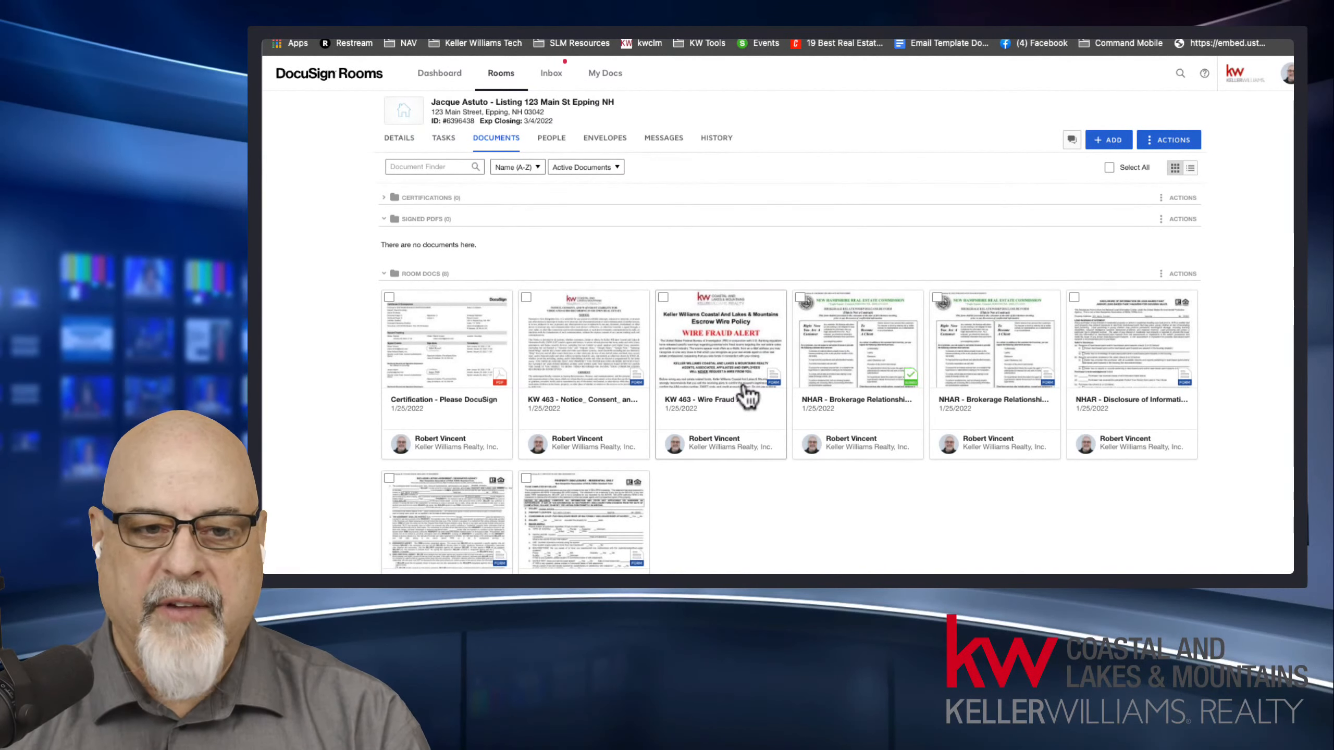
scroll(857, 436, down, 2)
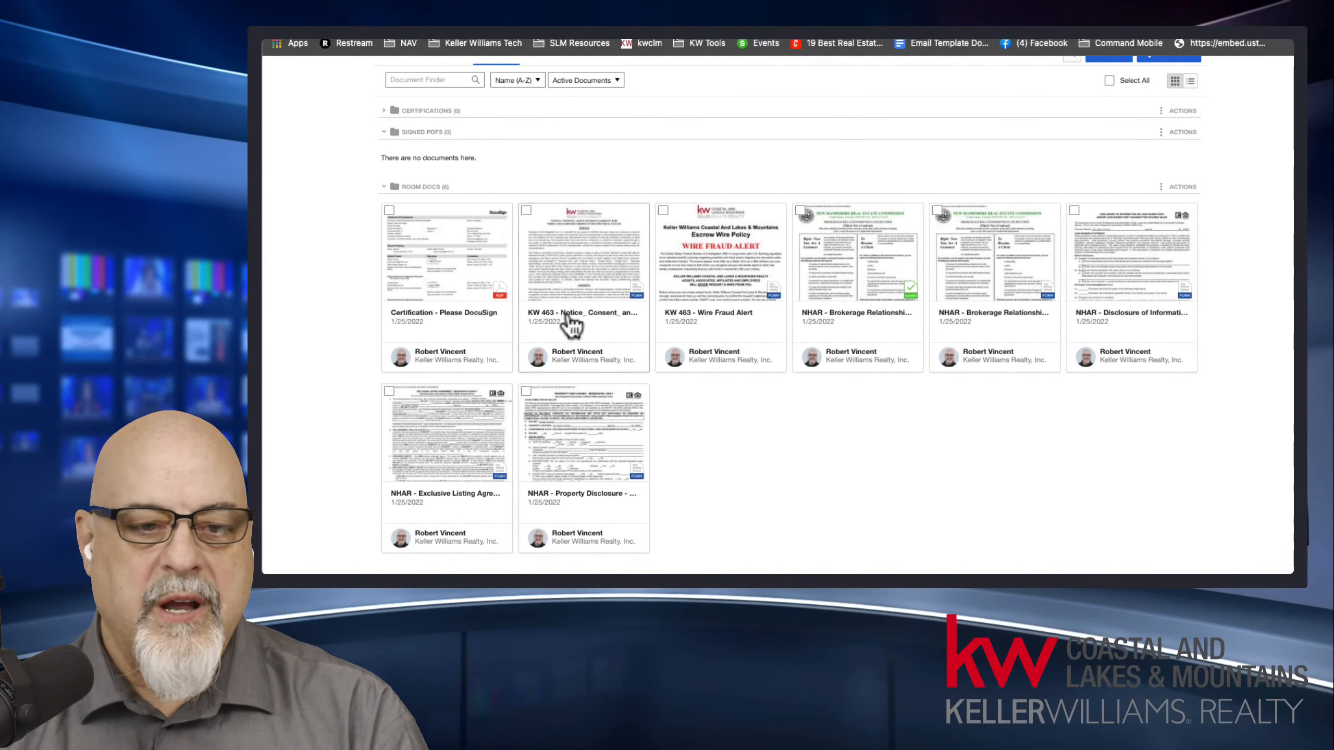
Open the Certification - Please DocuSign document, examine its signer, timestamp and IP address details, and close it.
click(439, 291)
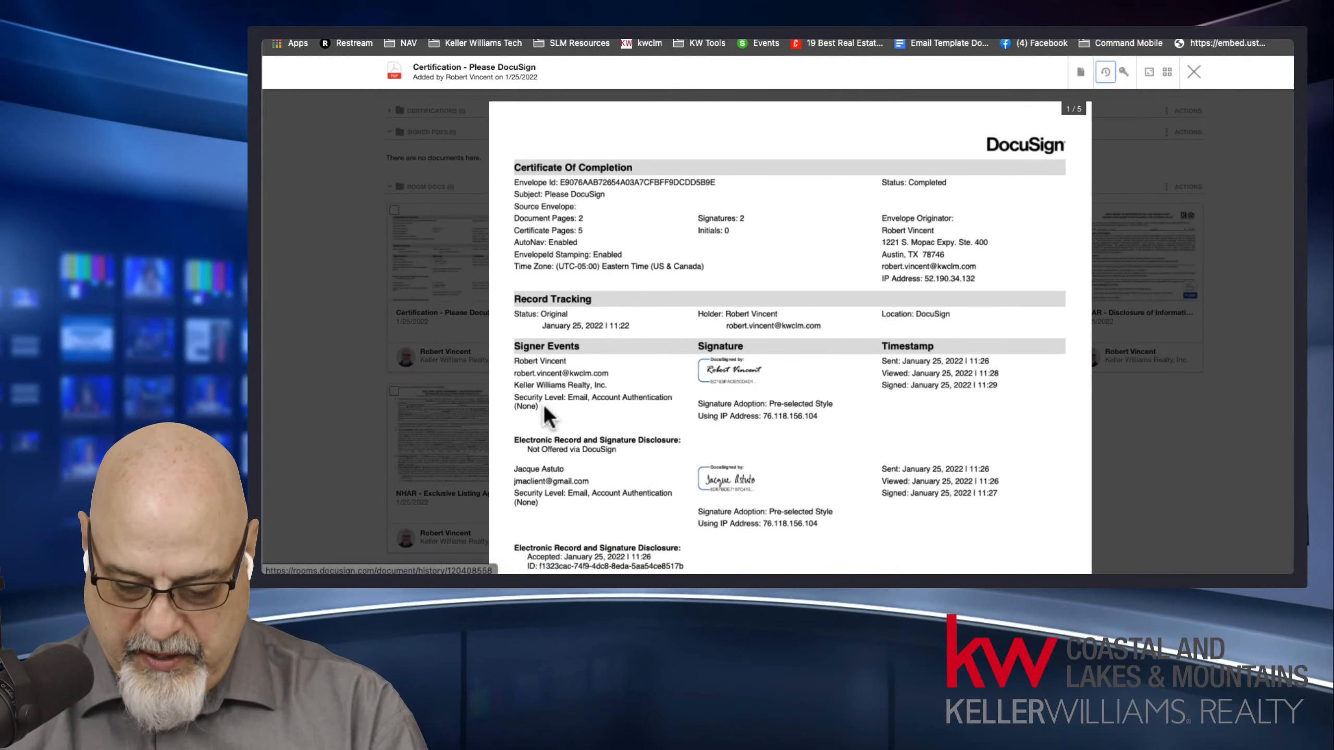
key(super+plus)
key(super+plus)
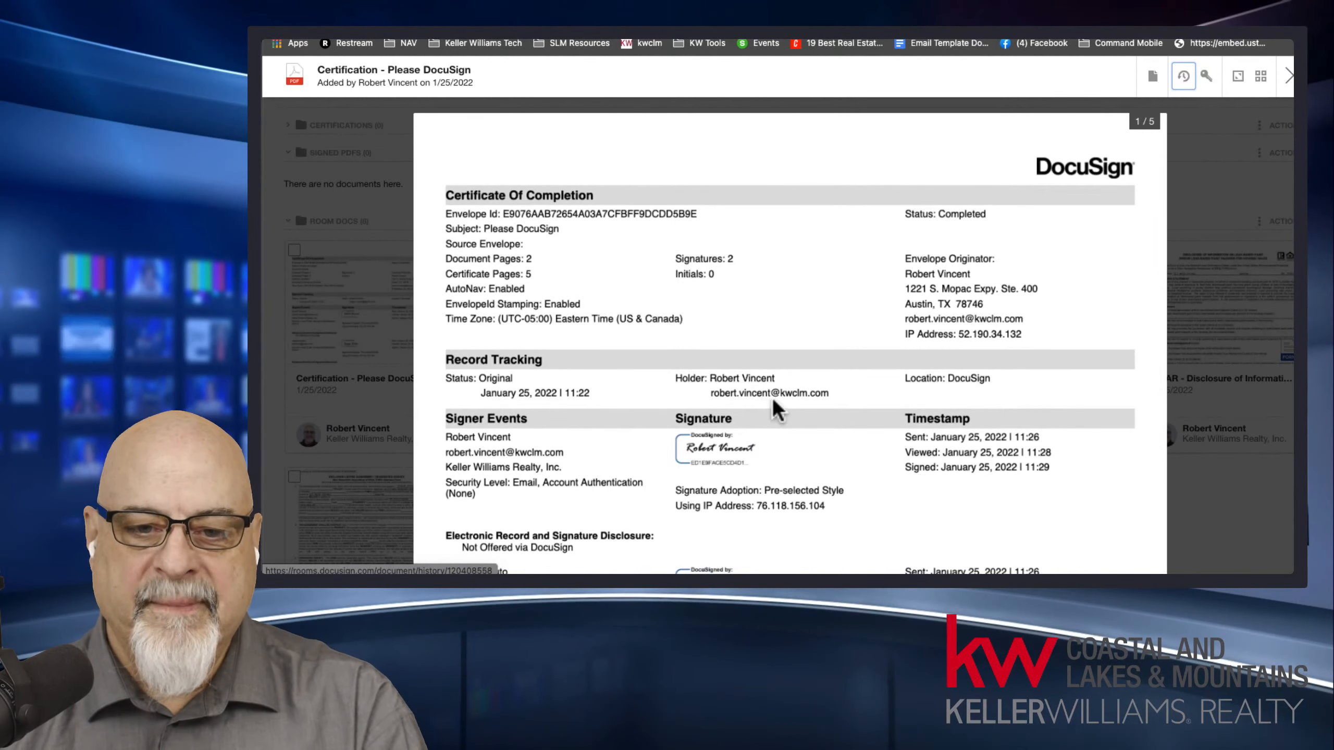
drag(959, 335, 1018, 333)
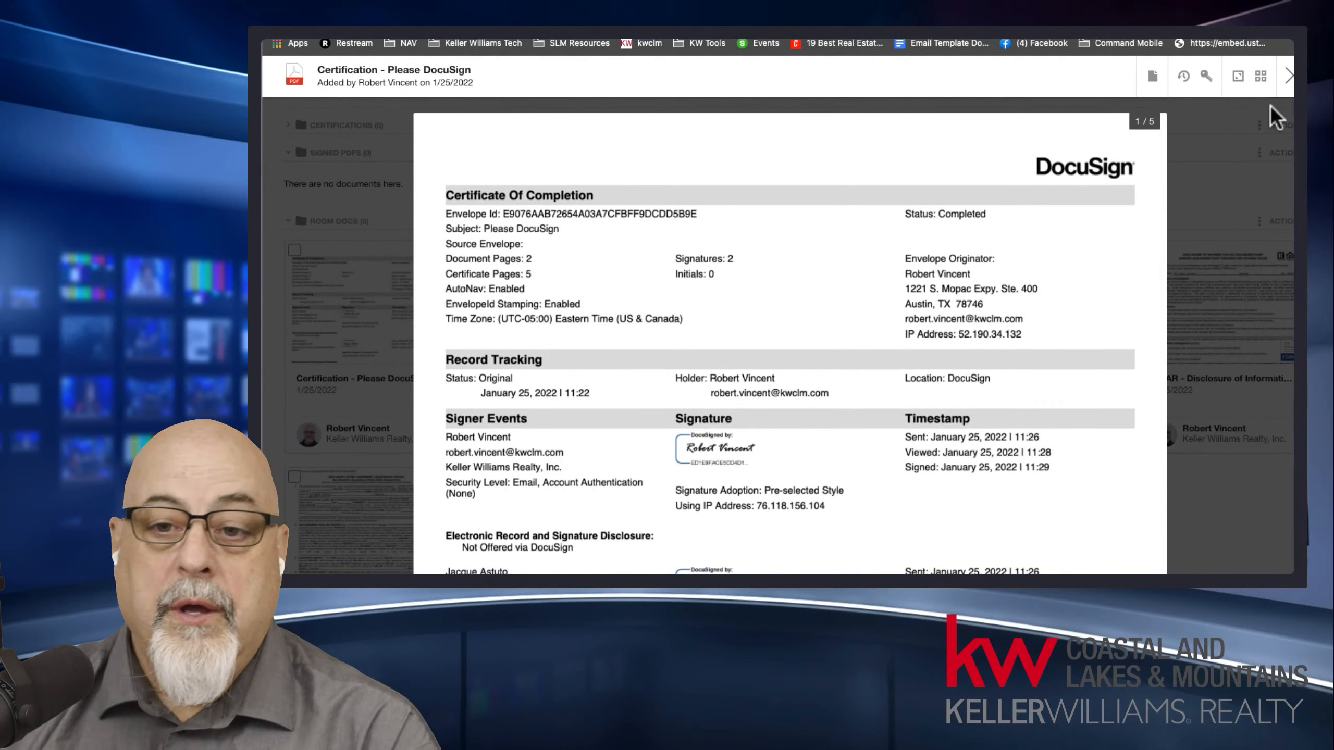
click(1289, 78)
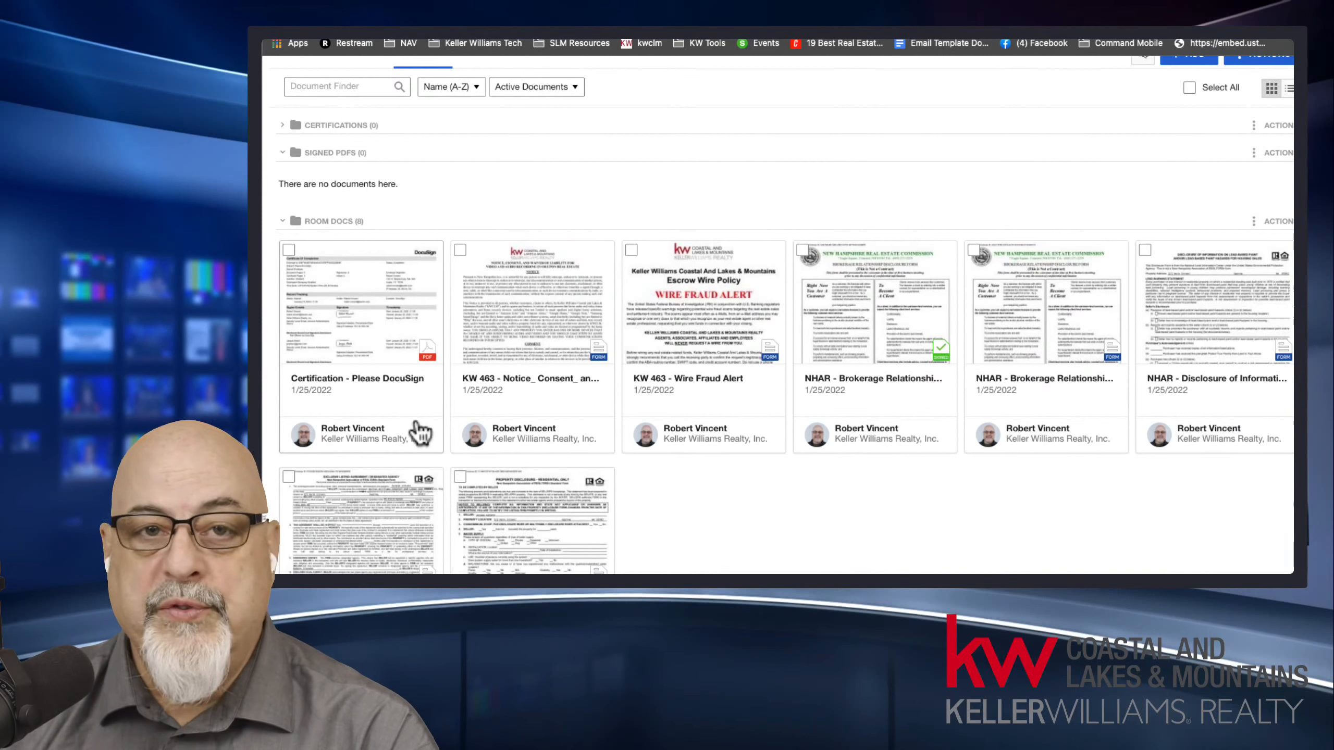
Expand the Certifications folder and move the Certification - Please DocuSign document into it from Room Docs.
scroll(415, 430, up, 3)
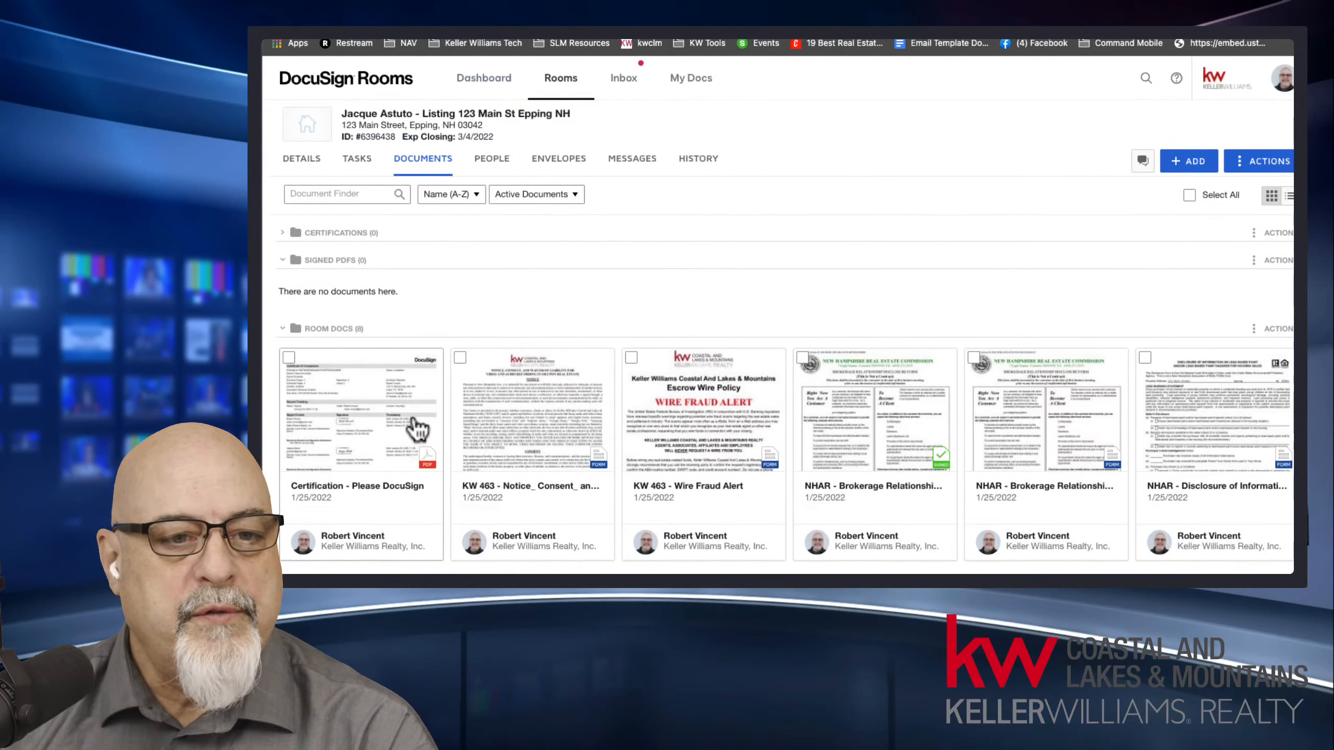
click(282, 233)
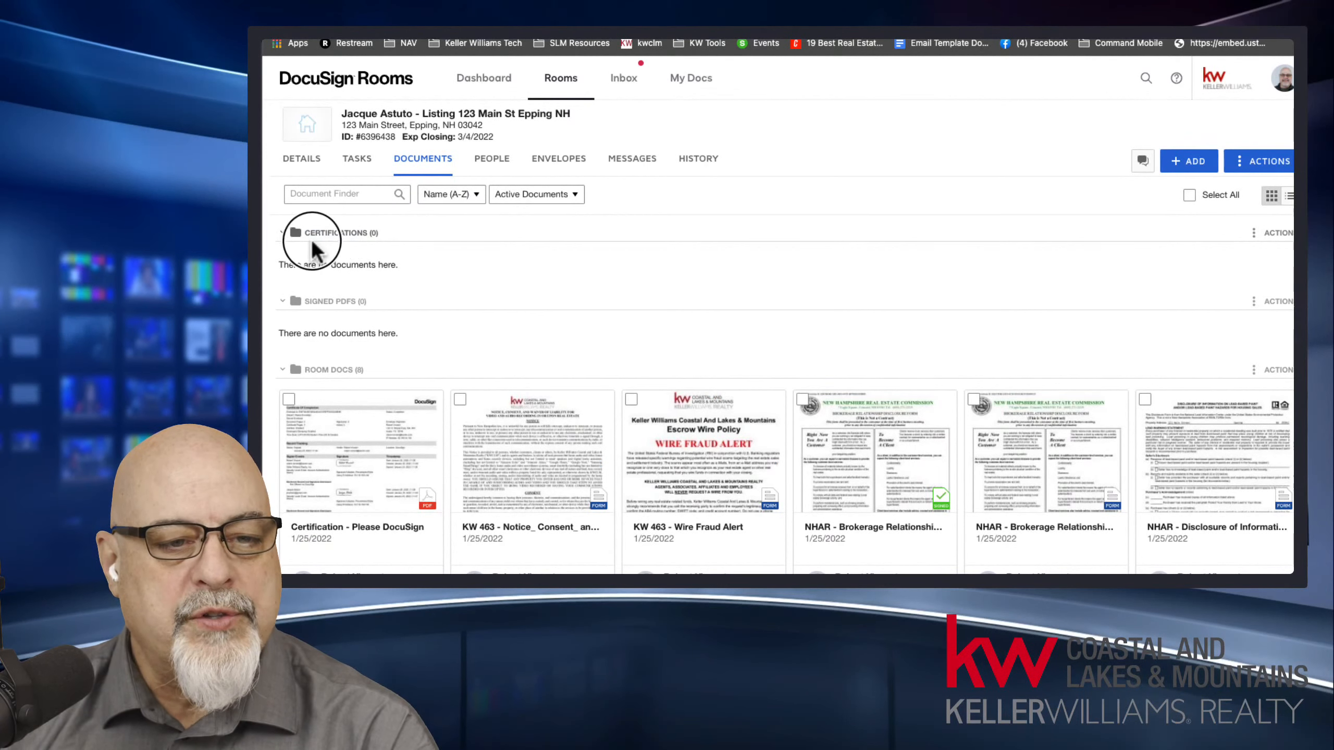
drag(311, 238, 423, 250)
drag(359, 491, 417, 290)
drag(592, 116, 595, 111)
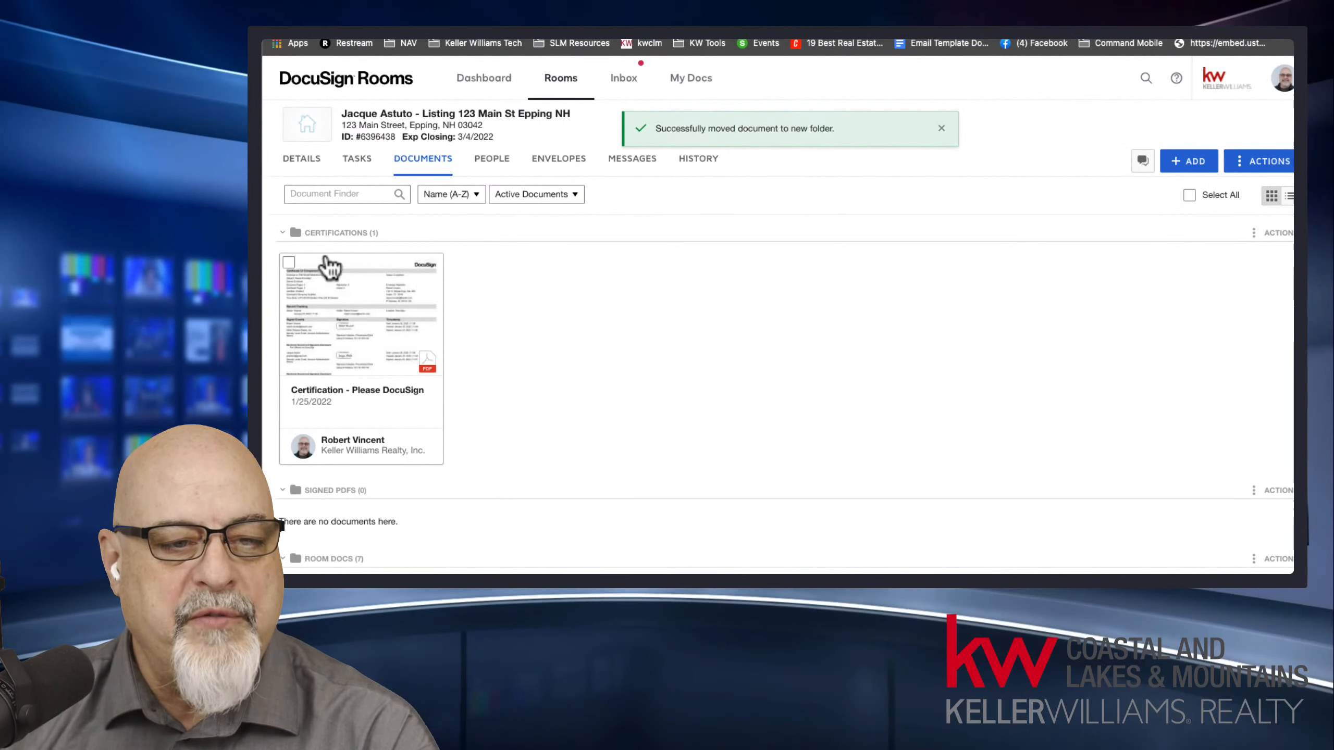
Collapse the Certifications folder and move the signed NHAR Brokerage Relationship document from Room Docs into Signed PDFs.
click(283, 234)
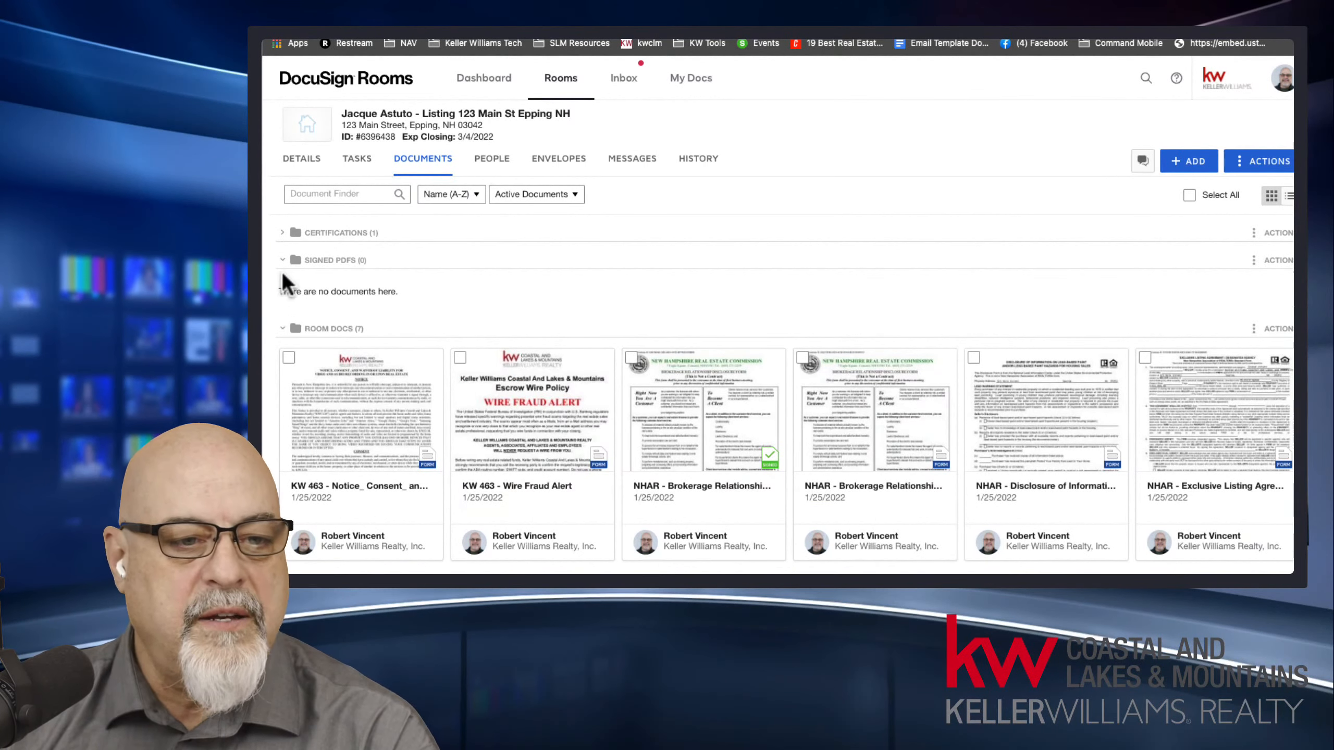
drag(696, 429, 546, 312)
drag(646, 128, 602, 118)
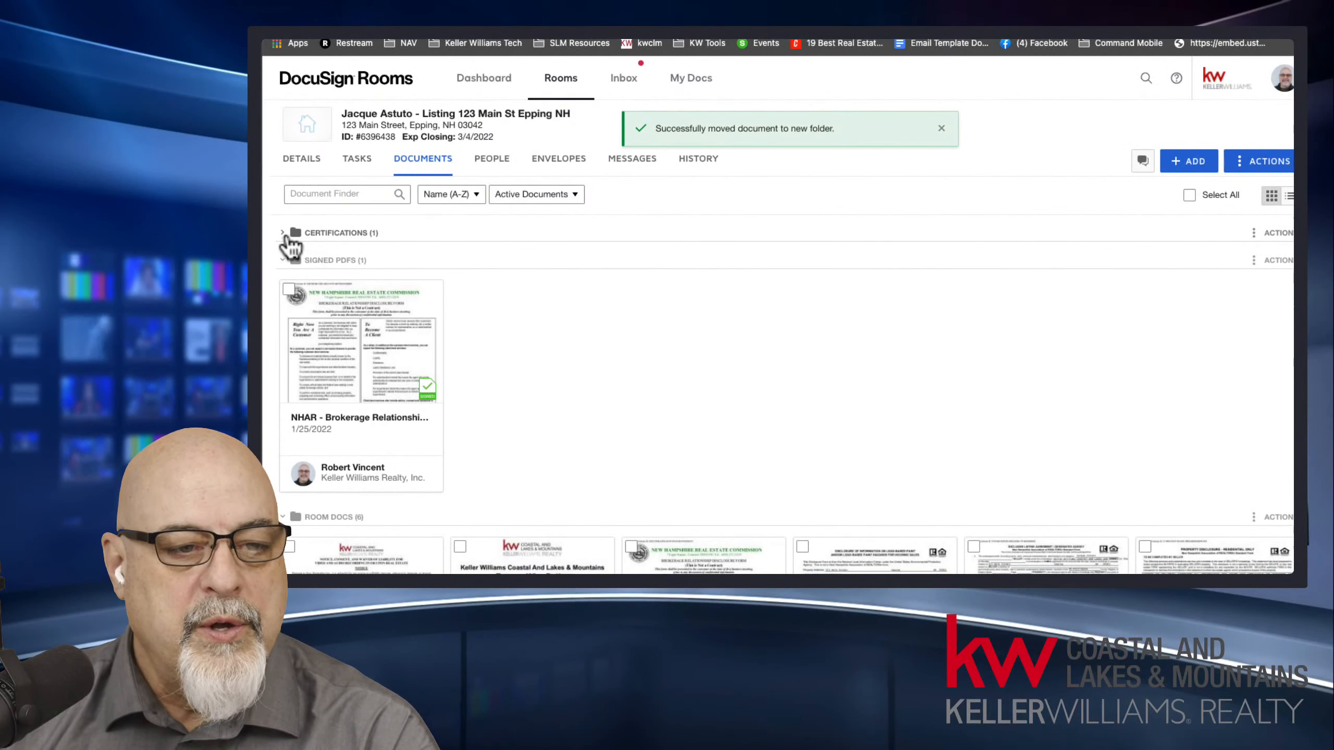
Expand the Certifications folder and review how the documents are sorted across Certifications, Signed PDFs and Room Docs.
click(283, 233)
key(ctrl+minus)
key(ctrl+minus)
key(ctrl+minus)
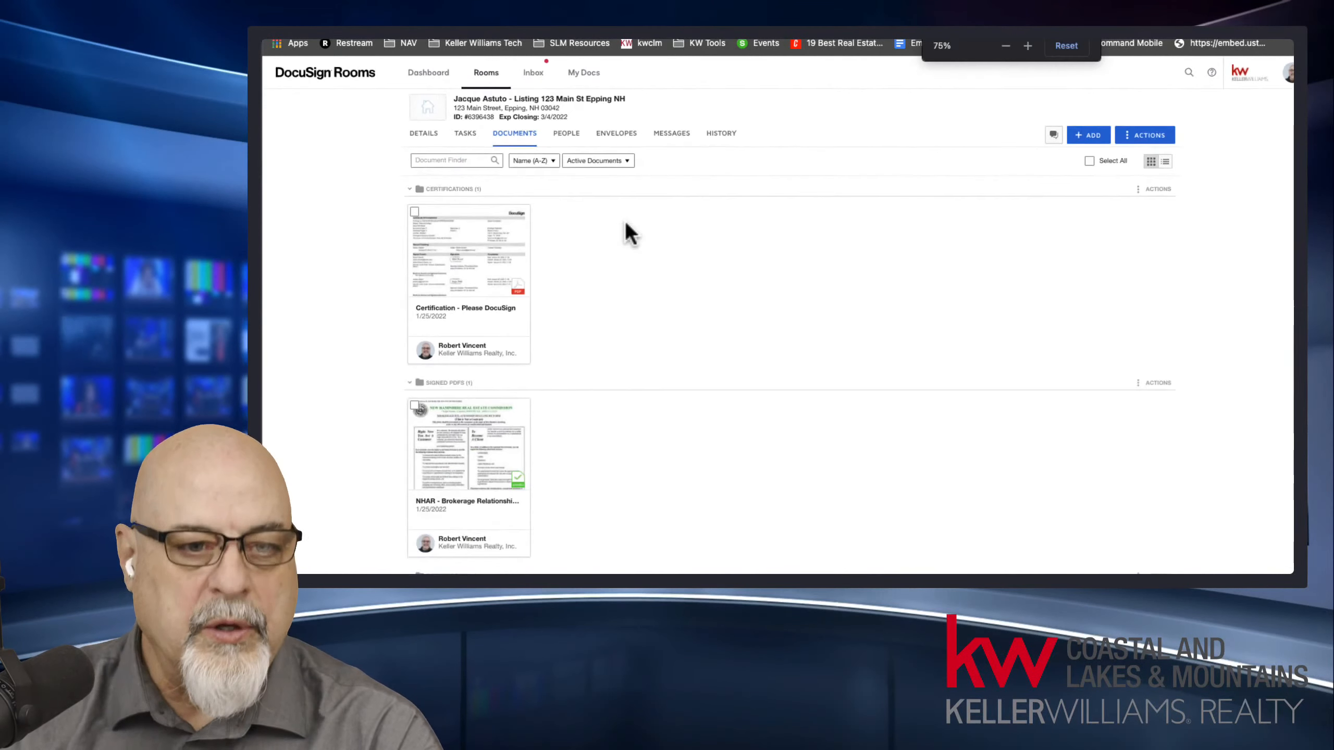
key(ctrl+minus)
scroll(818, 285, down, 3)
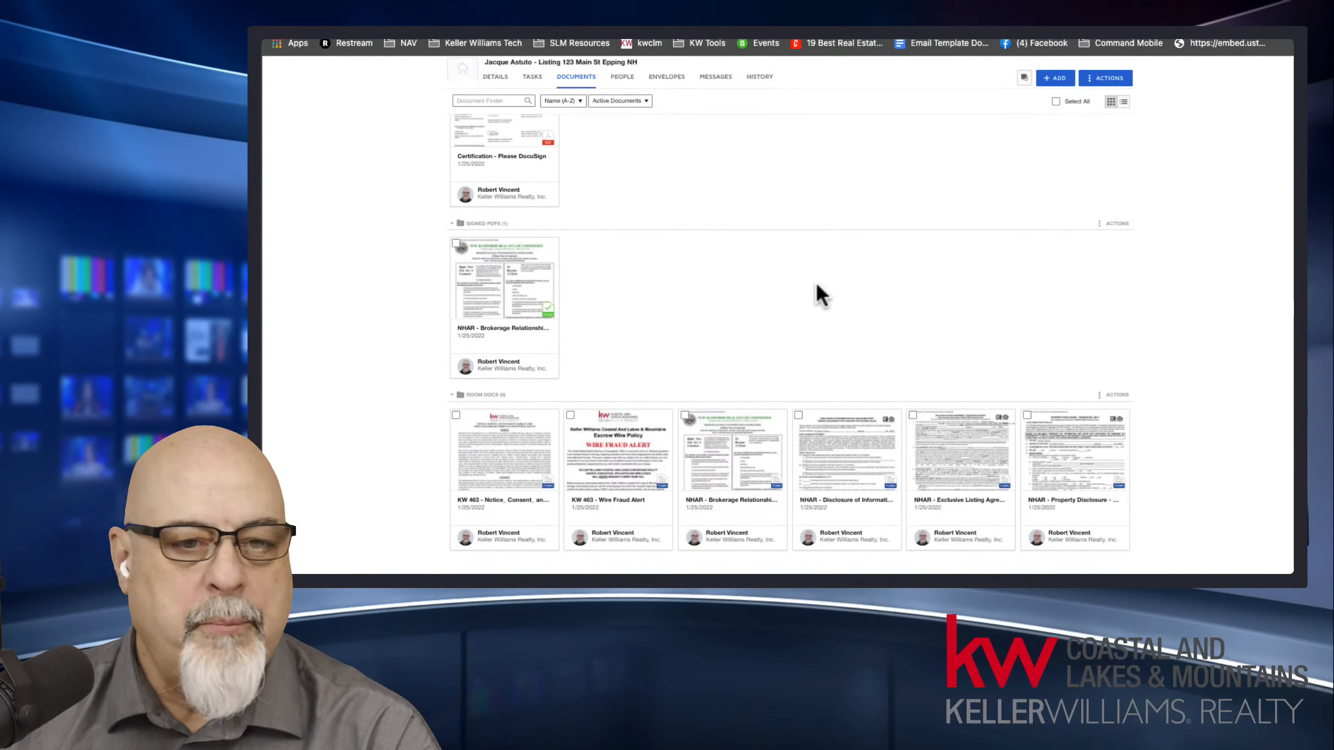
scroll(521, 179, up, 5)
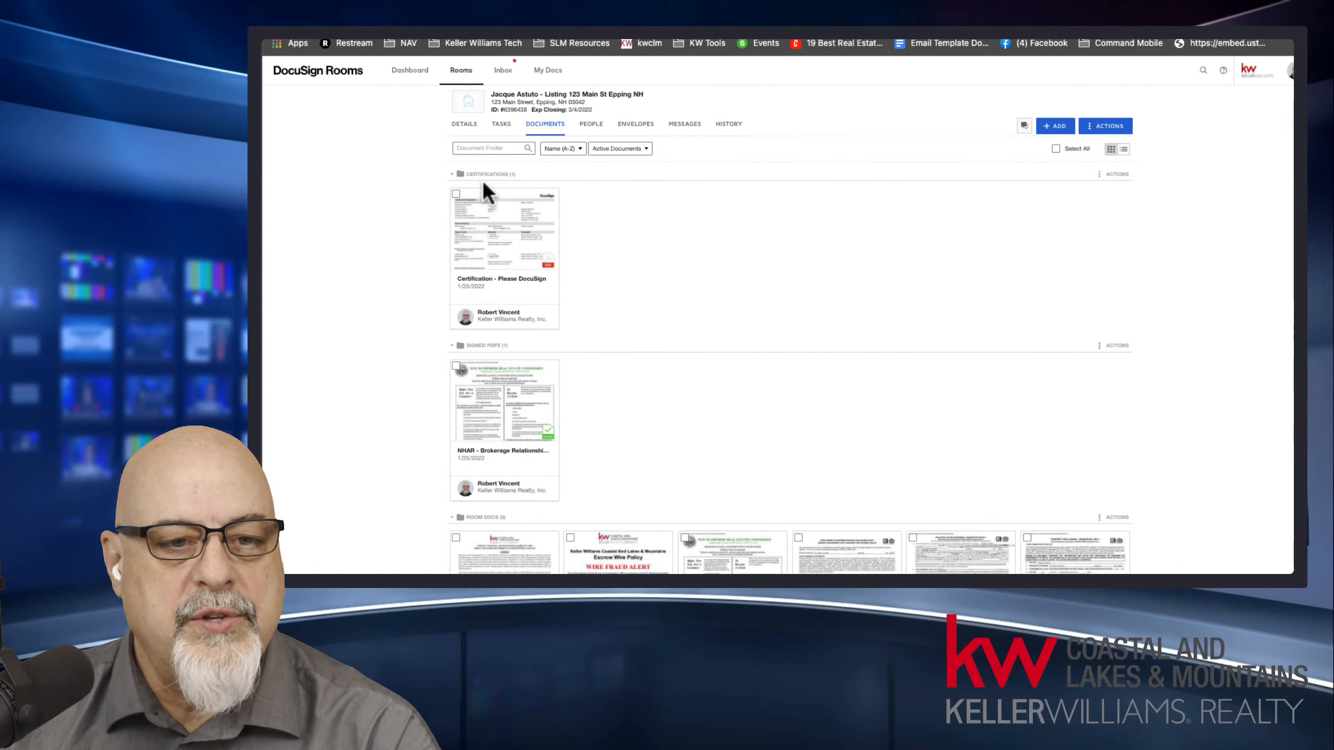
scroll(658, 331, down, 2)
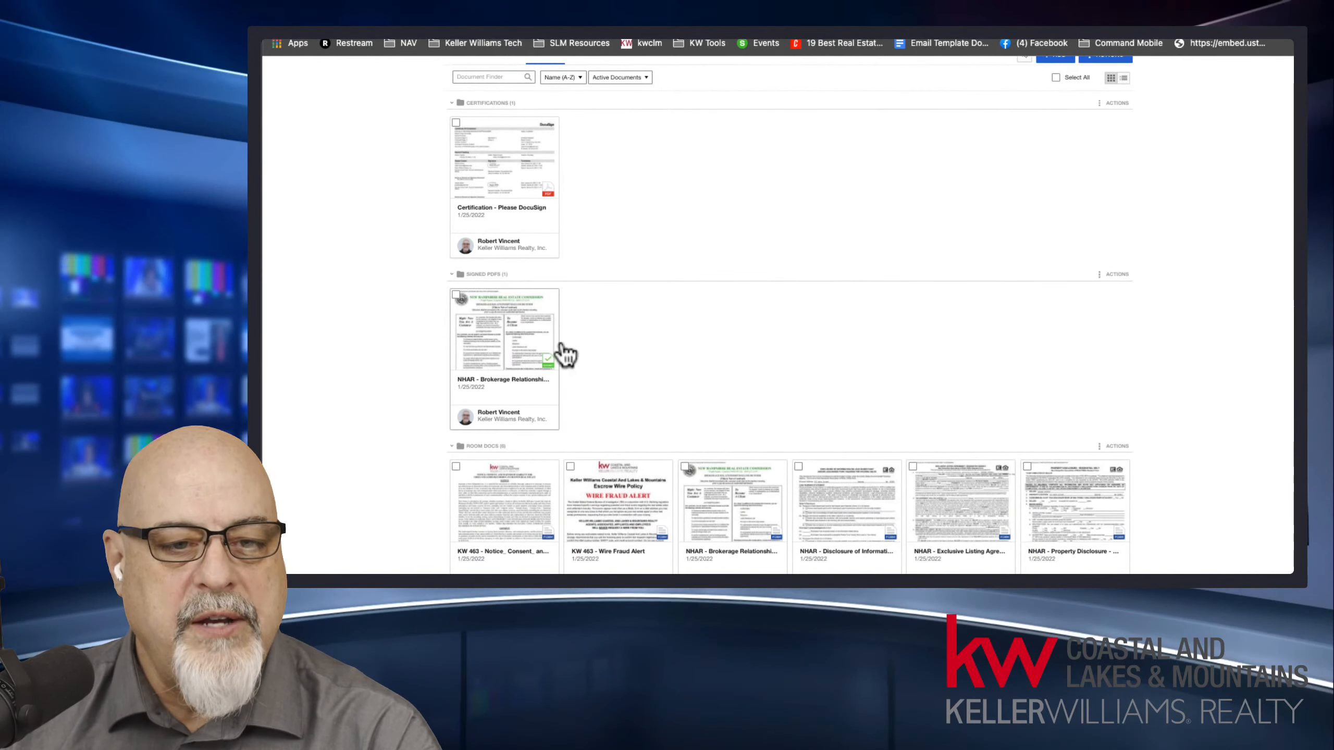
scroll(565, 355, down, 2)
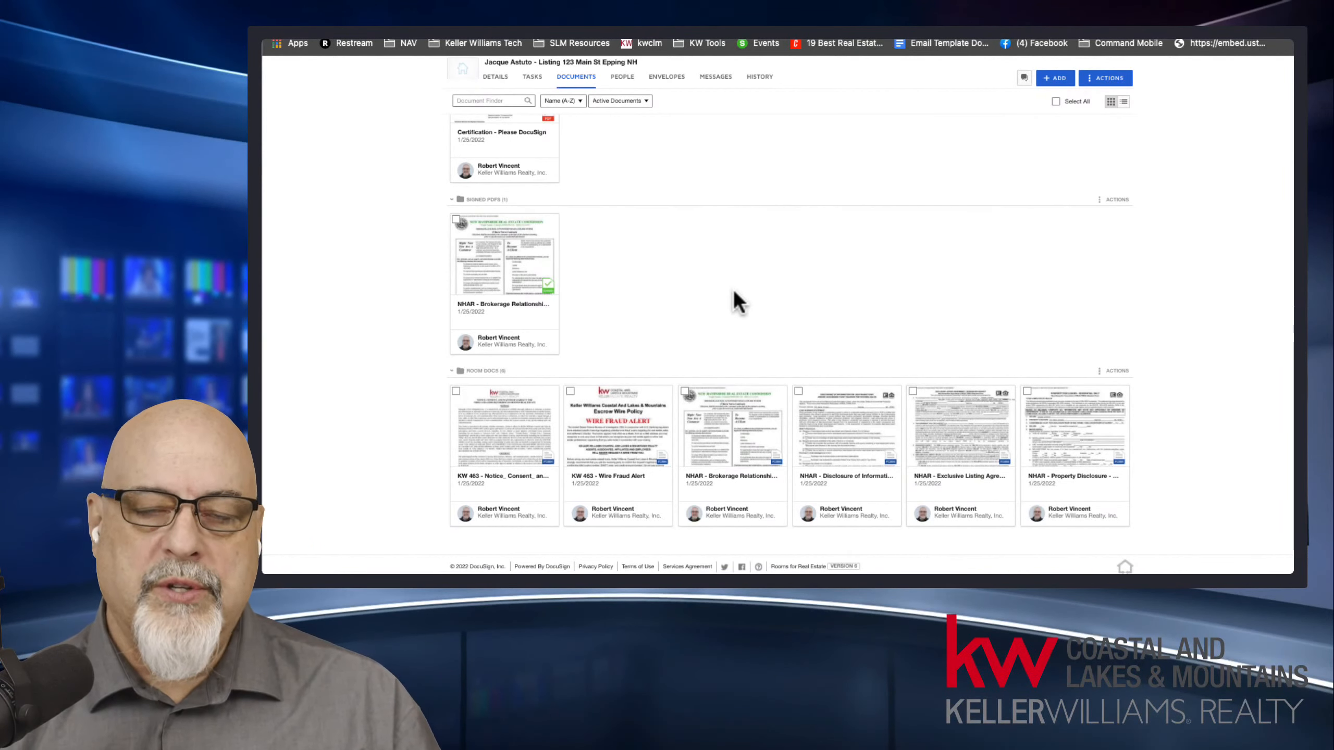
Switch to the KW Command checklist, reload it, and check which Room Docs files can be attached to the Brokerage Relationship Disclosure Form.
key(ctrl+shift+Tab)
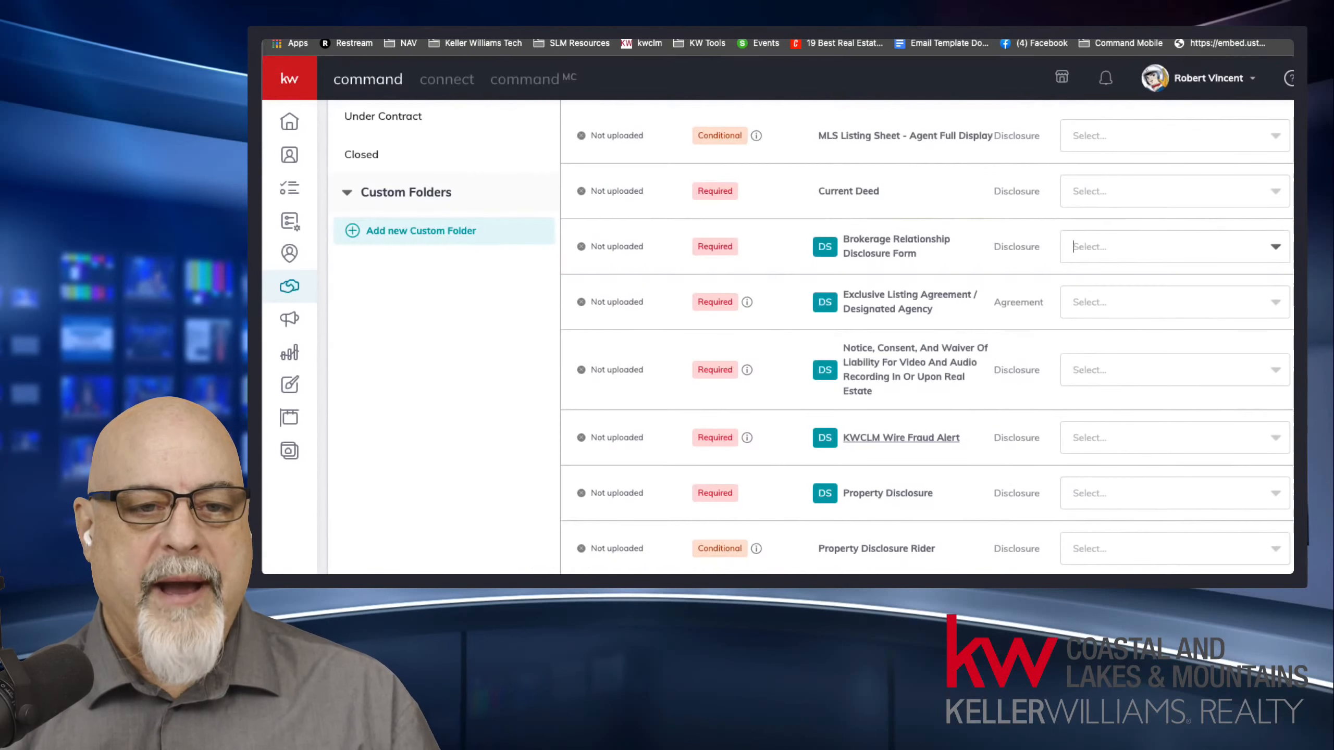
click(331, 21)
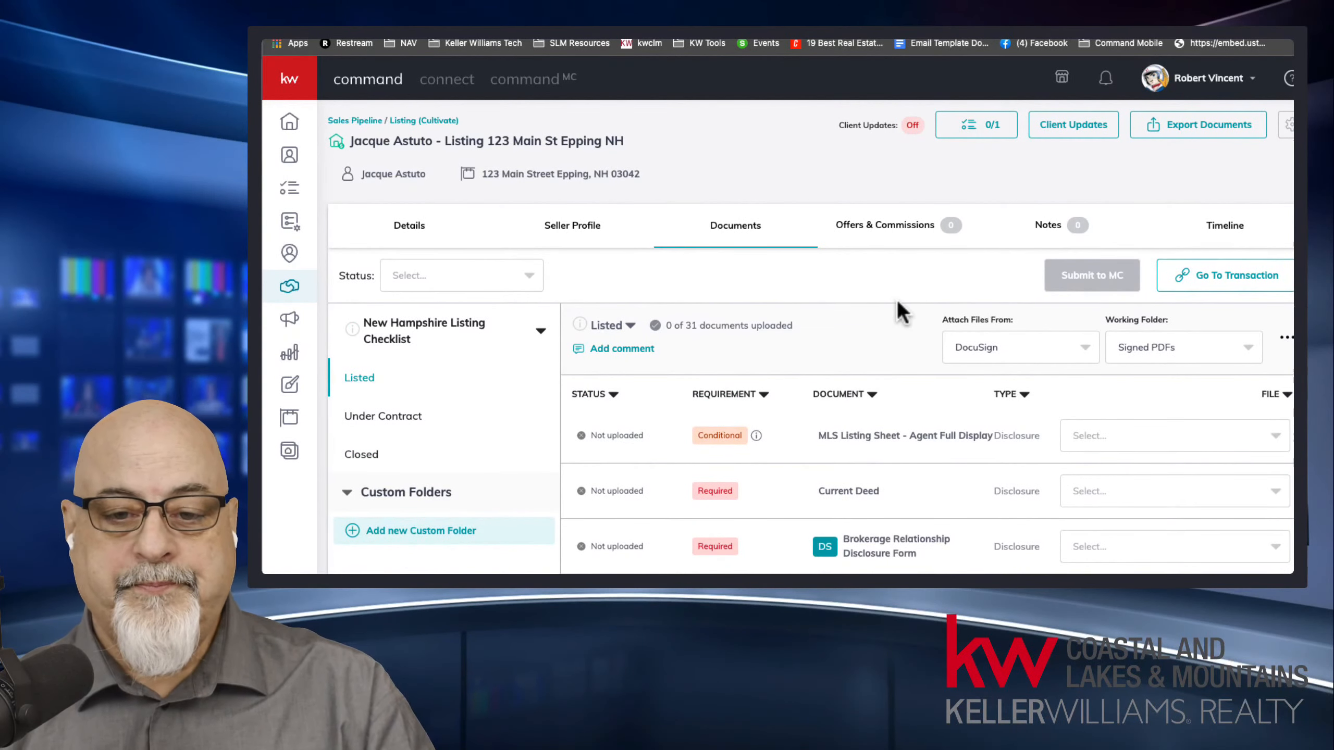
scroll(897, 300, down, 3)
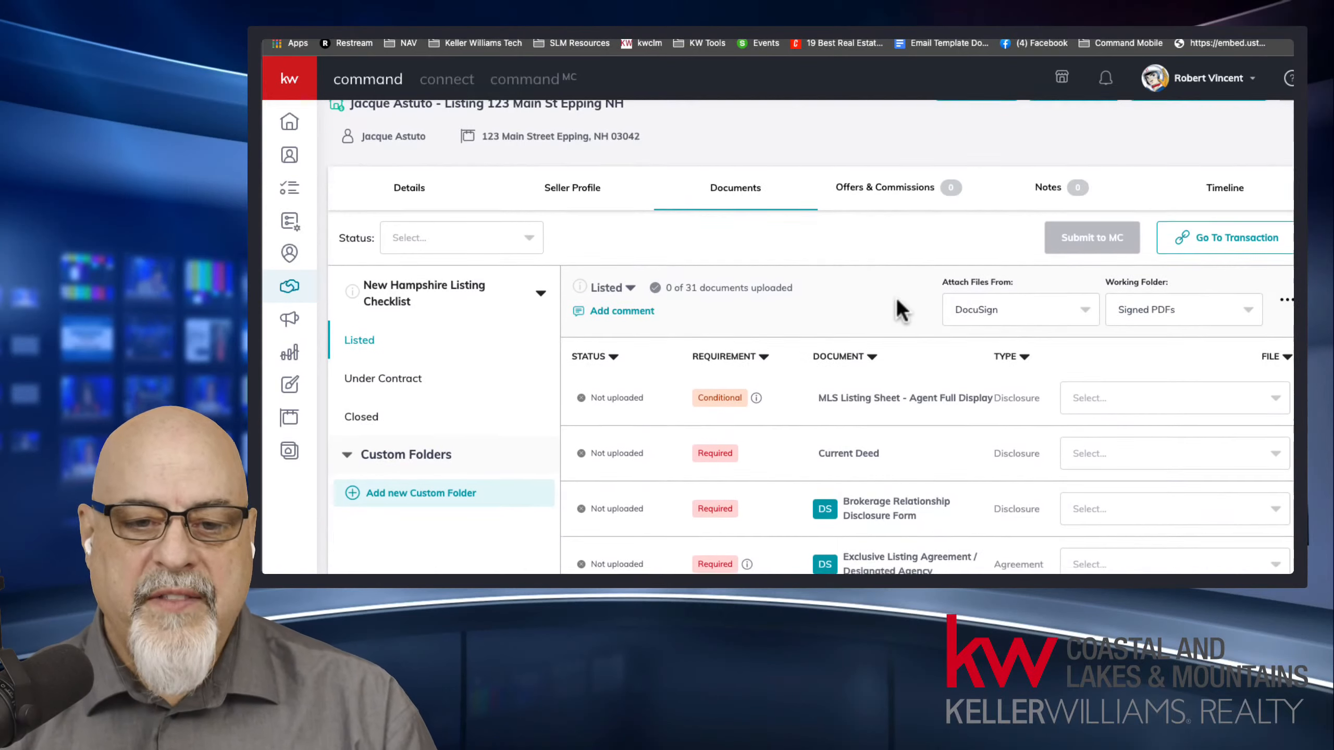
click(1172, 224)
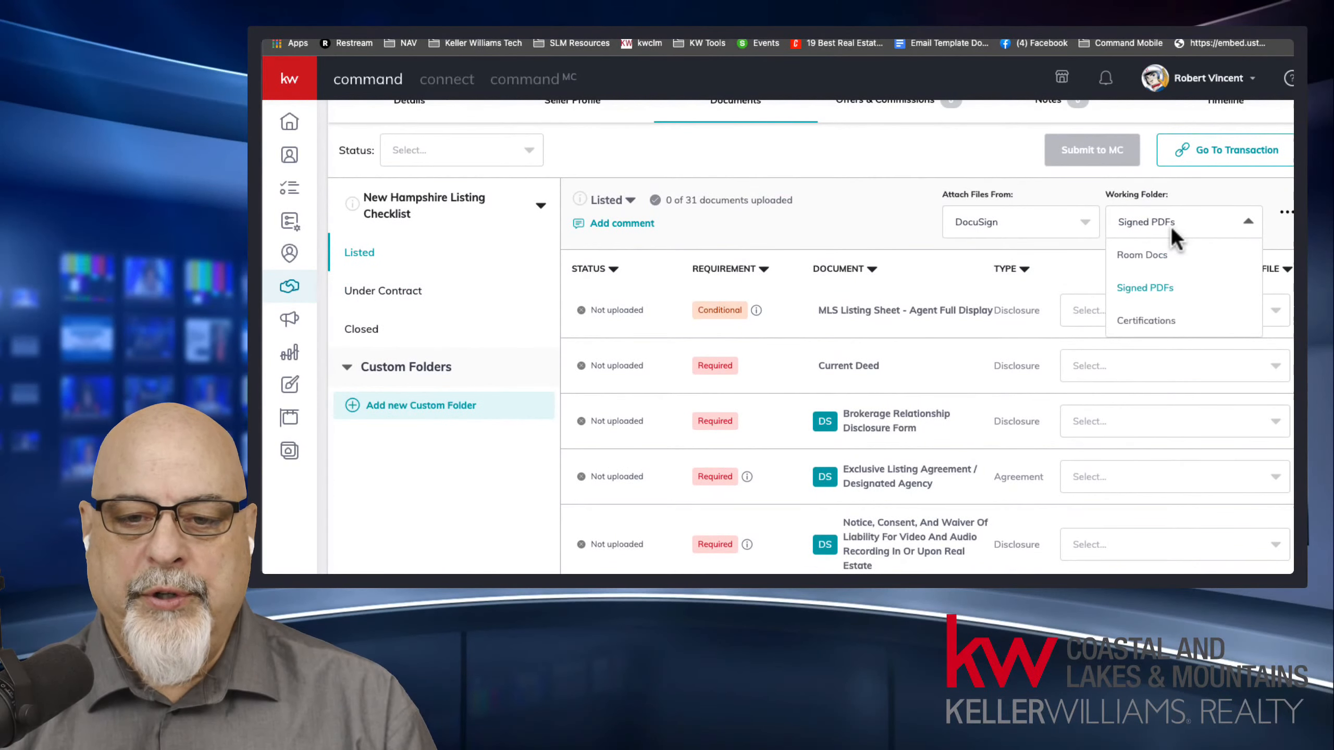
click(1165, 256)
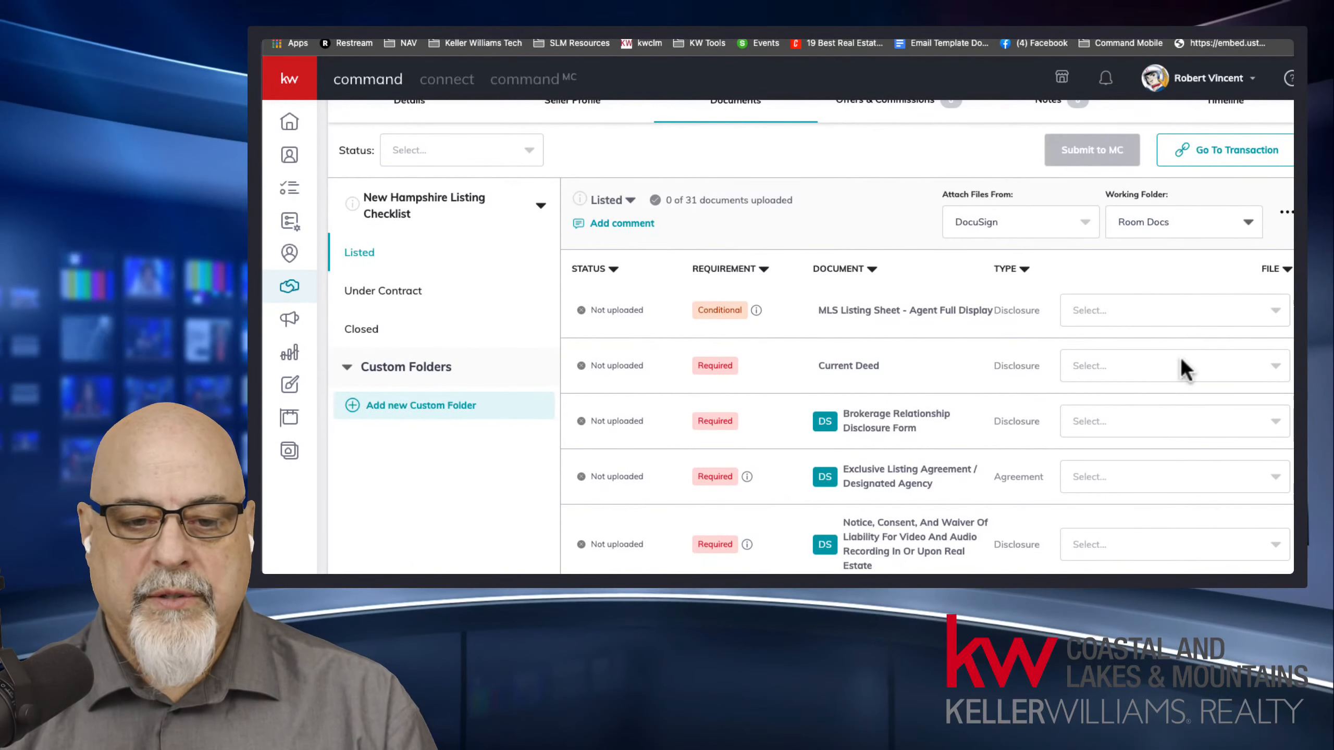
click(1155, 418)
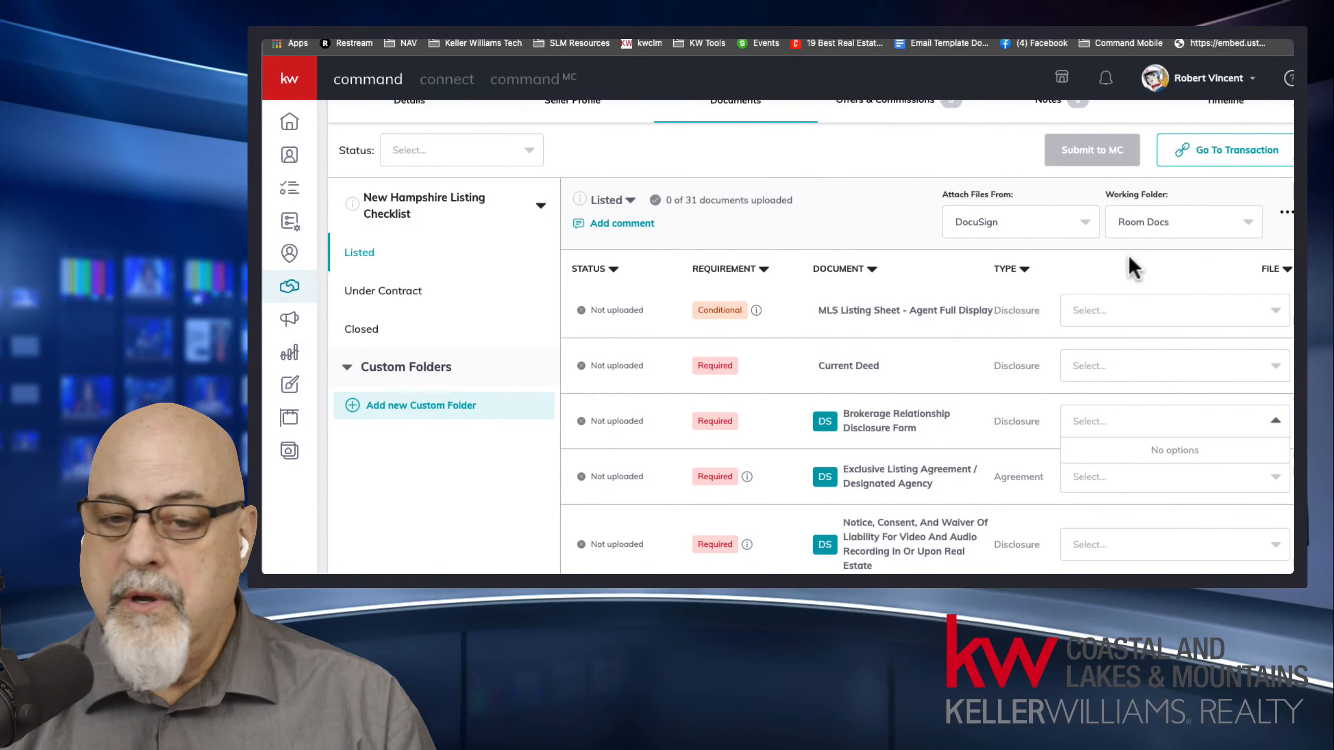
Check which files the Signed PDFs and Certifications working folders offer for the Brokerage Relationship Disclosure Form.
click(1142, 222)
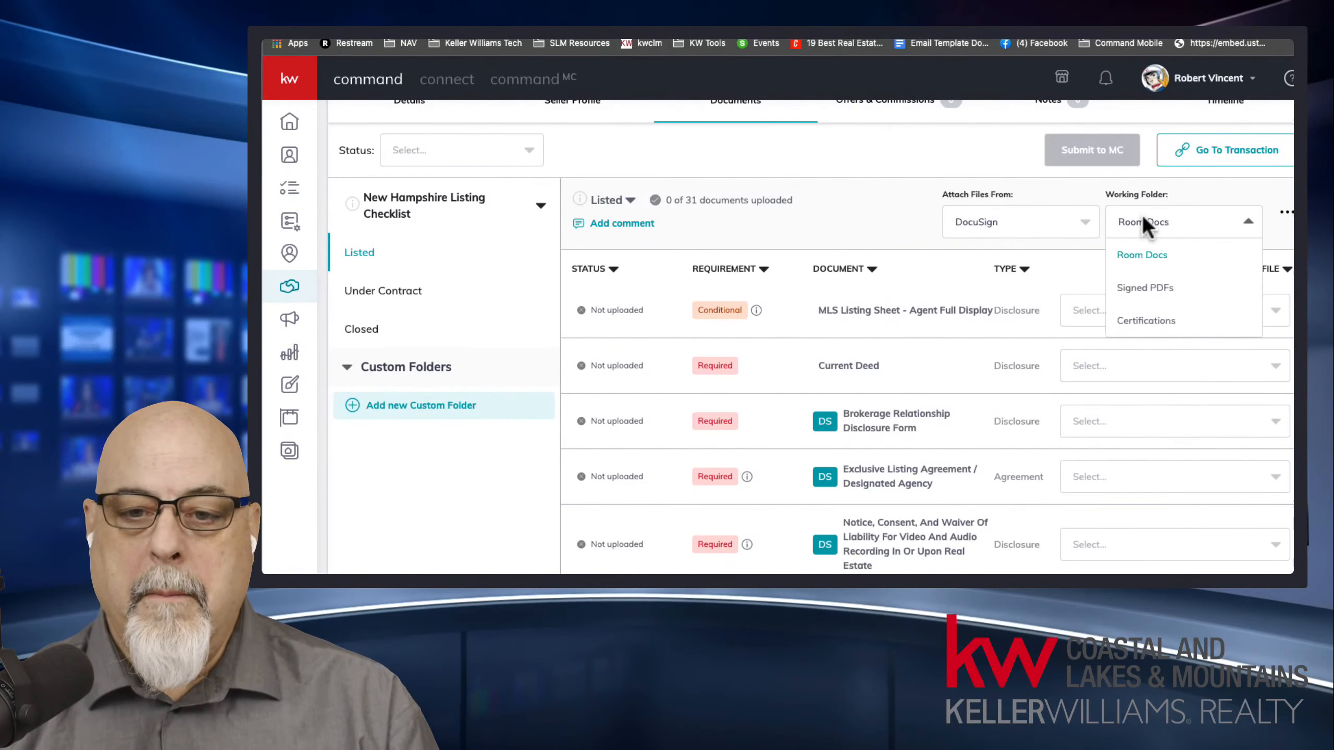
click(1153, 297)
click(1137, 415)
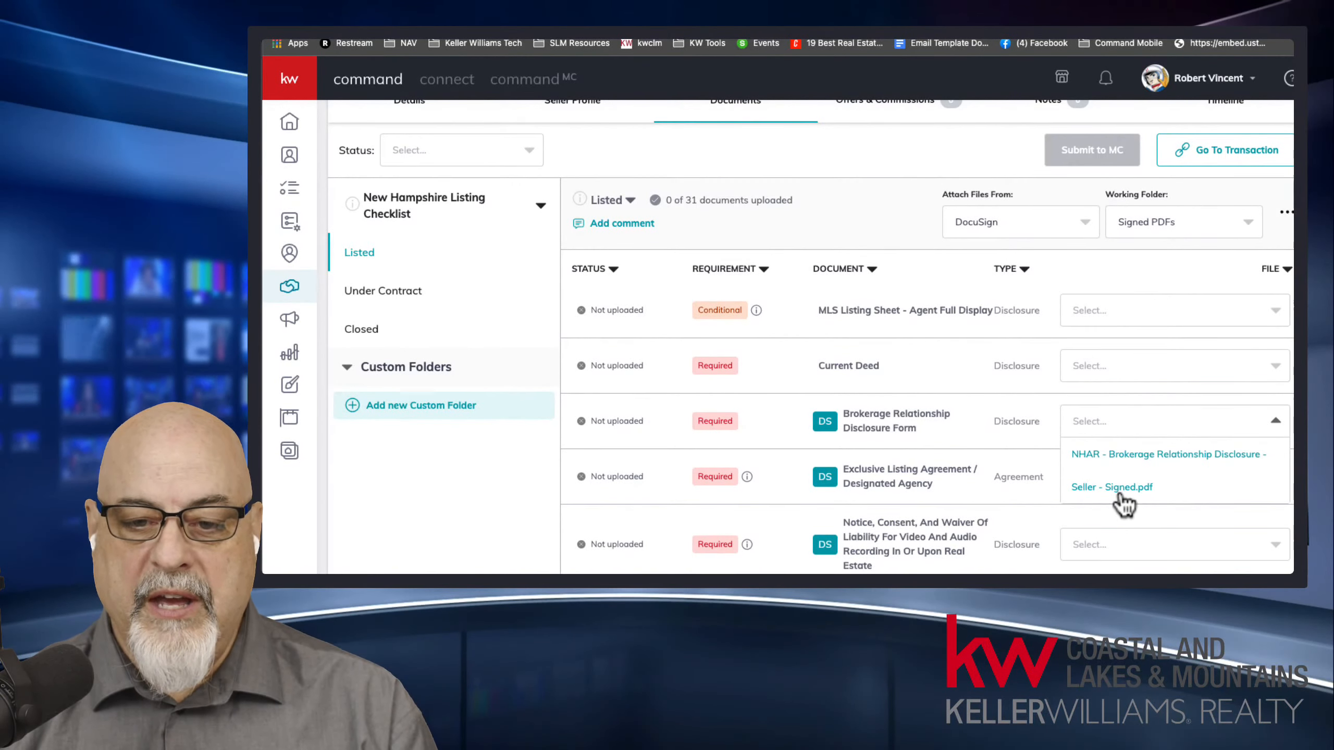
click(1145, 222)
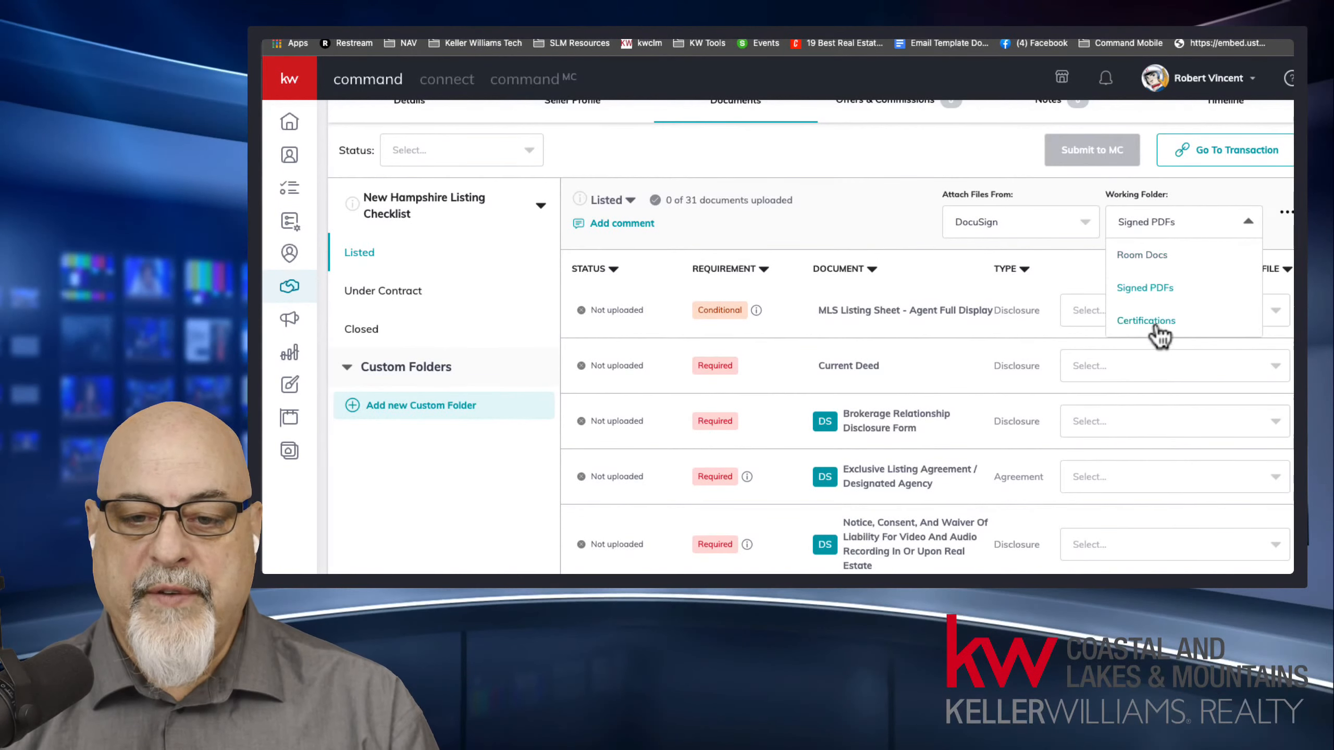
click(1152, 322)
click(1140, 415)
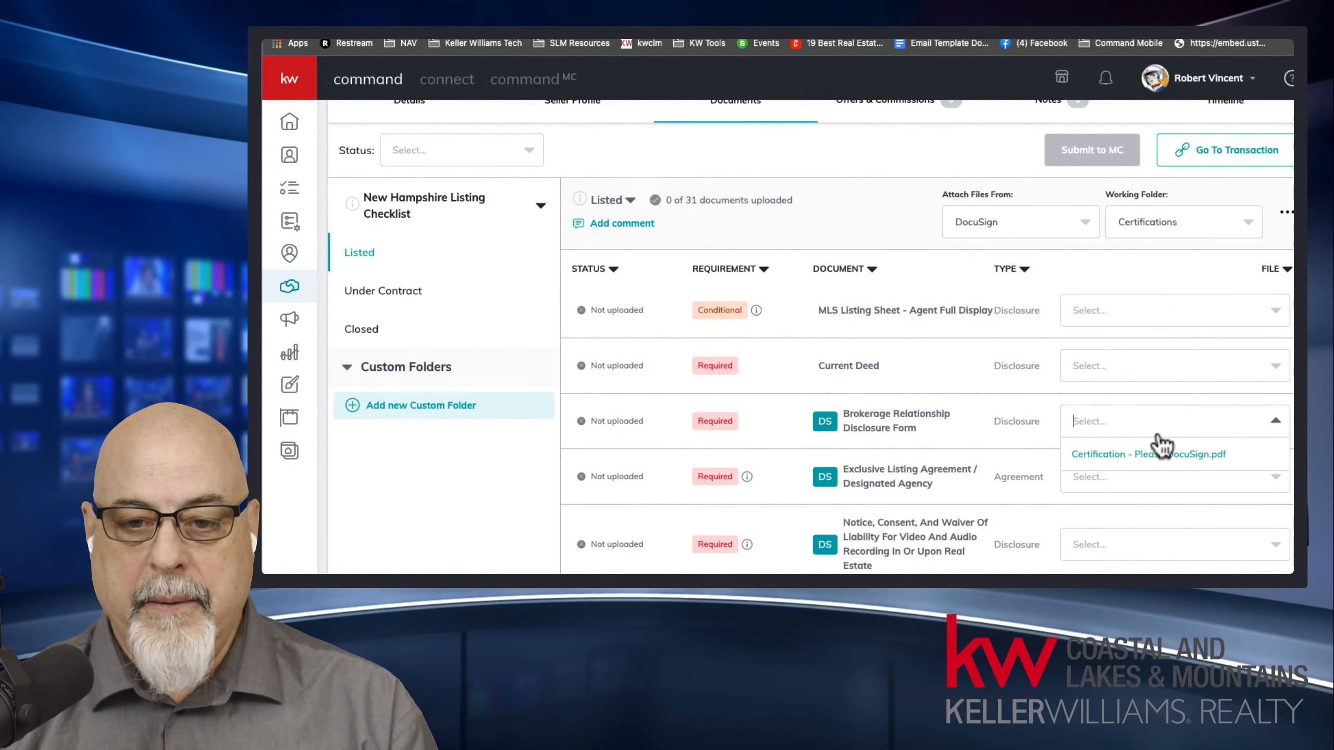
Set the working folder to Signed PDFs and attach the signed NHAR Brokerage Relationship Disclosure - Seller PDF to the Brokerage Relationship Disclosure Form.
click(1154, 215)
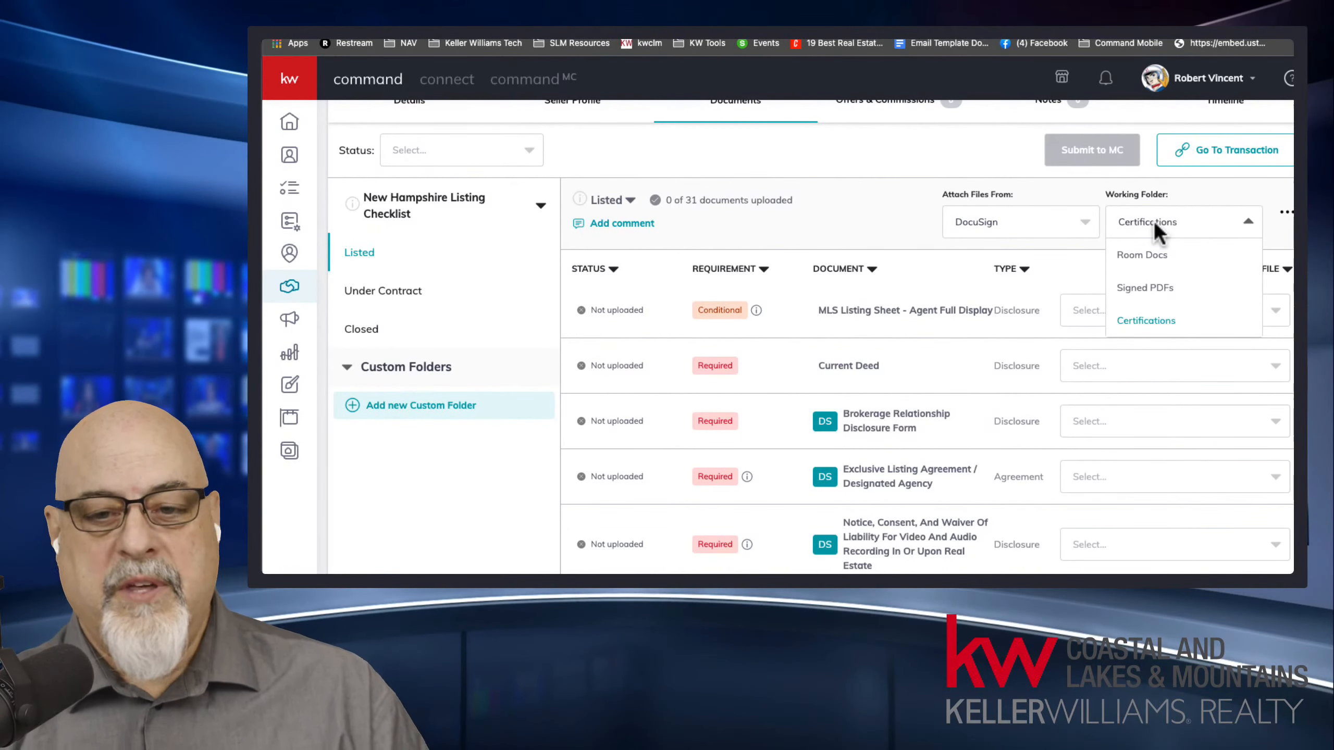
click(1150, 288)
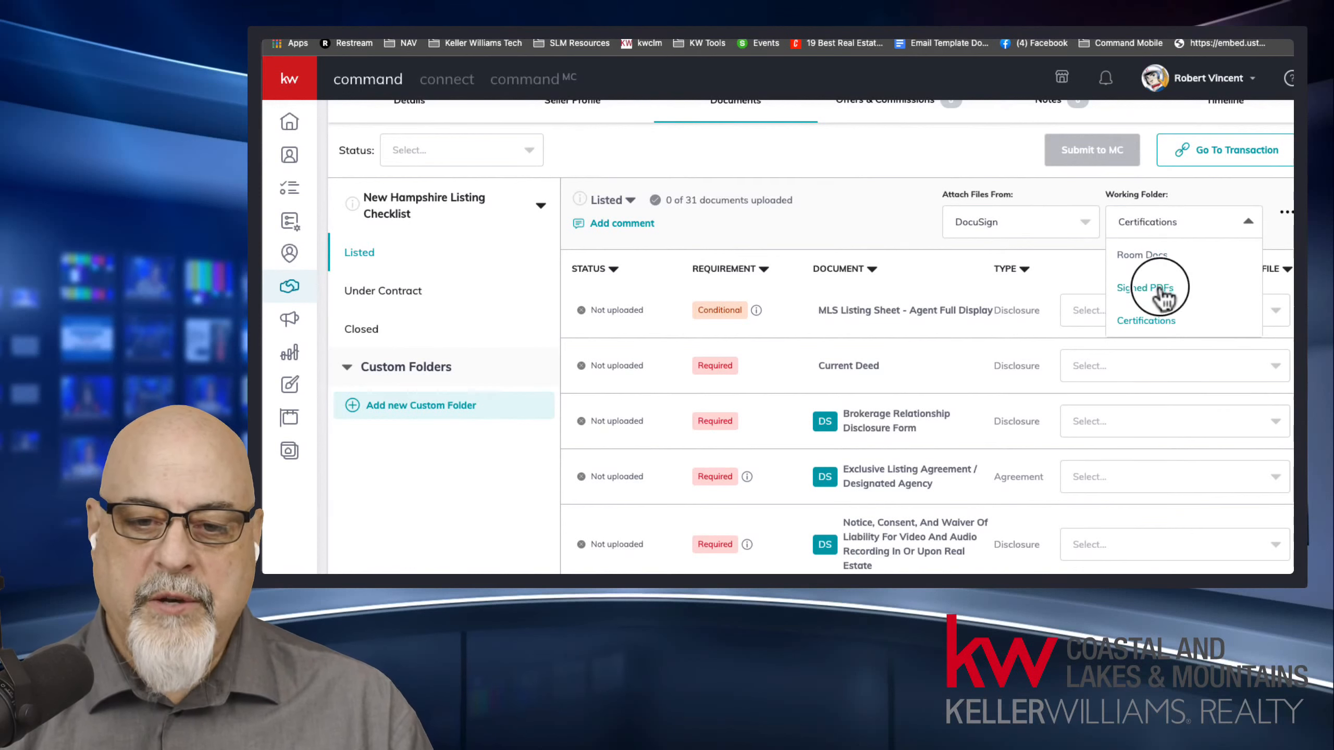
click(1147, 421)
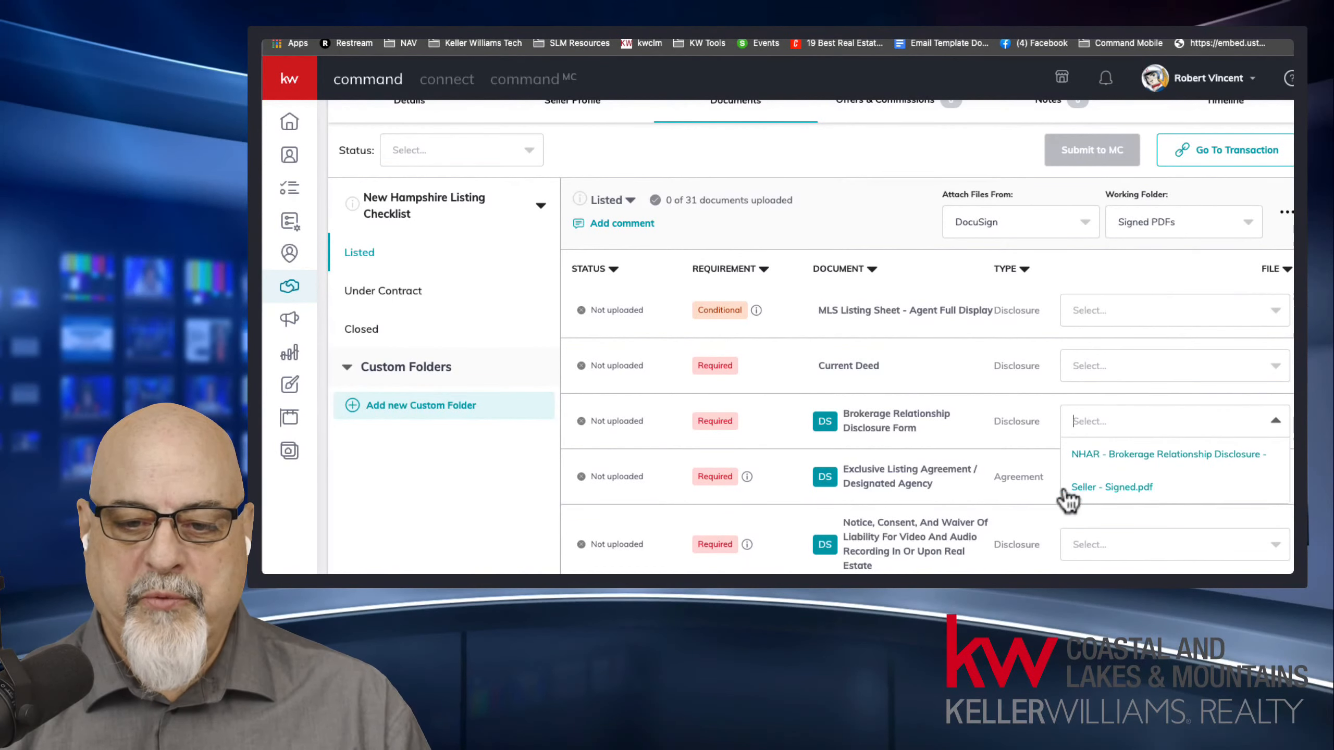
click(1148, 461)
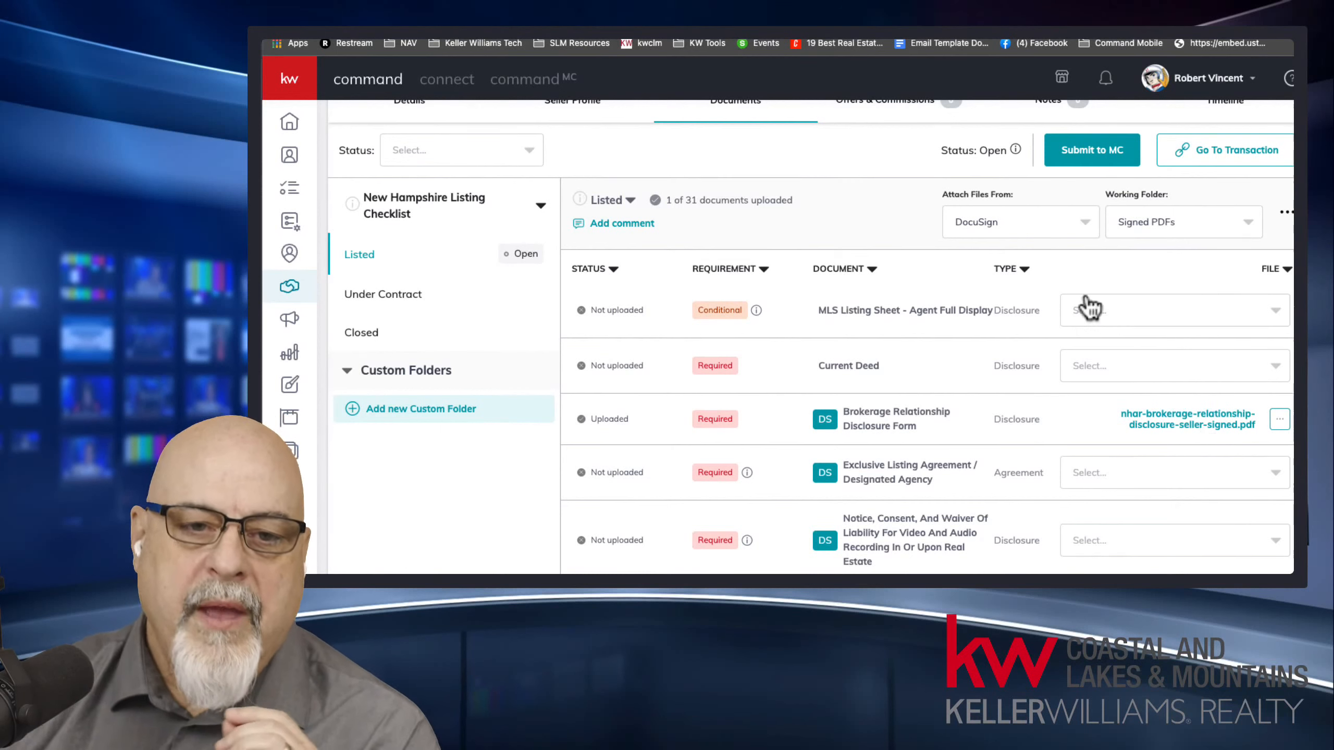
Switch back to the listing room's documents in DocuSign Rooms, view the available room actions, and dismiss them.
click(736, 41)
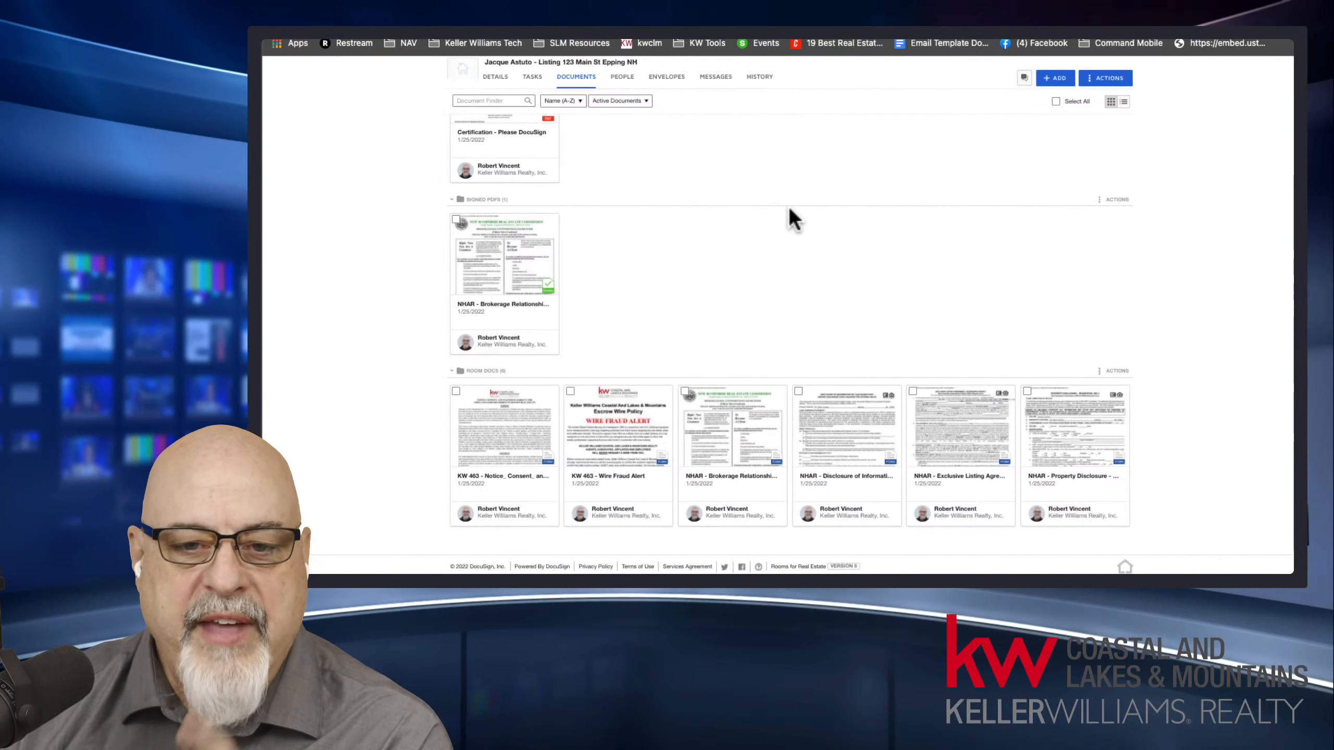
scroll(797, 250, up, 3)
scroll(796, 248, up, 1)
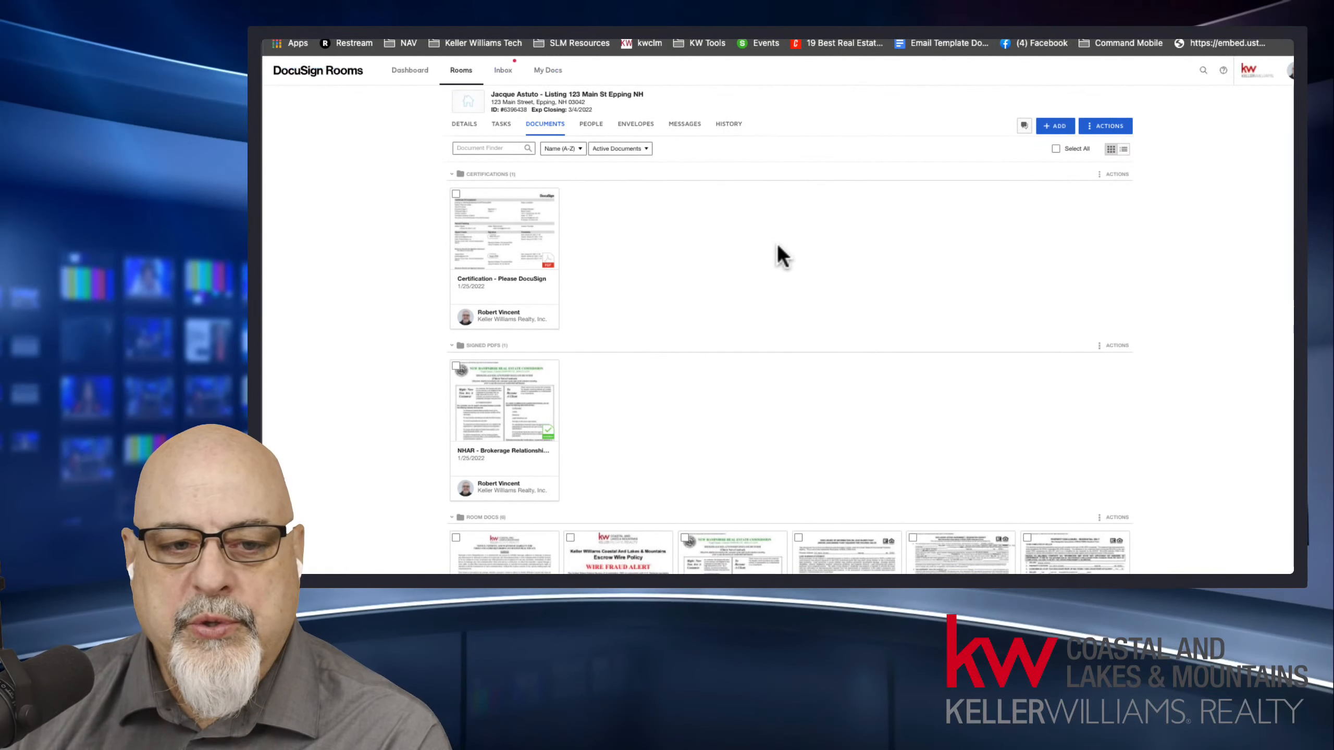
click(1094, 128)
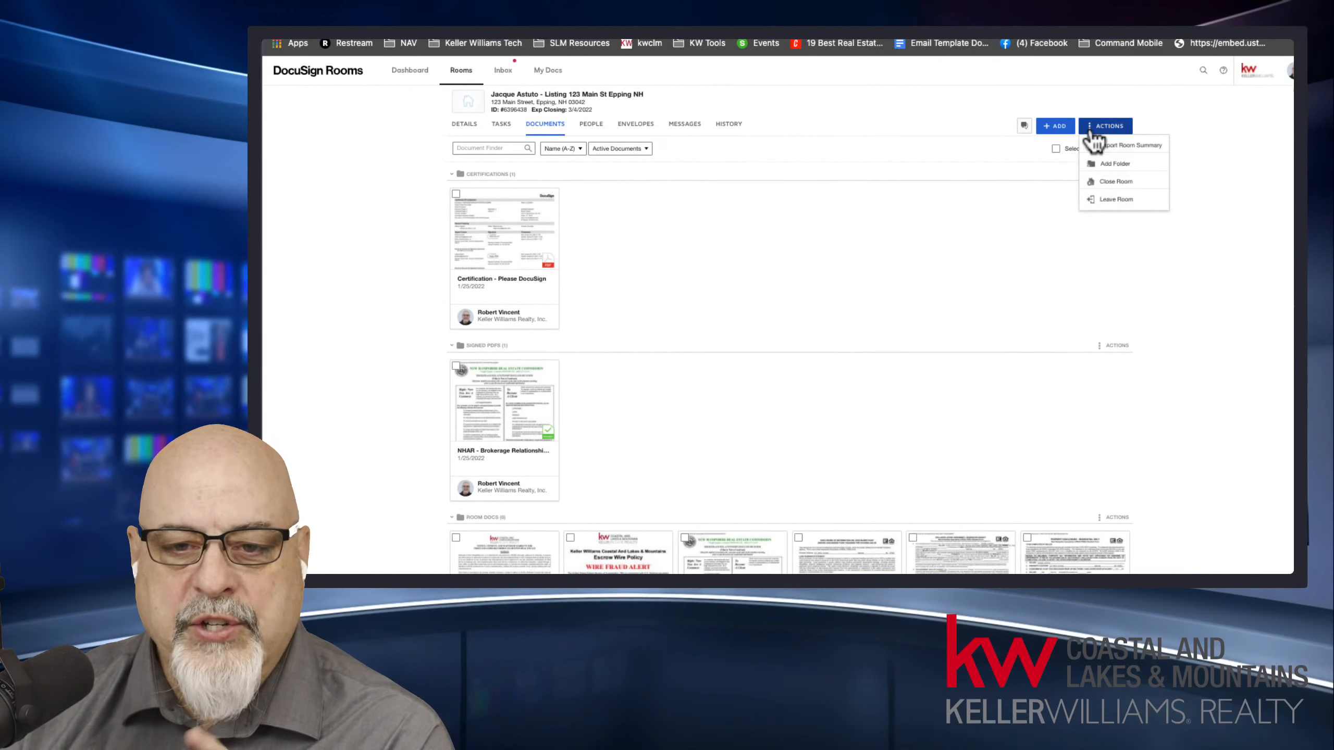
click(834, 269)
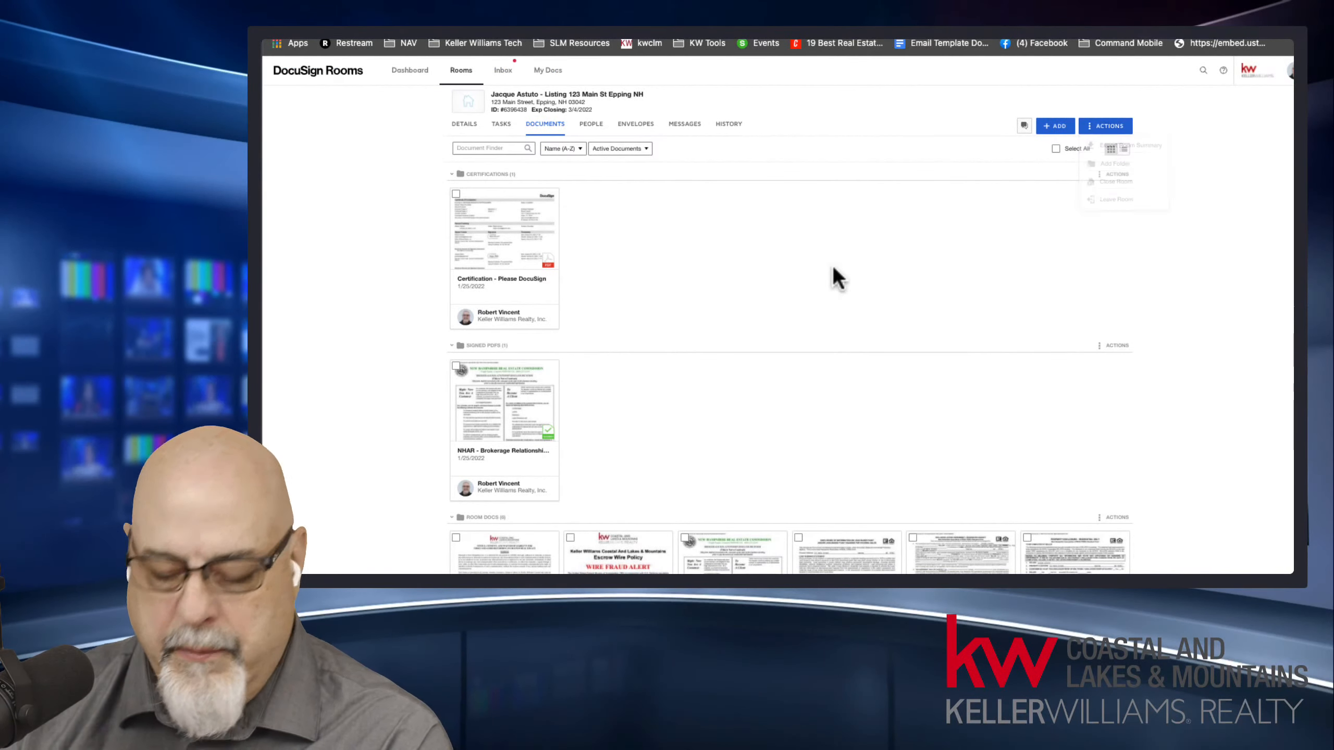
Collapse the Certifications and Signed PDFs folders in the listing room's documents.
key(ctrl+plus)
key(ctrl+plus)
key(ctrl+plus)
key(ctrl+plus)
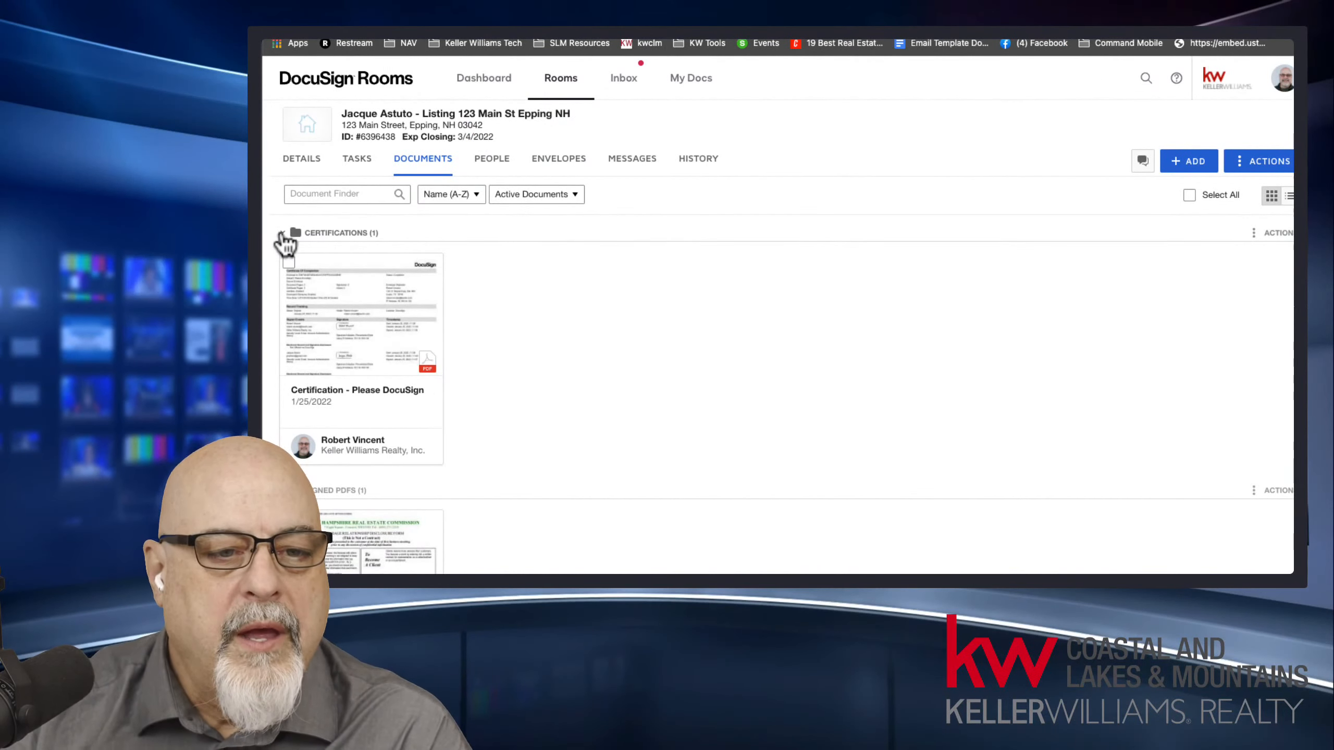
click(285, 233)
click(283, 260)
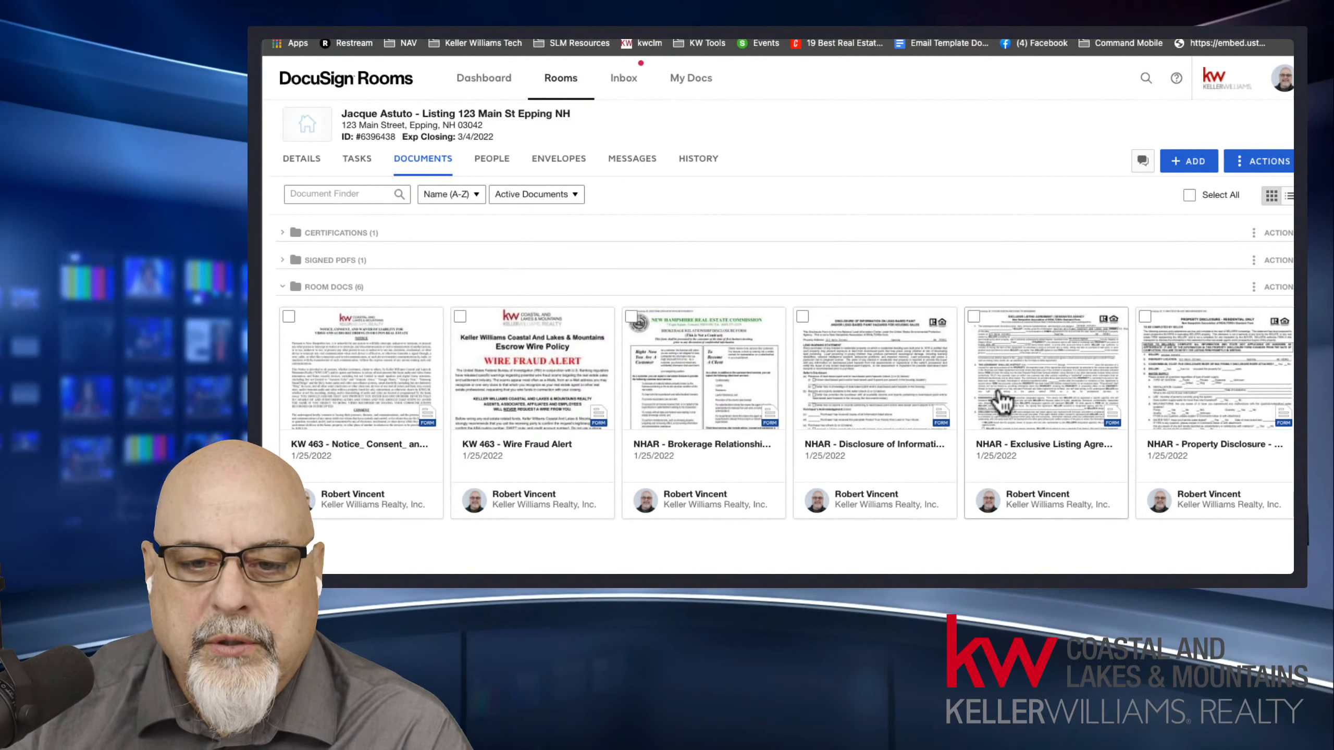
Open the NHAR Disclosure of Information on Lead Based Paint for Sales form, inspect its signature section, and close it.
click(867, 384)
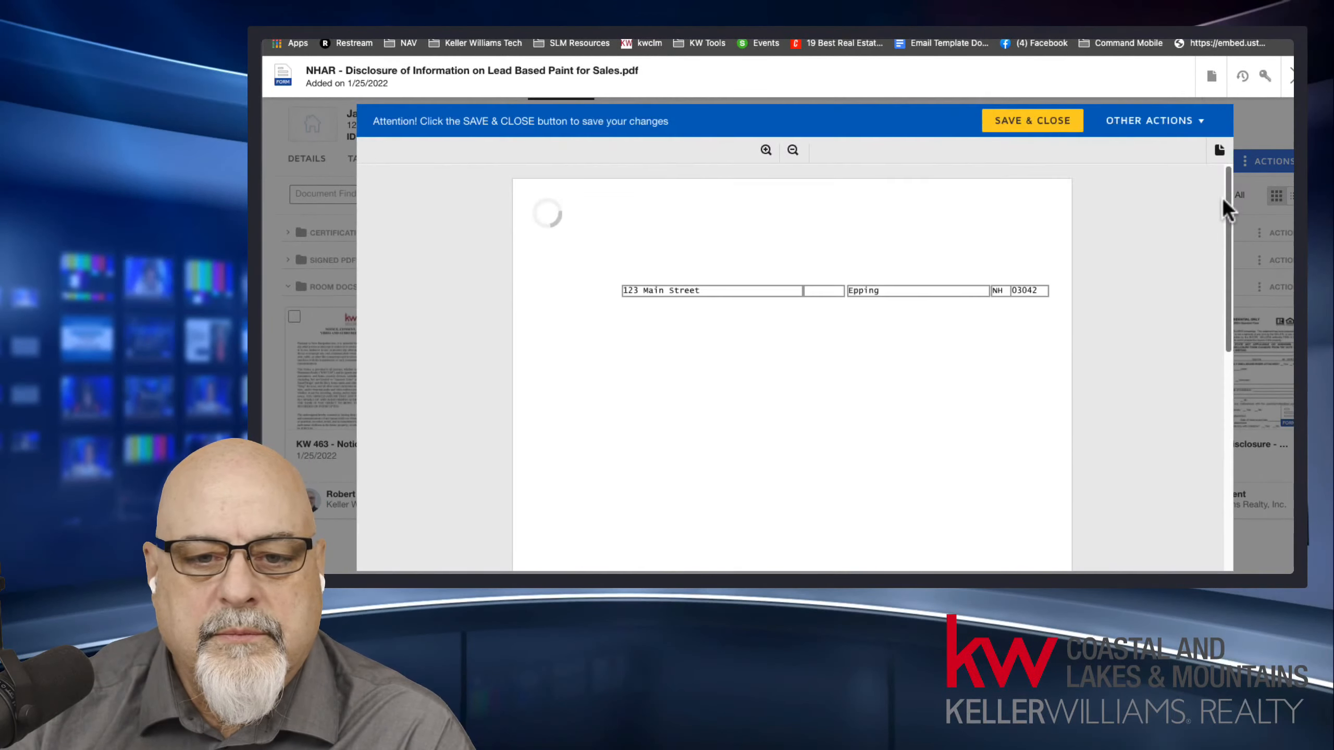
mouse_move(1228, 186)
mouse_down()
mouse_move(1235, 316)
mouse_move(1159, 381)
mouse_up()
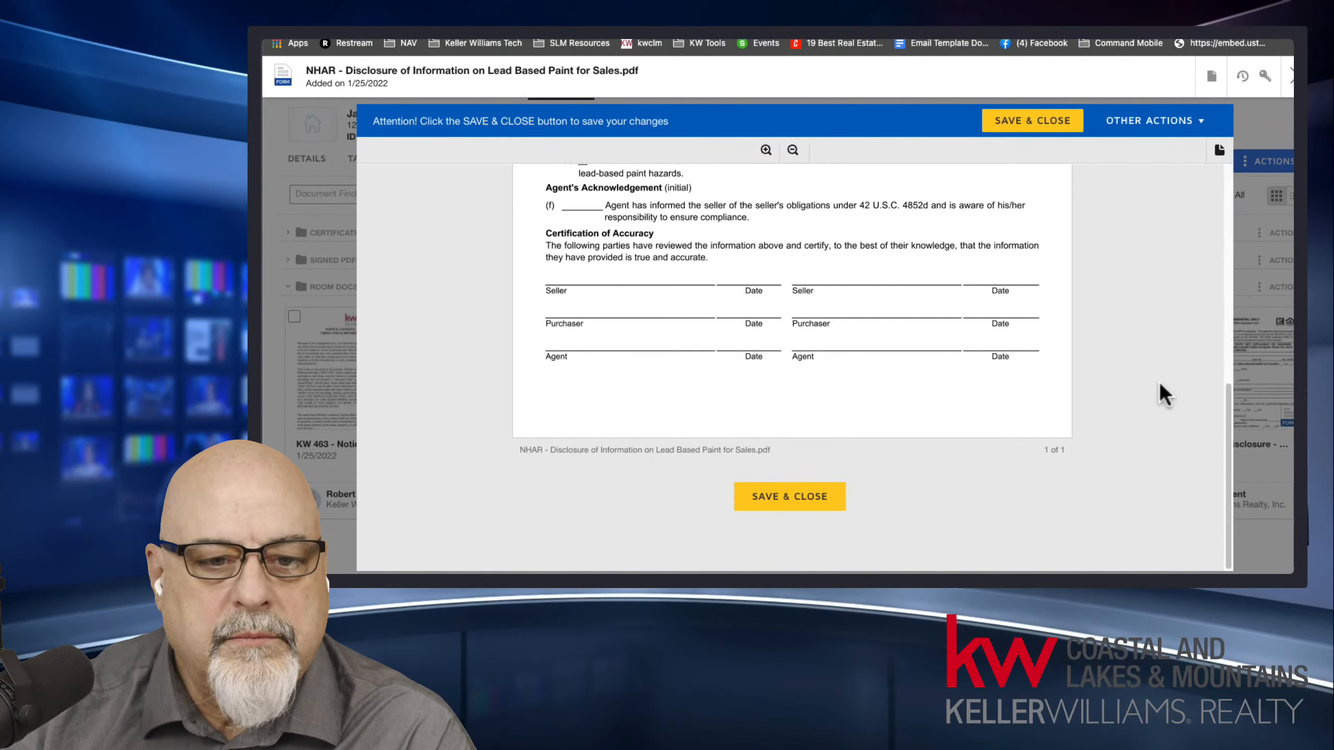
click(1291, 76)
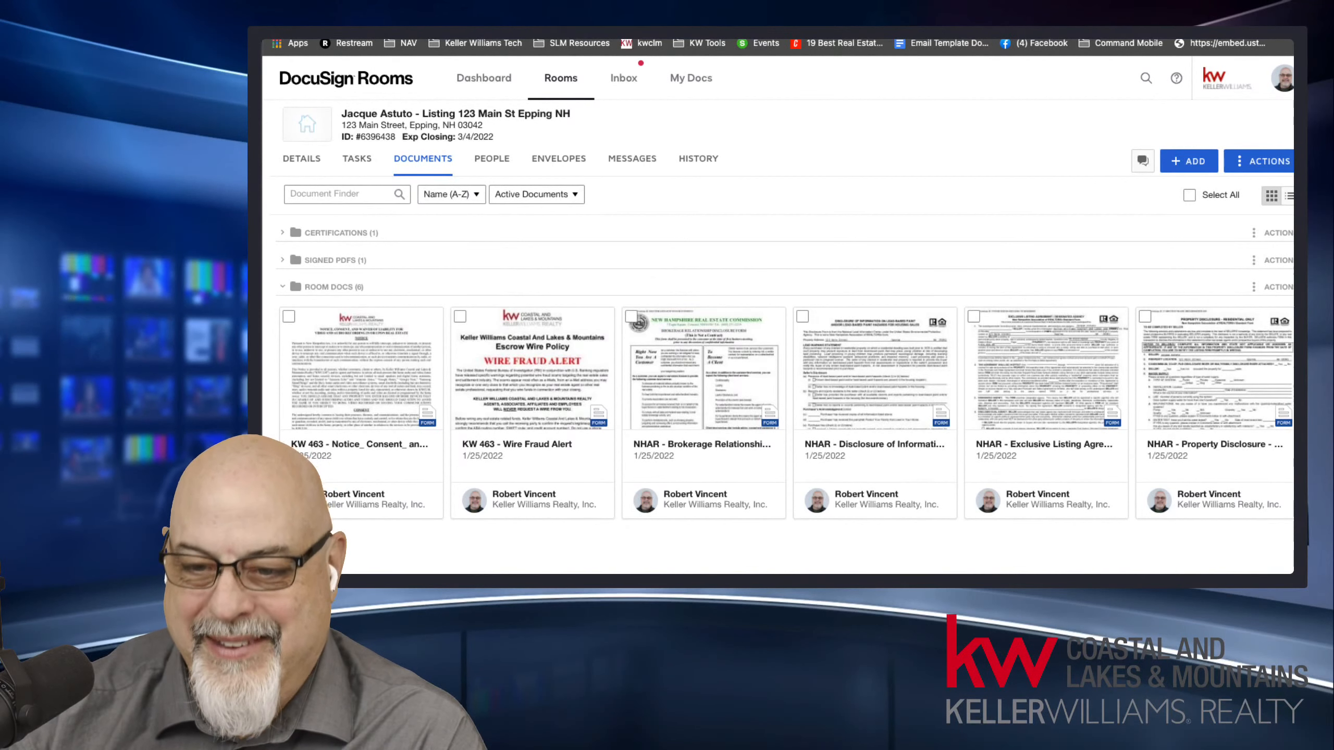
Add the Command Quick Start Guide PDF from the computer to the Room Docs folder and preview it.
scroll(785, 368, down, 3)
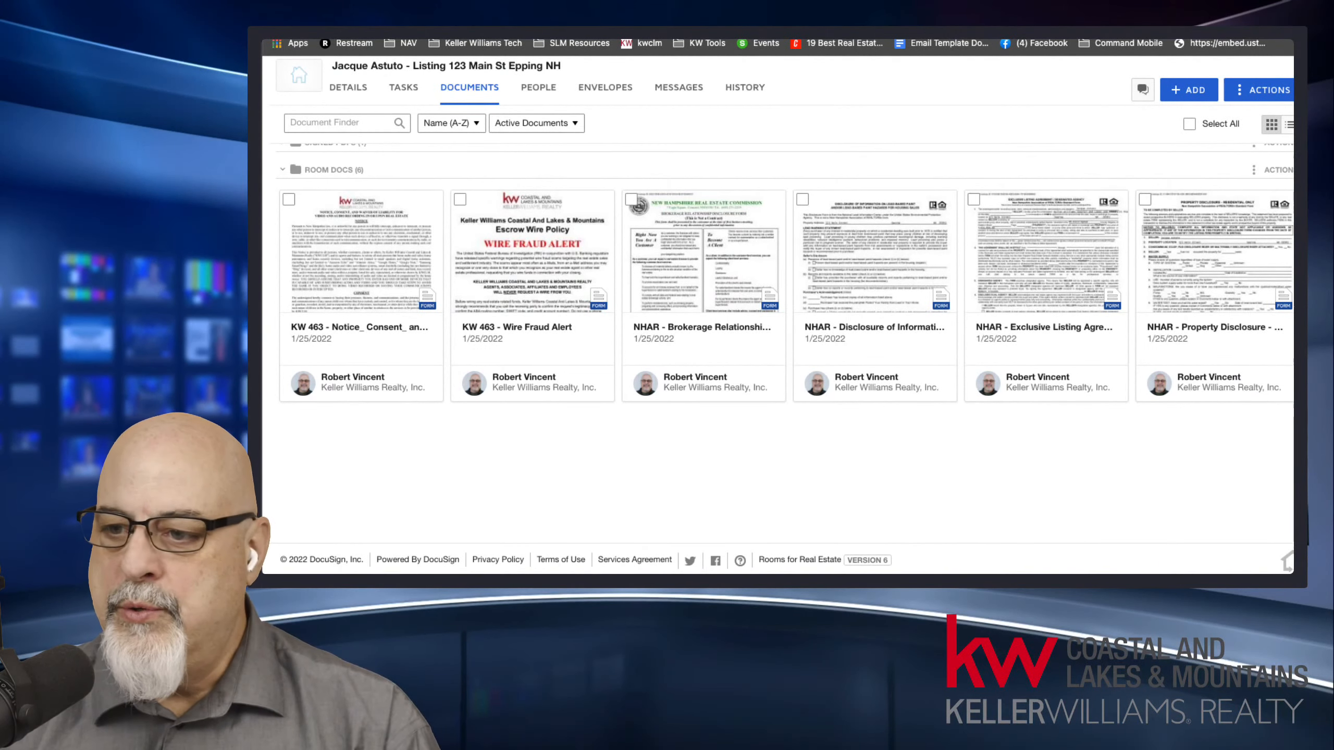
drag(1293, 476, 669, 242)
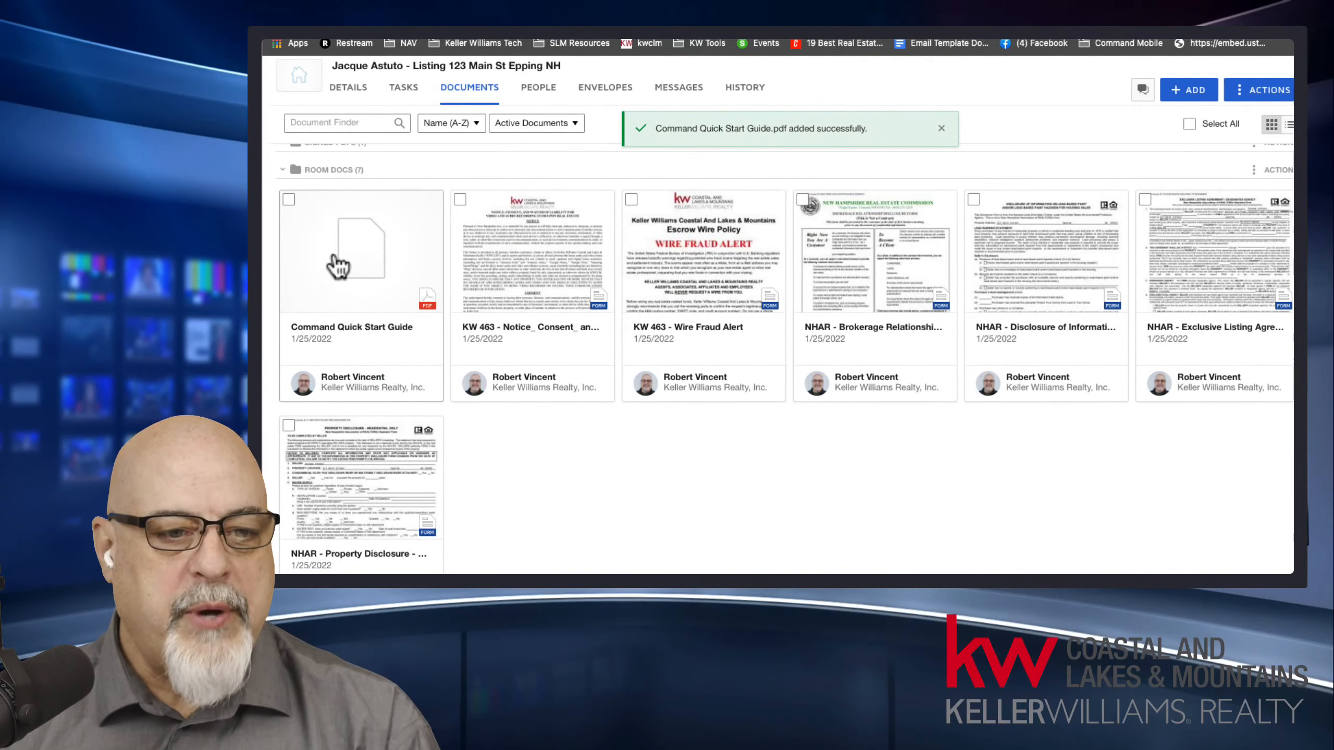
click(373, 262)
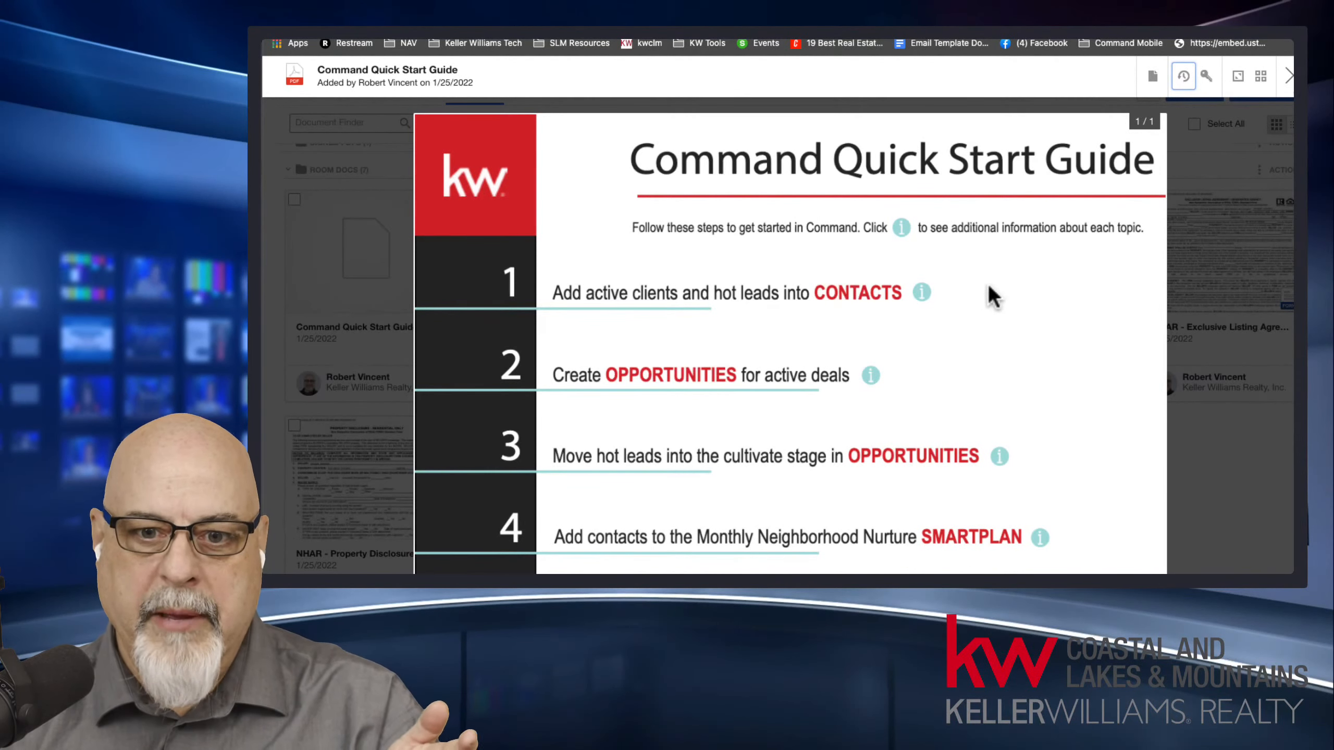
click(1289, 79)
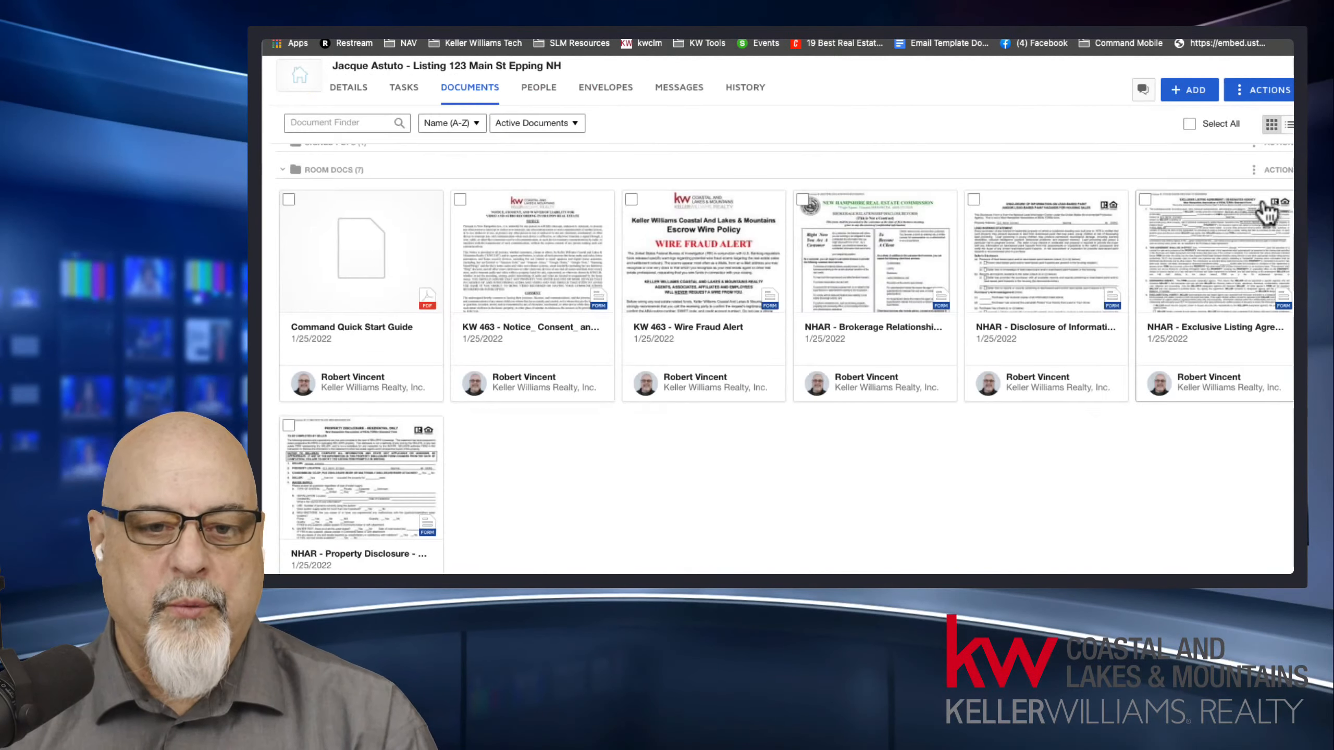
Create an envelope from the Command Quick Start Guide and the NHAR Disclosure of Information on Lead Based Paint form.
click(289, 200)
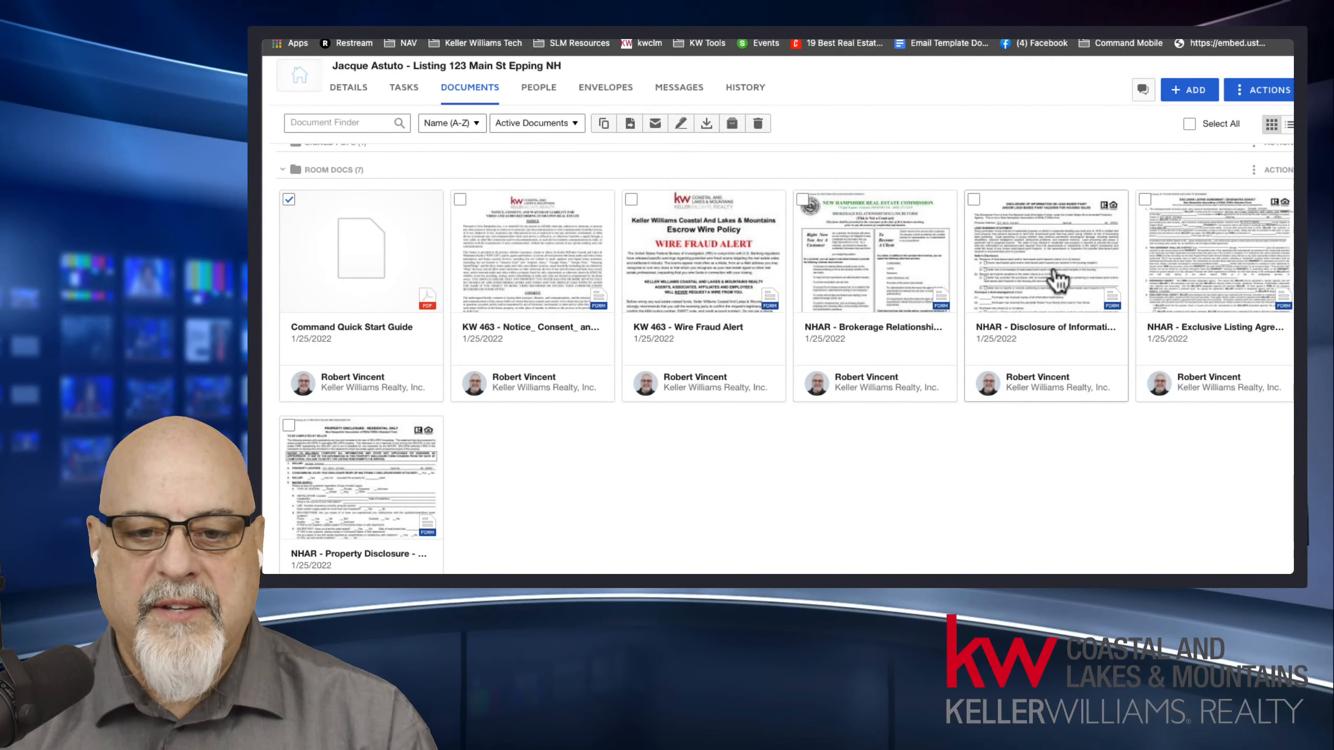
click(974, 200)
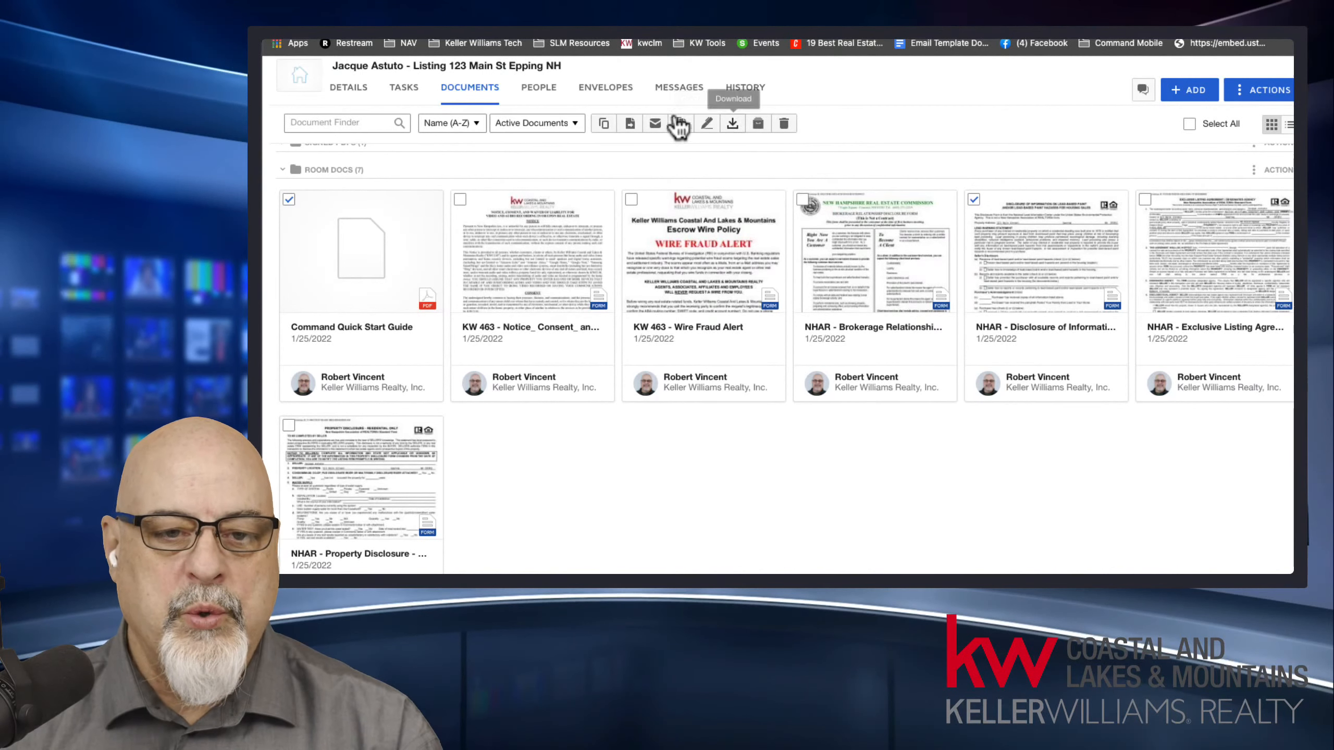
click(707, 124)
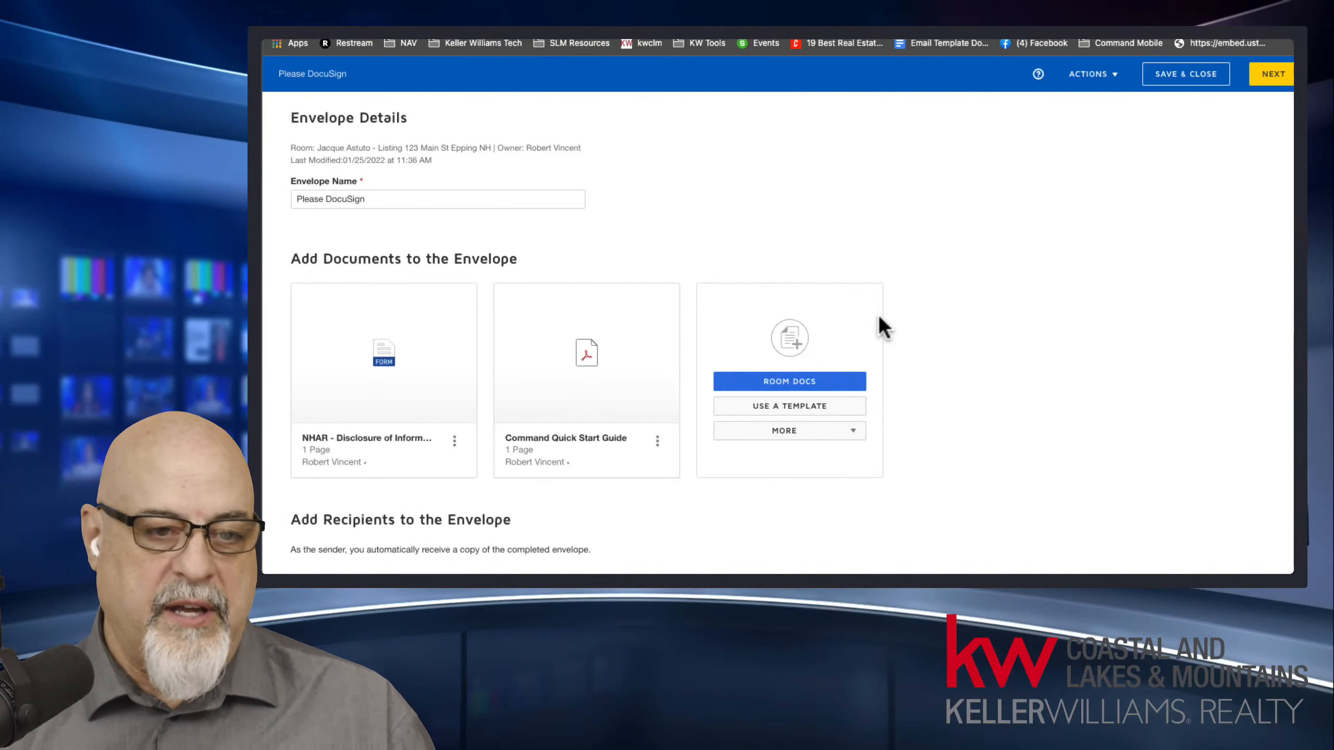
Name the envelope "Two documents from my contact to sign" and set the email subject to "Please sign these two documents thank you".
drag(392, 199, 278, 199)
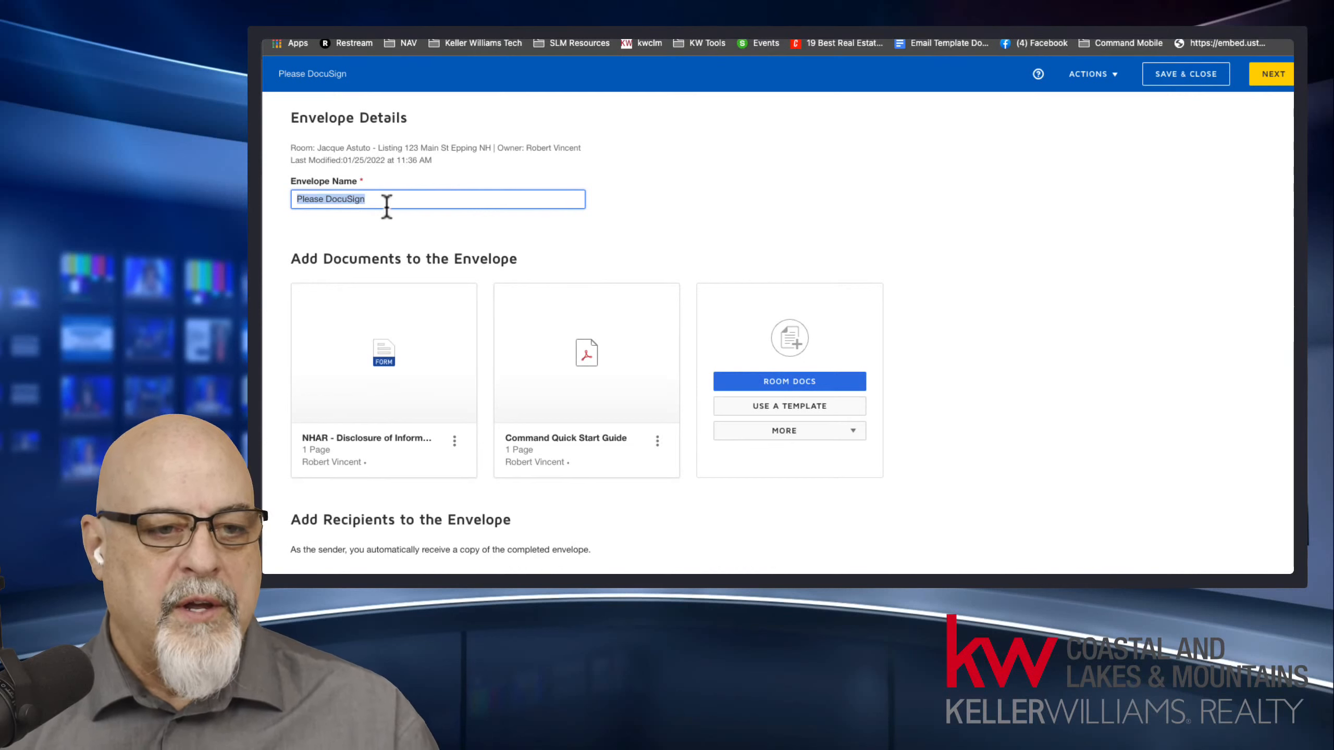
text(Two documents from my contact to sign)
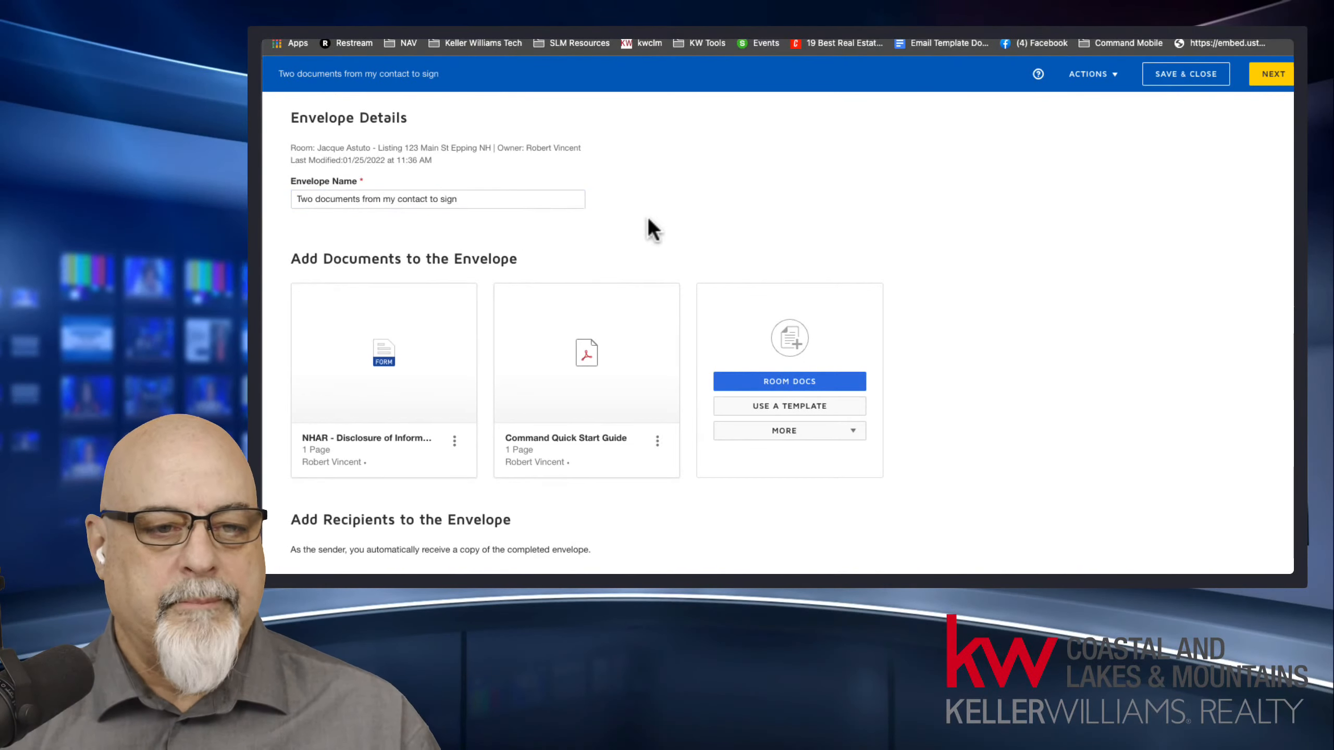
scroll(657, 221, down, 5)
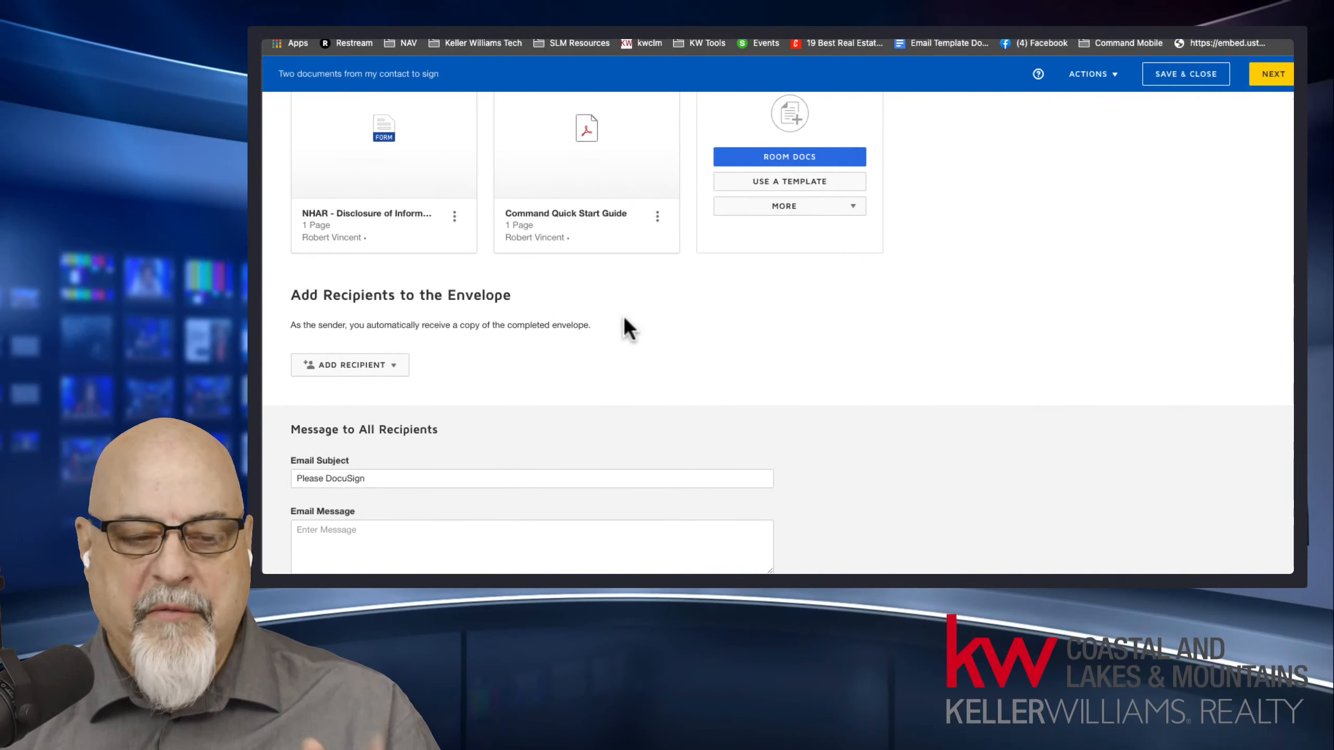
scroll(578, 347, down, 1)
triple_click(375, 449)
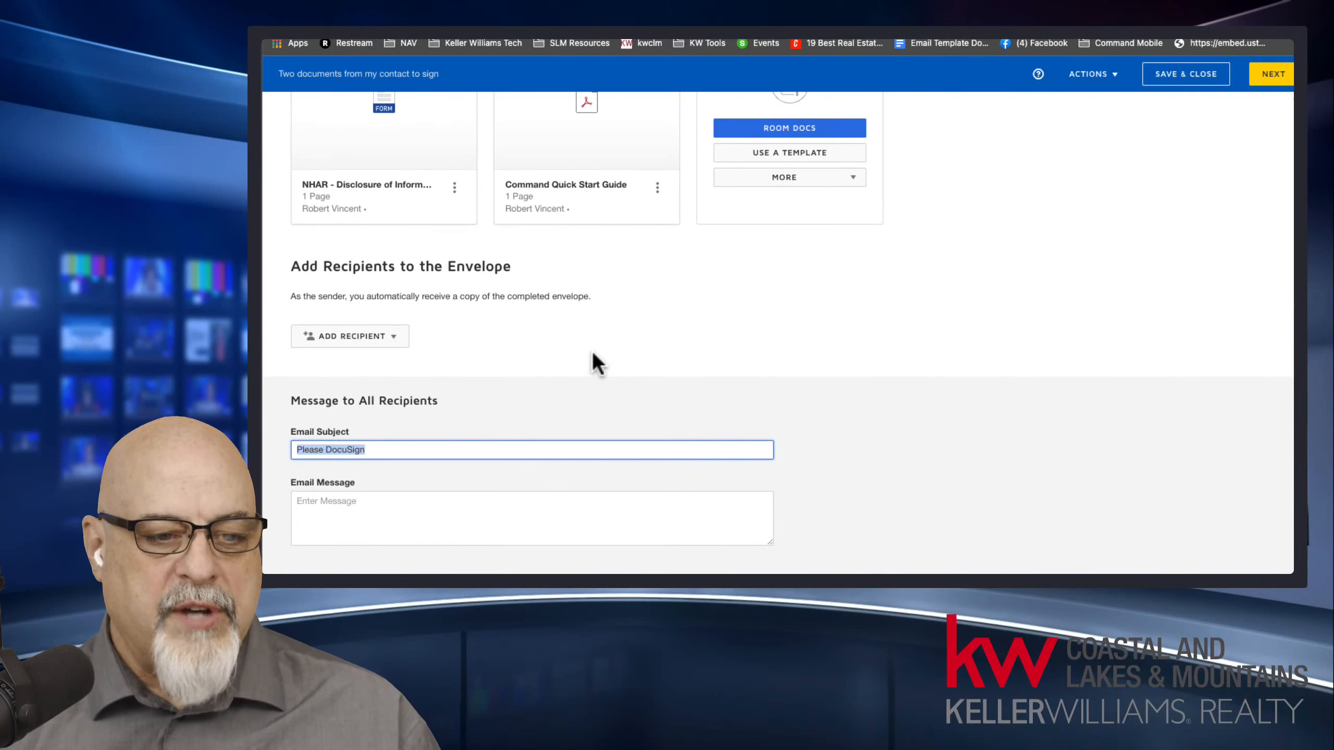
text(Please I need to documents)
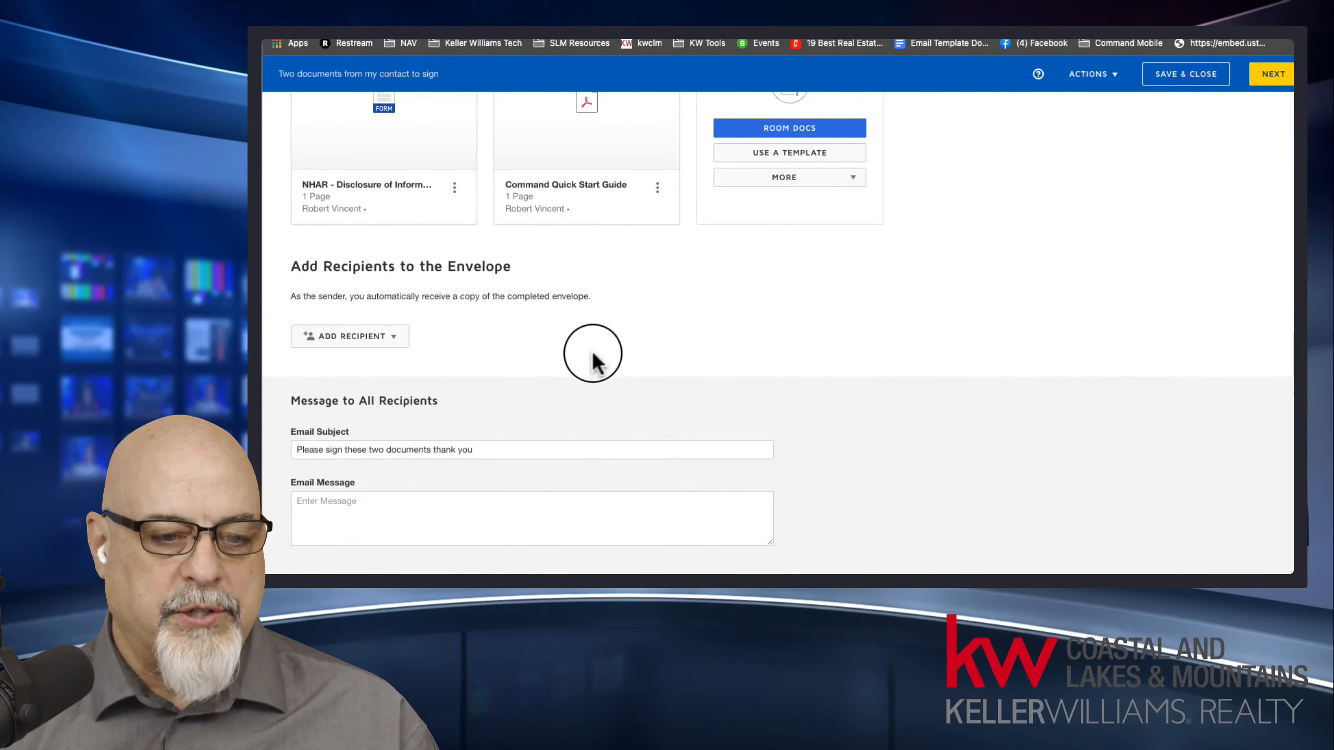
click(444, 518)
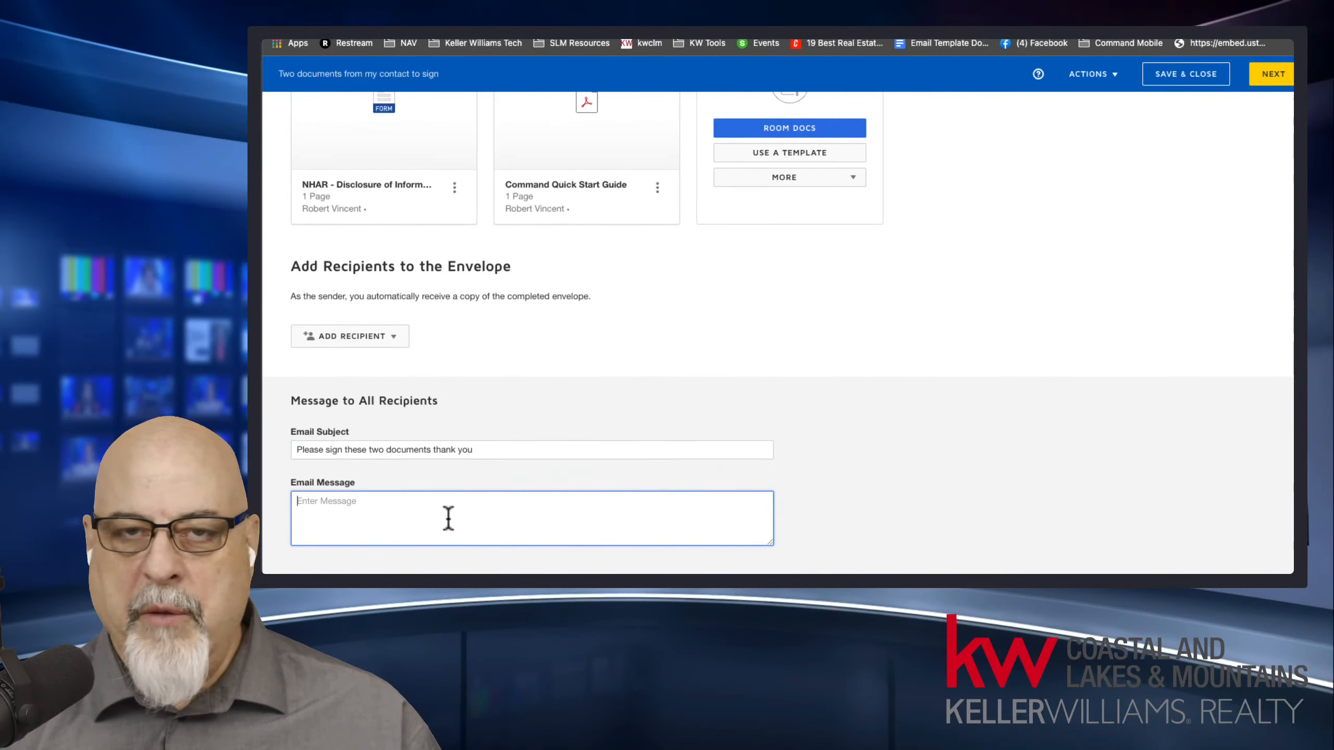
Start adding pre-tagged roles as envelope recipients and assign the seller client to the Seller One role.
scroll(568, 398, up, 5)
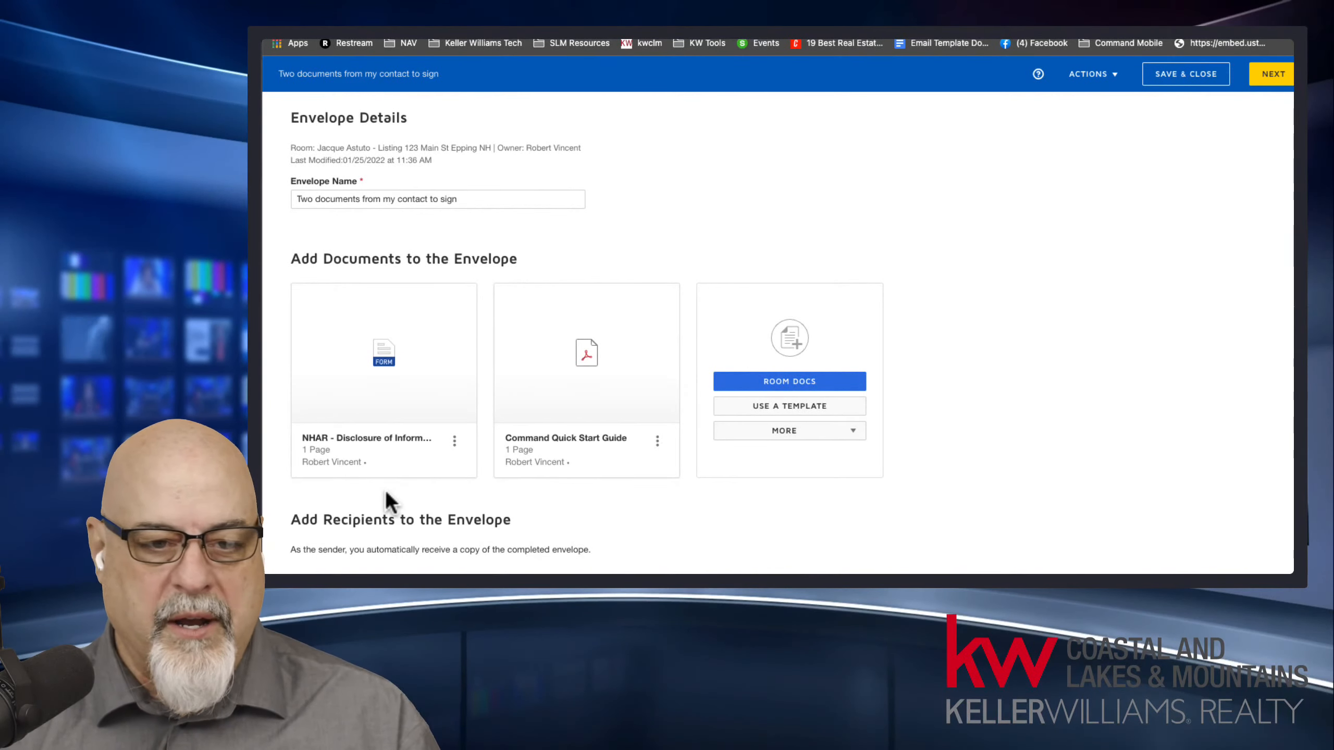
mouse_move(378, 466)
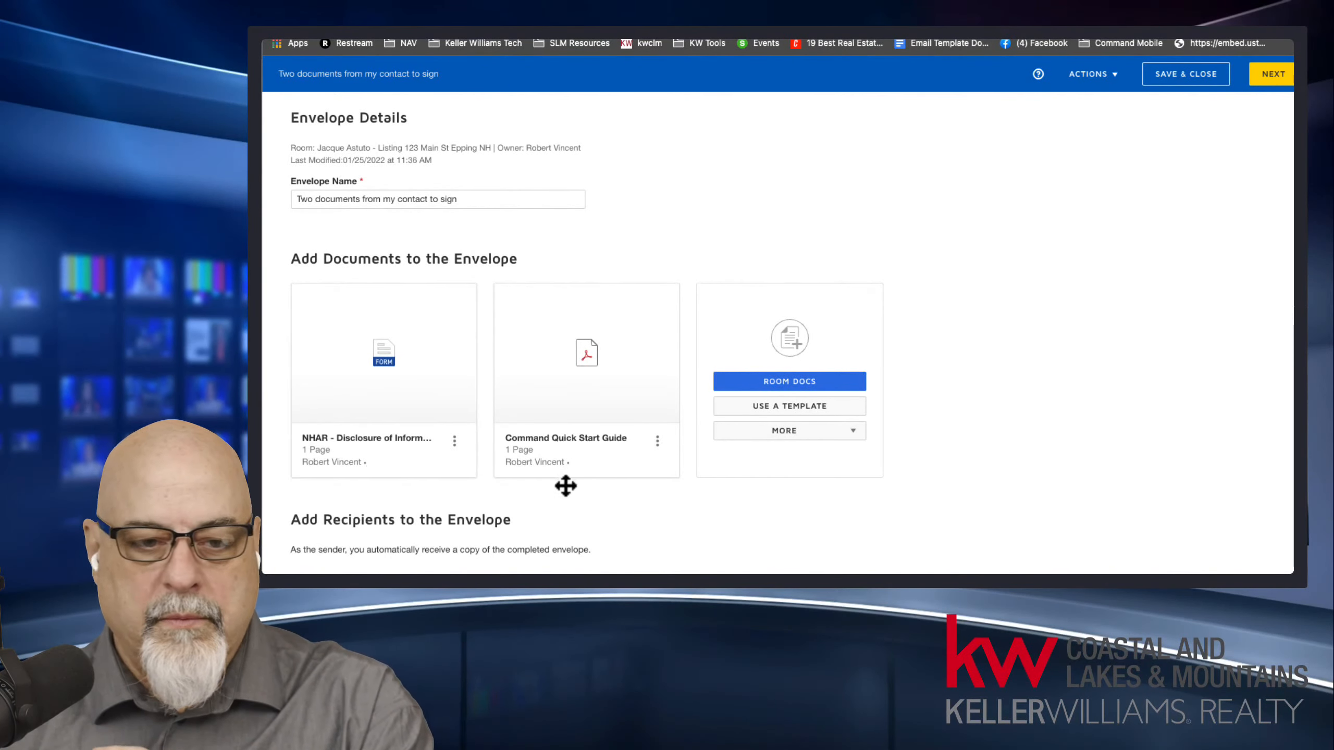
mouse_move(586, 472)
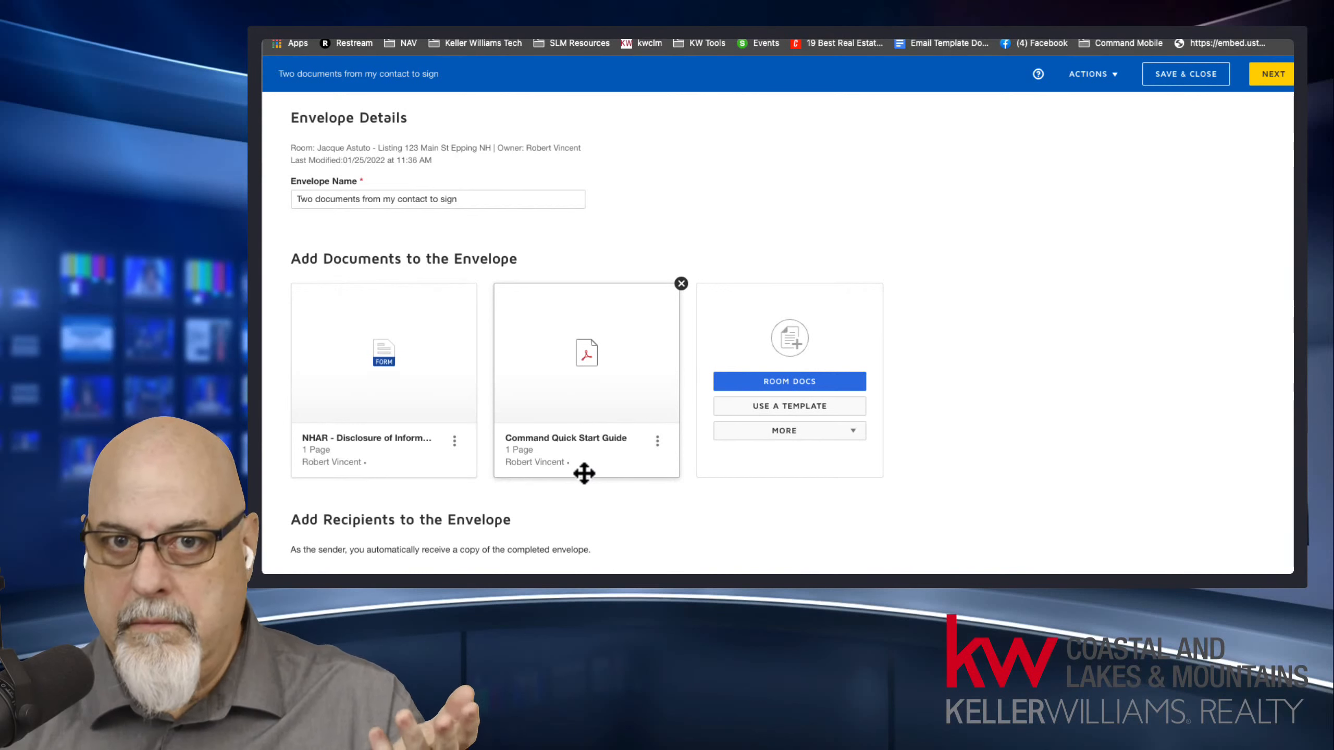
scroll(613, 494, down, 3)
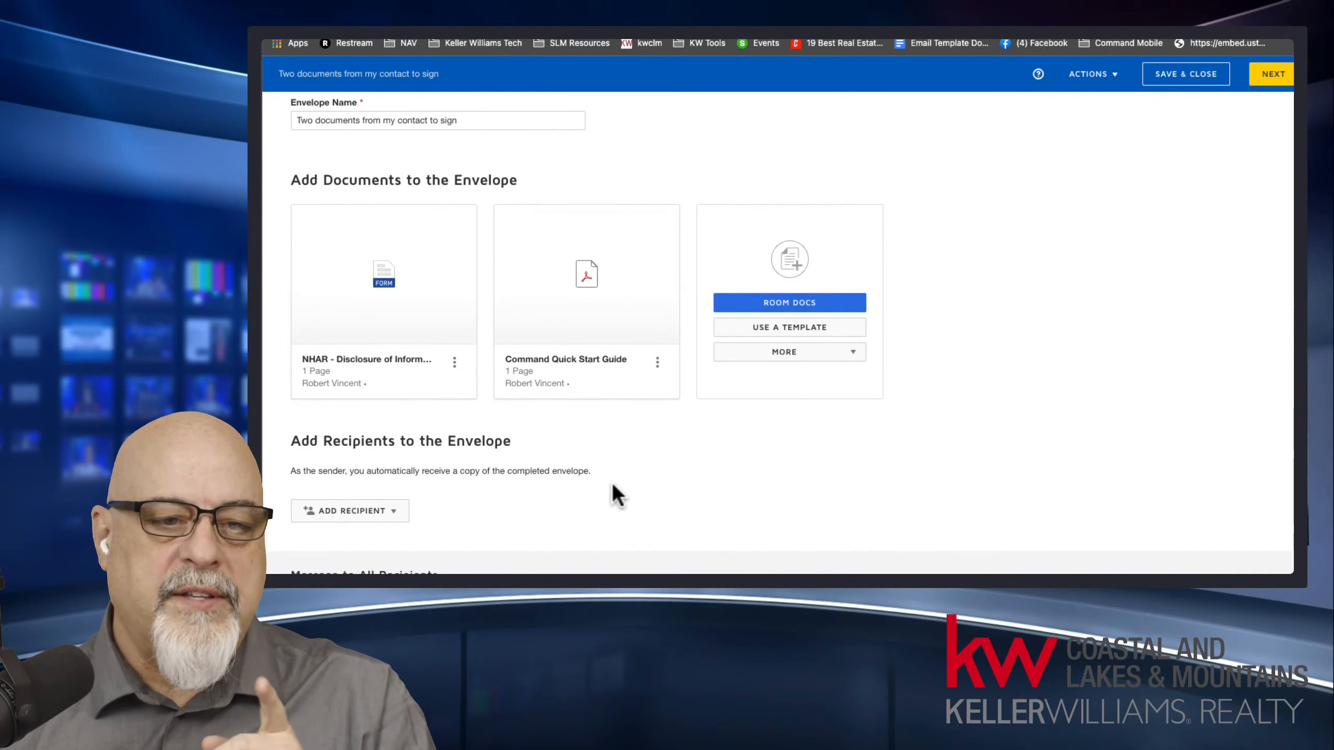
click(377, 489)
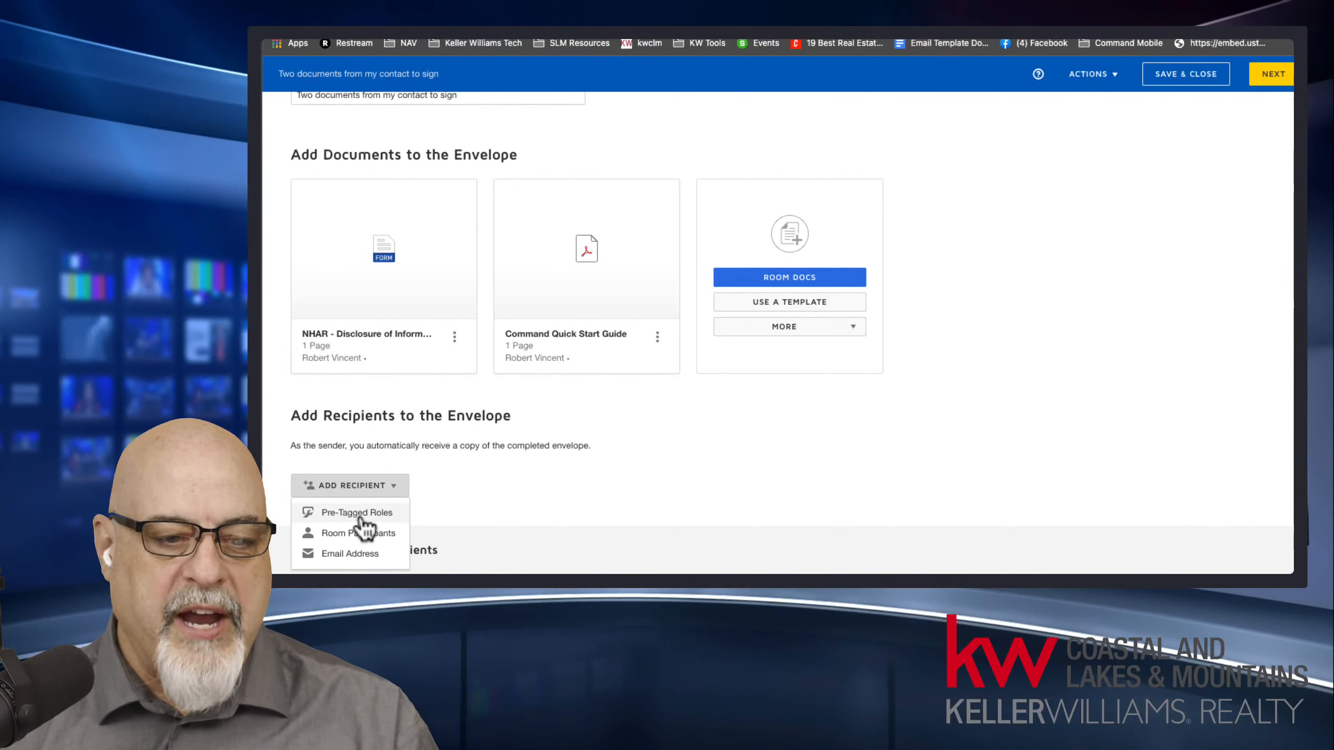
mouse_move(602, 292)
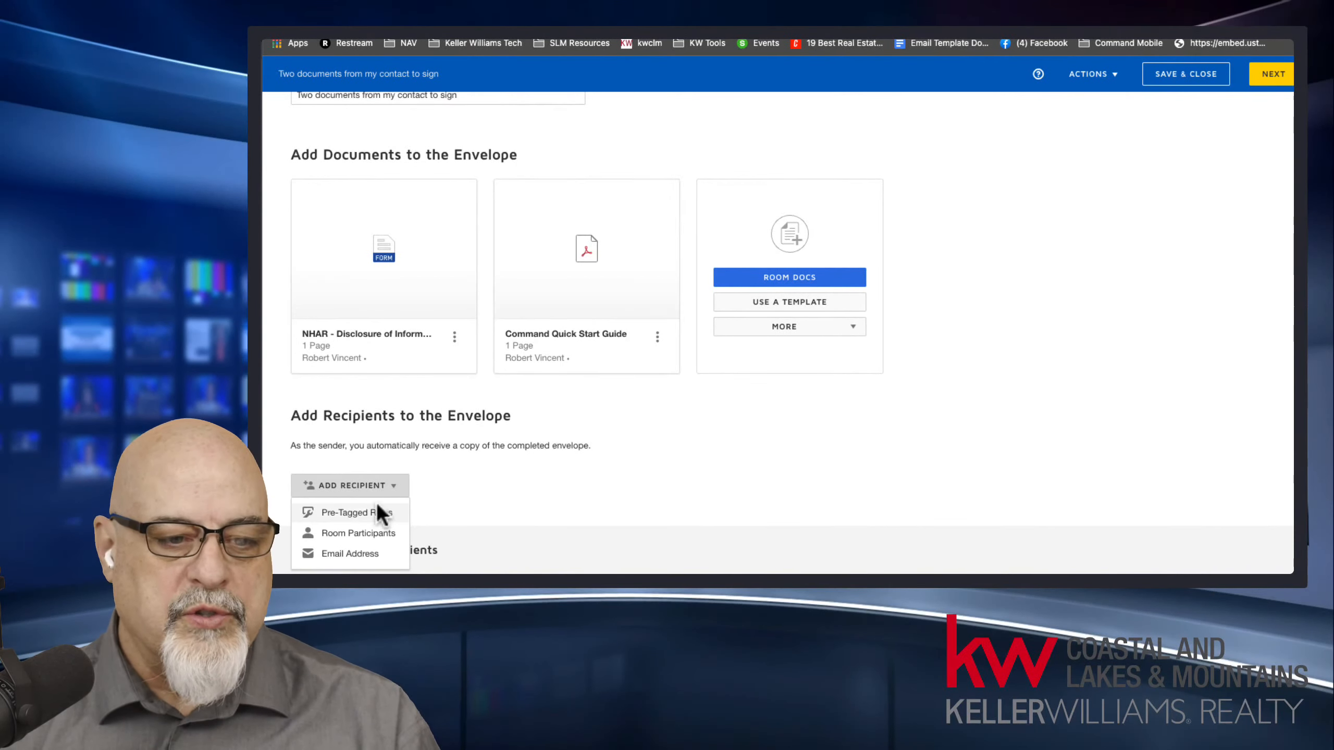
click(375, 518)
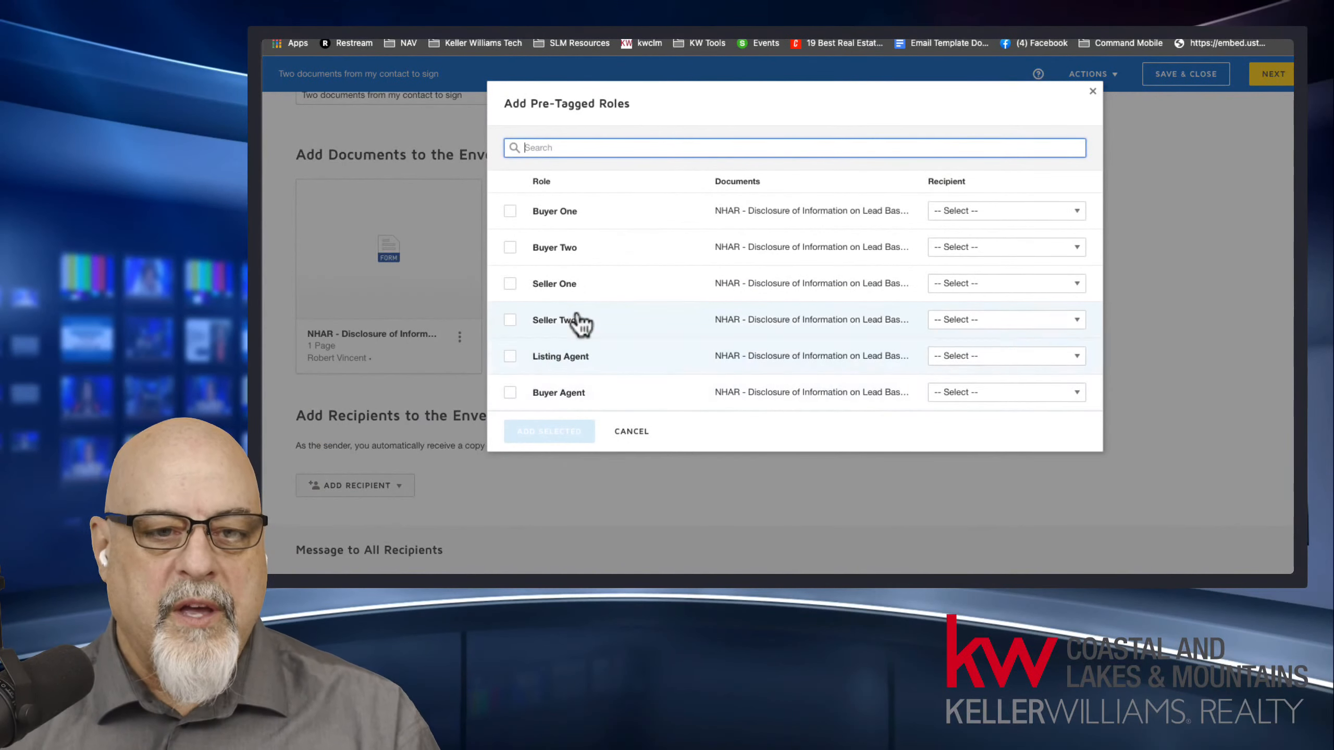
click(510, 287)
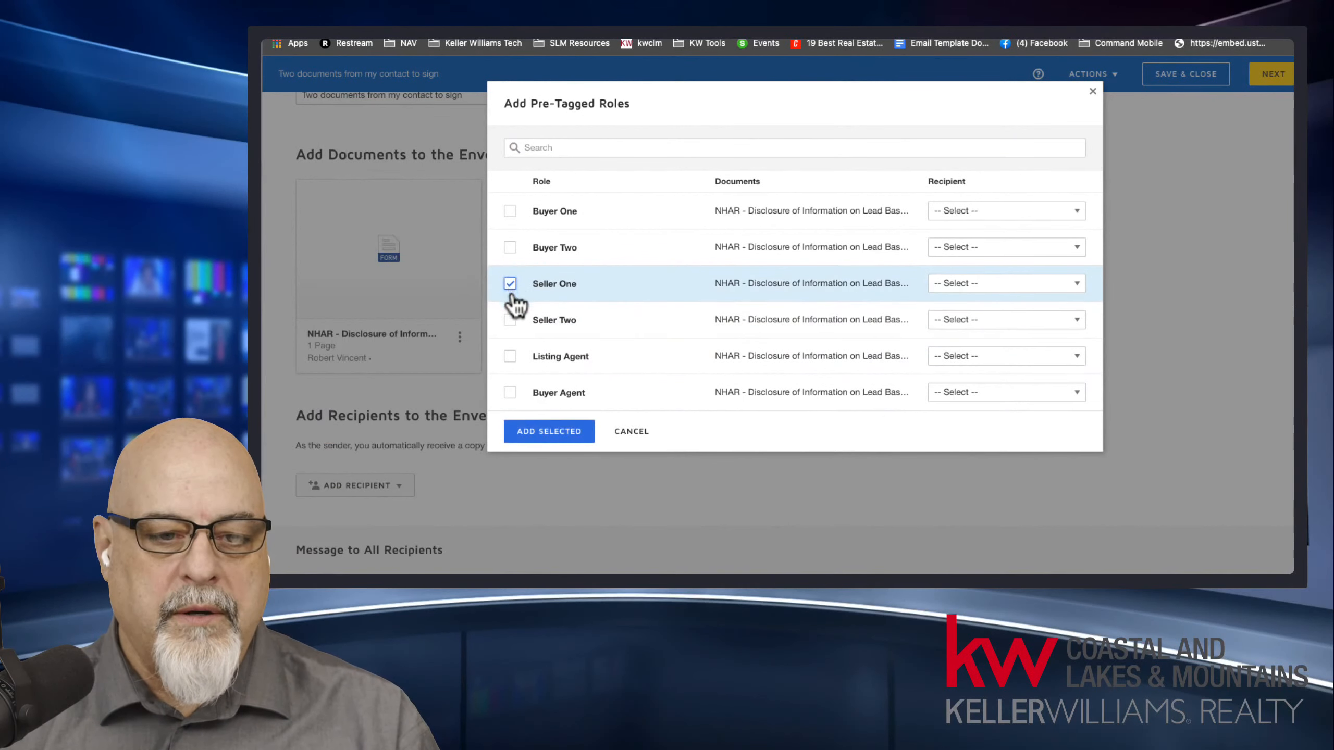
click(951, 286)
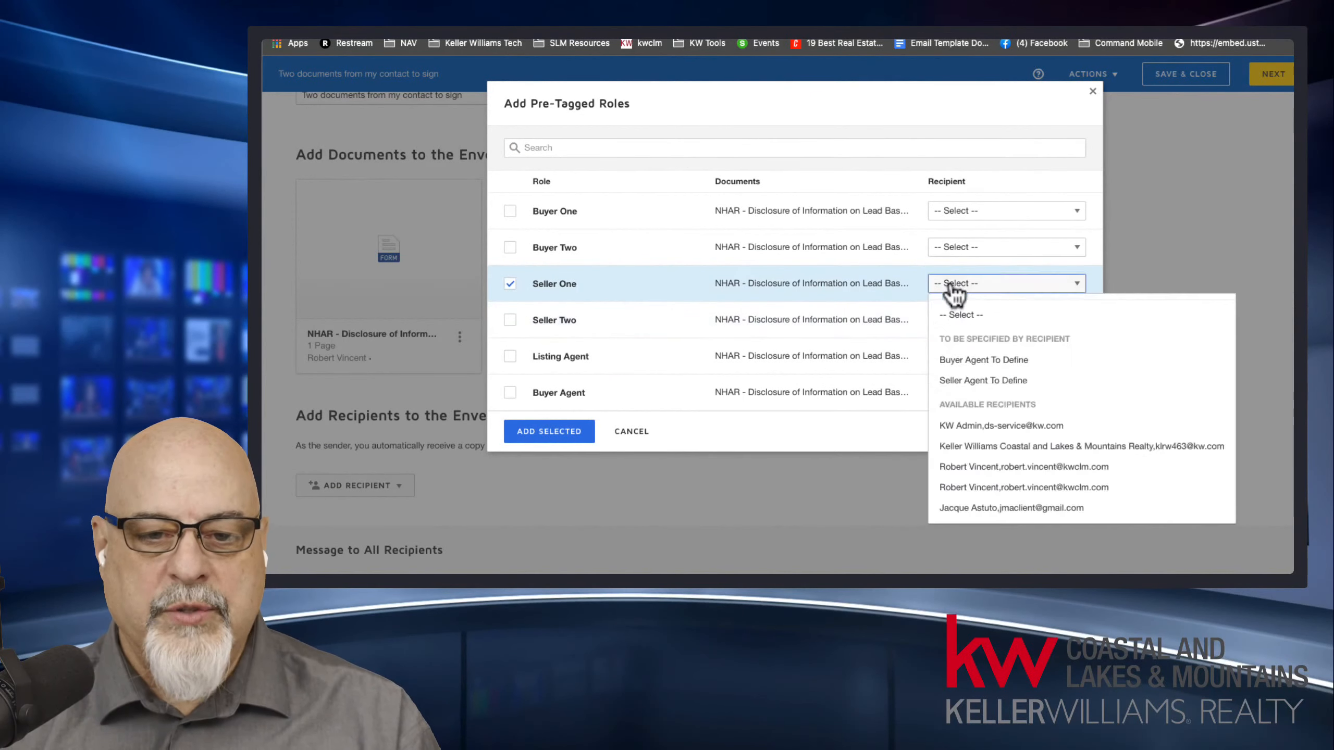
click(992, 509)
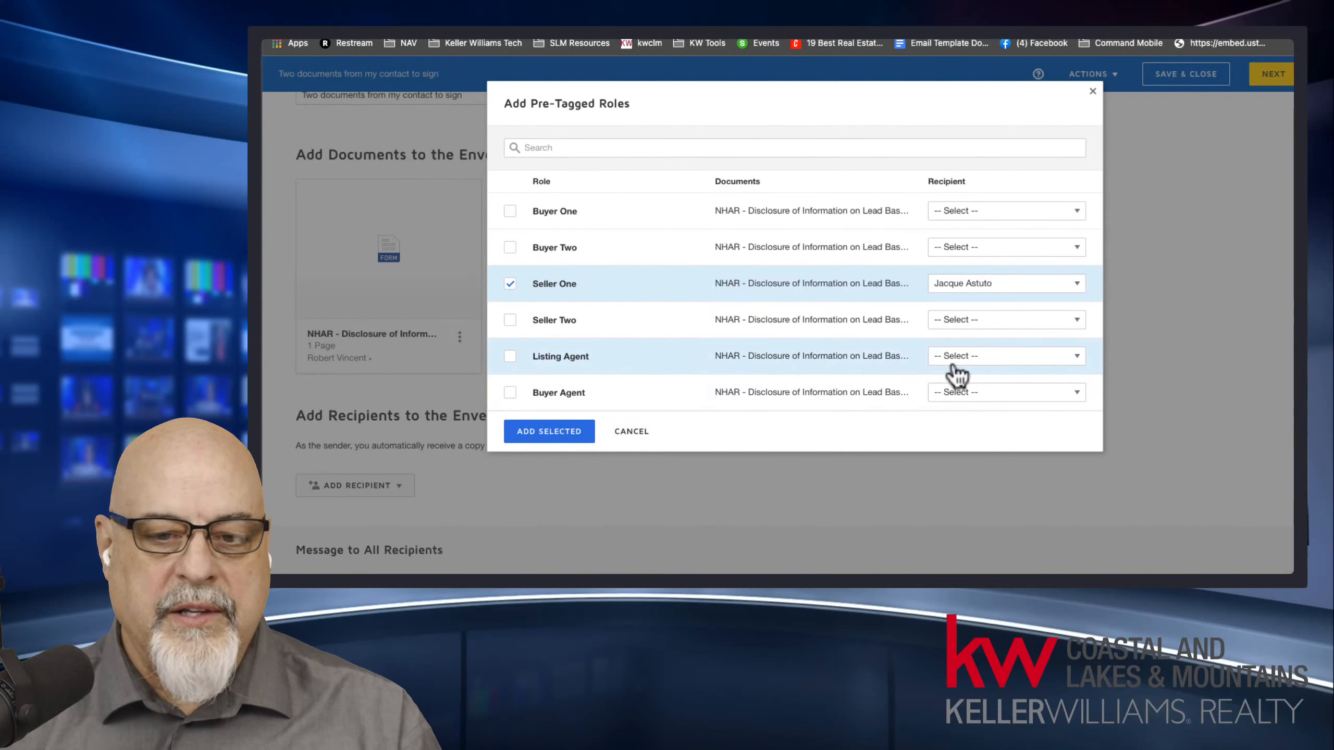
Assign the agent to the Listing Agent role and add both selected roles to the envelope.
click(993, 358)
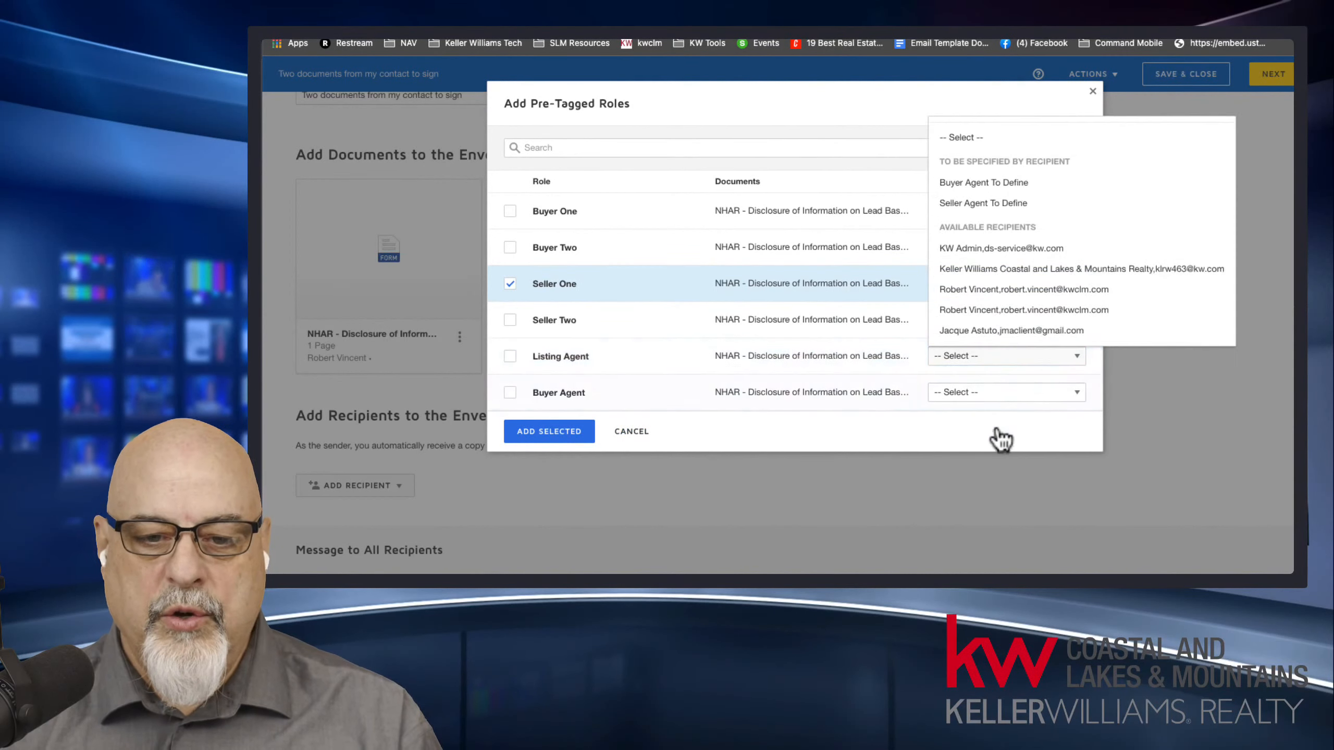
click(981, 310)
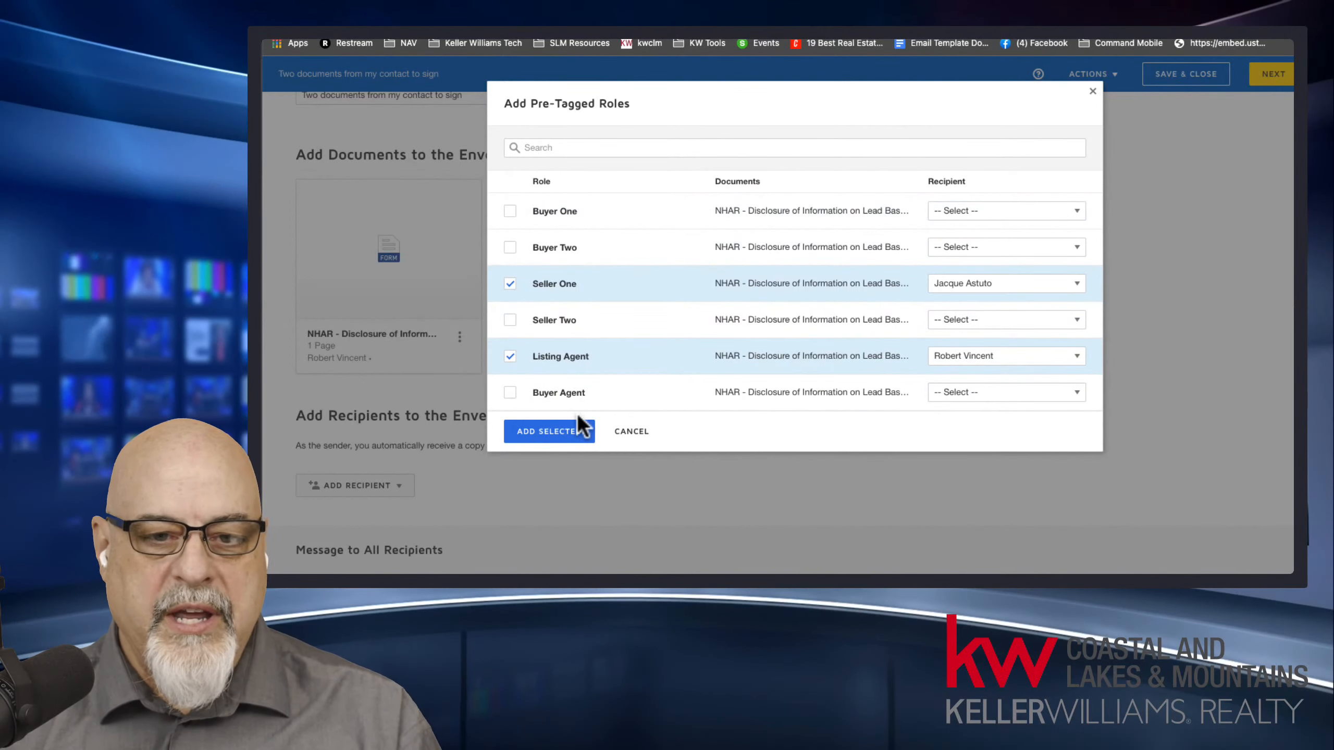
click(546, 432)
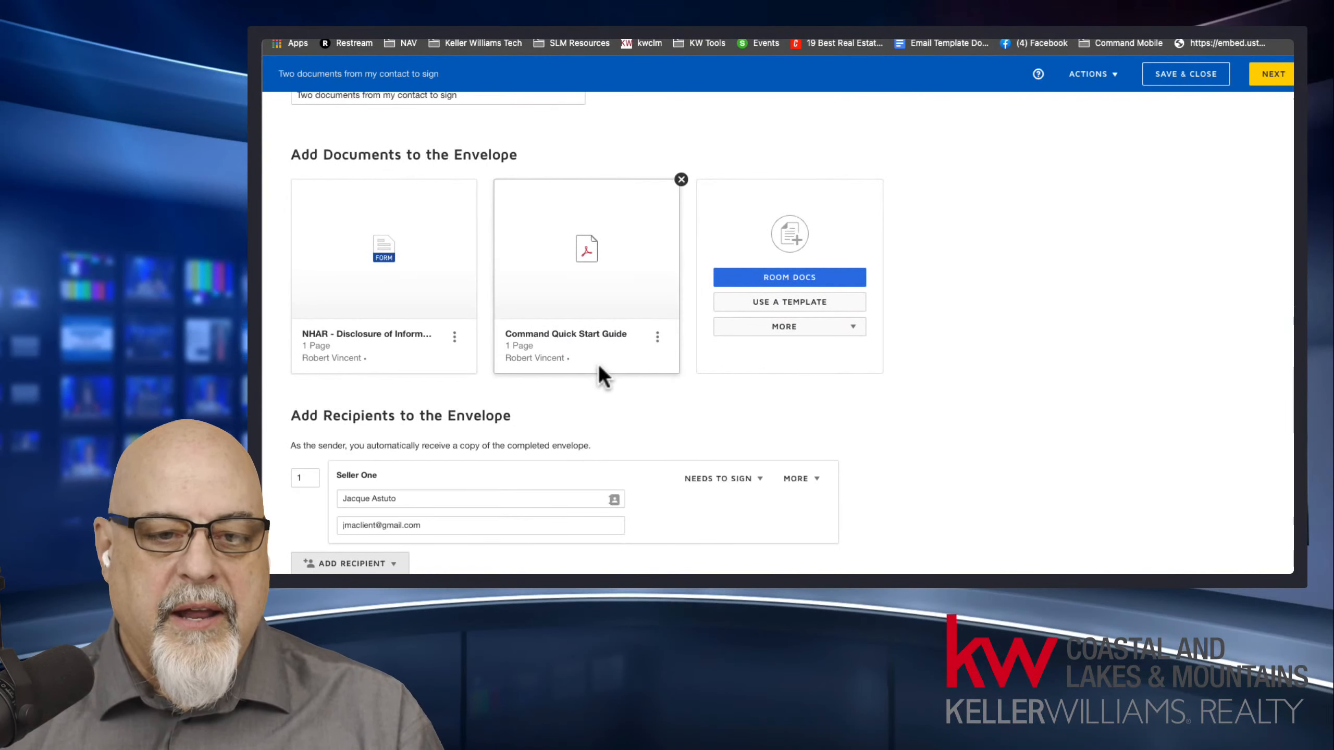
mouse_move(608, 317)
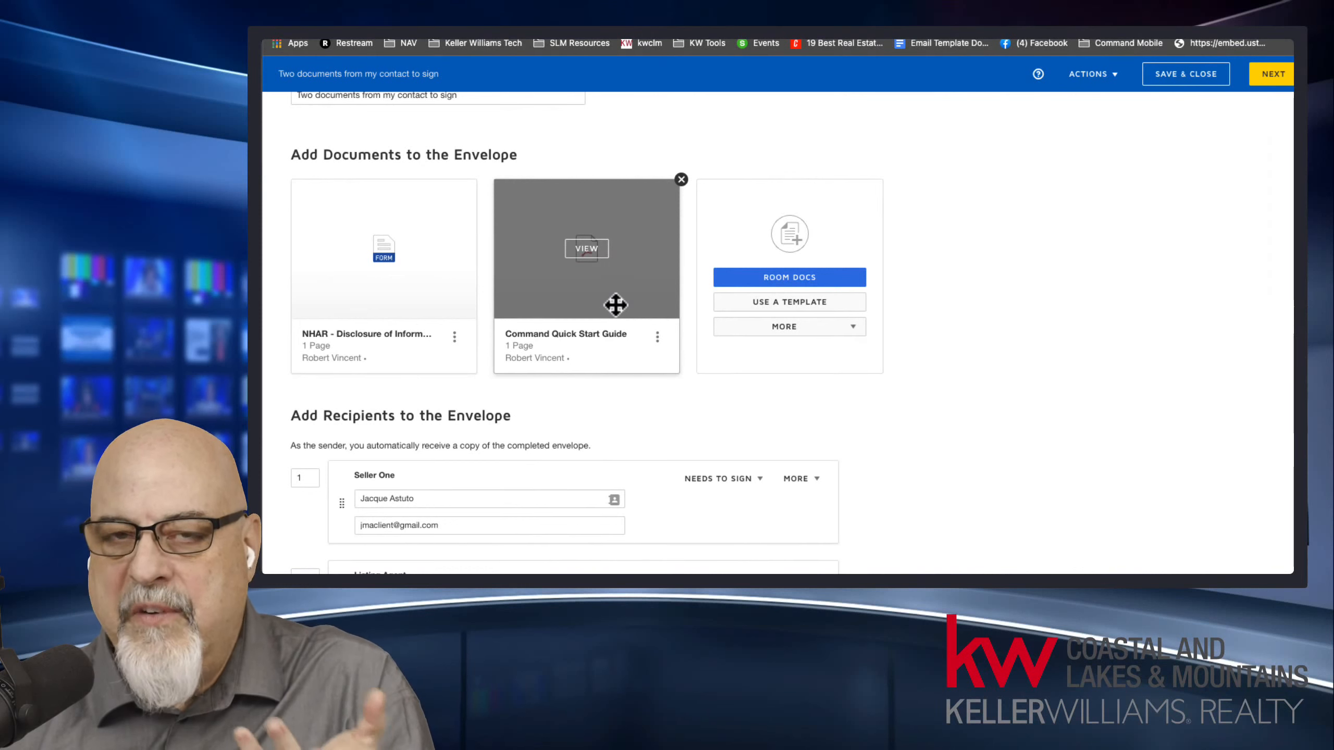
scroll(960, 379, down, 5)
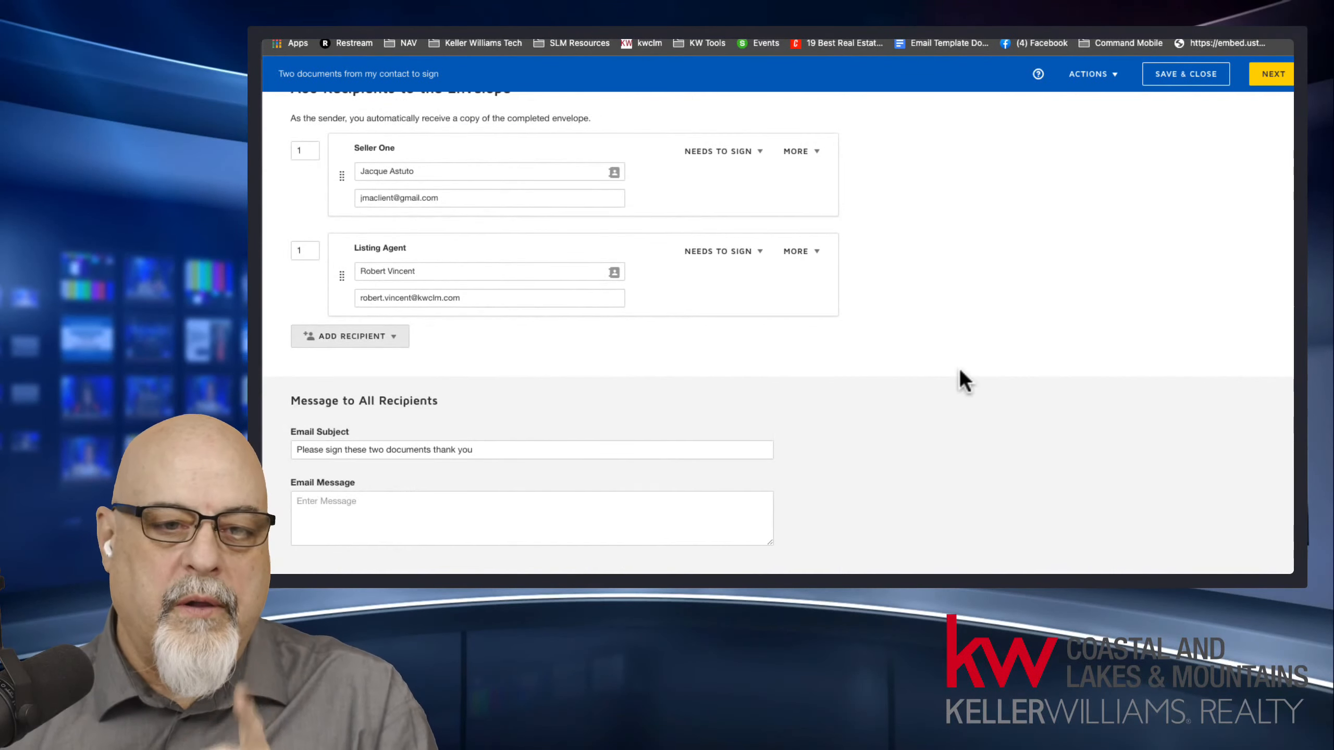
scroll(959, 367, up, 2)
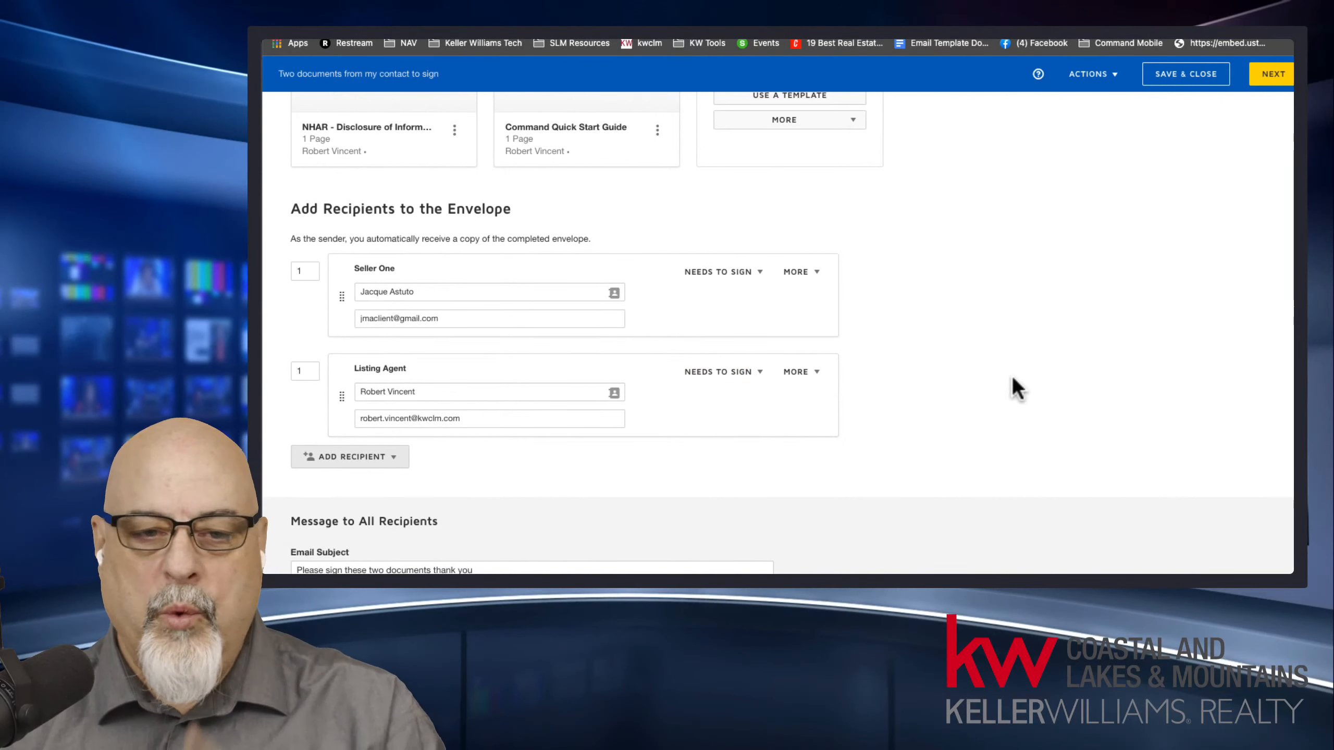
scroll(1013, 376, up, 5)
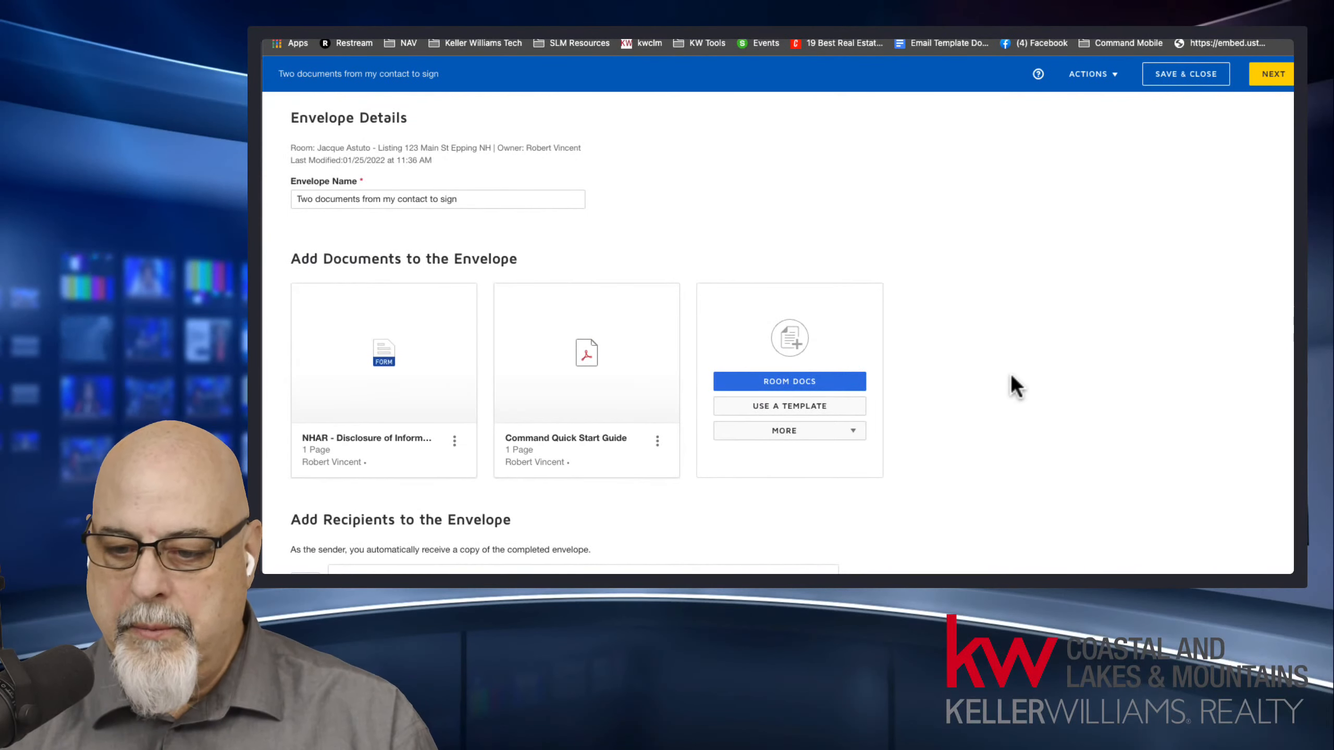
Advance the envelope to field placement, show the disclosure's pre-tagged signature section, and open the list of recipients.
click(1274, 76)
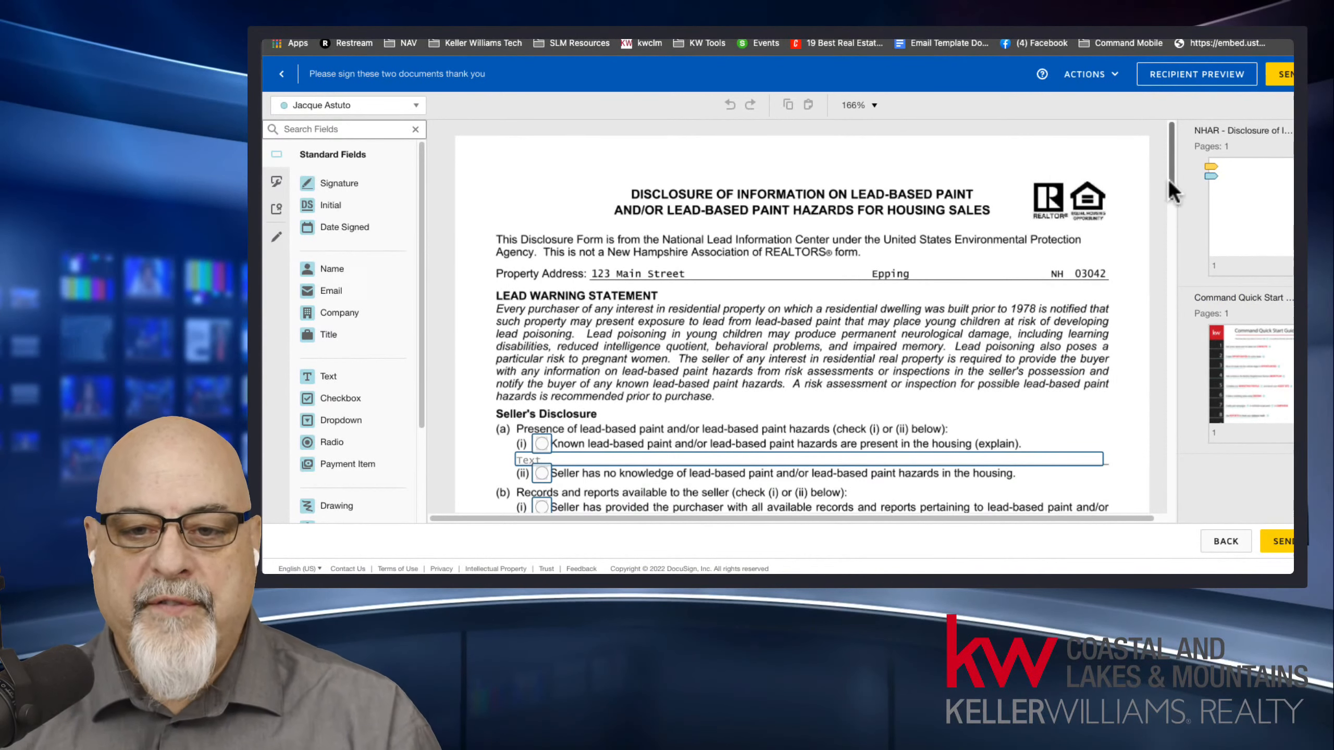
drag(1167, 179, 1174, 268)
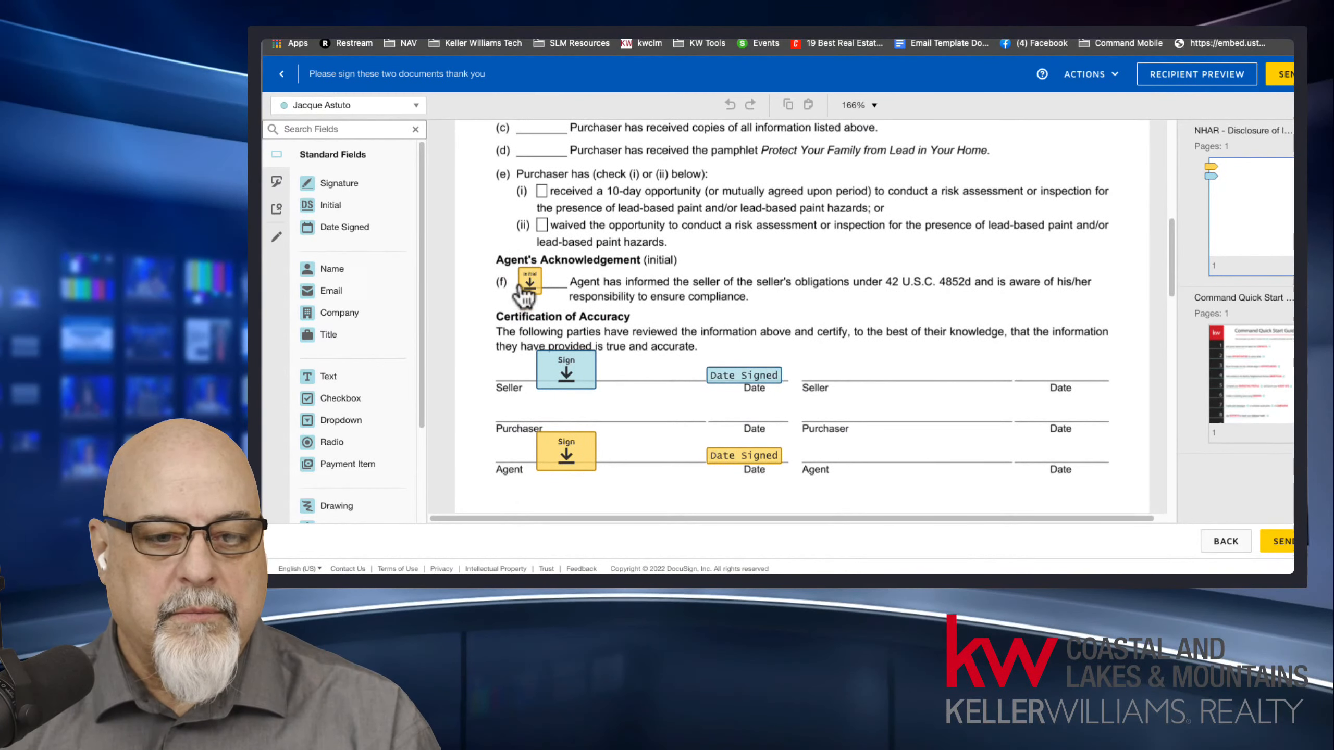
click(375, 105)
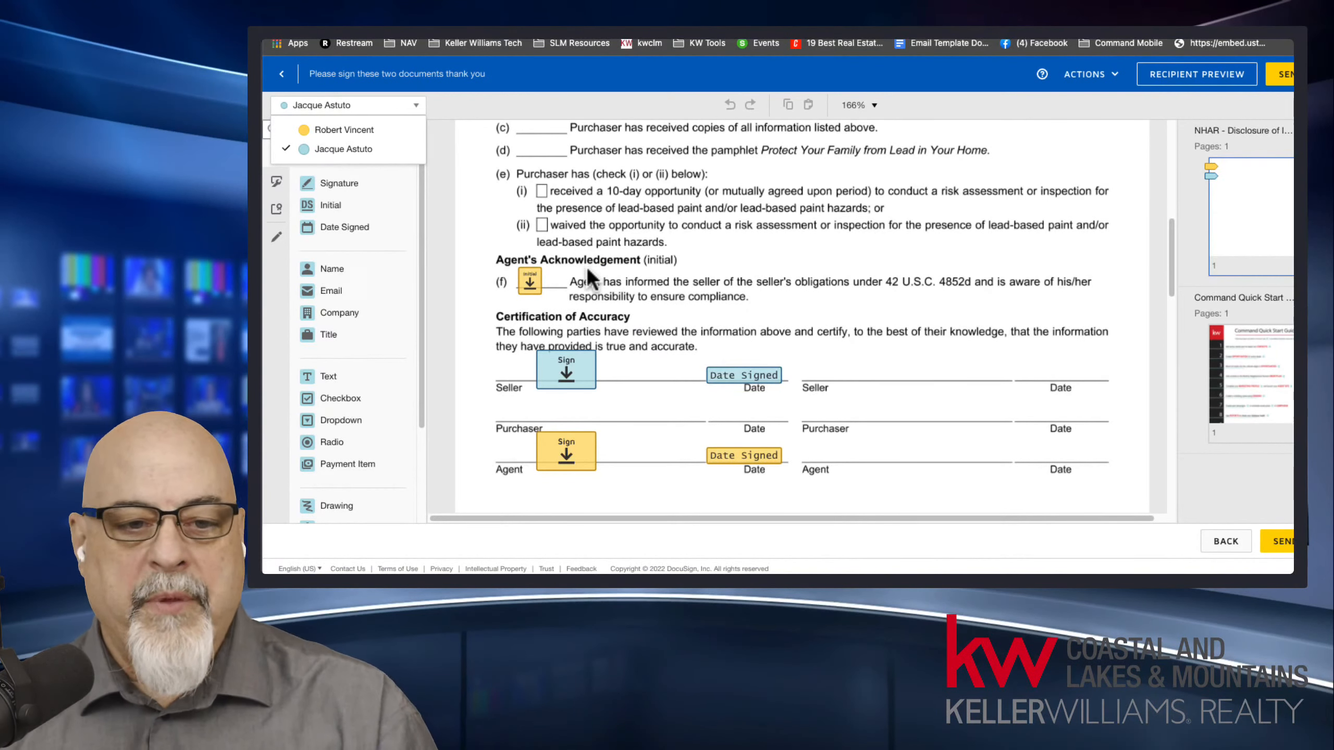
Enlarge the agent's initial field and reposition it on line (f) under Agent's Acknowledgement in the lead paint disclosure.
click(531, 288)
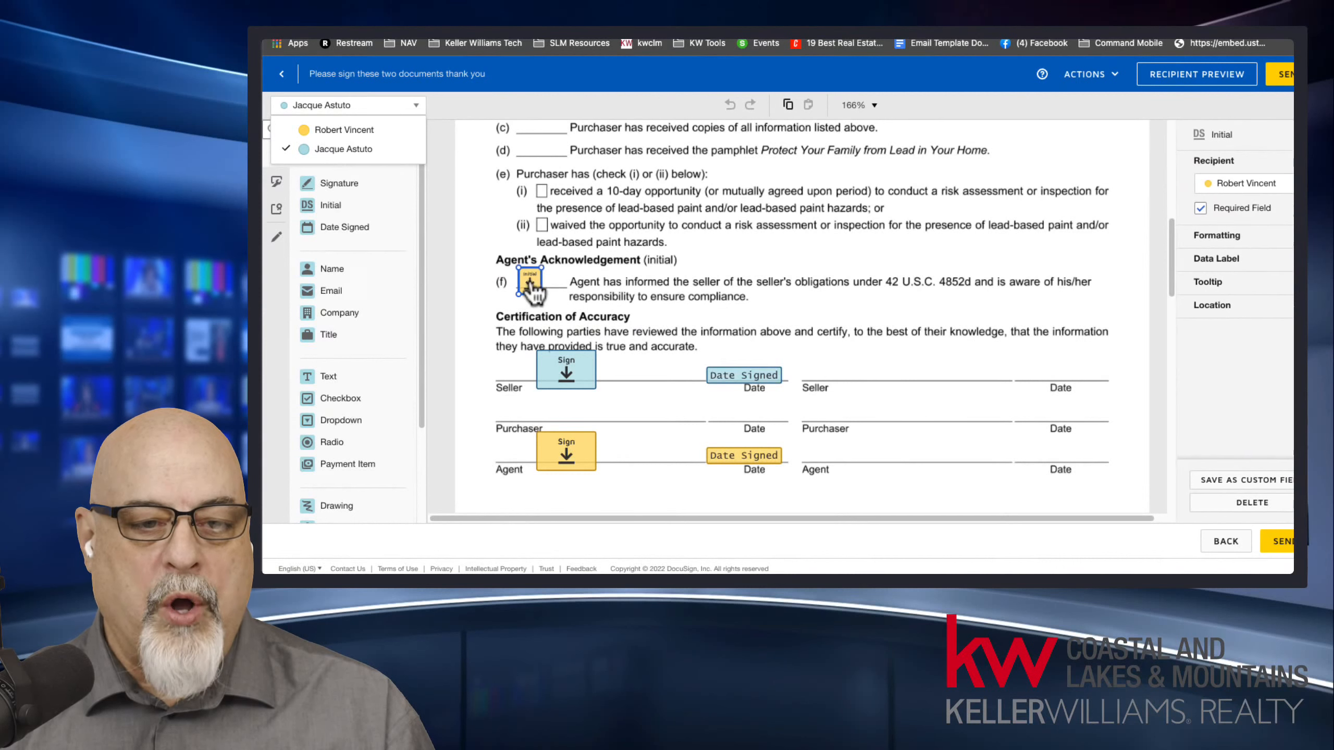
drag(540, 294, 672, 459)
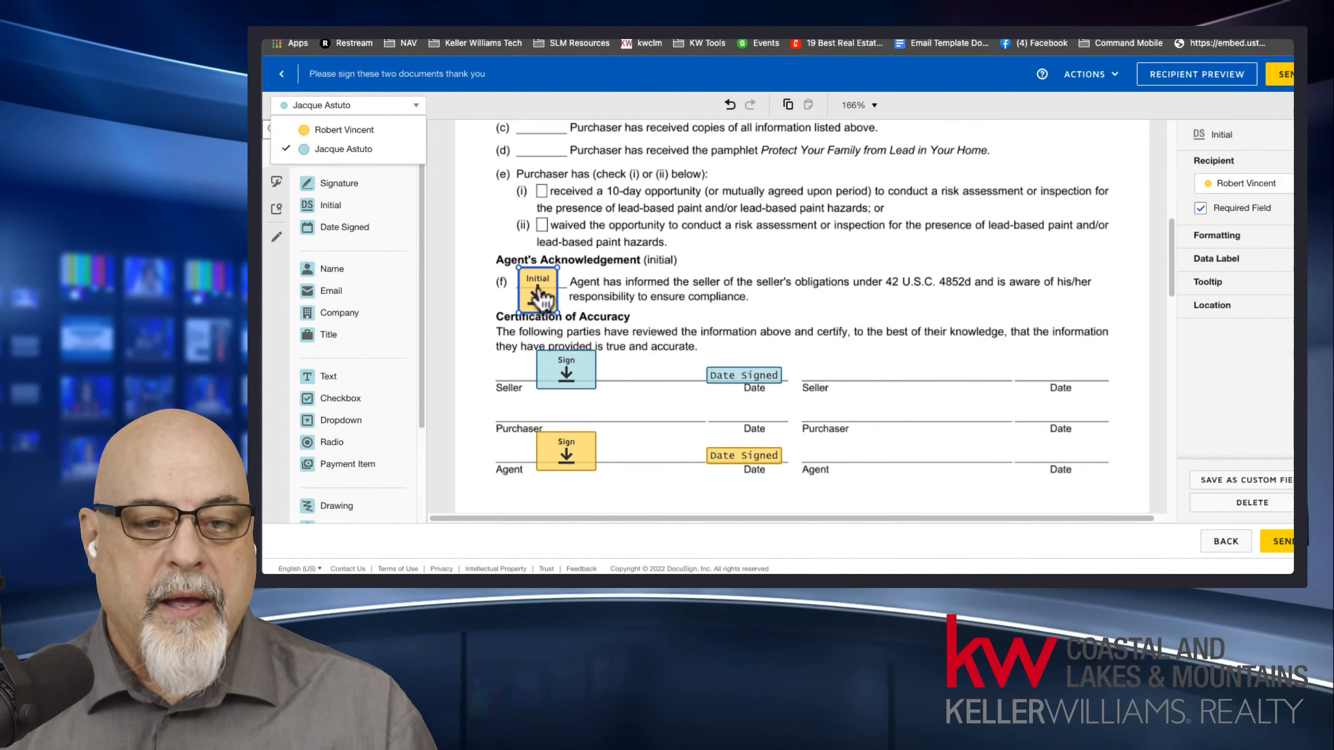
mouse_move(549, 276)
mouse_down()
mouse_move(596, 229)
mouse_move(559, 239)
mouse_move(544, 272)
mouse_move(619, 216)
mouse_move(543, 273)
mouse_up()
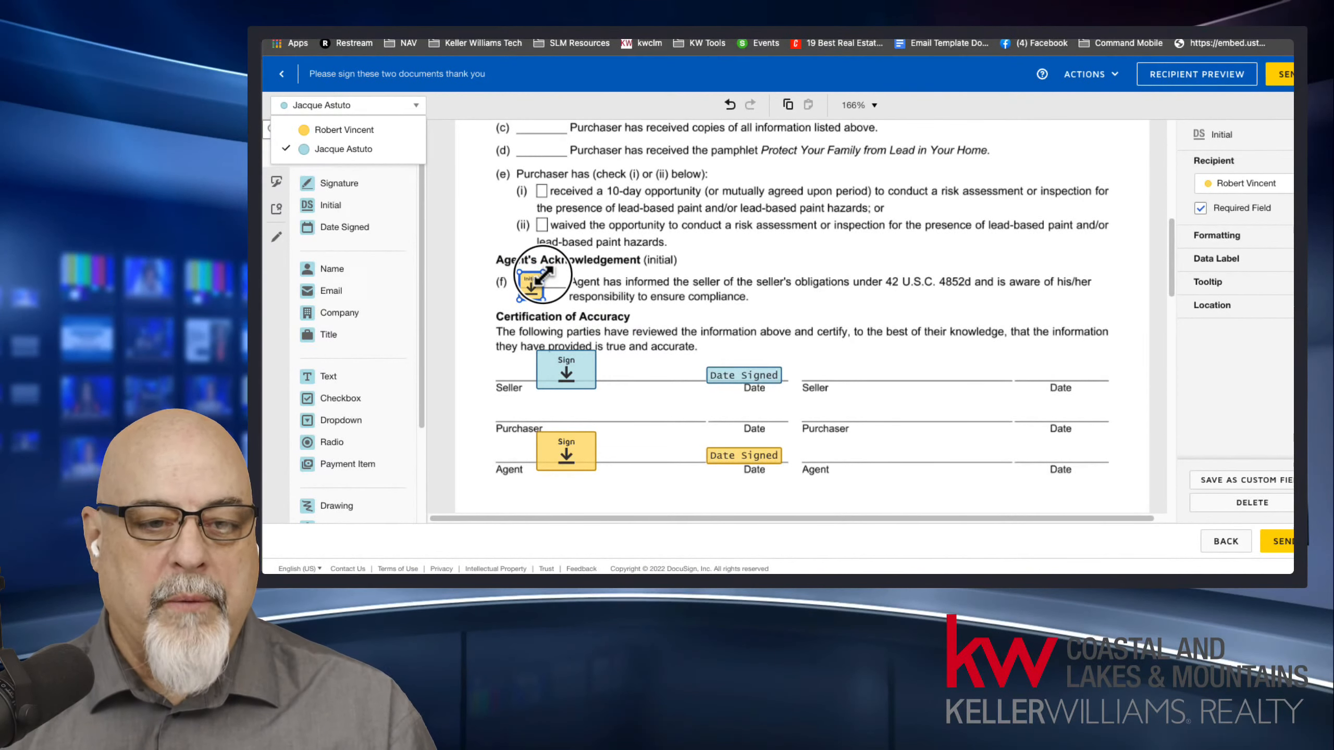
mouse_move(544, 274)
mouse_down()
mouse_move(557, 254)
mouse_move(548, 280)
mouse_up()
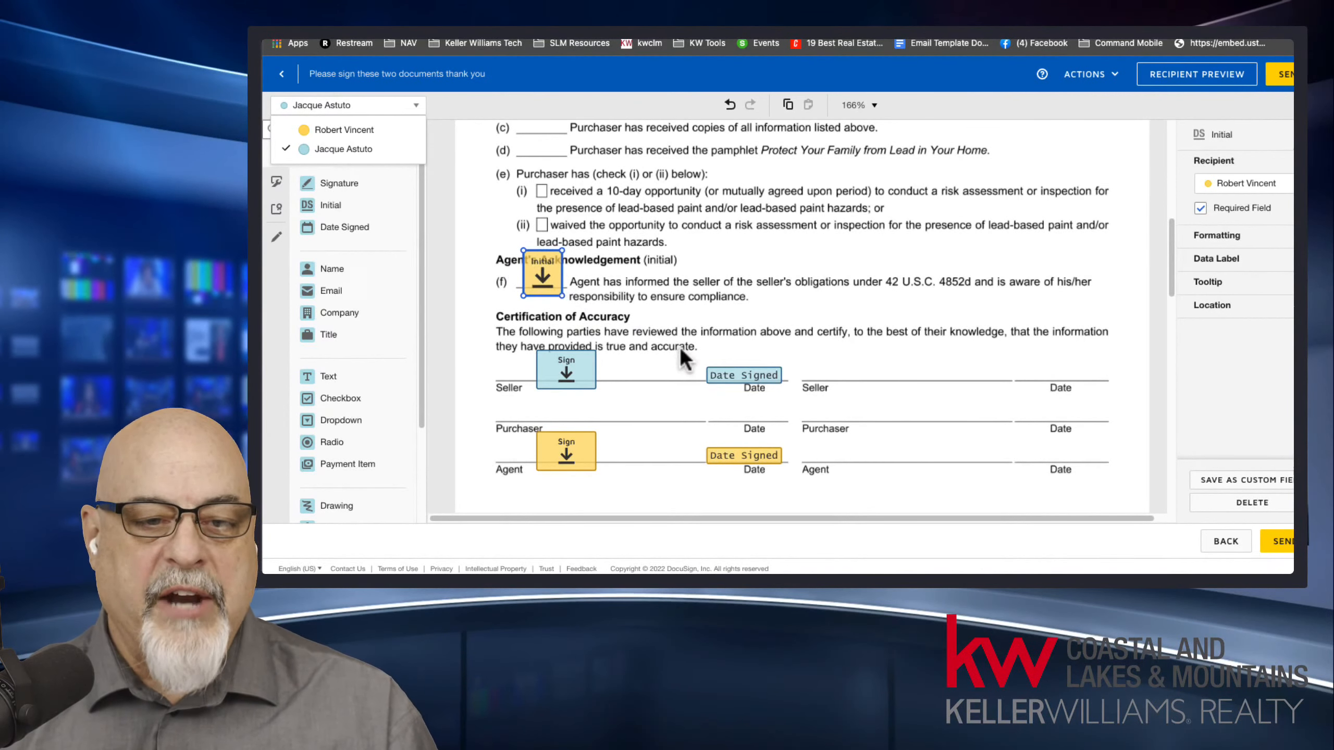
Resize the seller's signature field under Certification of Accuracy, ending with it larger on the Seller line.
click(578, 379)
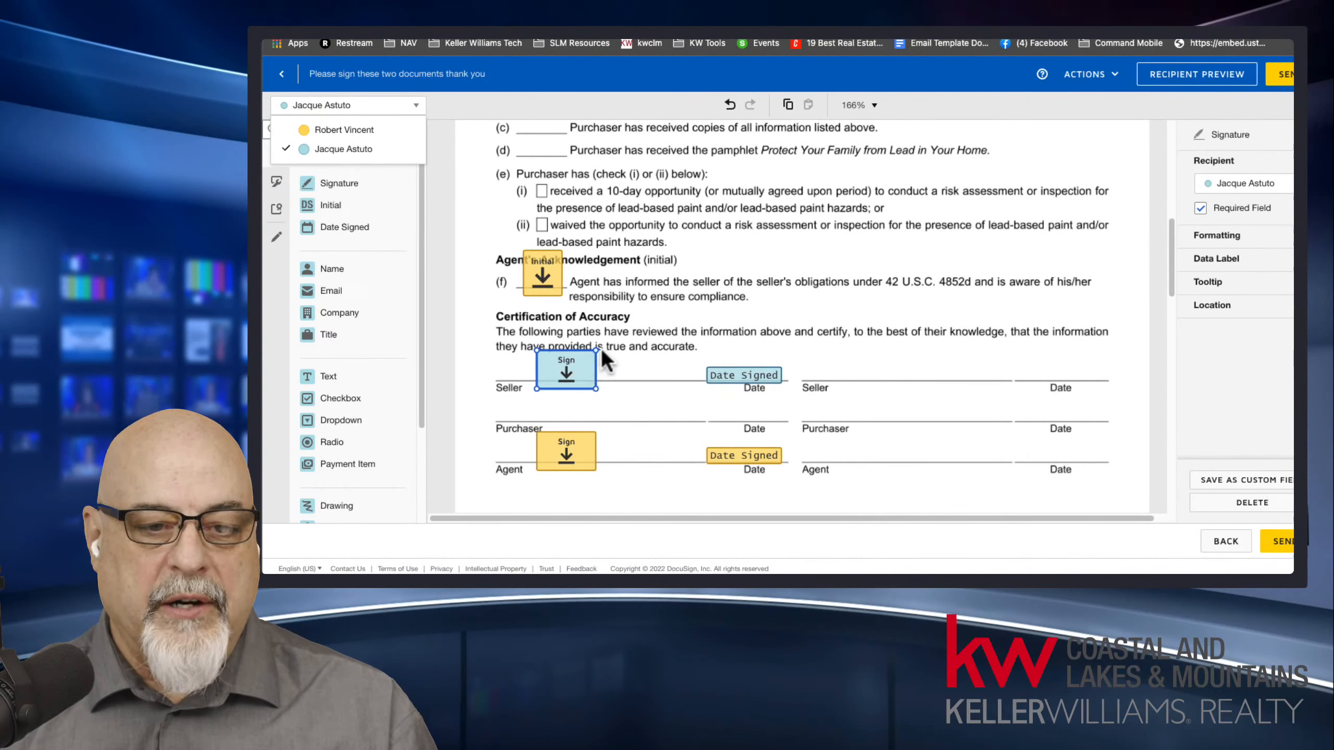
mouse_move(591, 355)
mouse_down()
mouse_move(556, 375)
mouse_move(794, 270)
mouse_move(601, 349)
mouse_up()
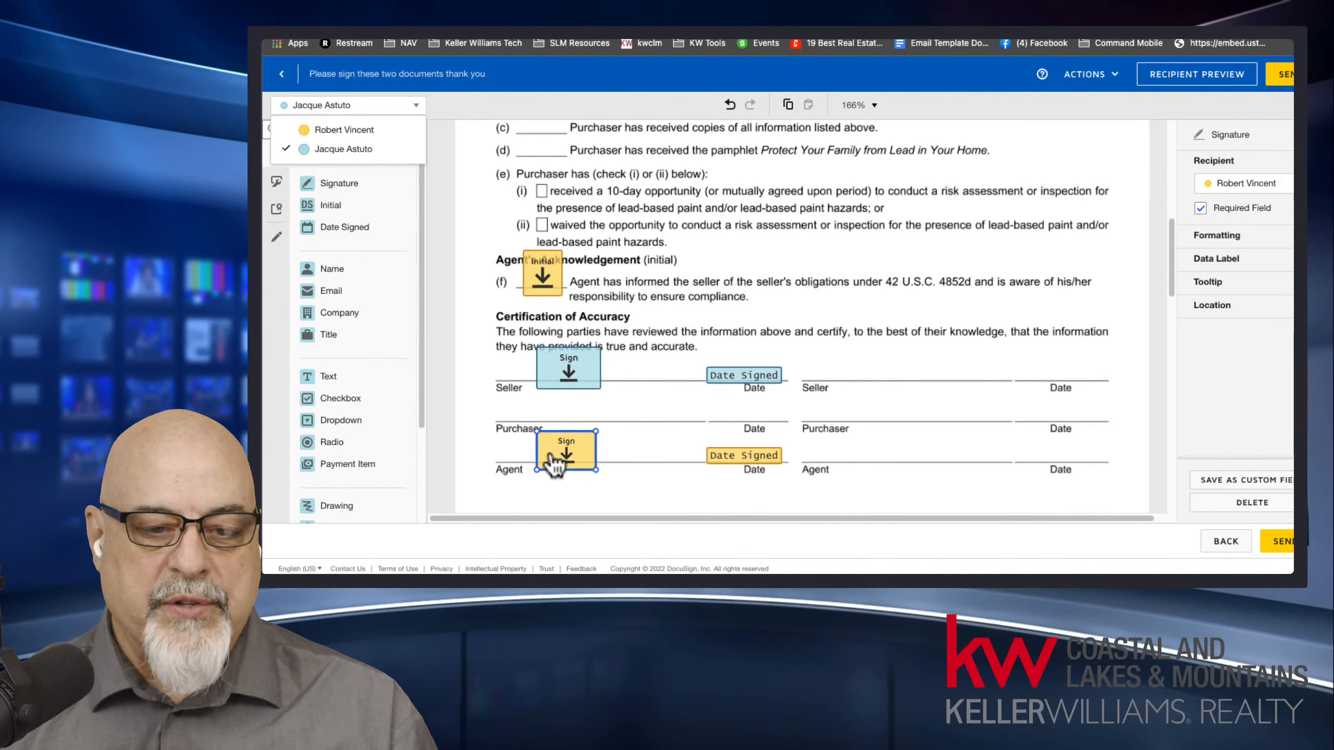
mouse_move(600, 347)
mouse_down()
mouse_move(709, 277)
mouse_move(545, 387)
mouse_move(593, 364)
mouse_up()
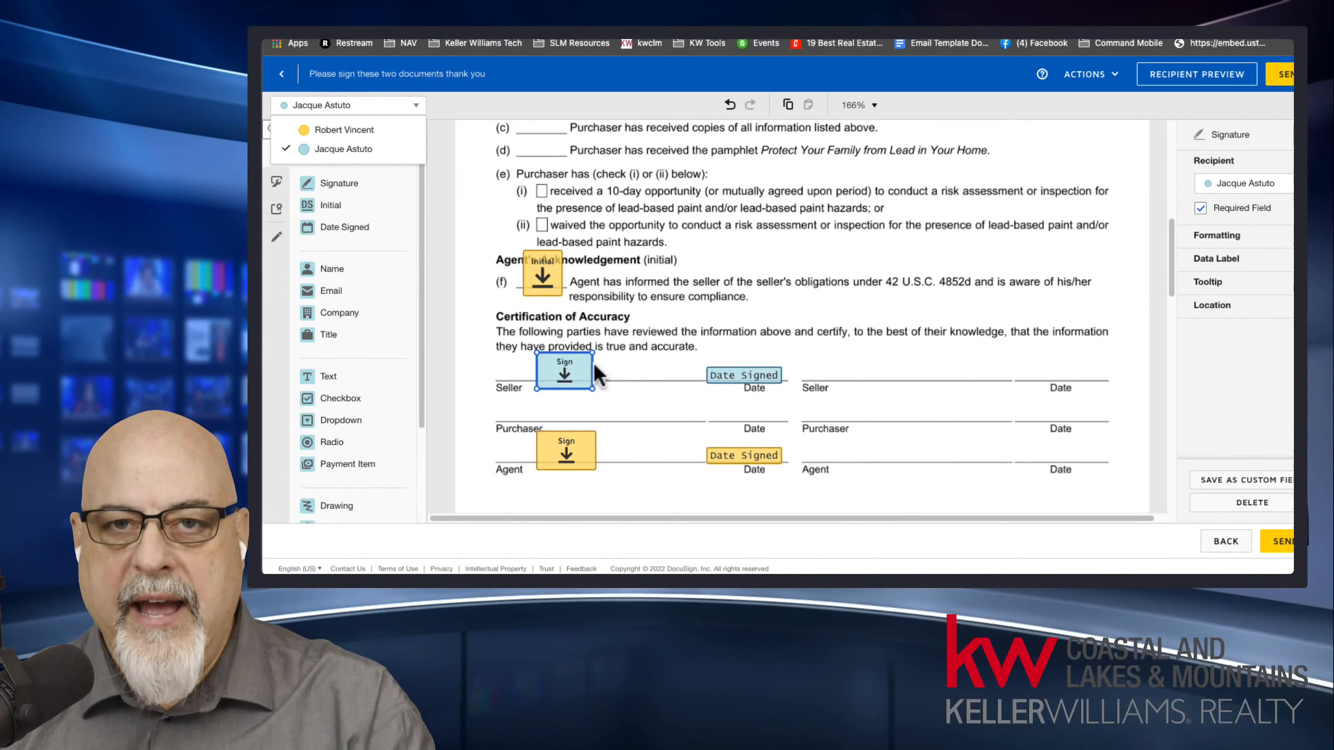
drag(577, 367, 617, 340)
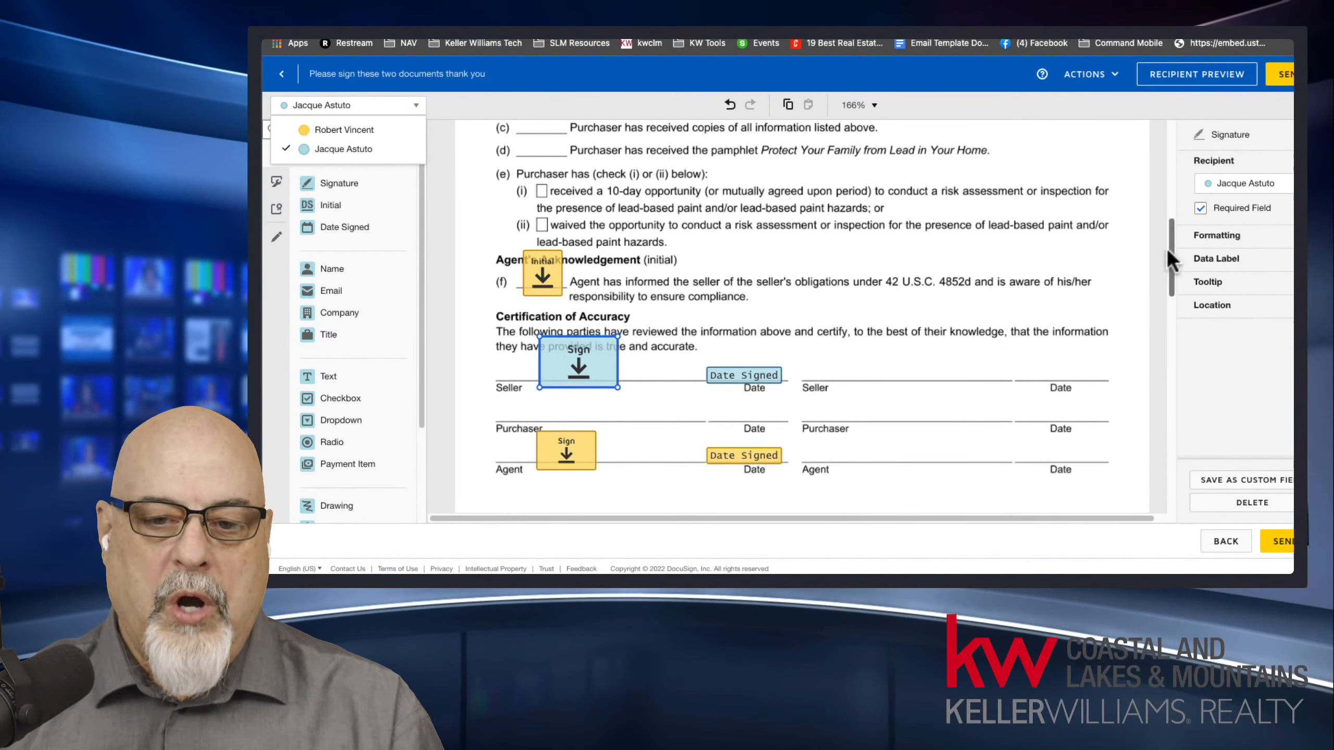
Add a signature field for the seller client to the Command Quick Start Guide and place it enlarged beside item 1, CONTACTS.
drag(1175, 258, 1175, 367)
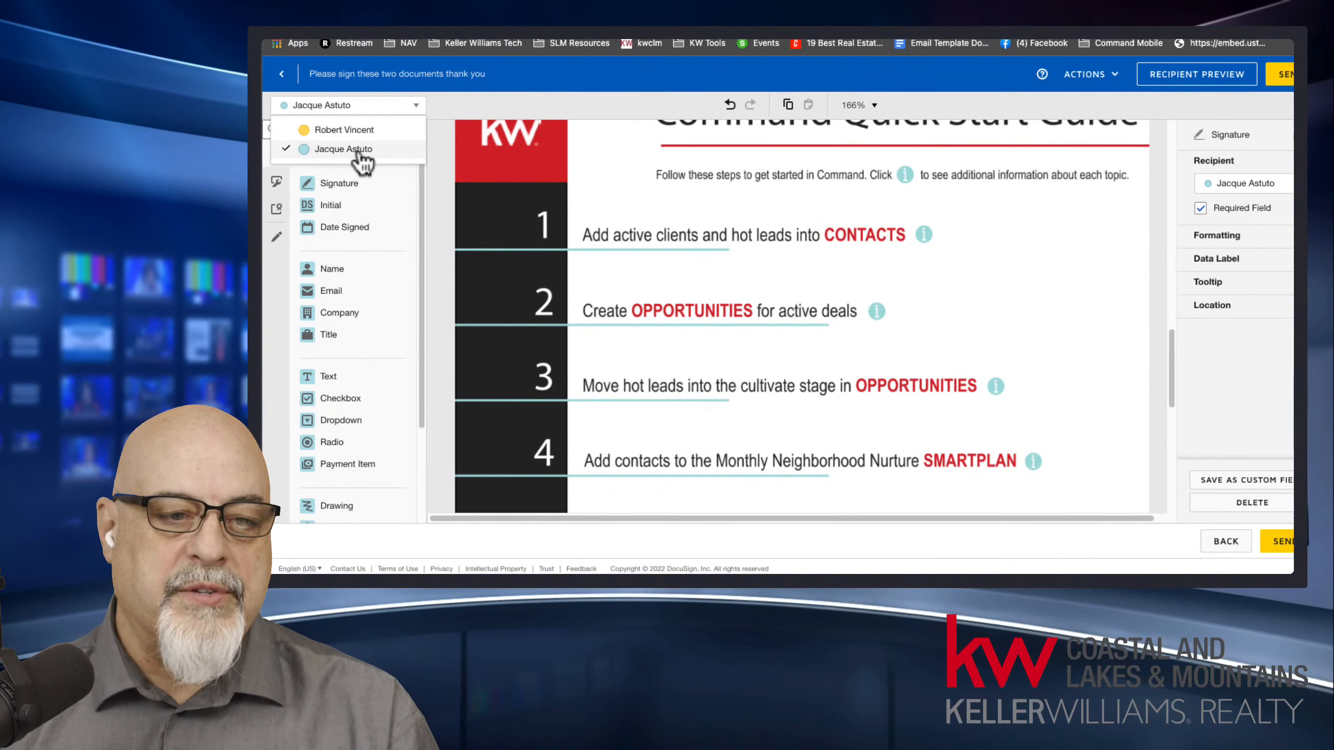
click(336, 149)
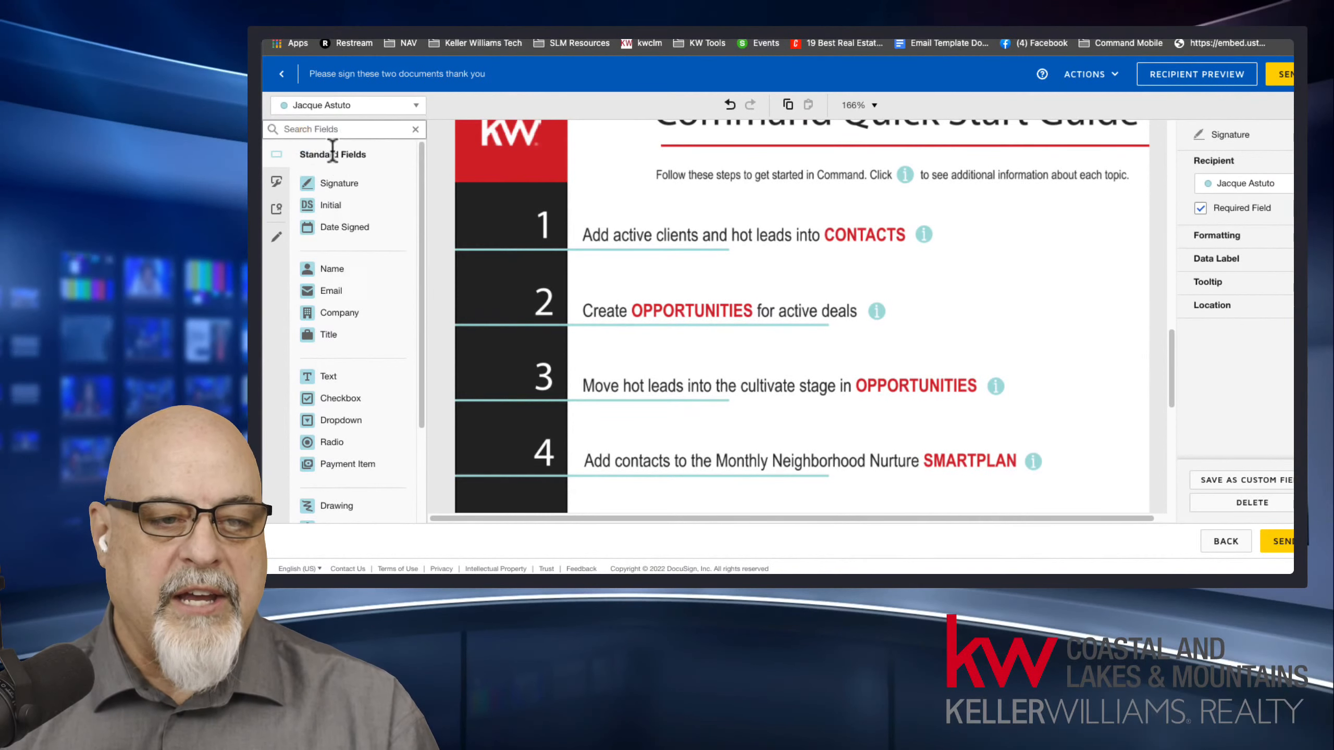
mouse_move(343, 186)
mouse_down()
mouse_move(969, 223)
mouse_move(599, 226)
mouse_move(606, 205)
mouse_up()
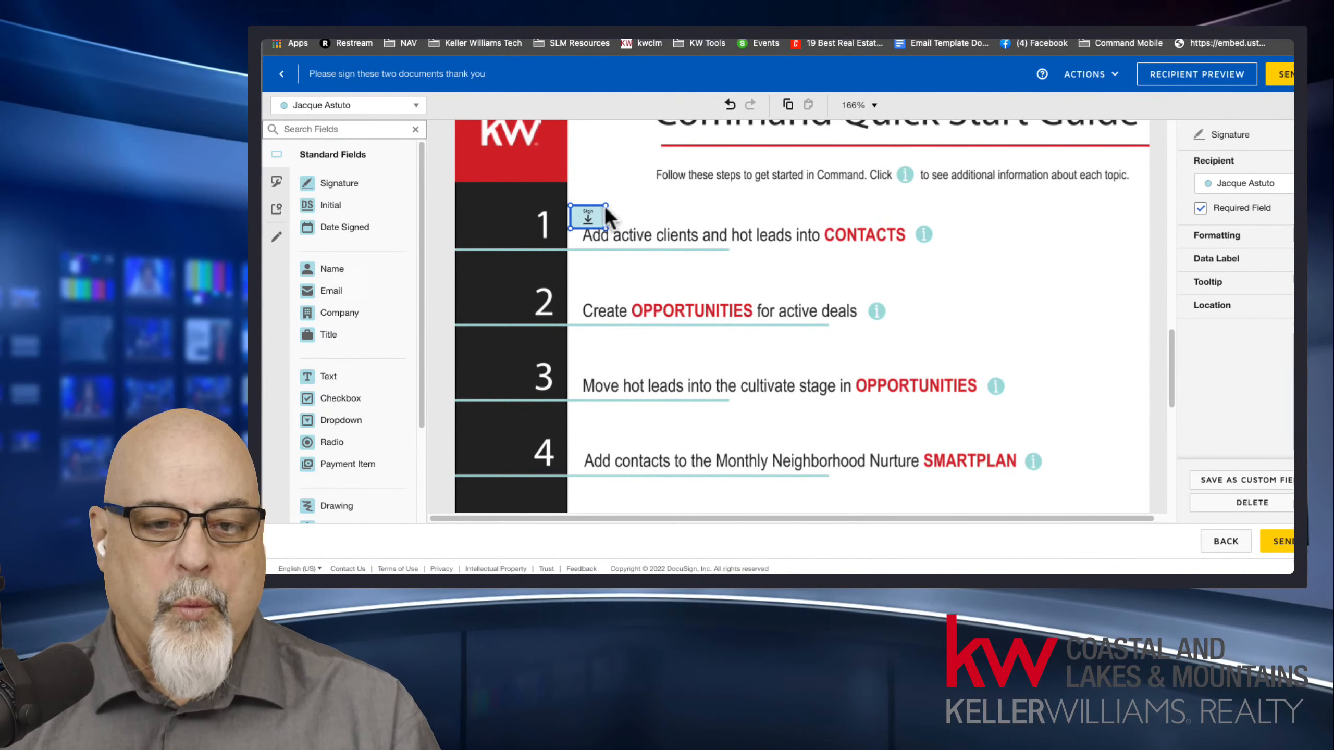
drag(607, 204, 996, 234)
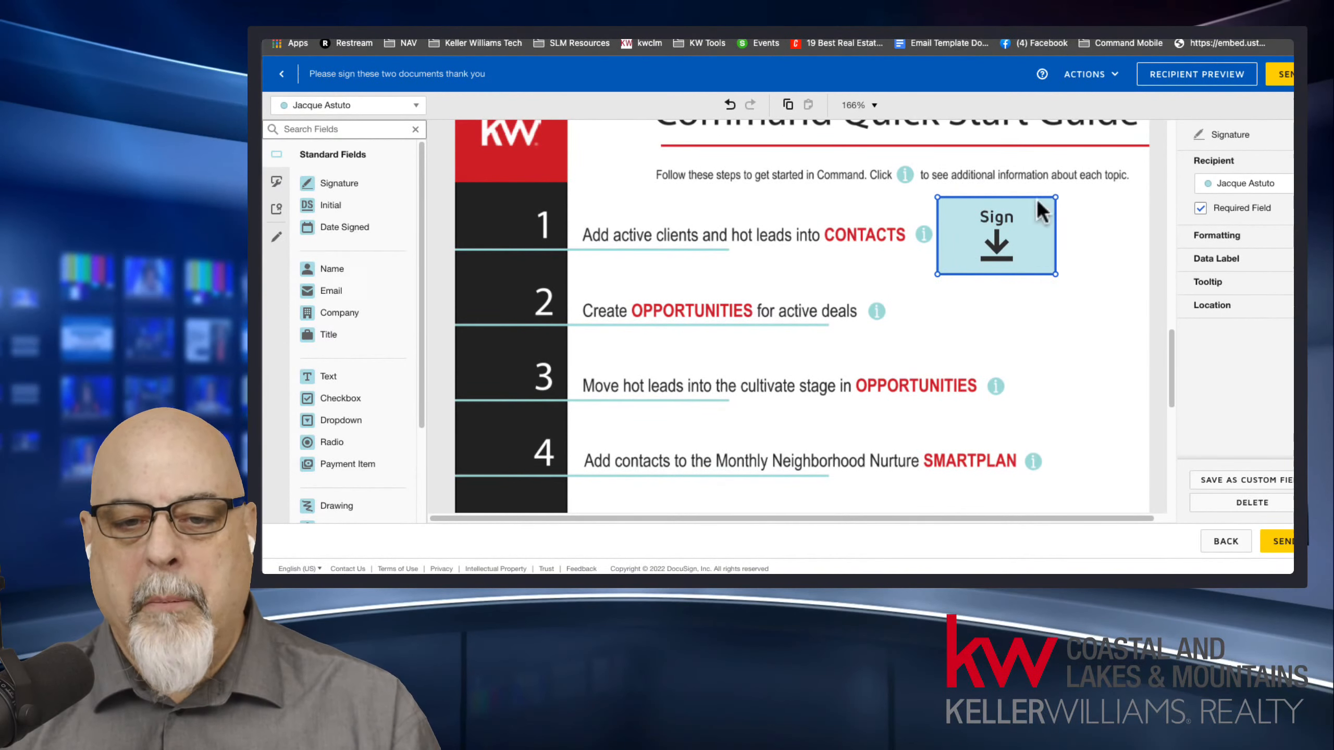
Shrink the guide's signature field to a small box and move it just below and beyond the end of item 1.
drag(1055, 198, 992, 226)
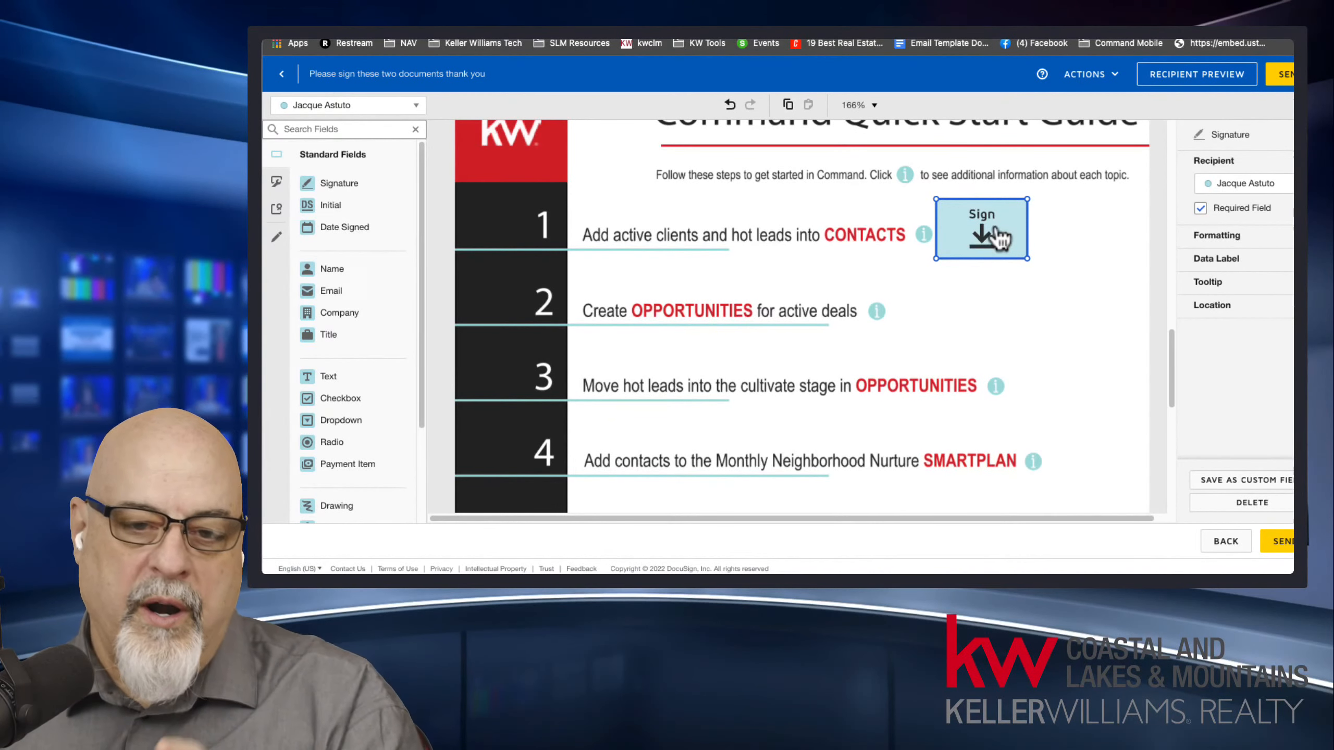
drag(1027, 199, 1071, 187)
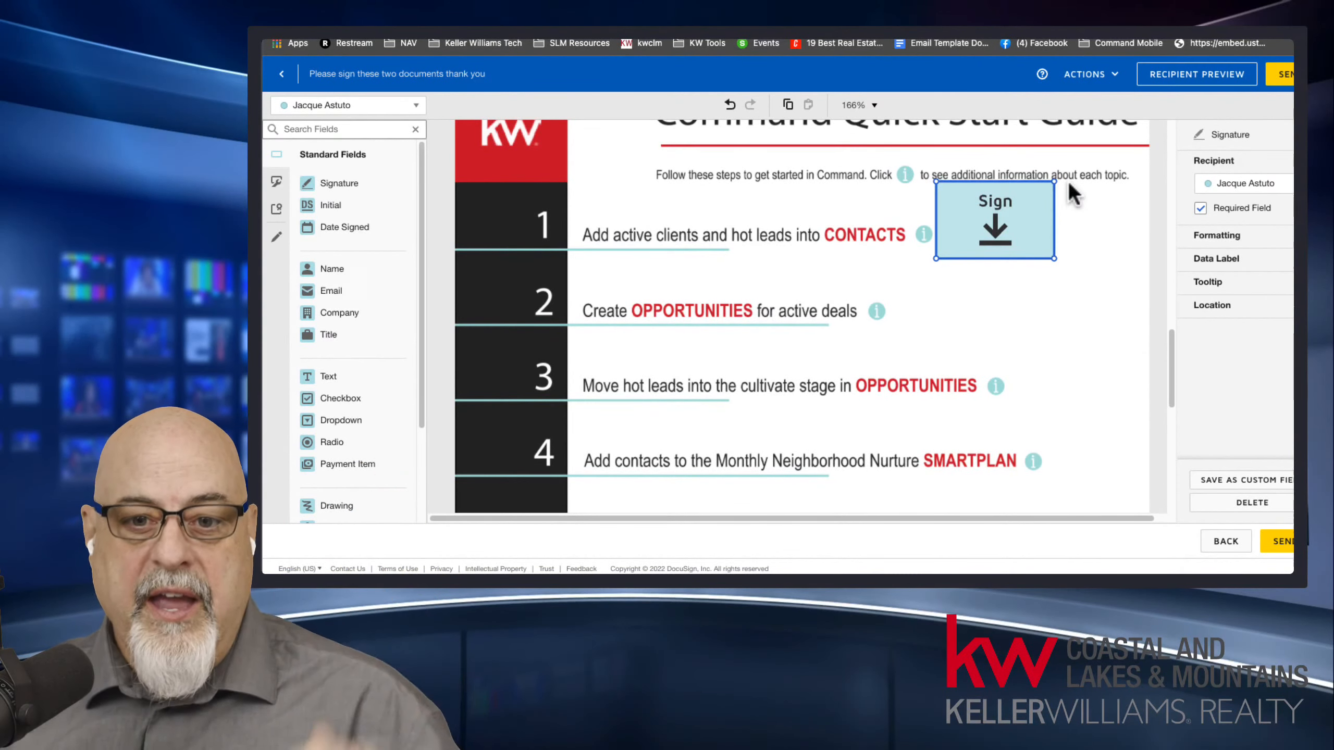
drag(1054, 182, 968, 238)
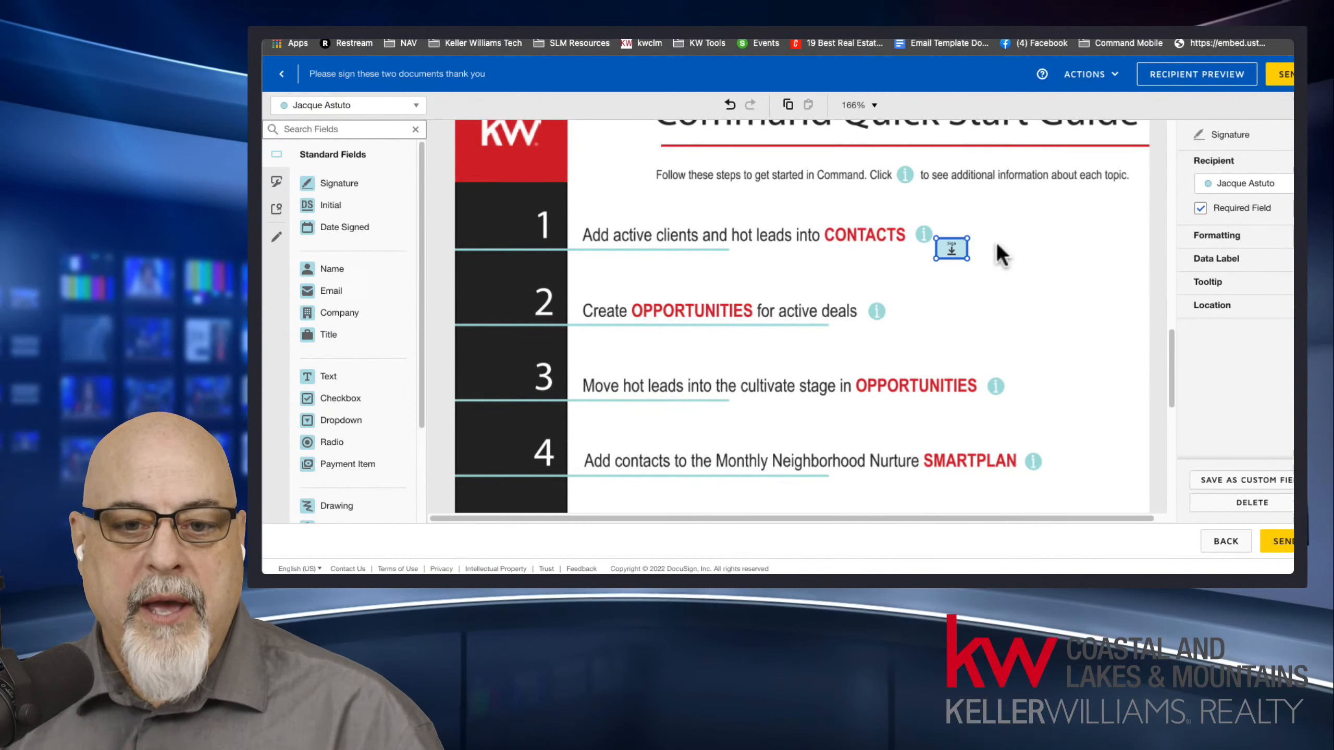
drag(968, 240, 967, 239)
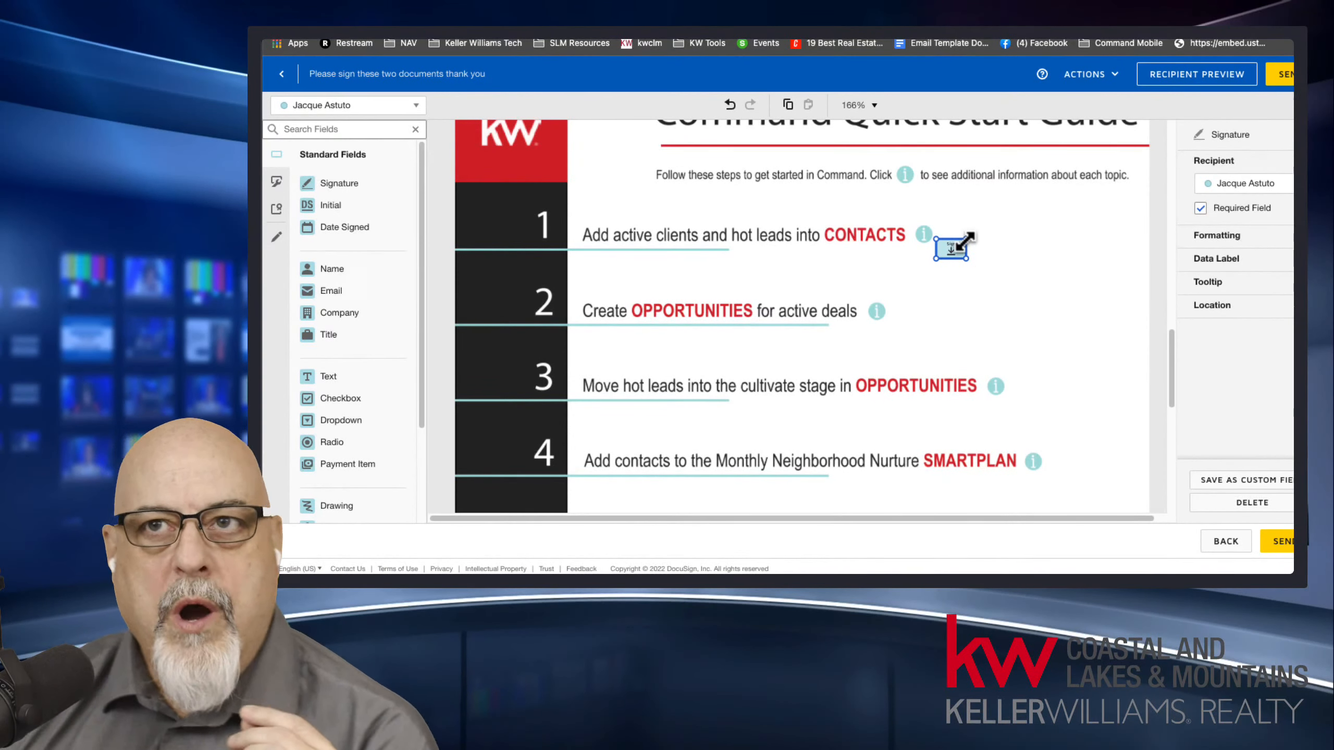
click(963, 243)
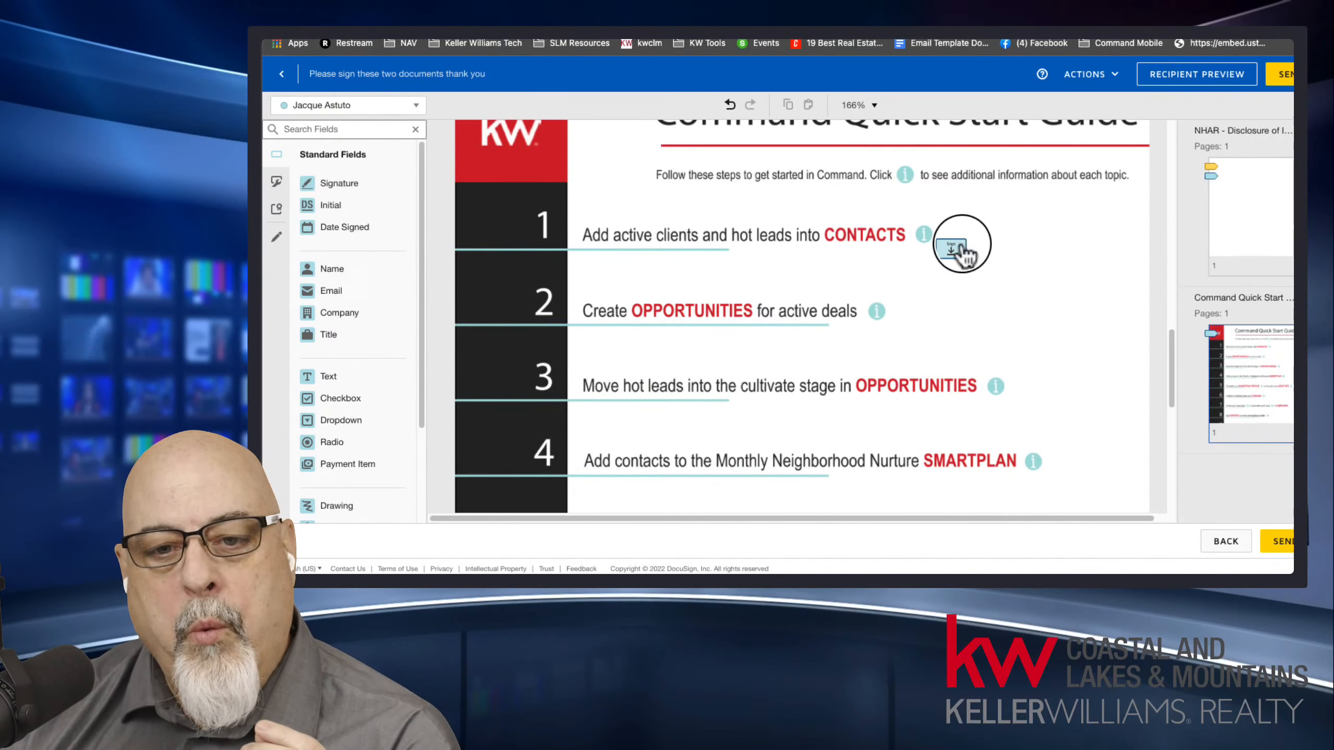
mouse_move(968, 239)
mouse_down()
mouse_move(1110, 169)
mouse_move(1013, 196)
mouse_move(971, 235)
mouse_up()
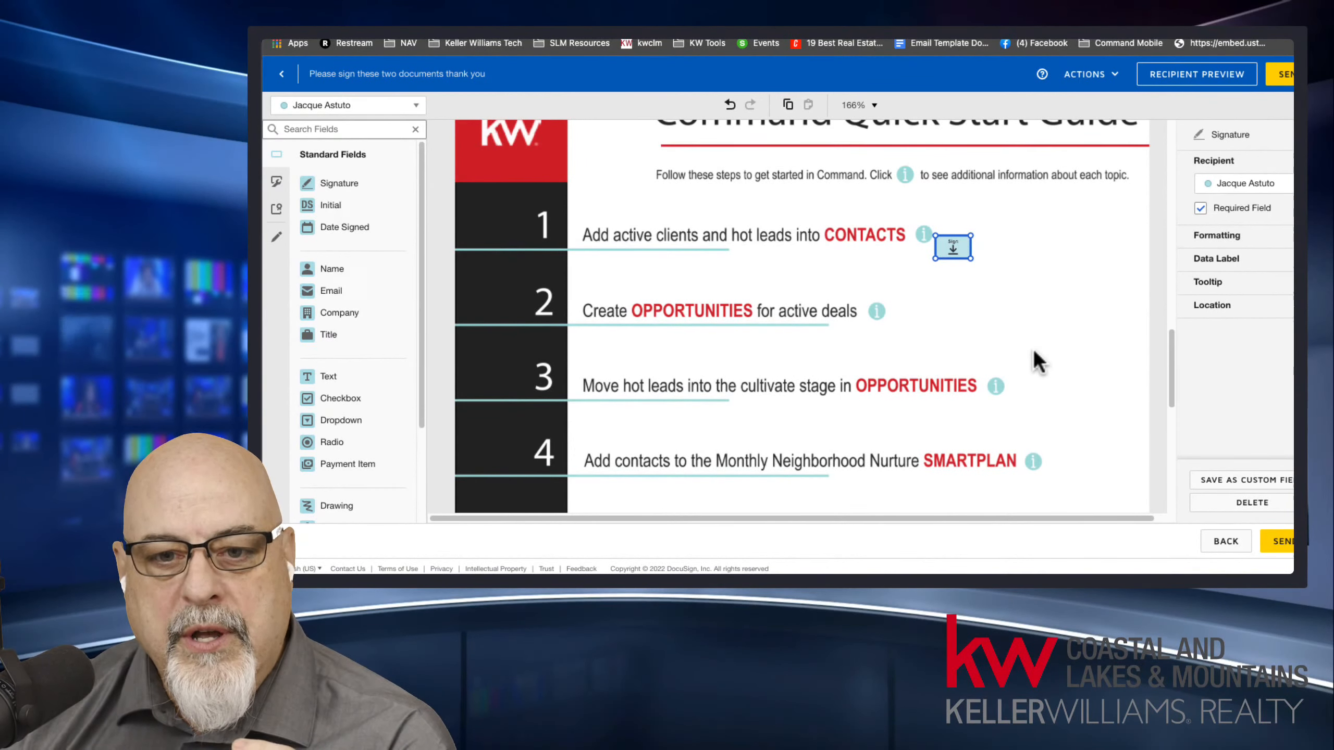
drag(956, 242, 986, 258)
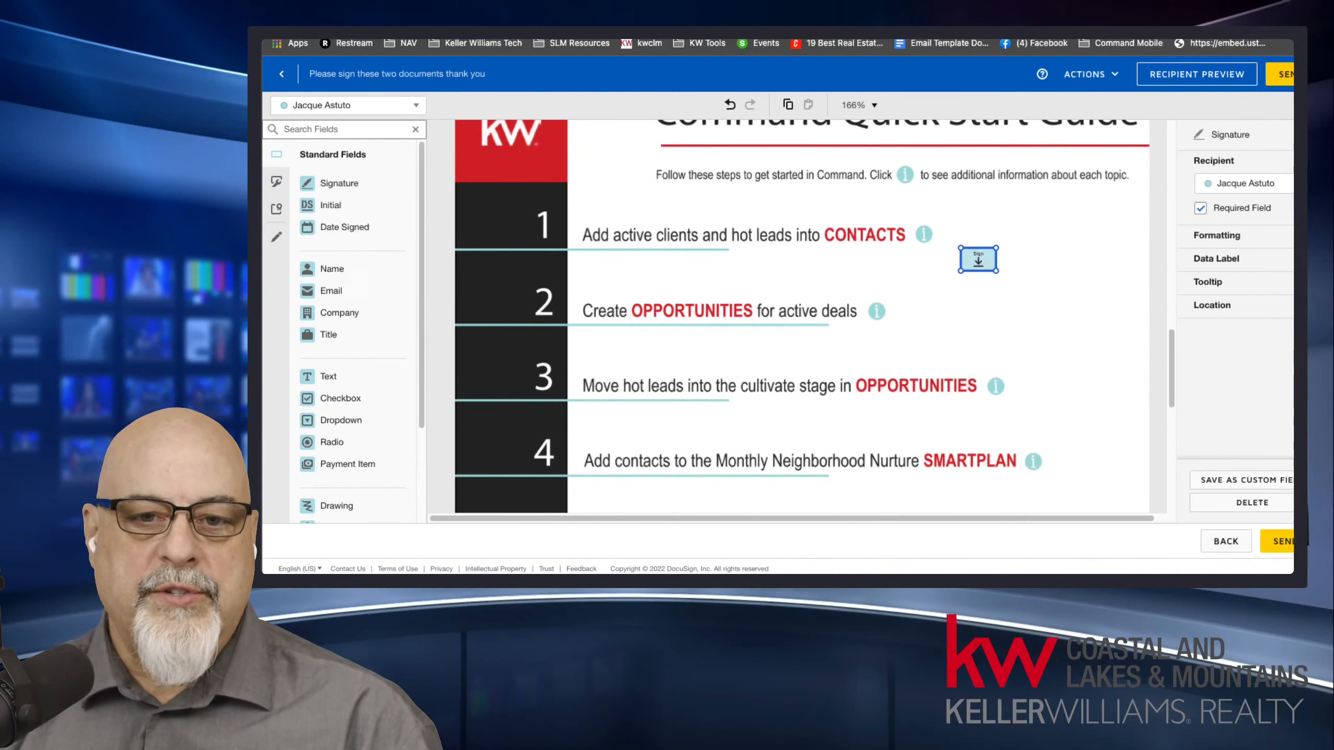
Search the web in a new browser tab for "readdle scanner pro" and look over the Scanner Pro product page.
key(super+t)
text(readdle sc)
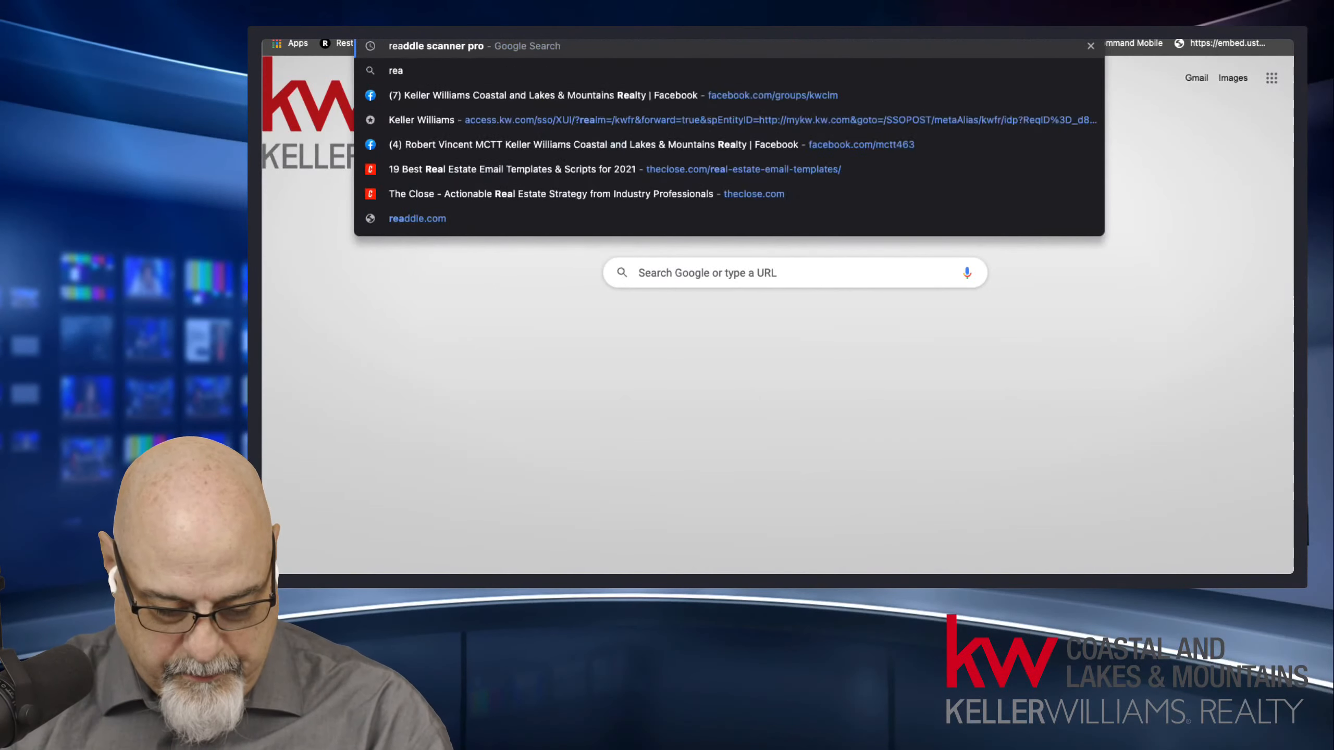
text(anner pro)
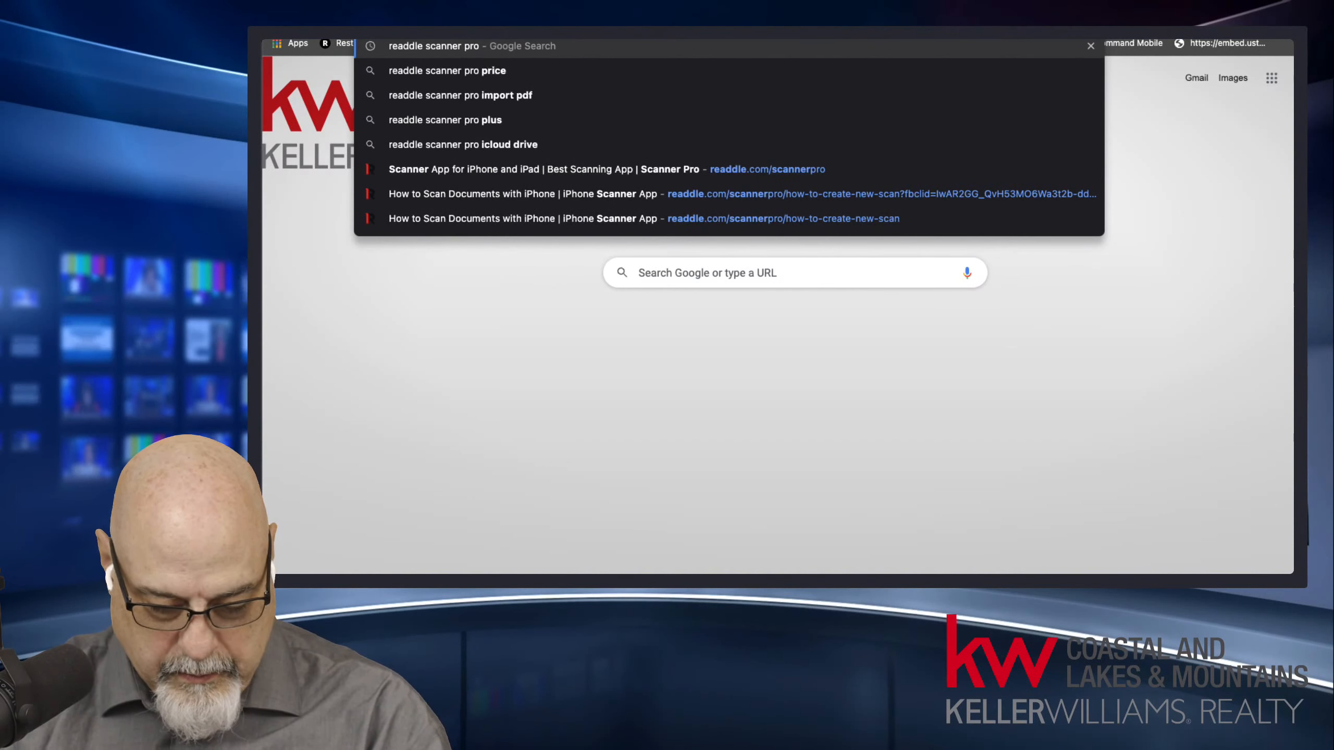
key(Return)
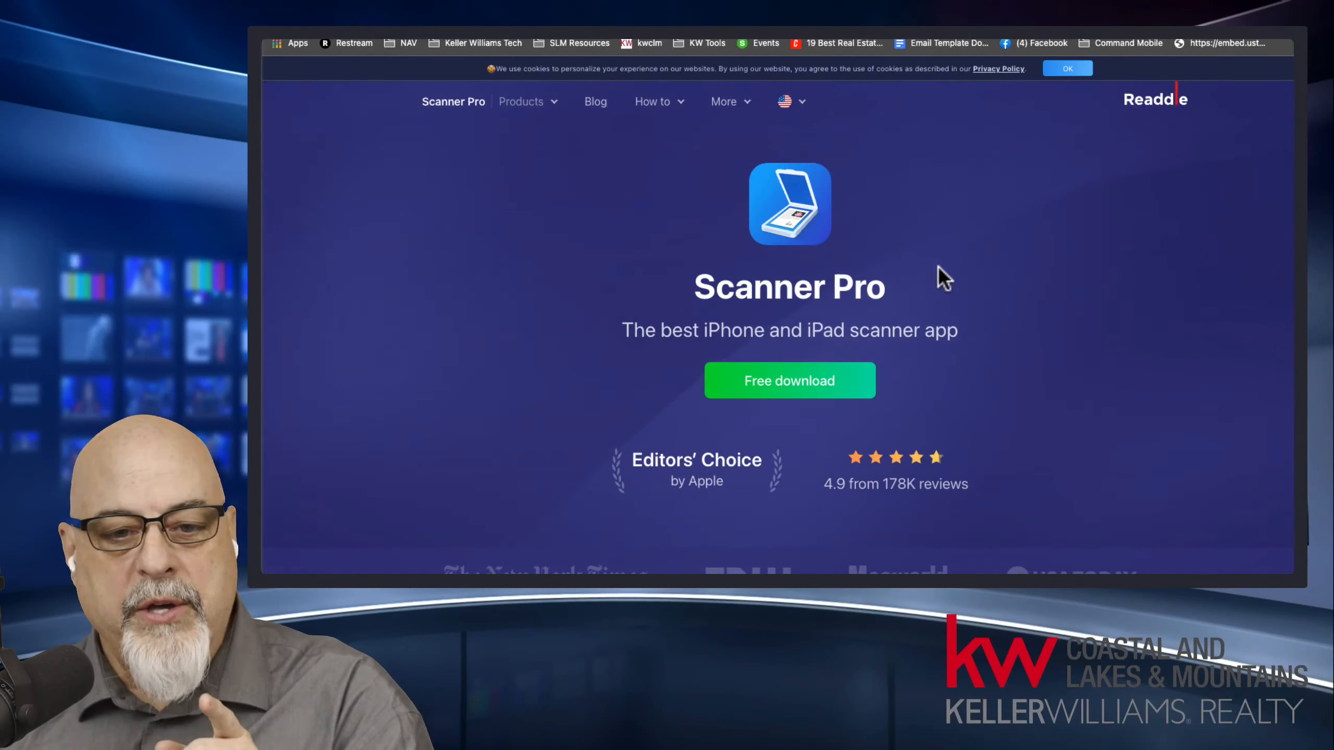
drag(686, 286, 905, 292)
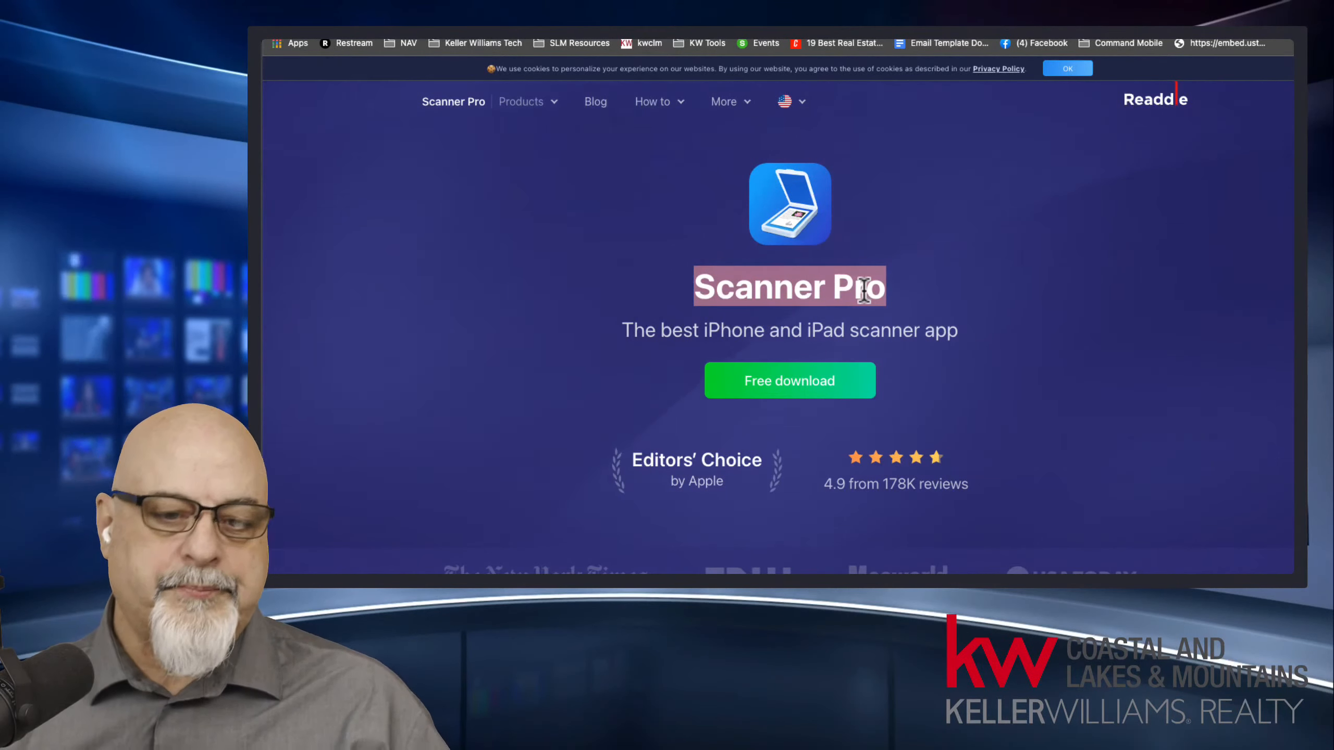
click(747, 295)
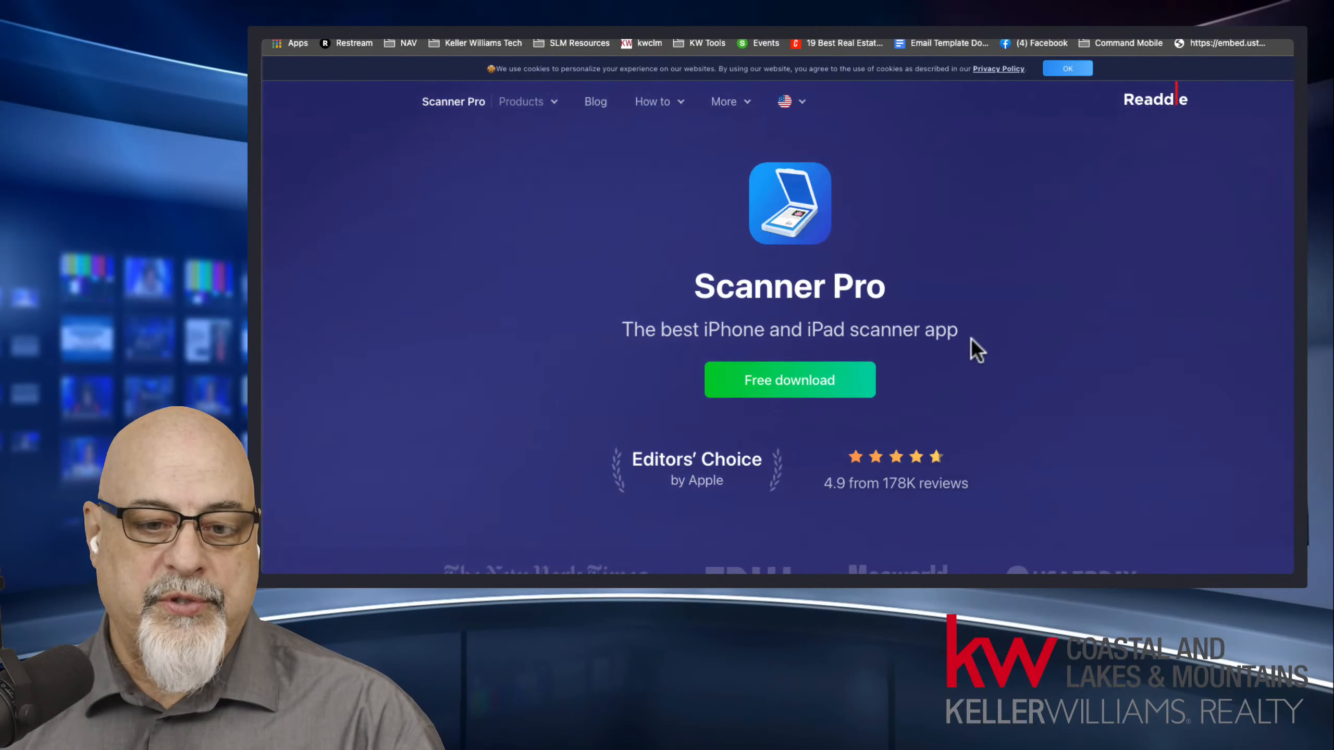
scroll(972, 339, down, 3)
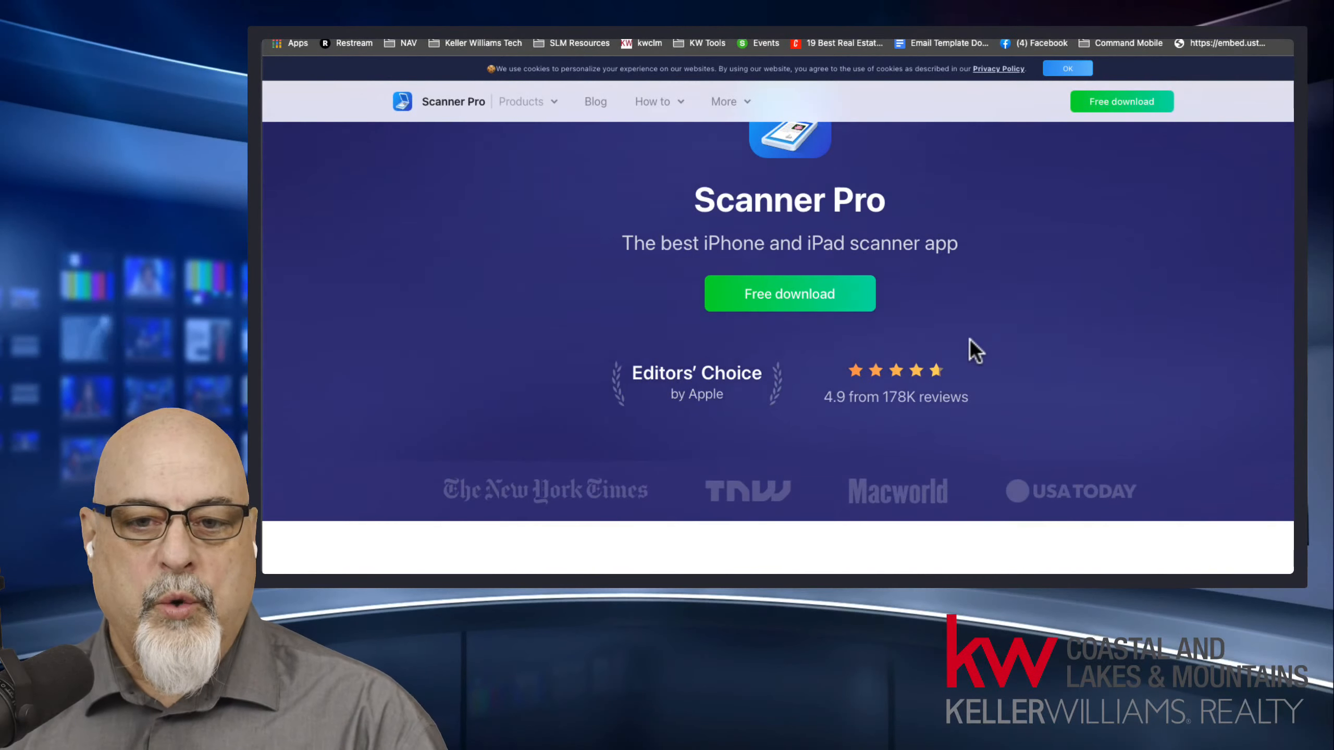
scroll(972, 339, up, 3)
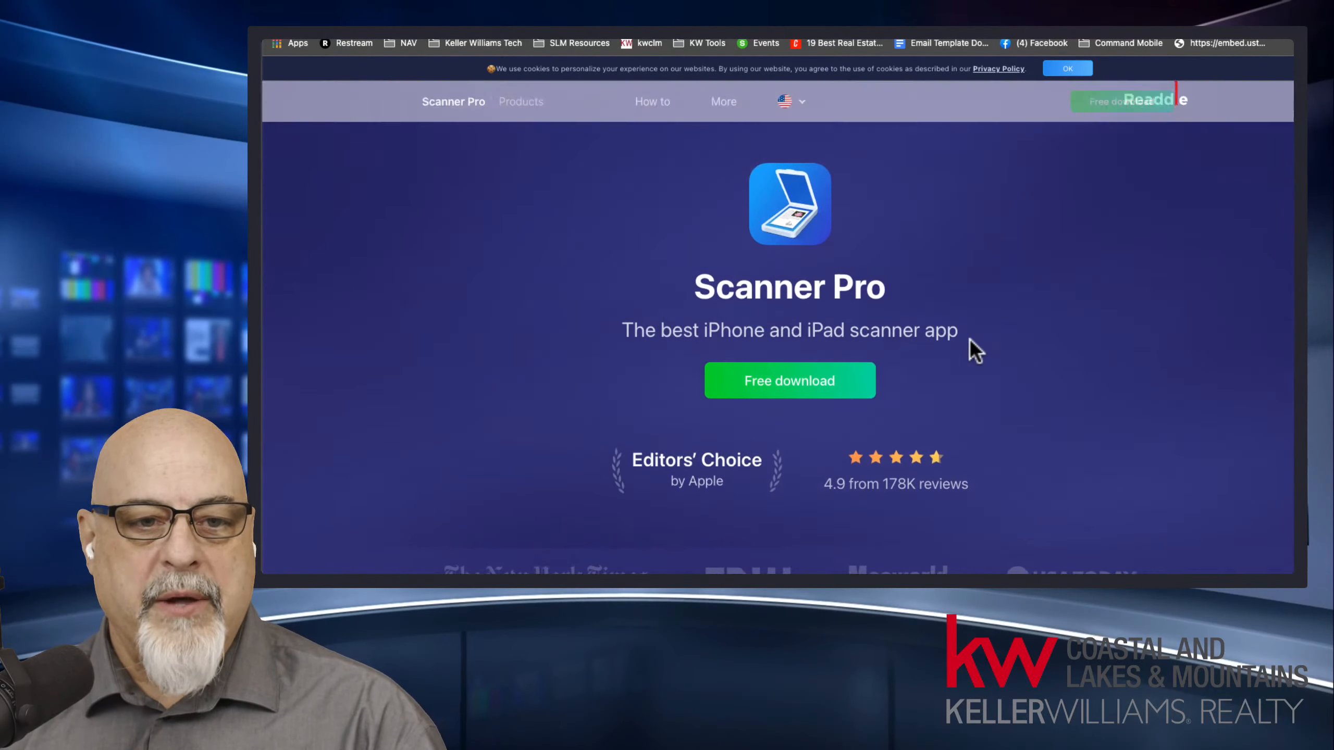
Open Scanner Pro's how-to guide "Create a new scan" and read through its steps for scanning documents with iPhone and iPad.
click(663, 104)
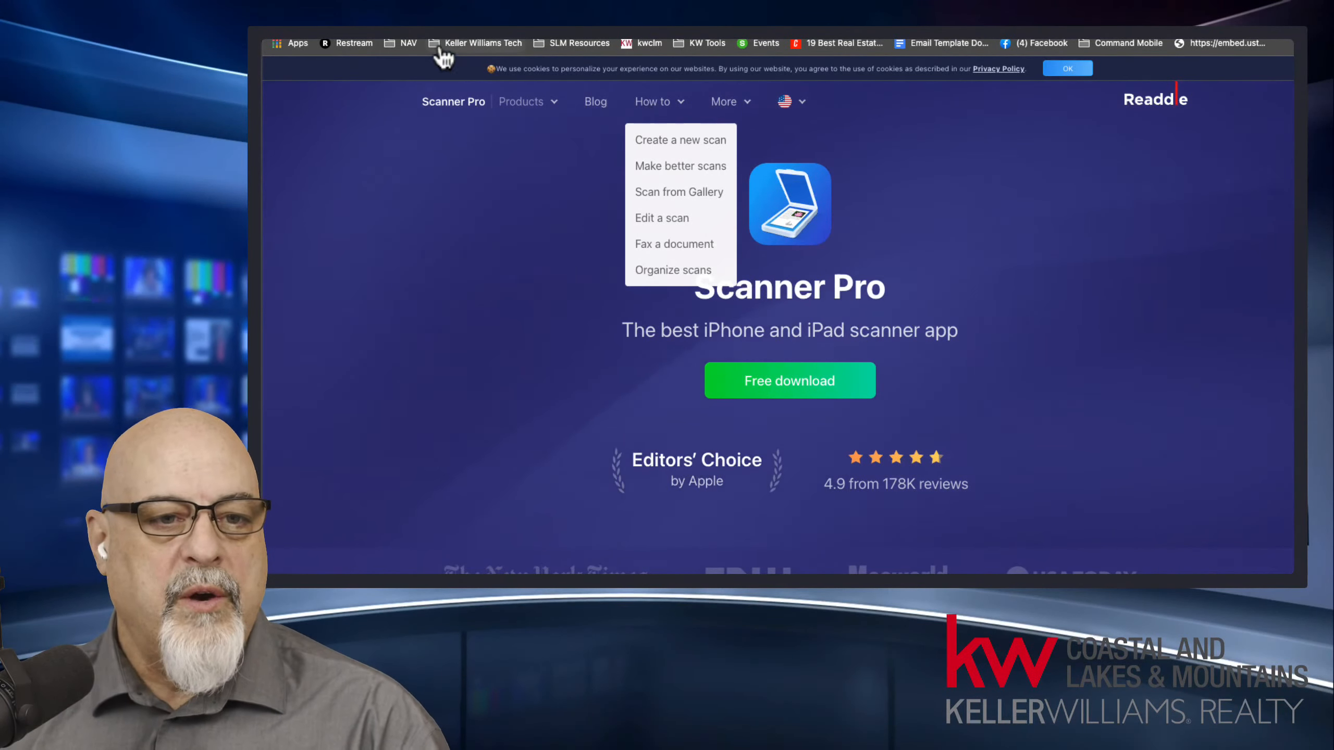
click(878, 169)
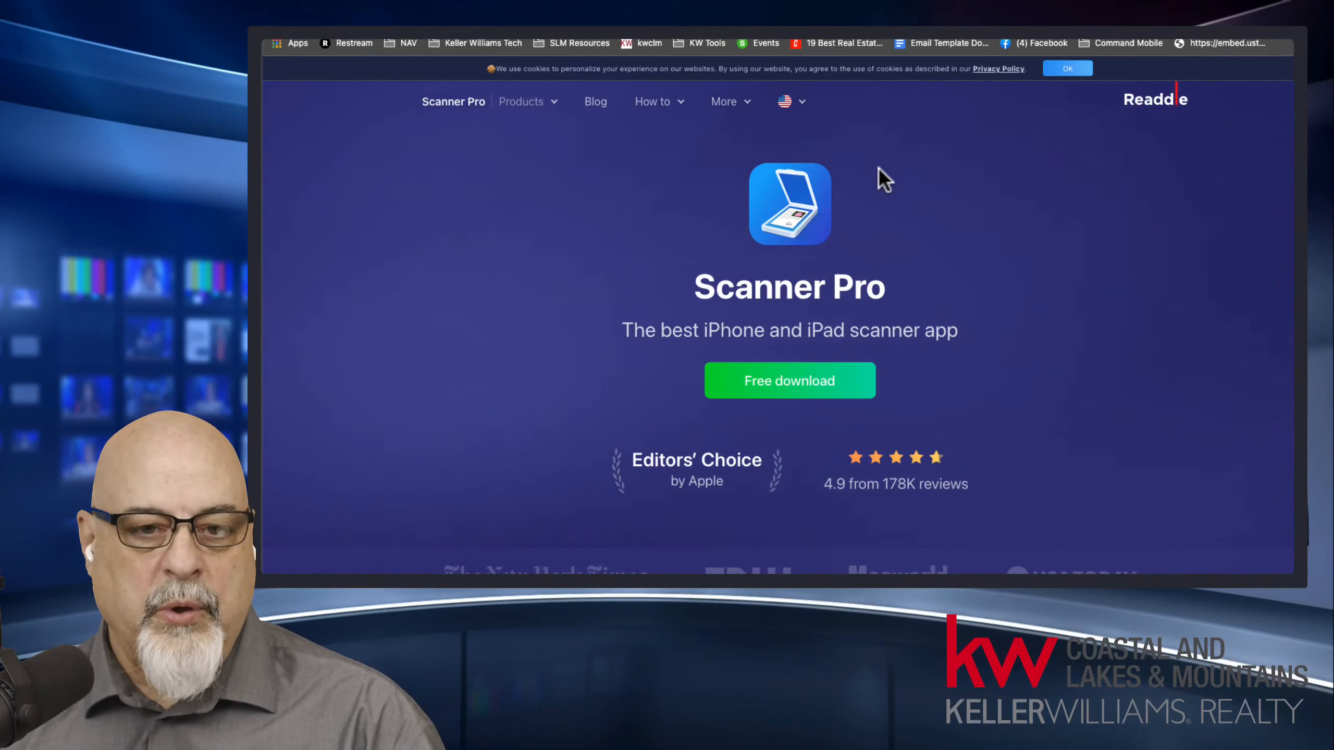
click(652, 102)
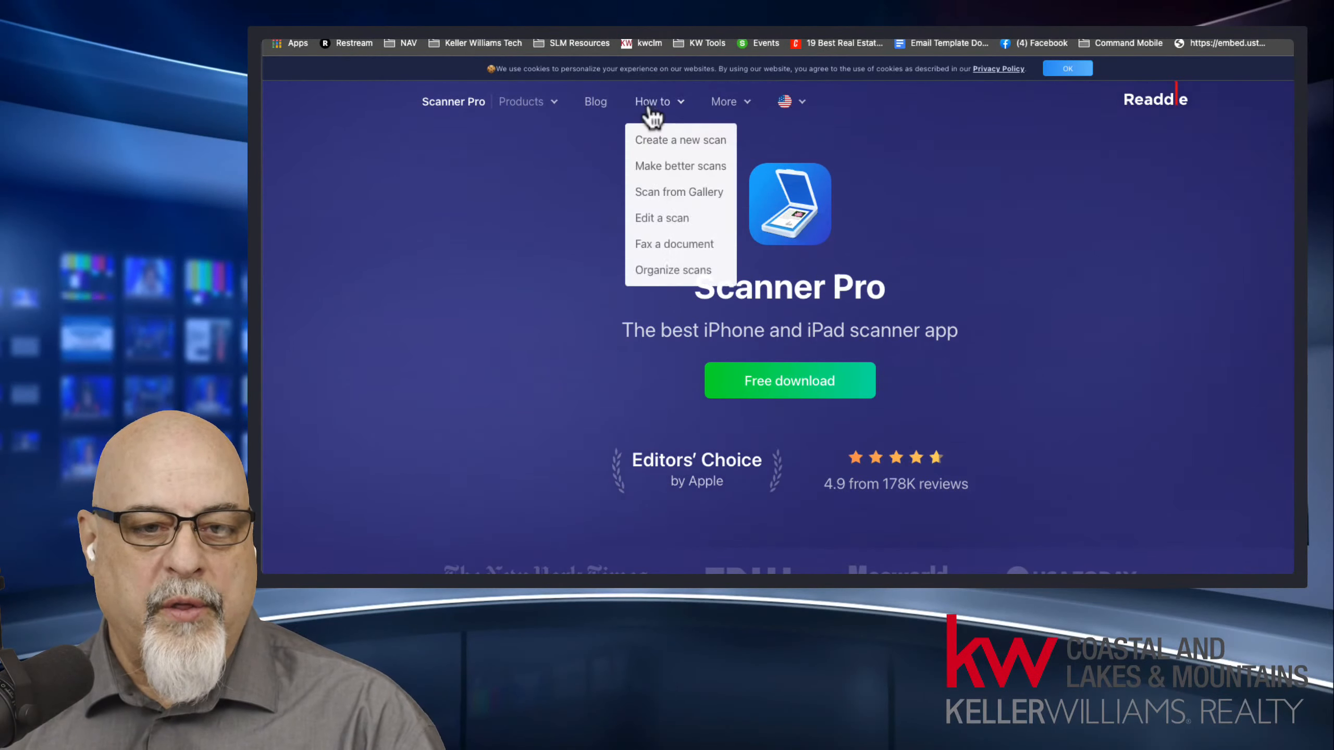
click(672, 150)
scroll(988, 390, down, 5)
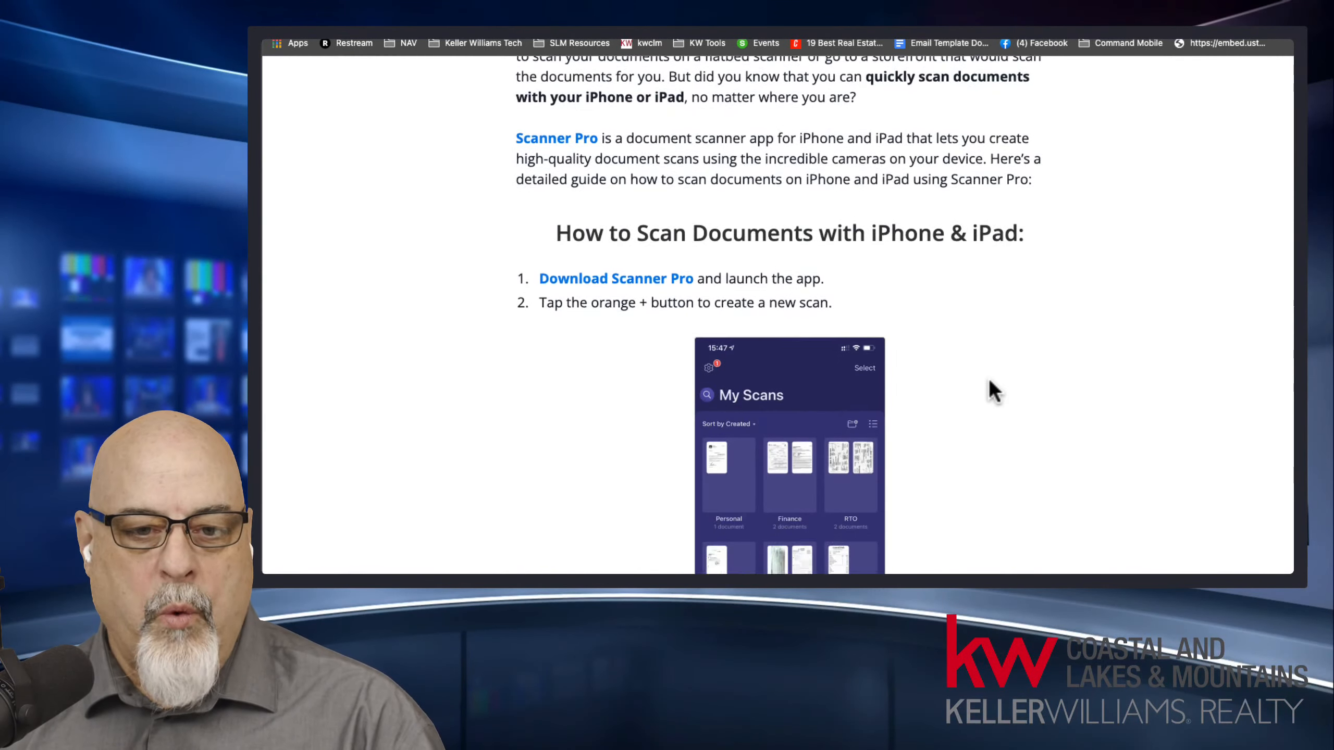
scroll(990, 382, down, 15)
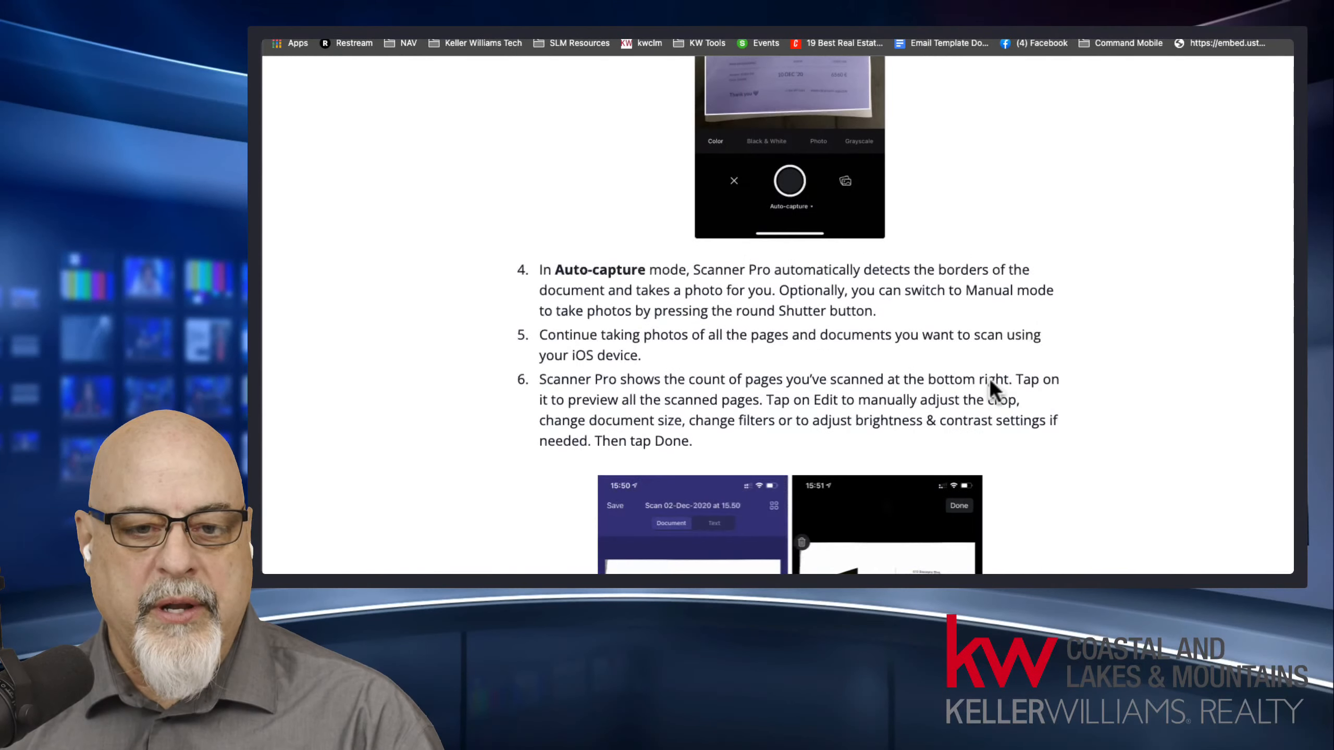
scroll(991, 384, down, 15)
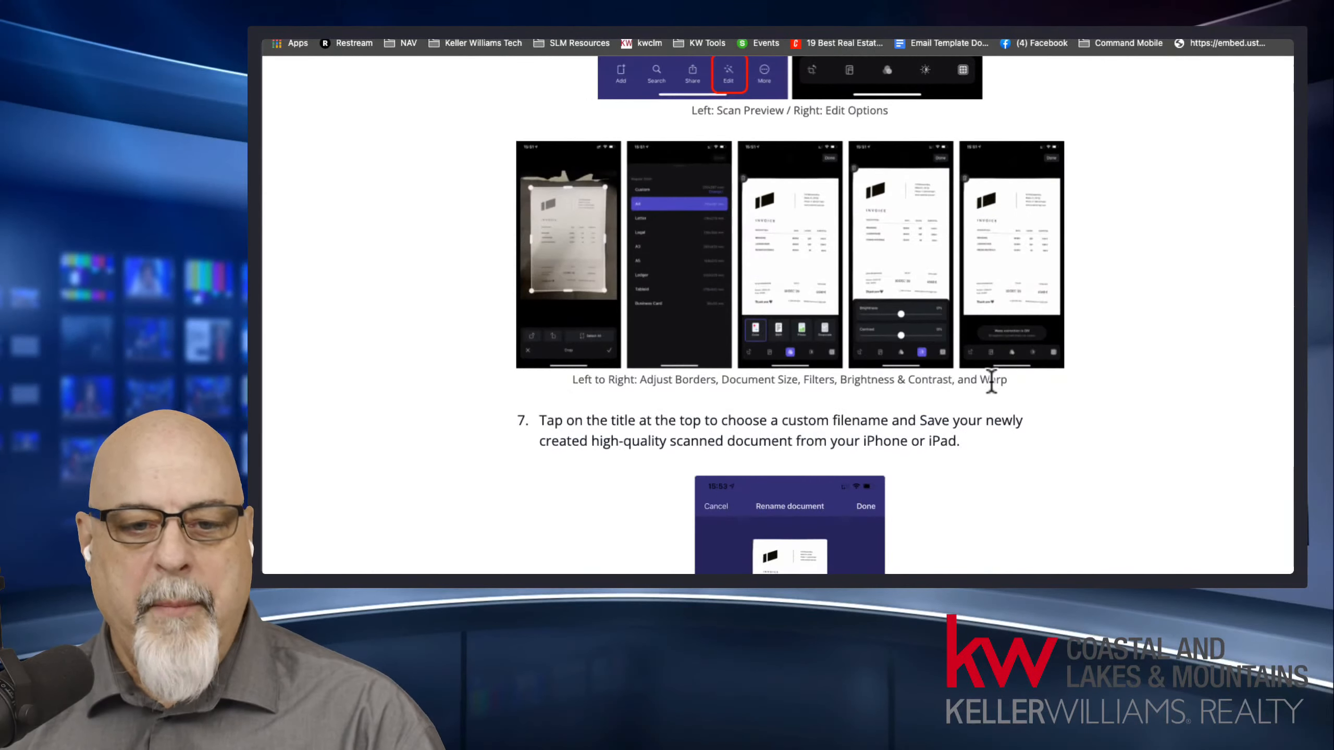
Switch back to the DocuSign envelope and resize the guide's signature field to a medium box beside item 1, CONTACTS.
drag(1295, 410, 1295, 79)
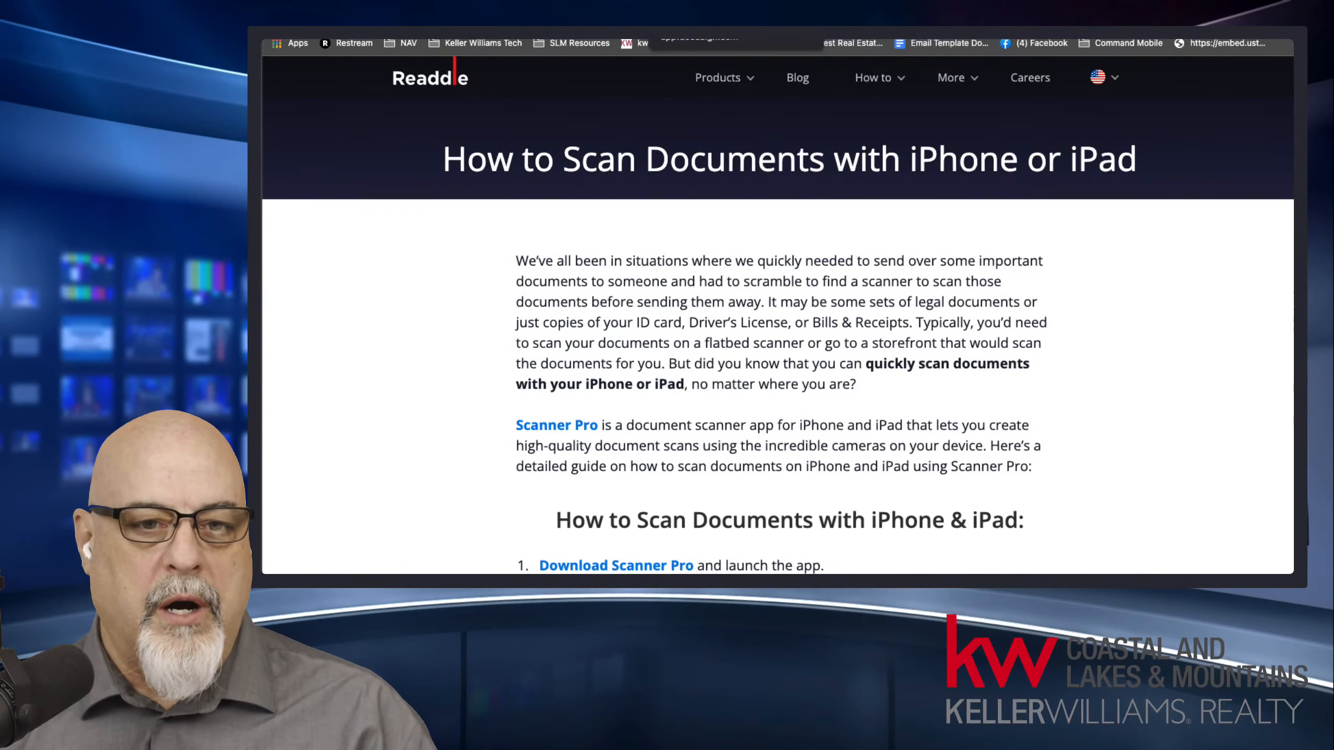
click(704, 40)
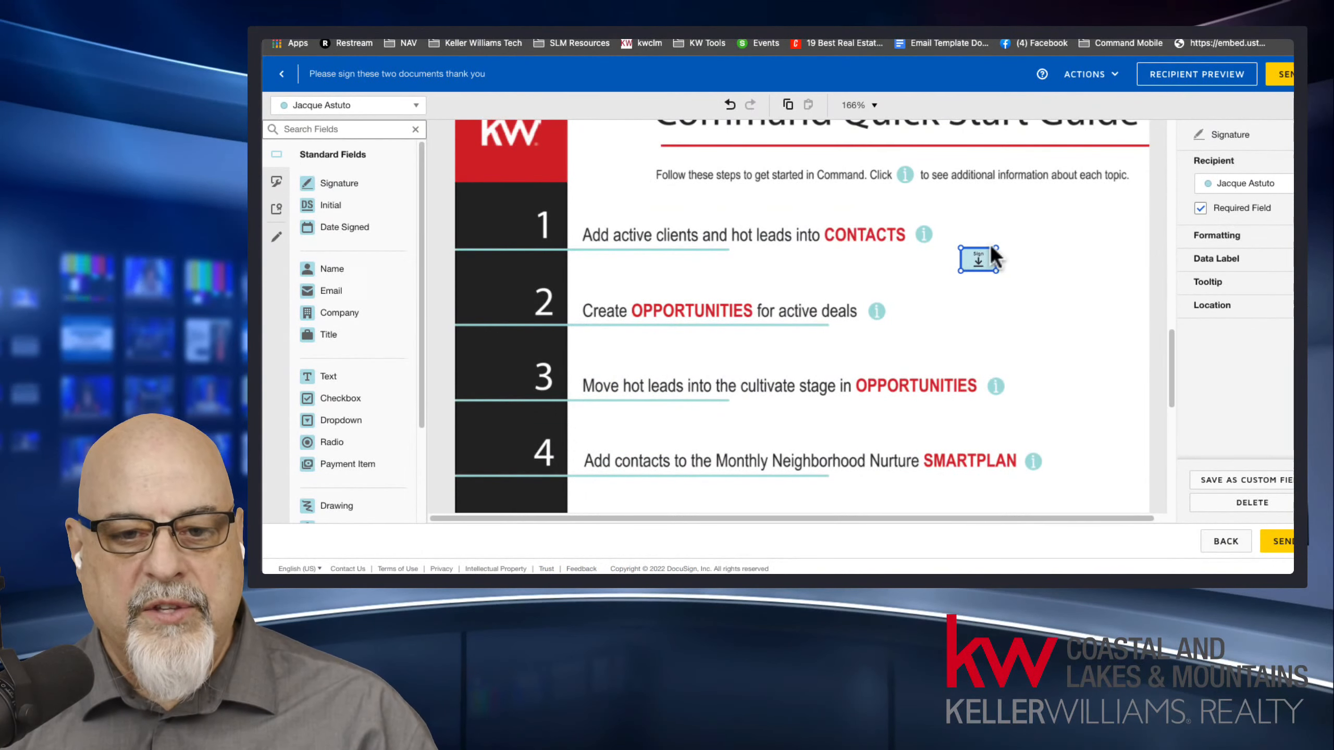
mouse_move(995, 247)
mouse_down()
mouse_move(1083, 189)
mouse_move(982, 236)
mouse_up()
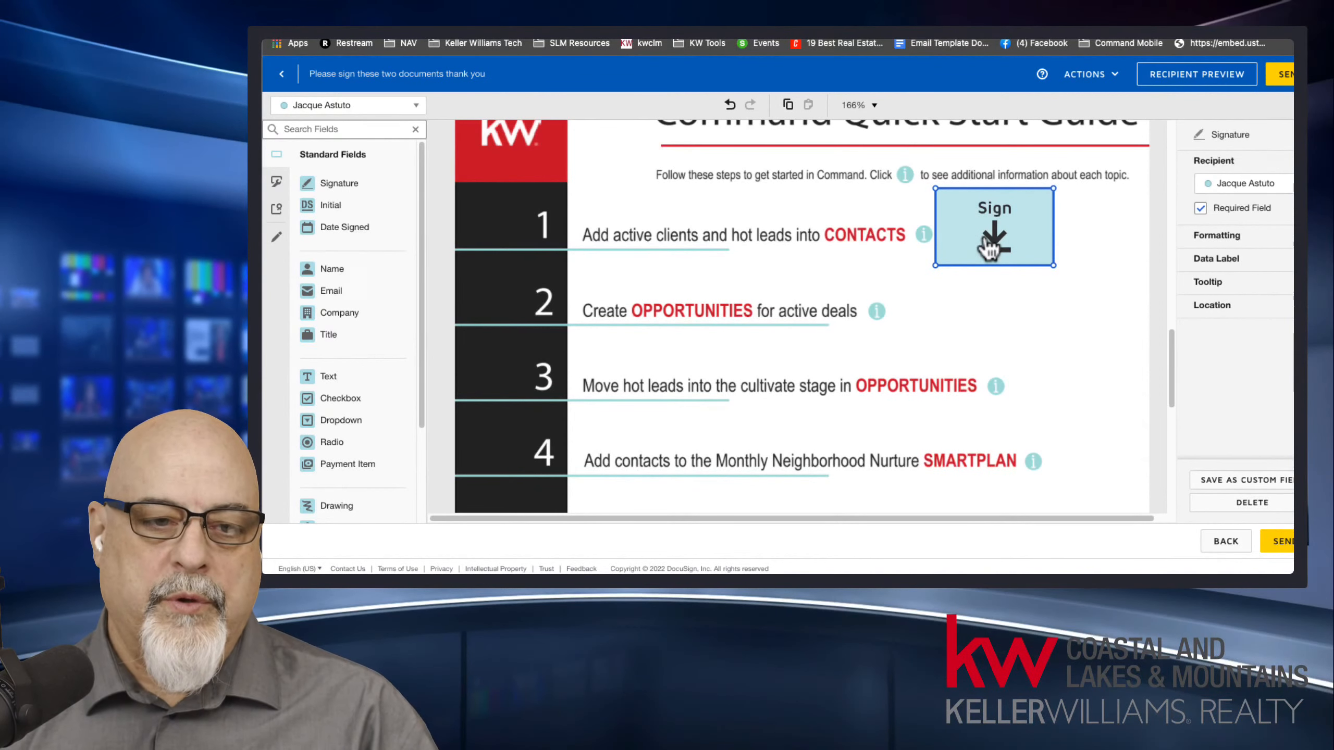
drag(988, 246, 984, 244)
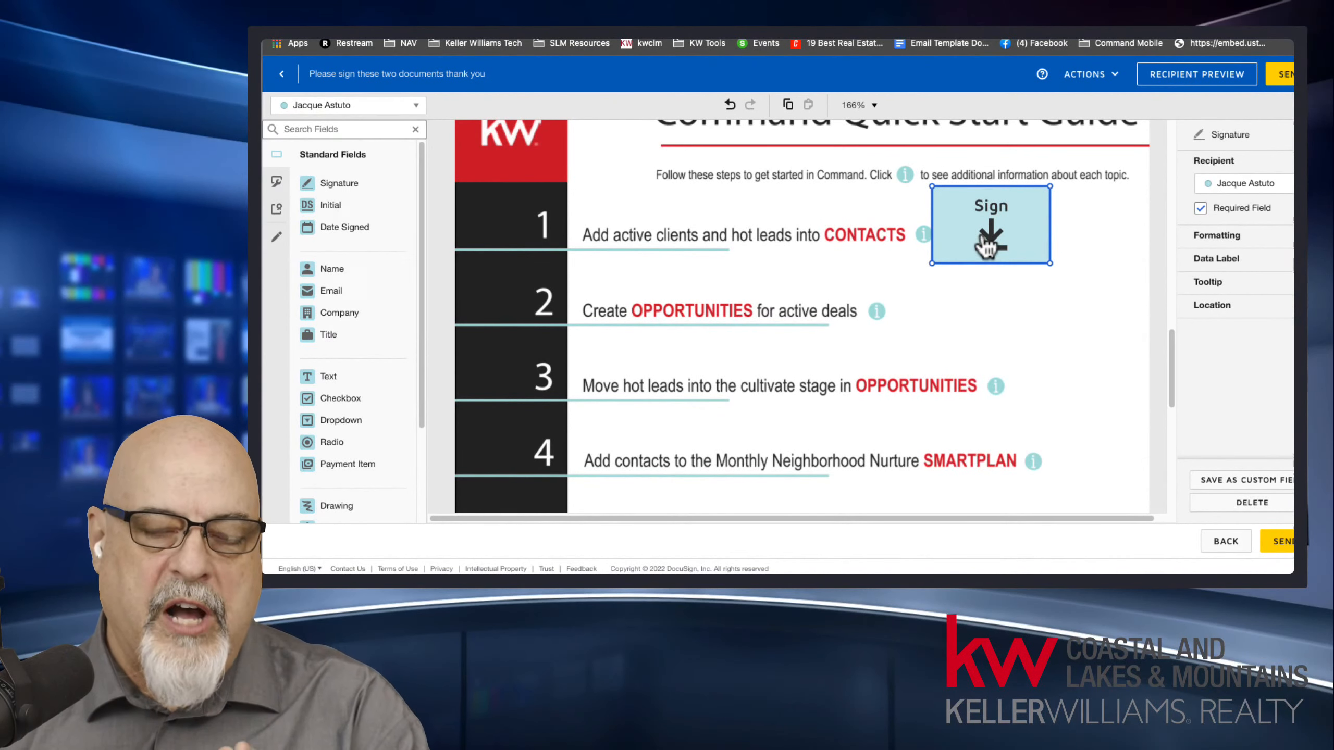
drag(1050, 187, 987, 239)
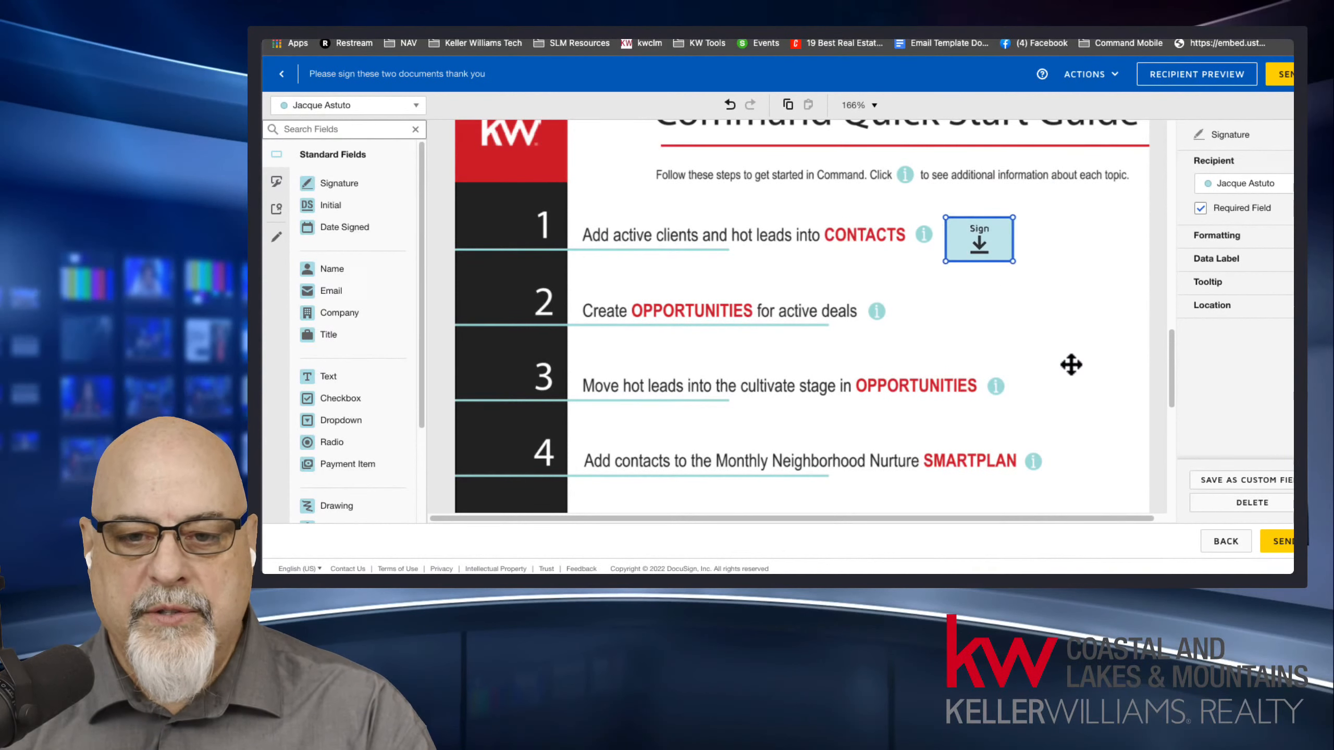
Add a text field reading 3213214 for the agent between the signature and date on the lead paint disclosure's Agent line.
scroll(1074, 362, up, 15)
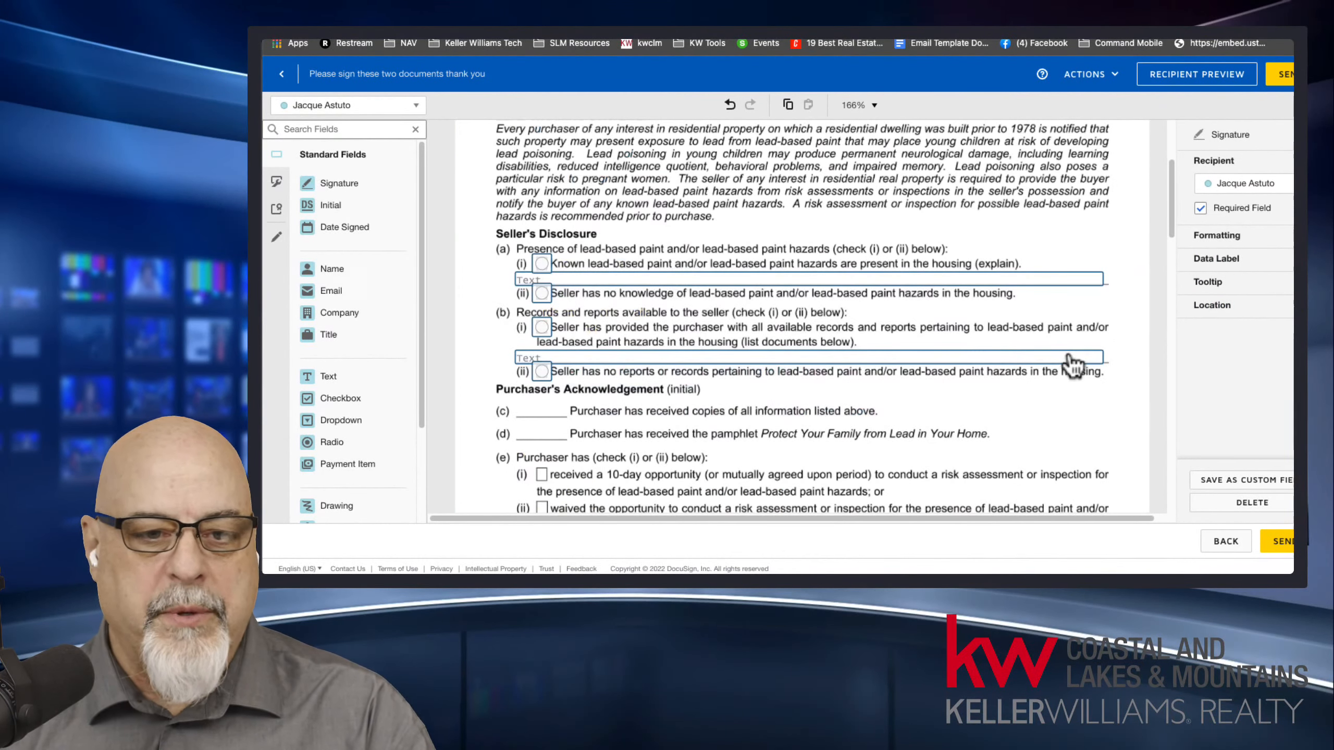
drag(1169, 198, 1172, 277)
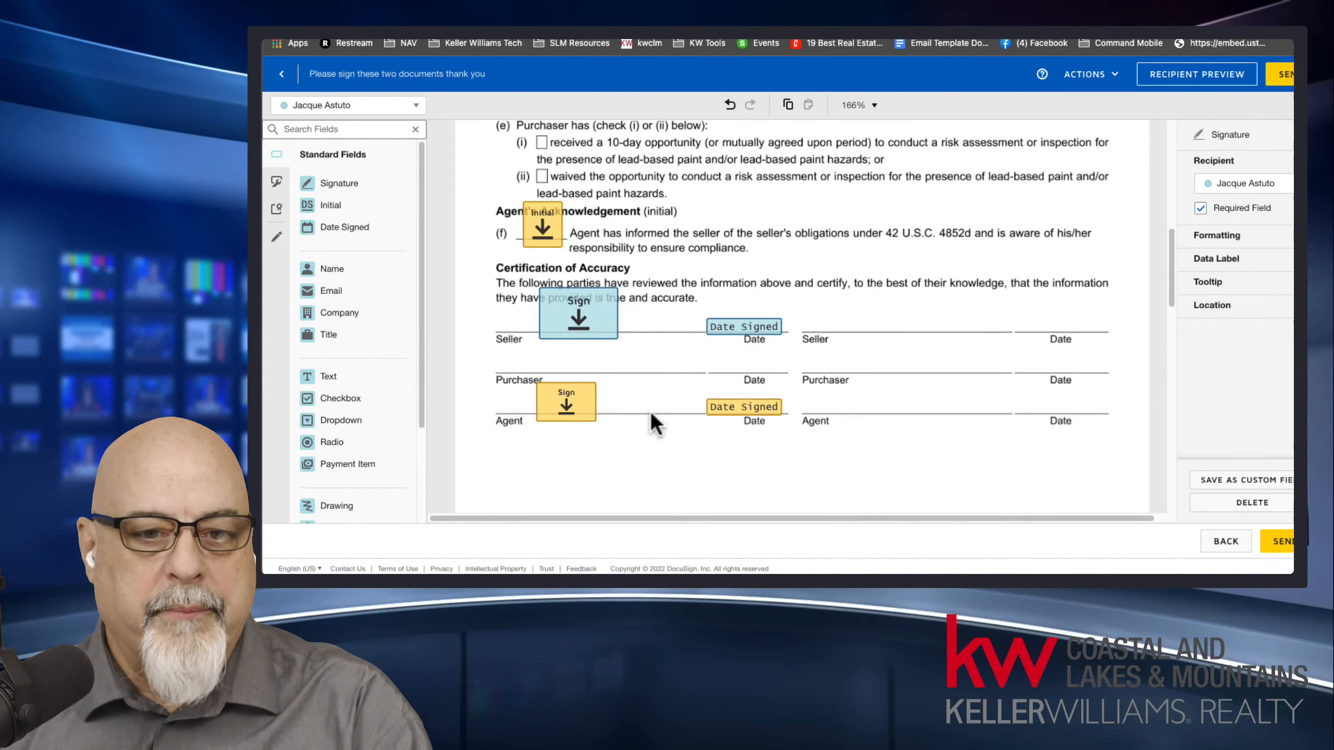
click(389, 105)
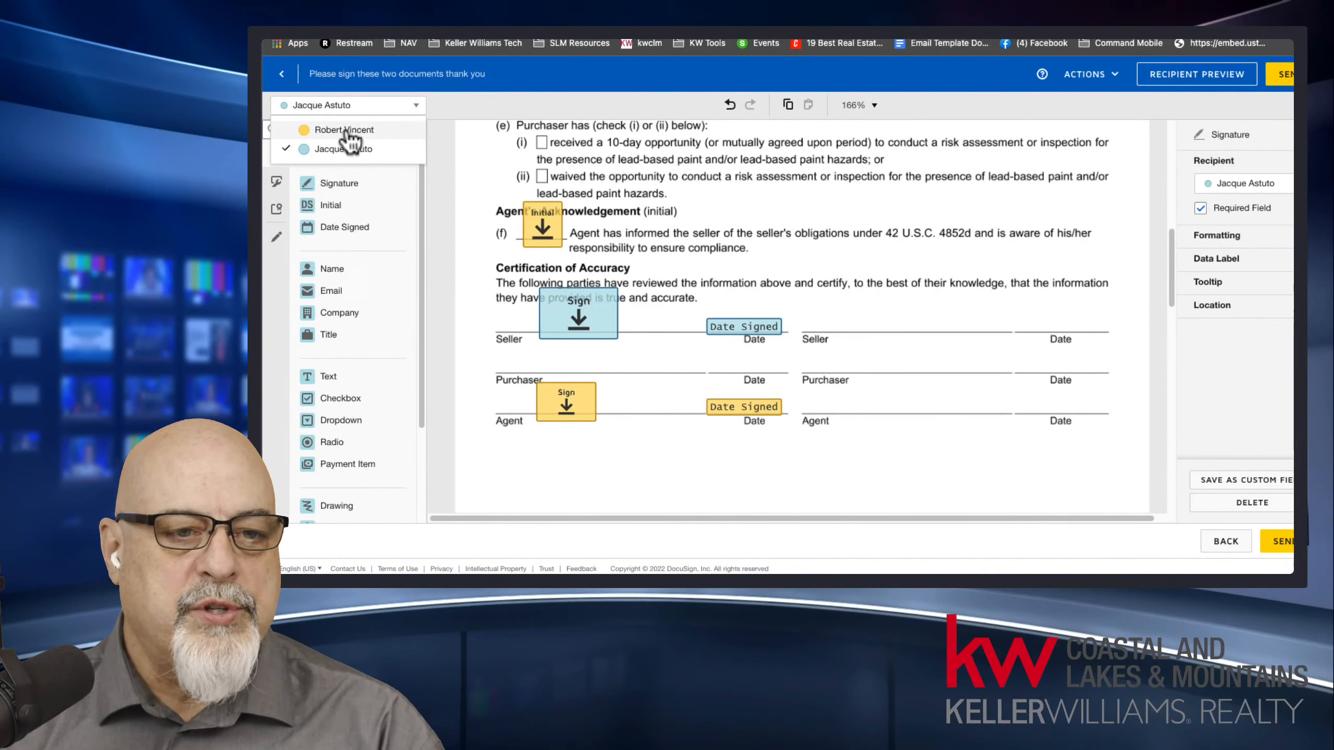
click(344, 130)
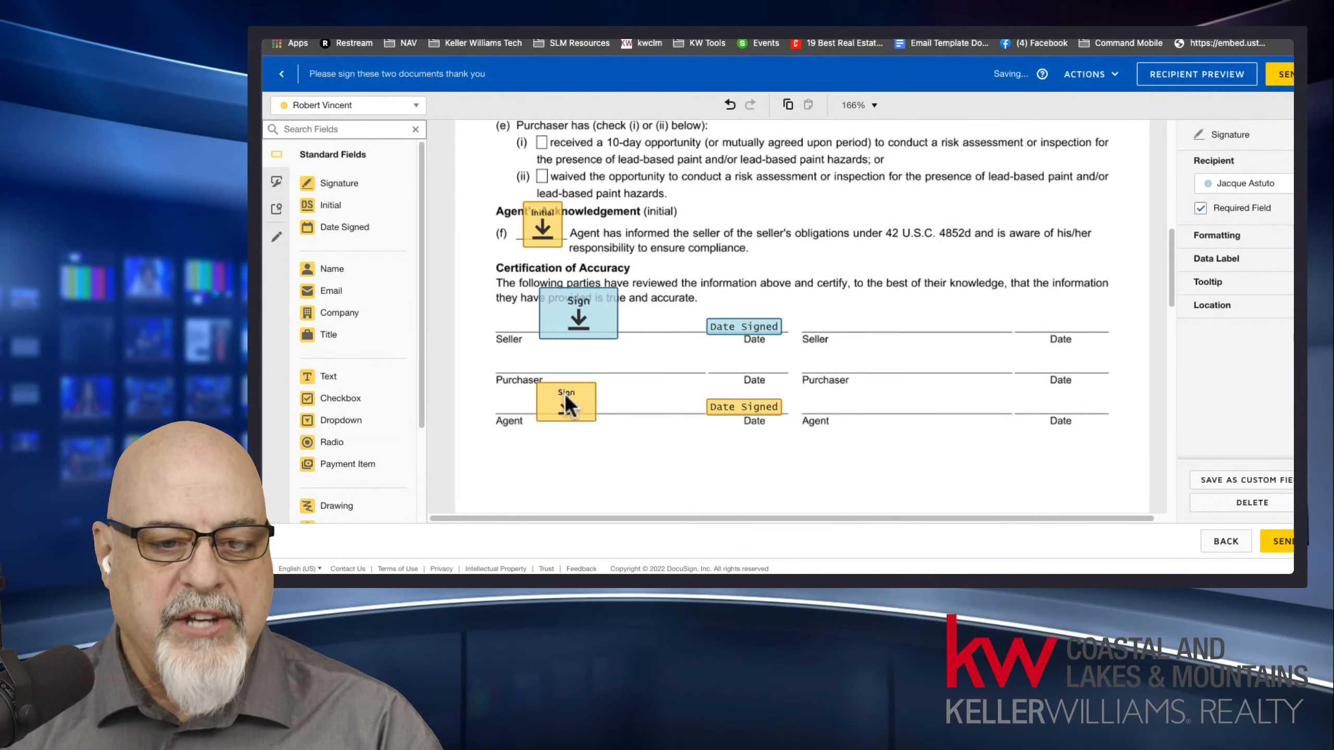
click(423, 282)
drag(420, 294, 426, 356)
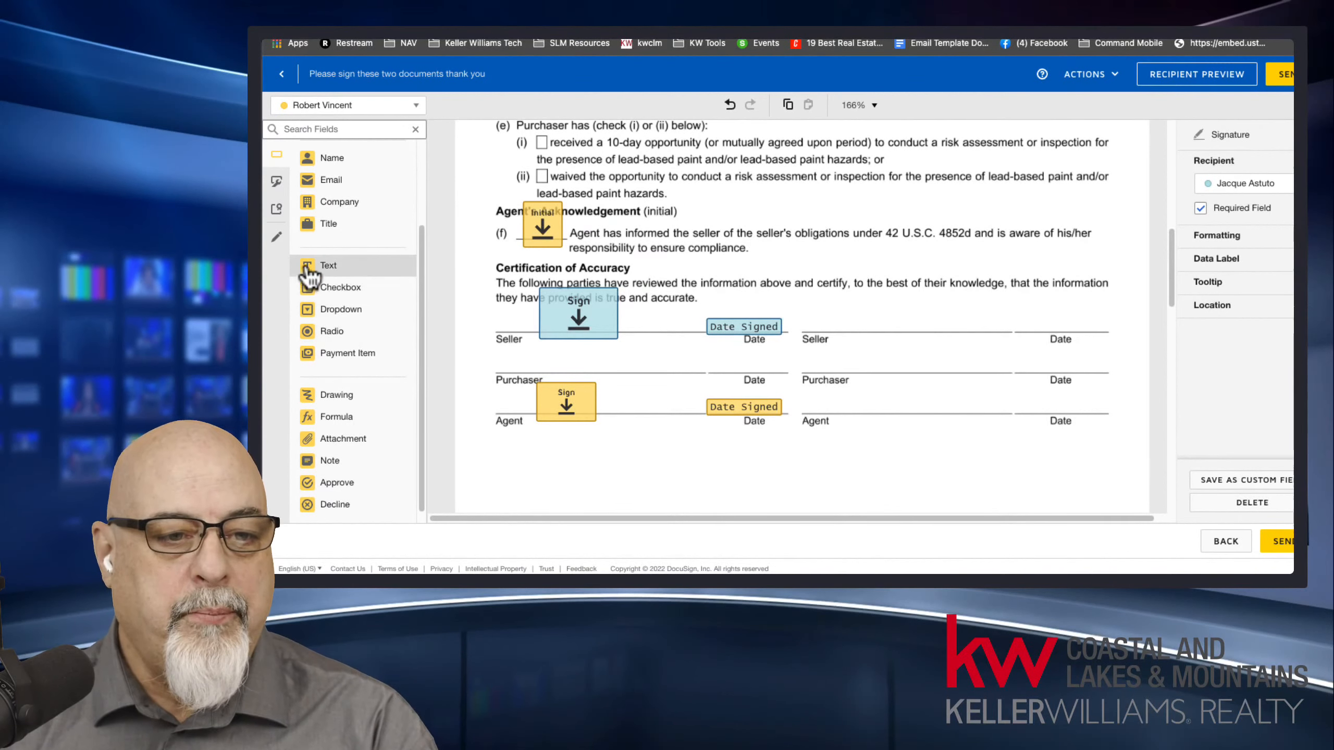
click(337, 273)
drag(339, 286, 614, 405)
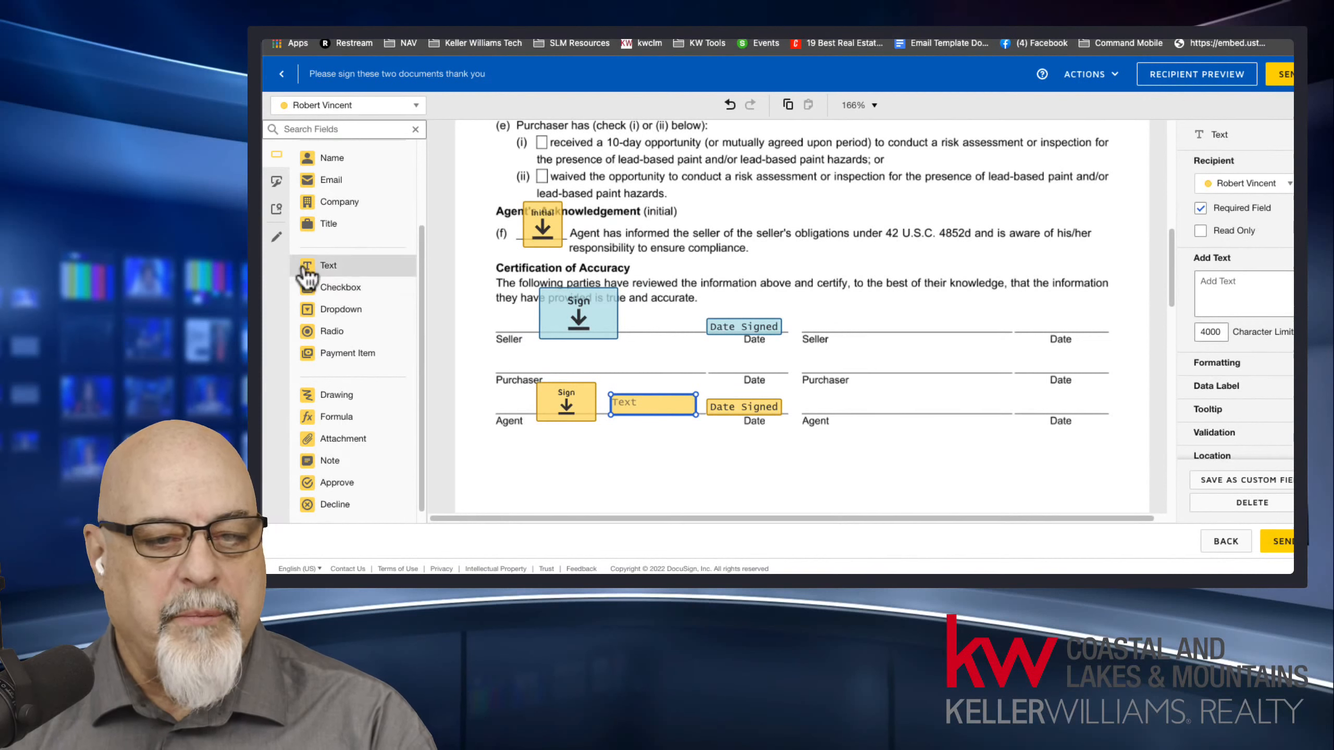
click(1263, 294)
text(3213214)
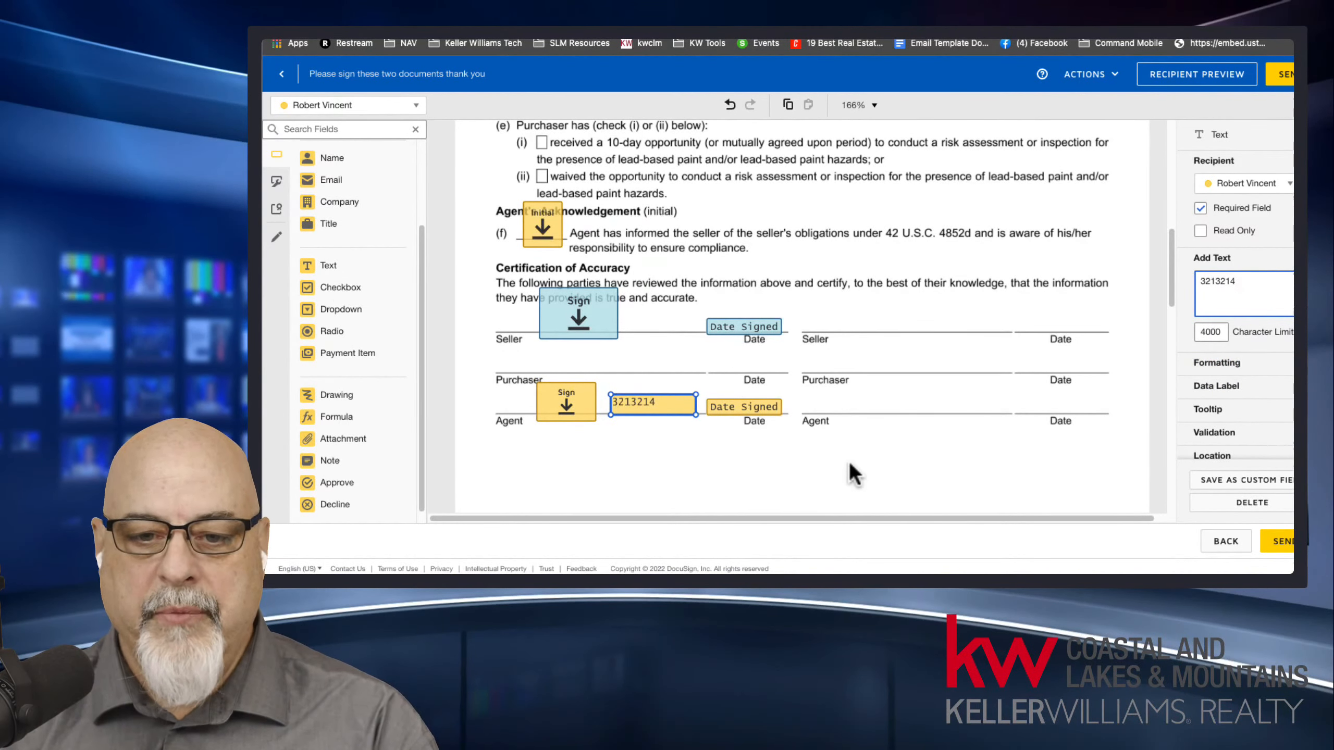
click(660, 472)
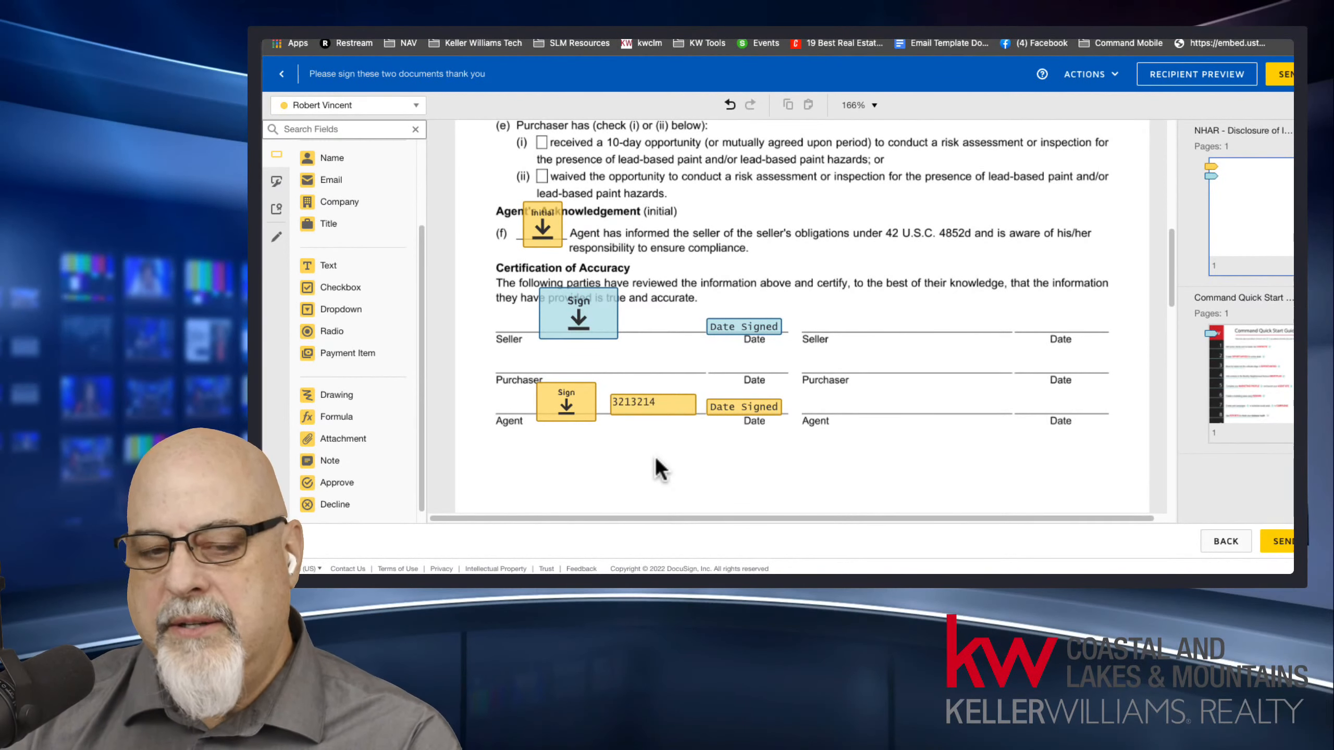
Delete the agent's text field from beside the signature on the disclosure's Agent line.
click(652, 407)
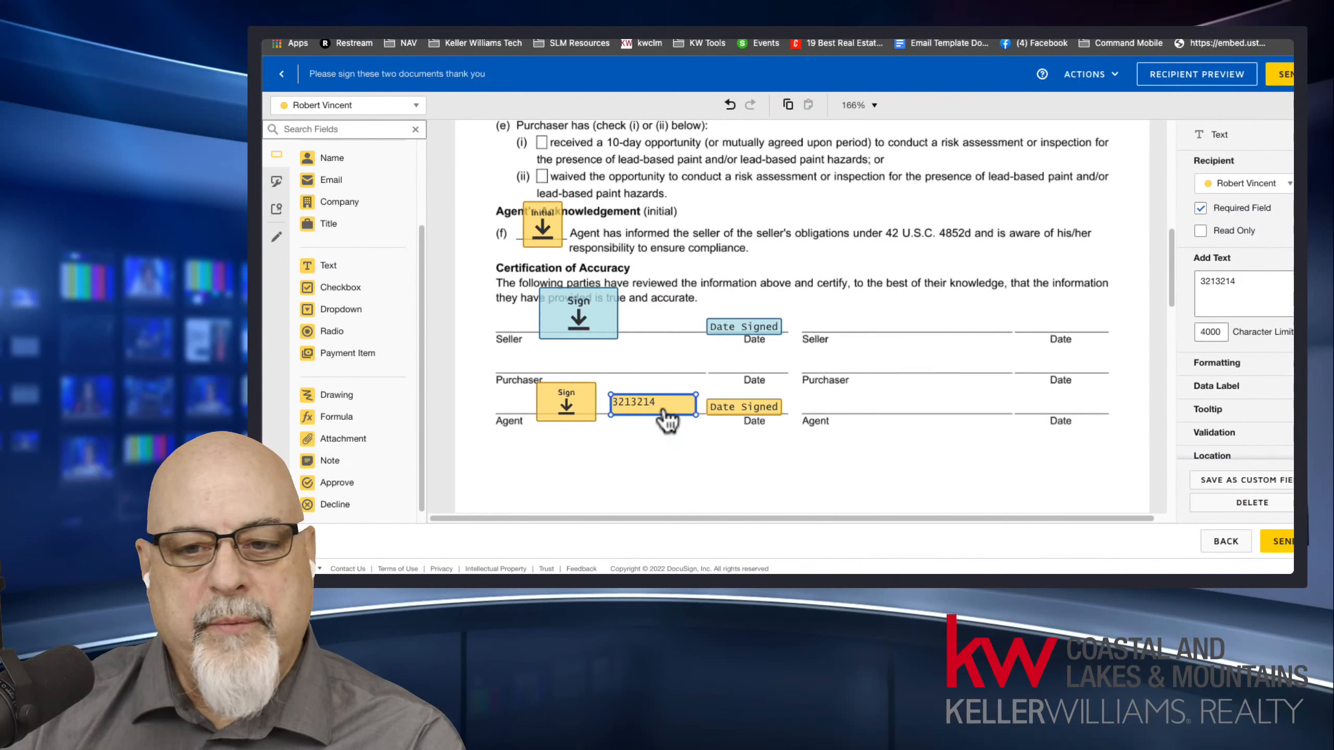
drag(1257, 286, 1193, 290)
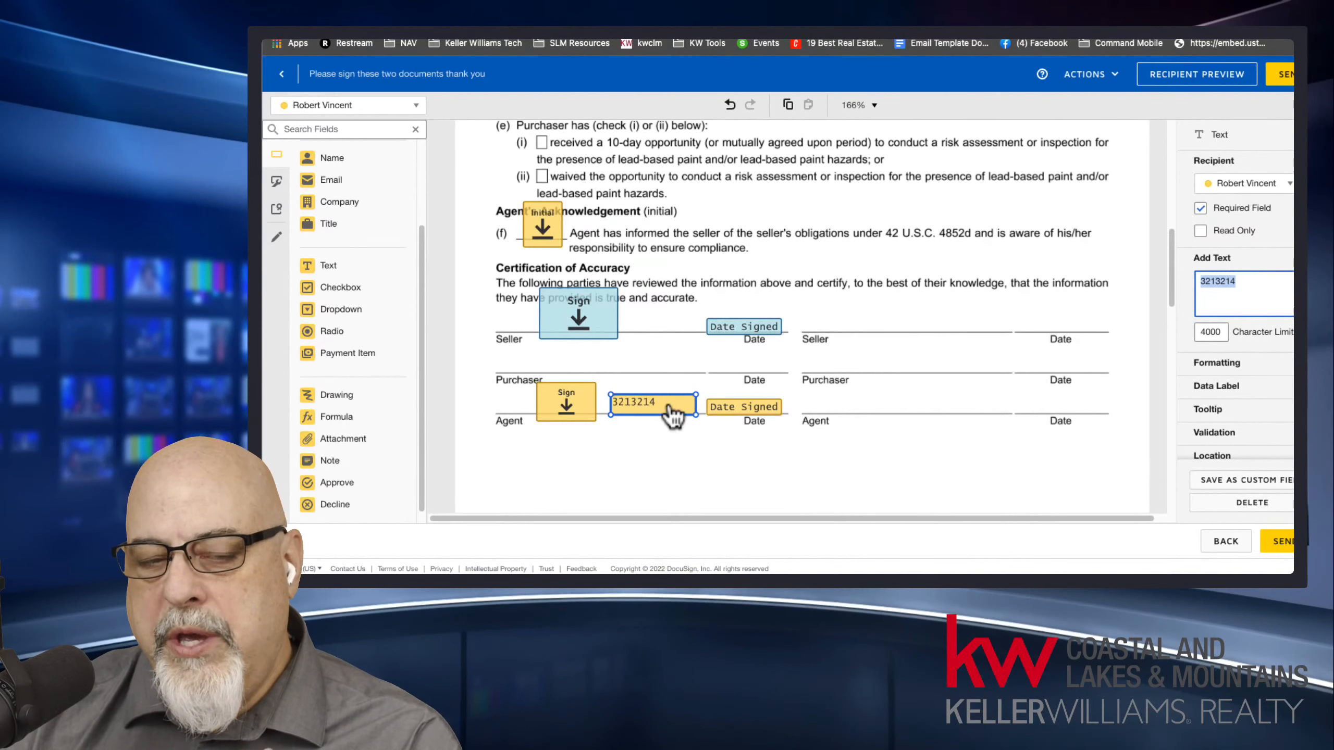
drag(674, 417, 676, 436)
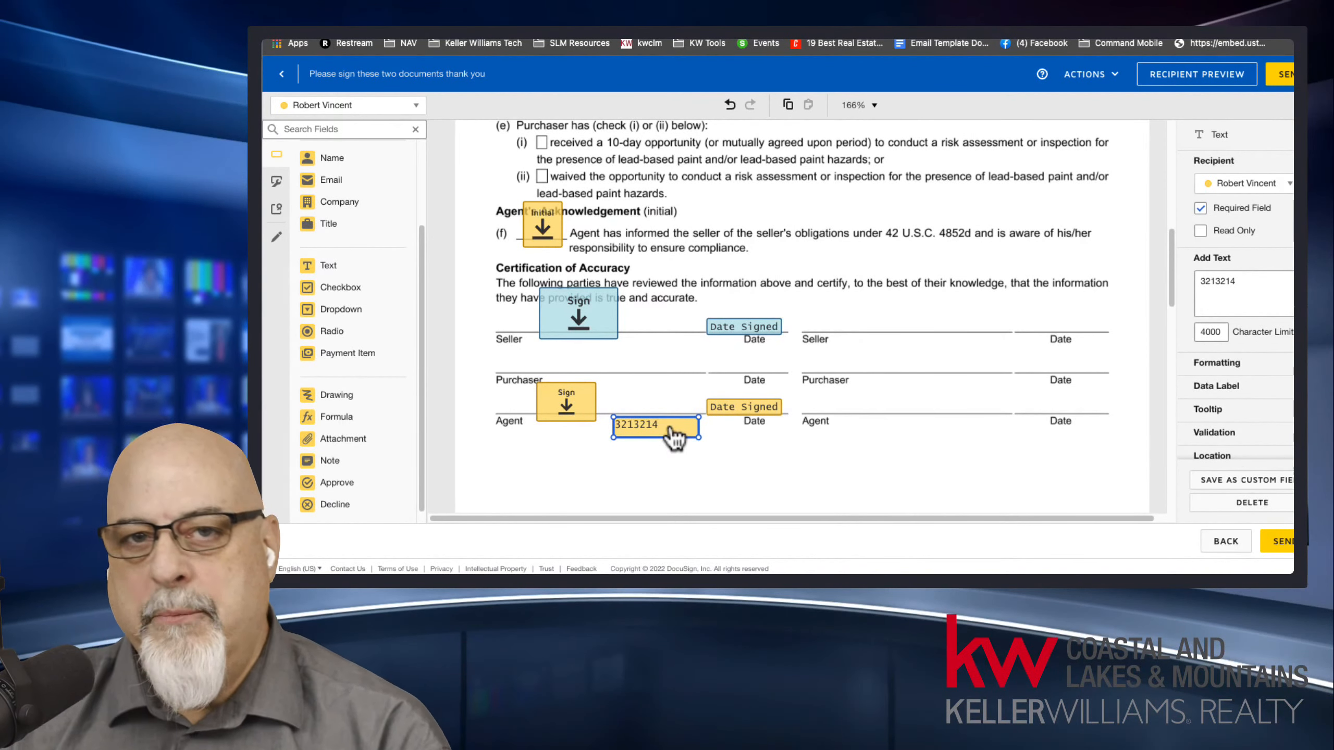
key(Delete)
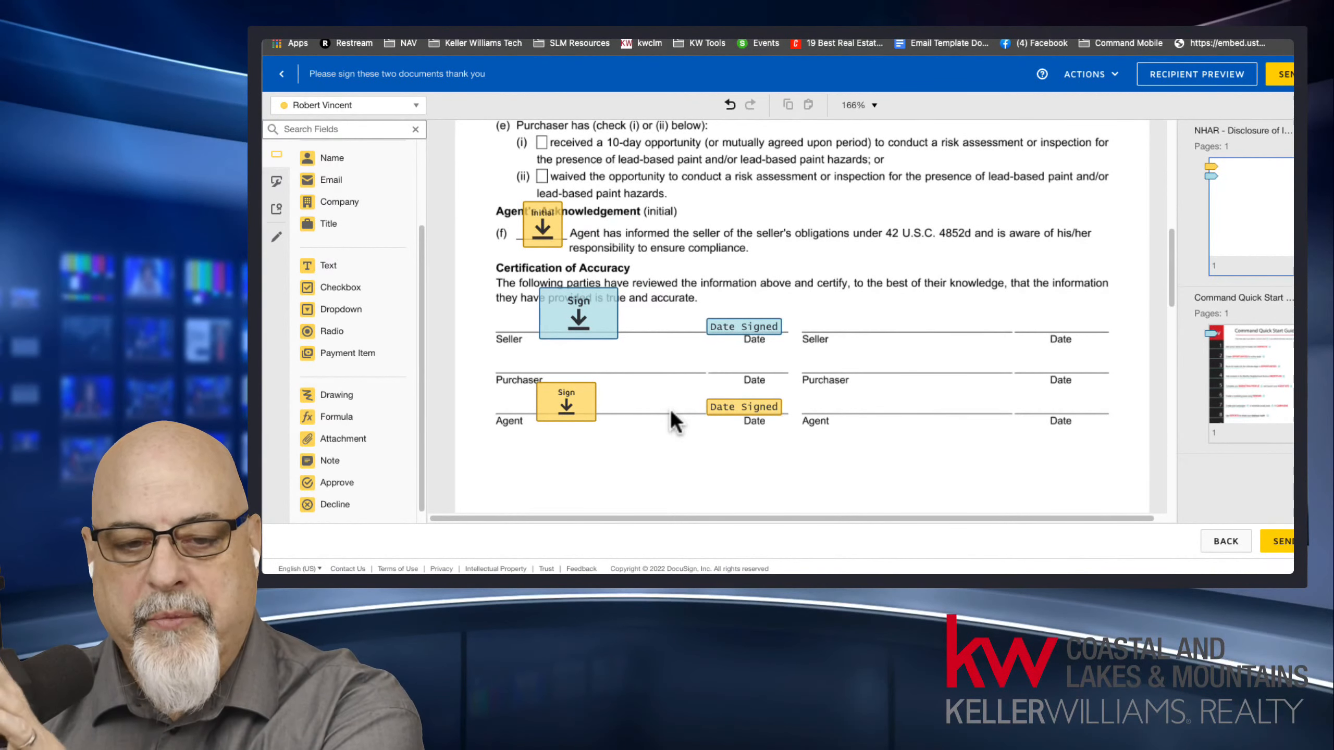
Check the recipient list and look over the available custom fields and notary fields.
click(333, 107)
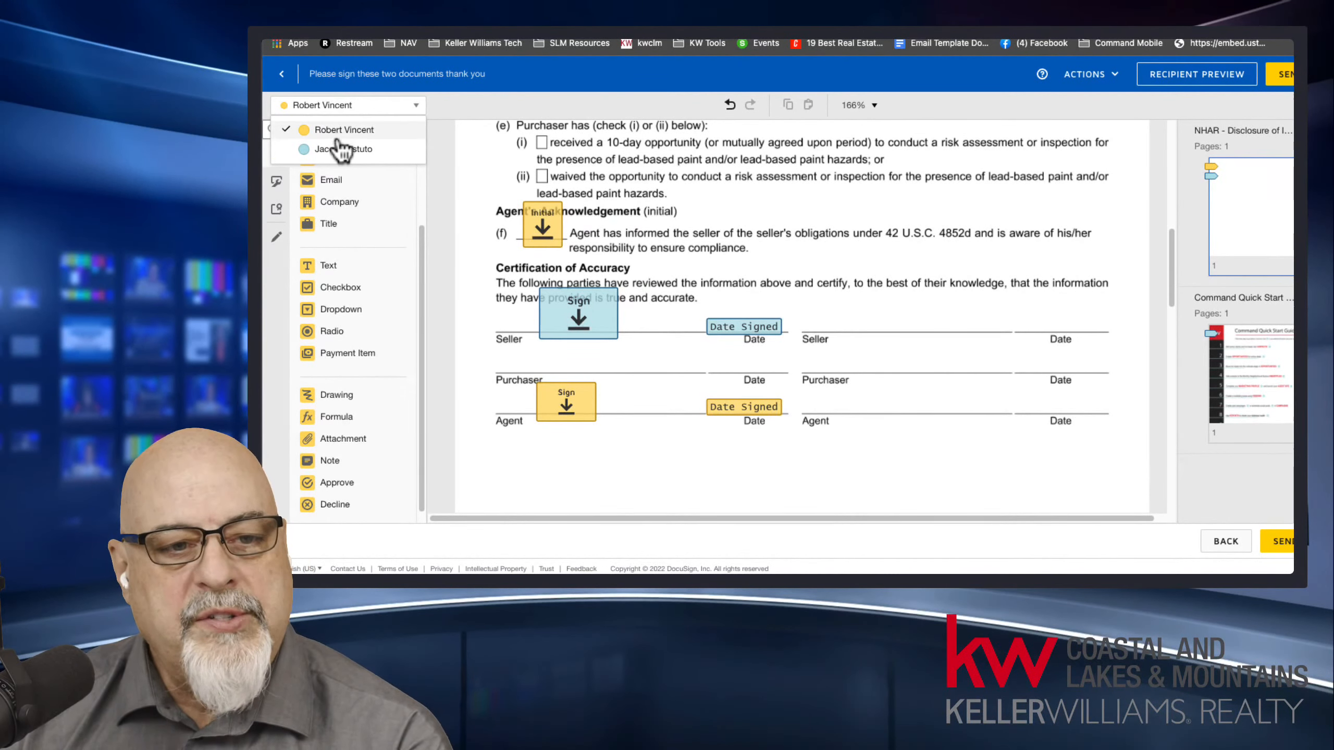
click(270, 302)
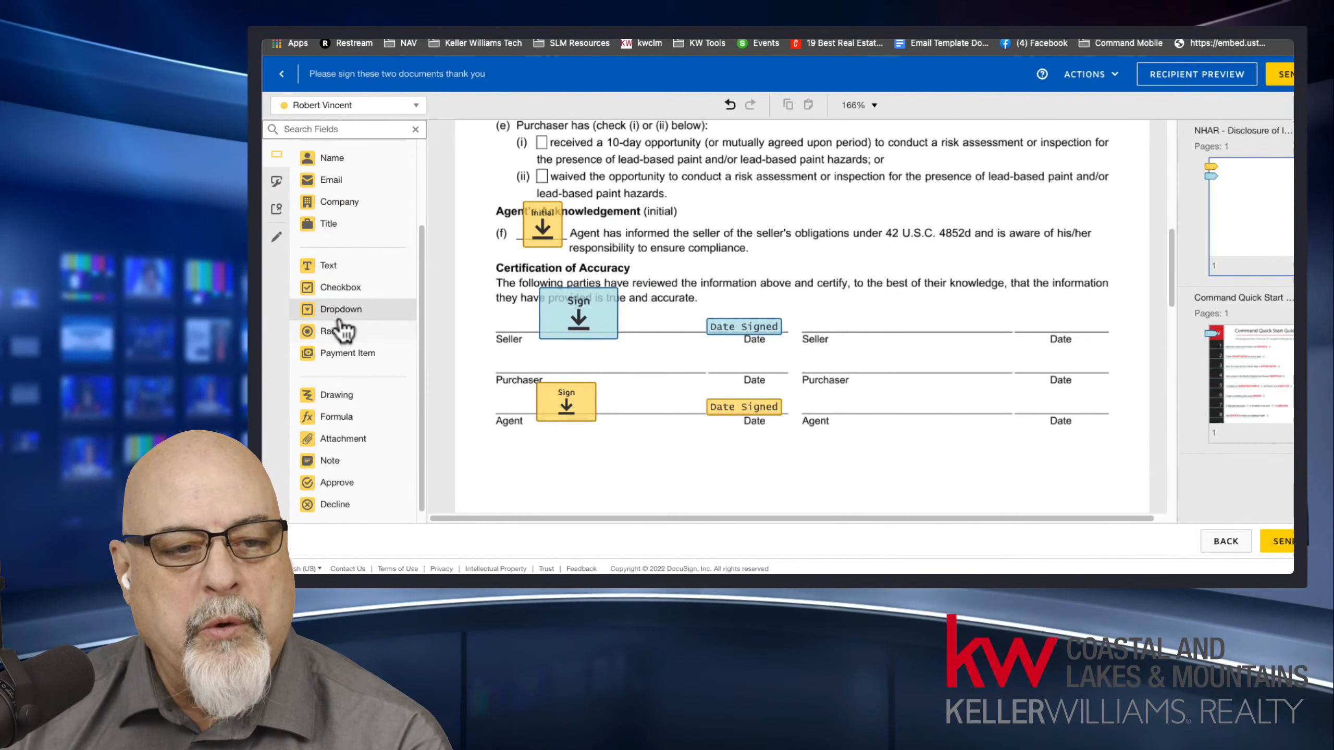
click(276, 182)
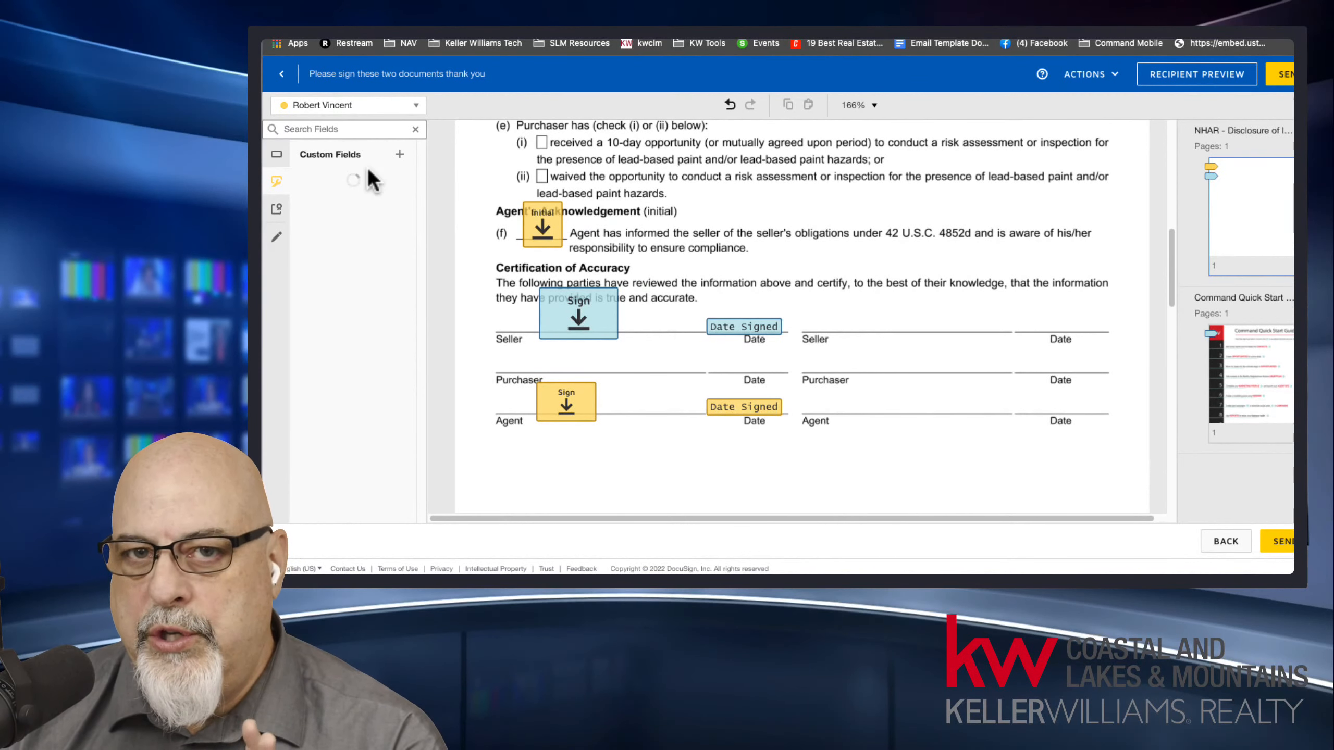
click(276, 209)
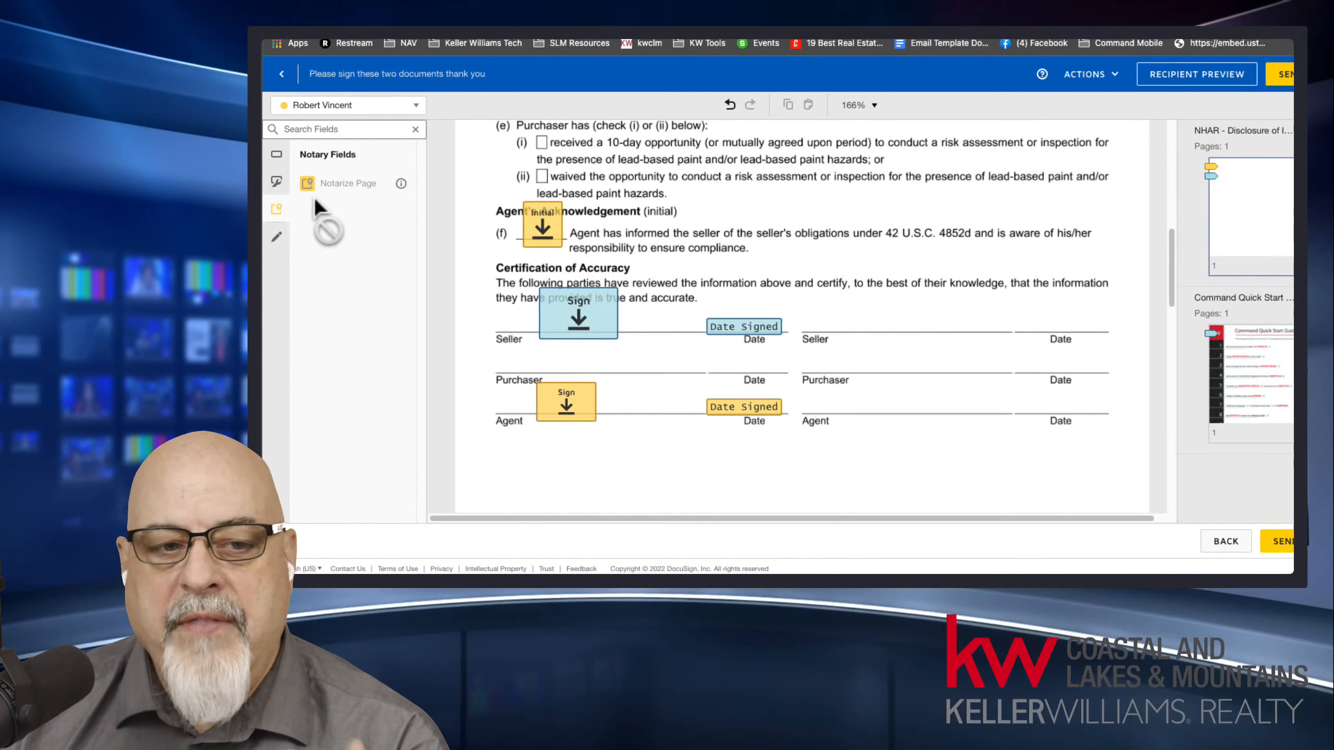
Strike through the first line of purchaser item (e)(ii) and the Certification of Accuracy heading with the pre-fill Line tool.
click(278, 239)
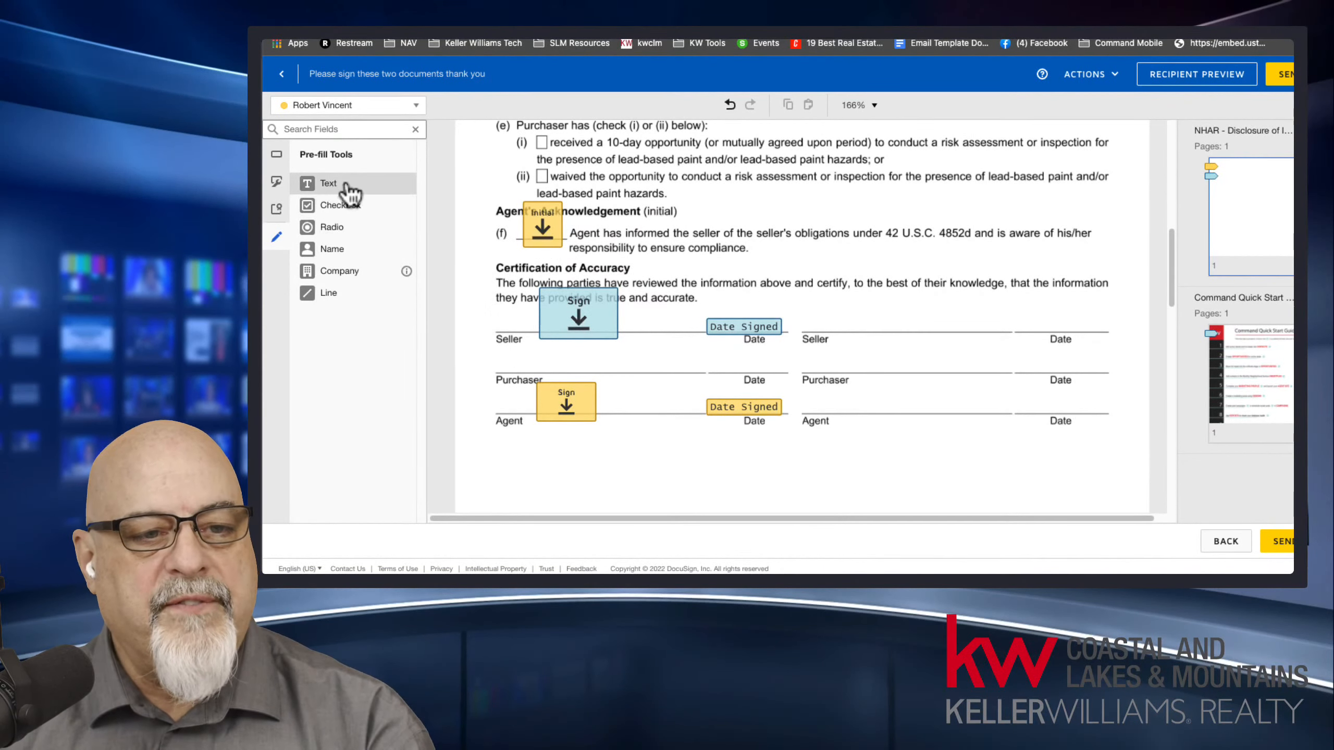
click(329, 295)
mouse_move(509, 178)
mouse_down()
mouse_move(1144, 178)
mouse_move(1119, 177)
mouse_up()
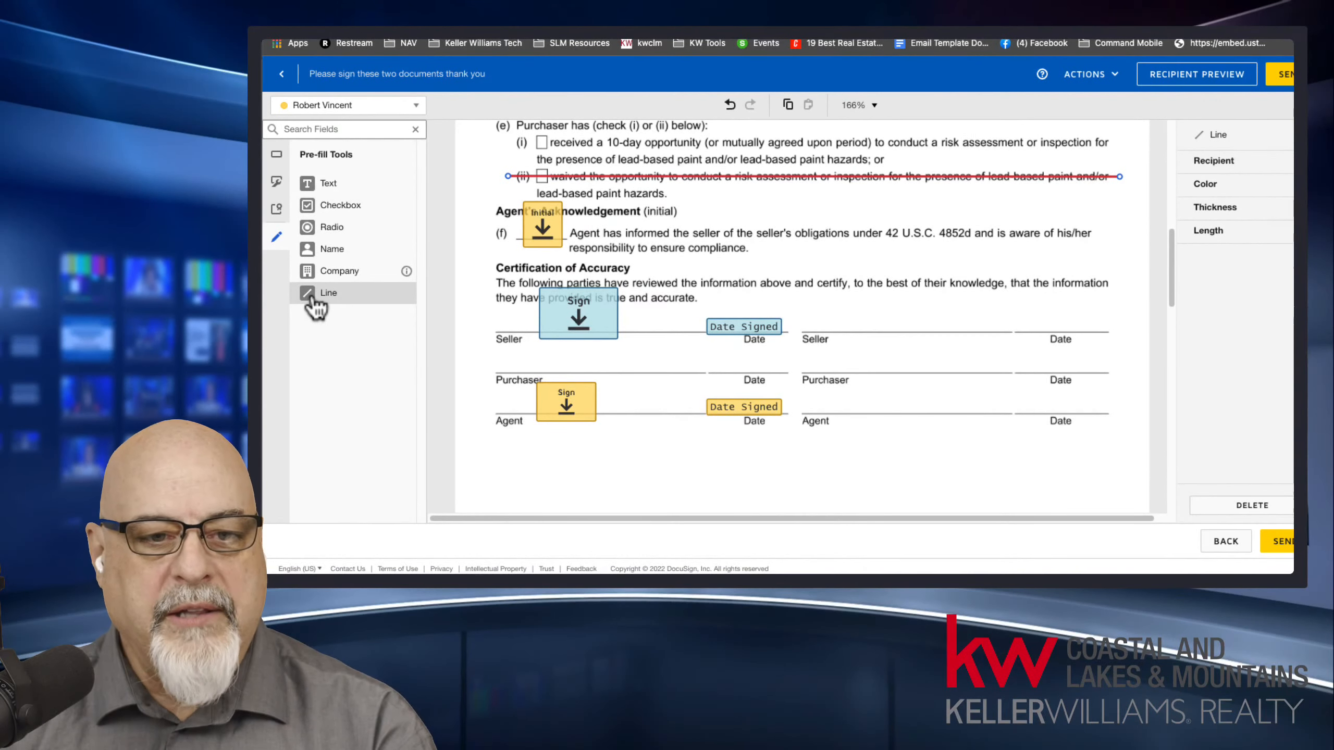
click(481, 281)
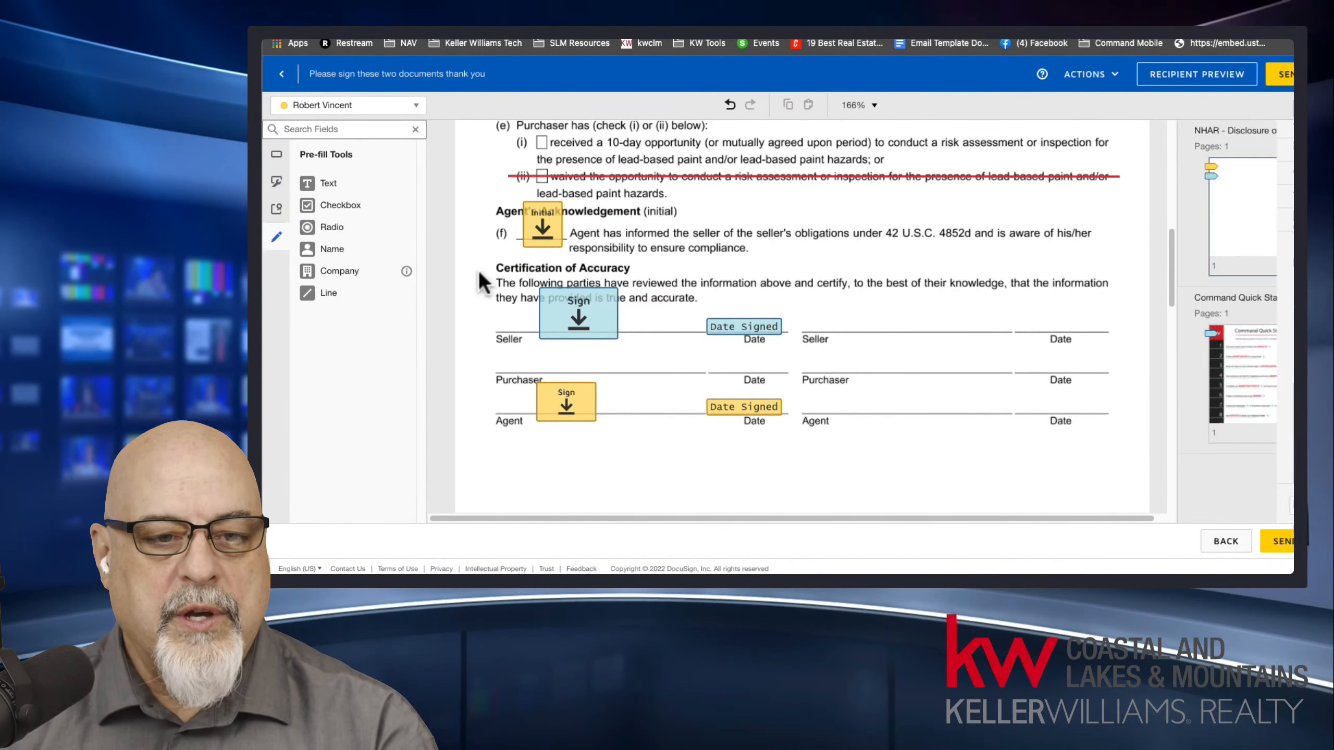
click(320, 295)
drag(482, 270, 695, 267)
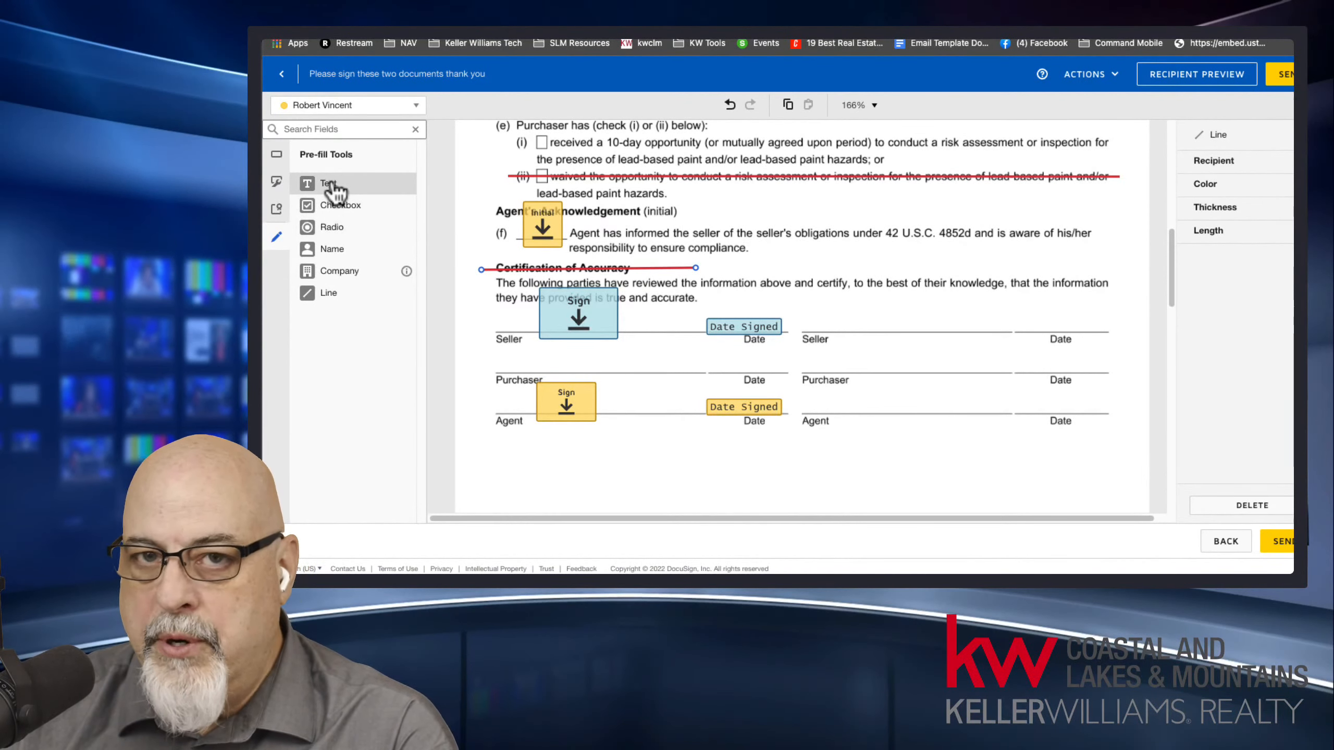
Add a pre-fill text field reading 321432 between the agent's signature and date on the Agent line.
drag(331, 186, 611, 400)
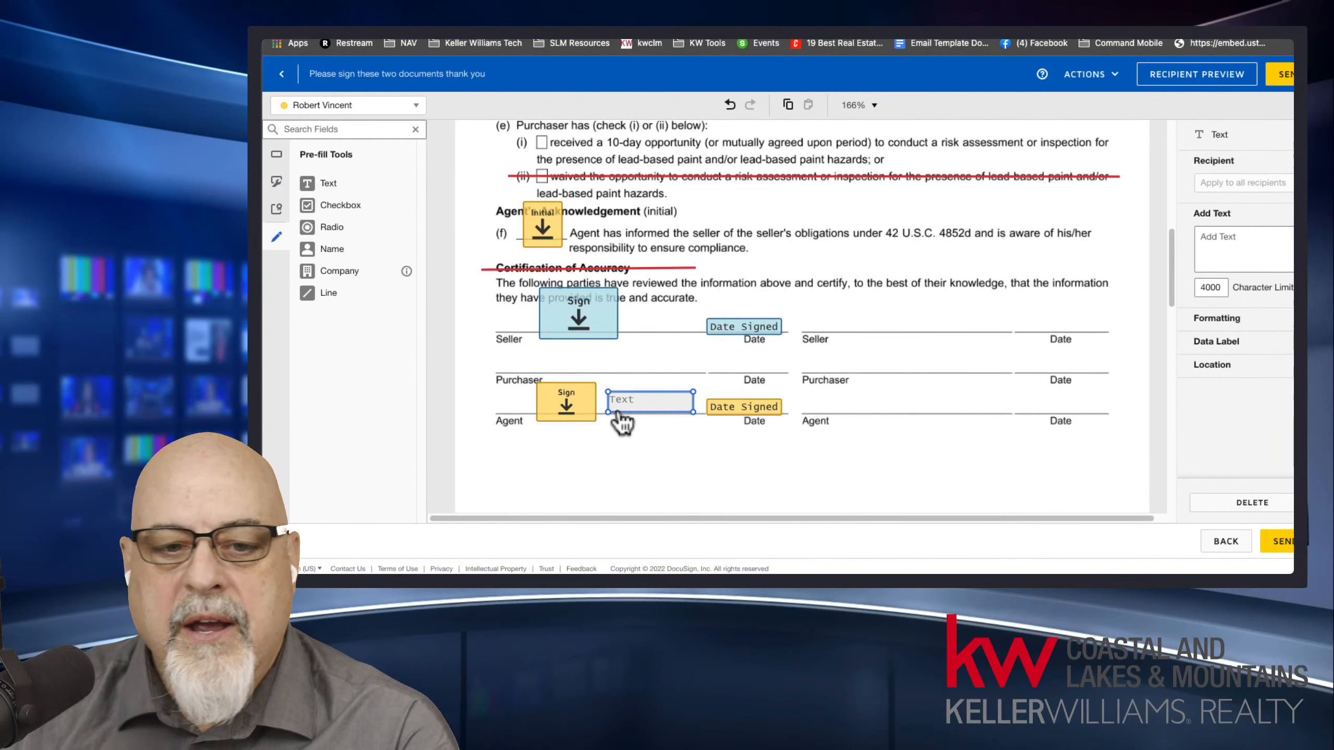
click(1241, 250)
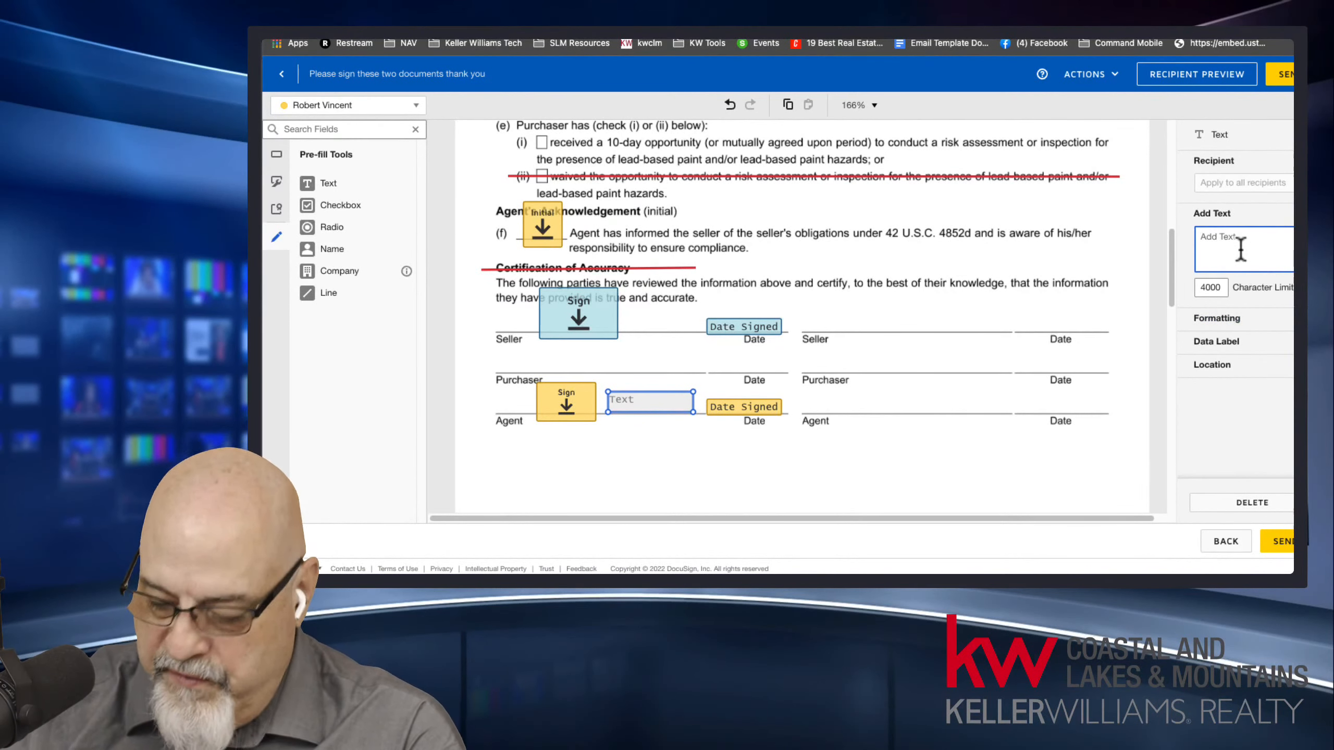
text(321432)
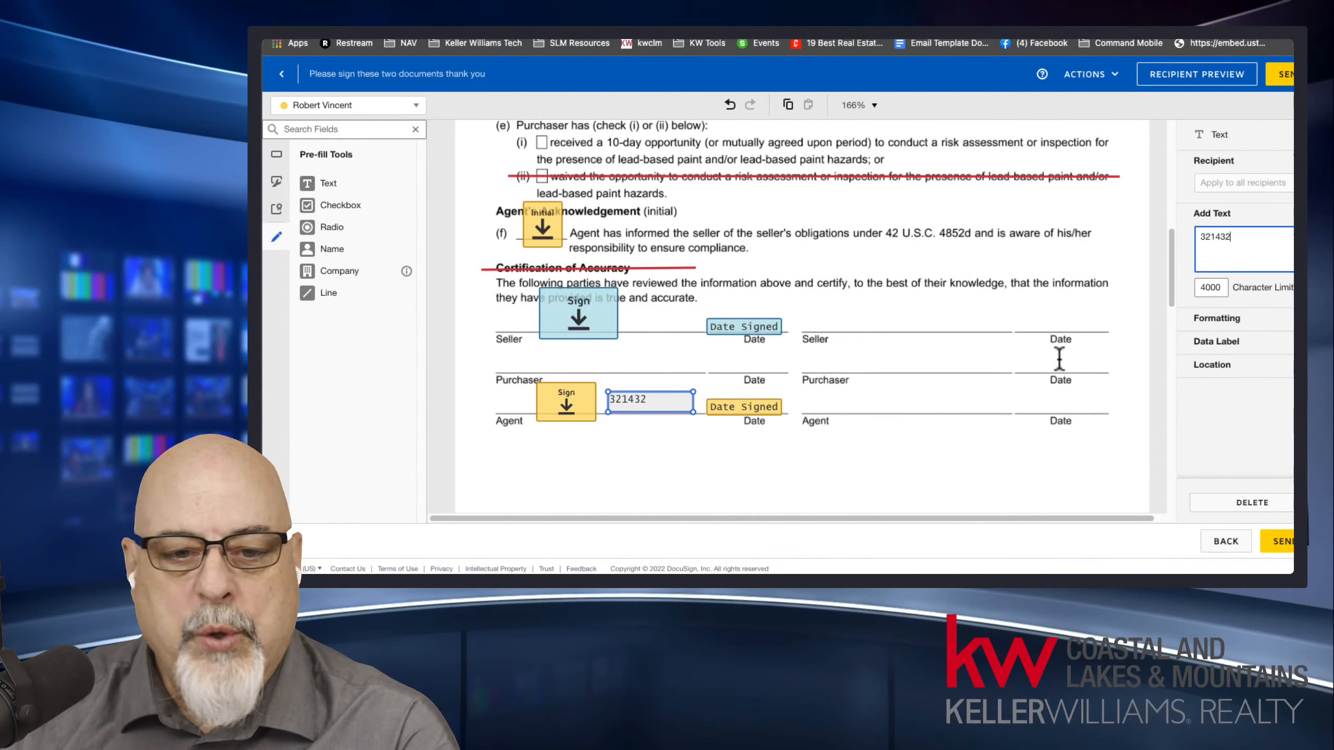
click(667, 437)
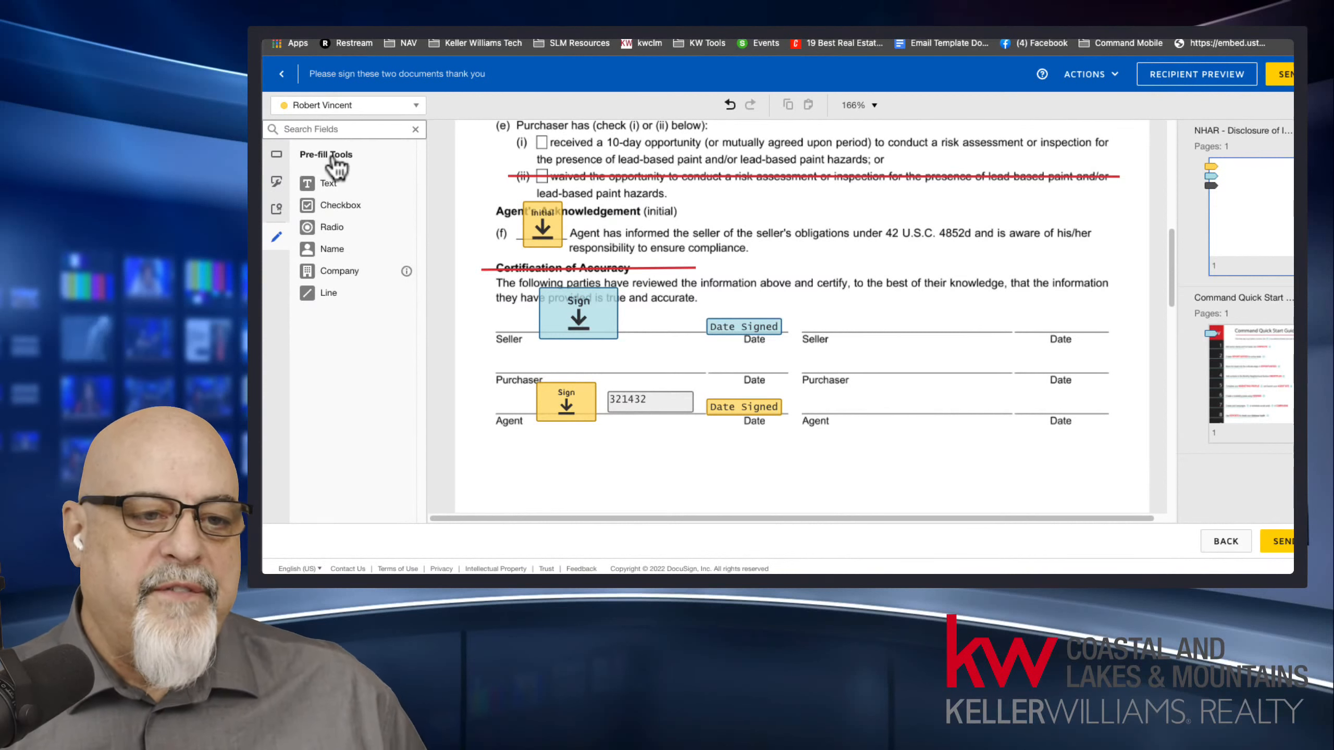
click(353, 108)
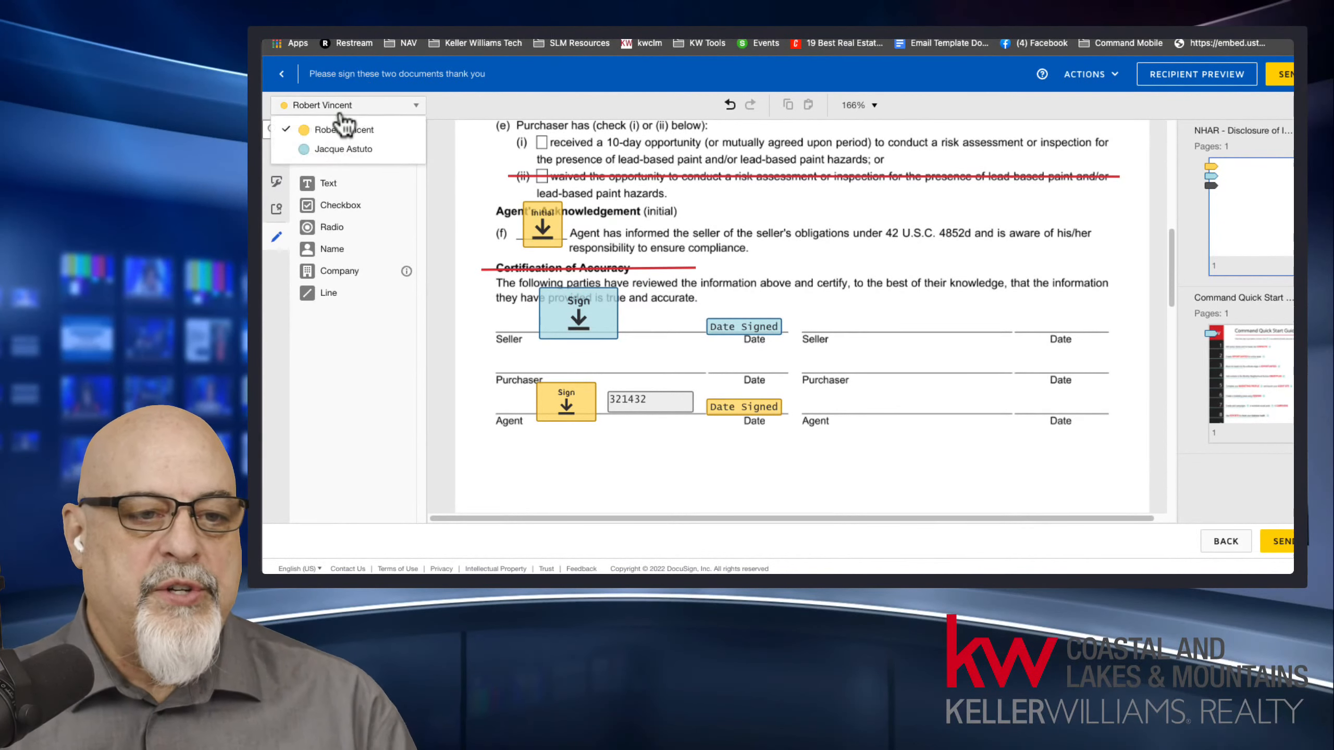
click(342, 152)
click(343, 108)
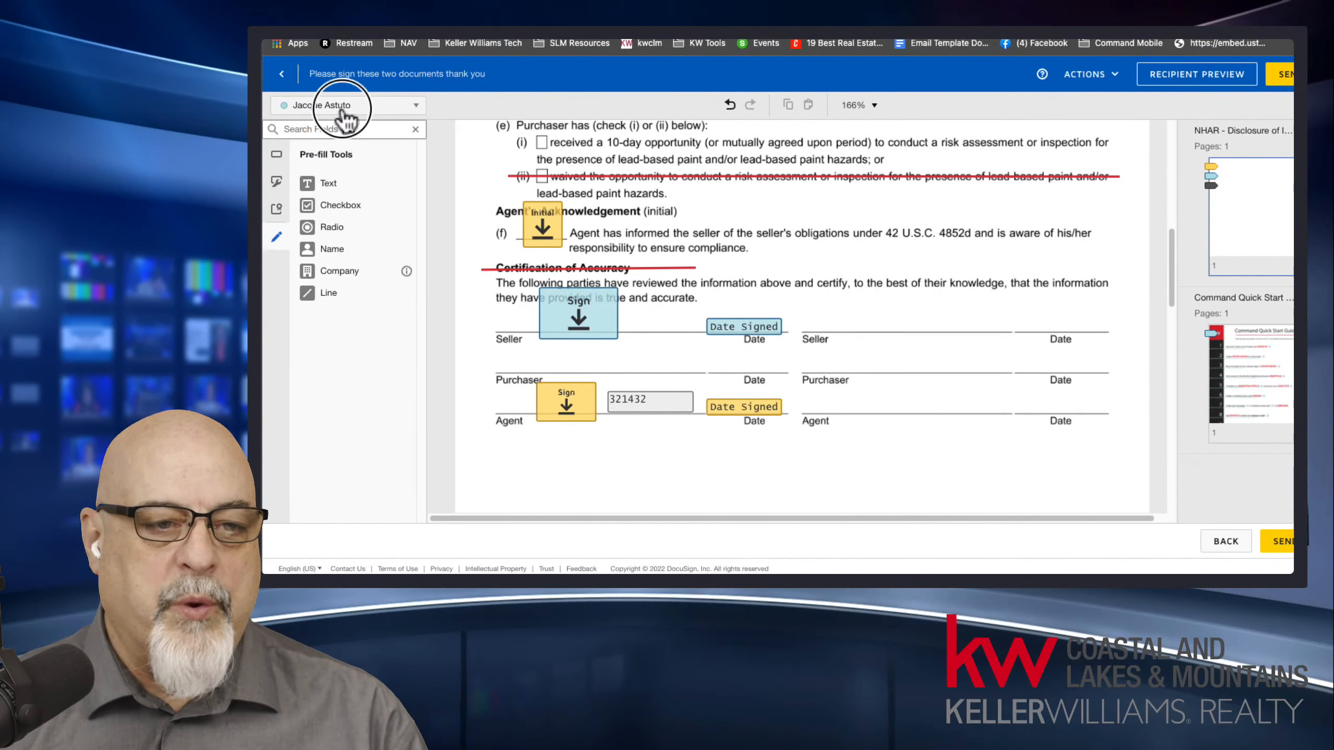
click(349, 131)
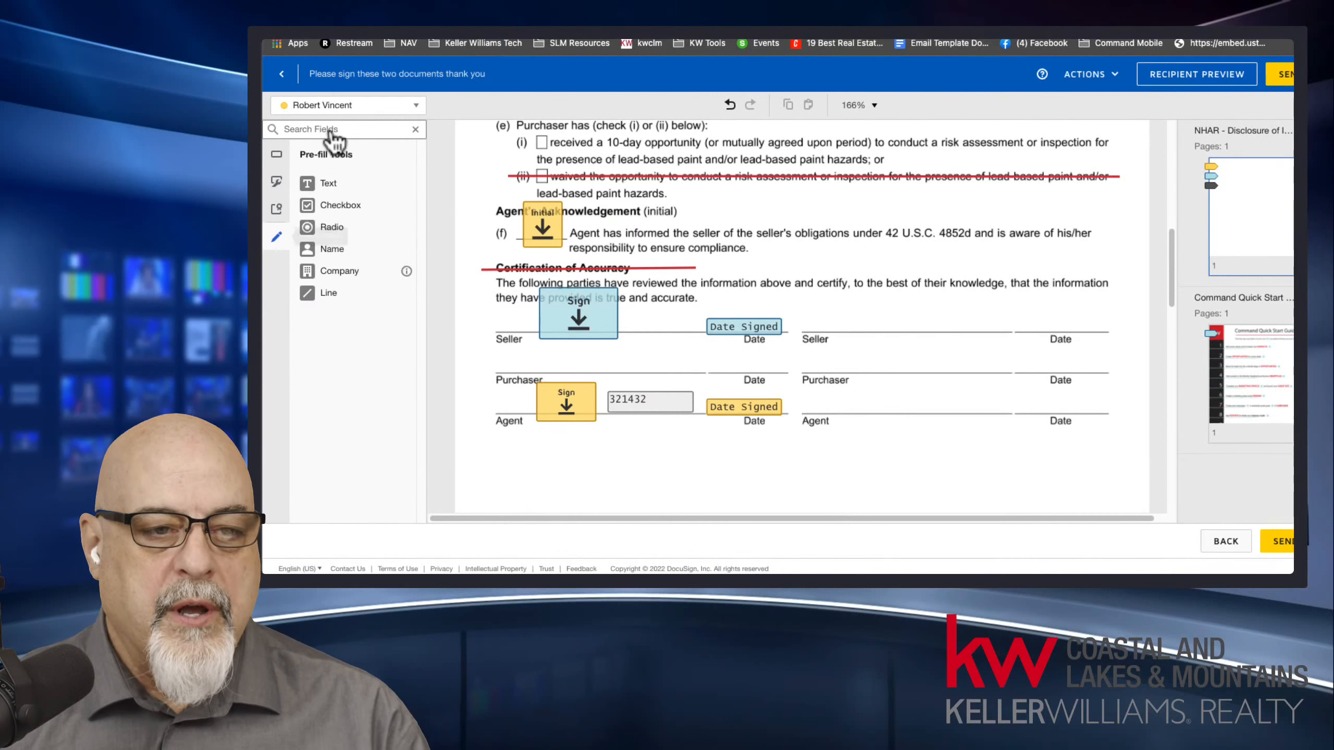
click(339, 105)
click(347, 130)
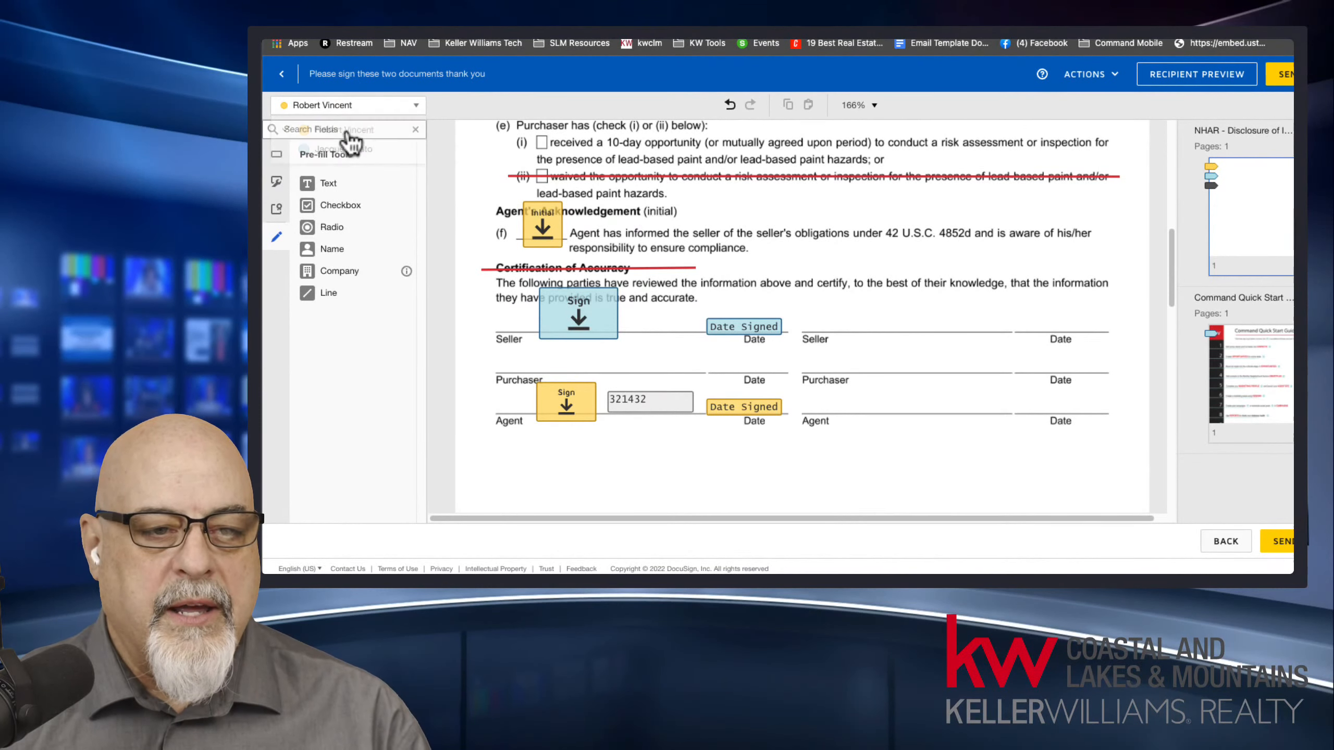
Return to the standard fields and make the seller client the active recipient.
click(277, 156)
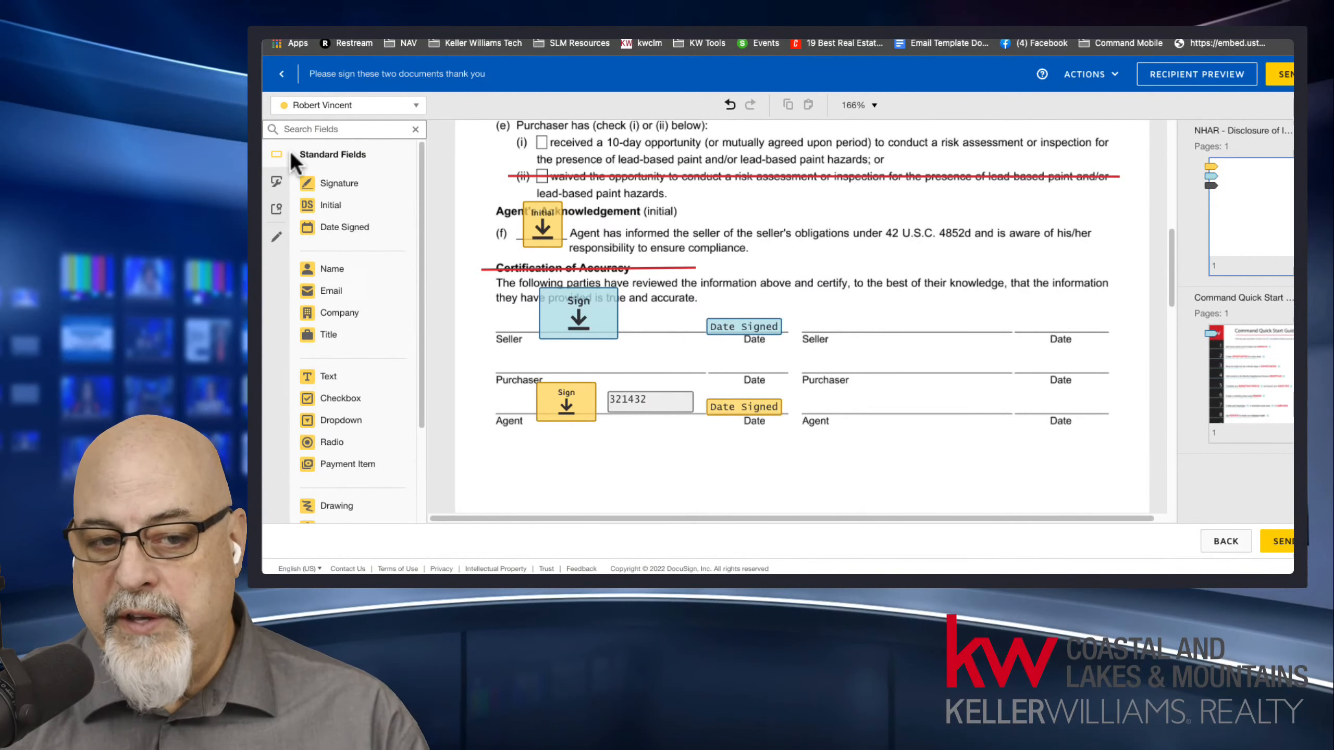
click(315, 108)
click(328, 148)
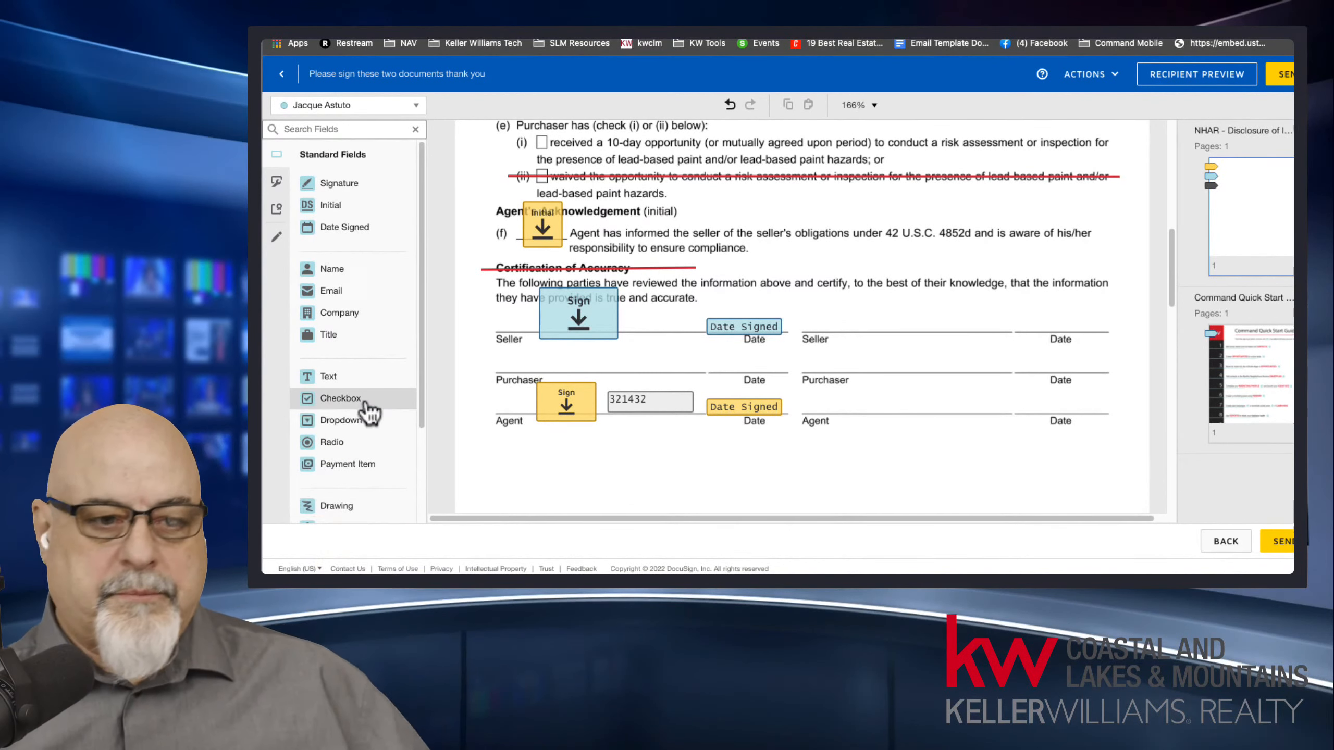
Add a pre-fill text field beside item 2, Create Opportunities for active deals, in the Command Quick Start Guide.
click(276, 237)
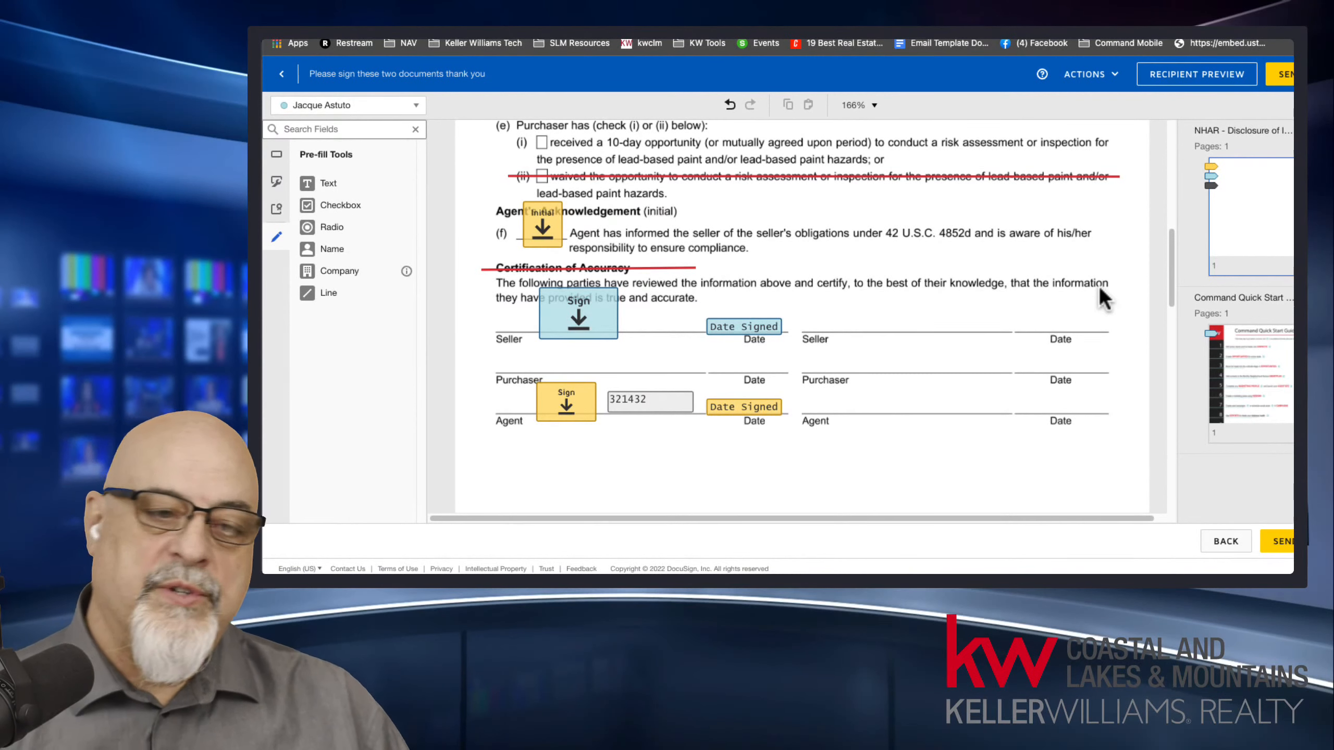
click(660, 401)
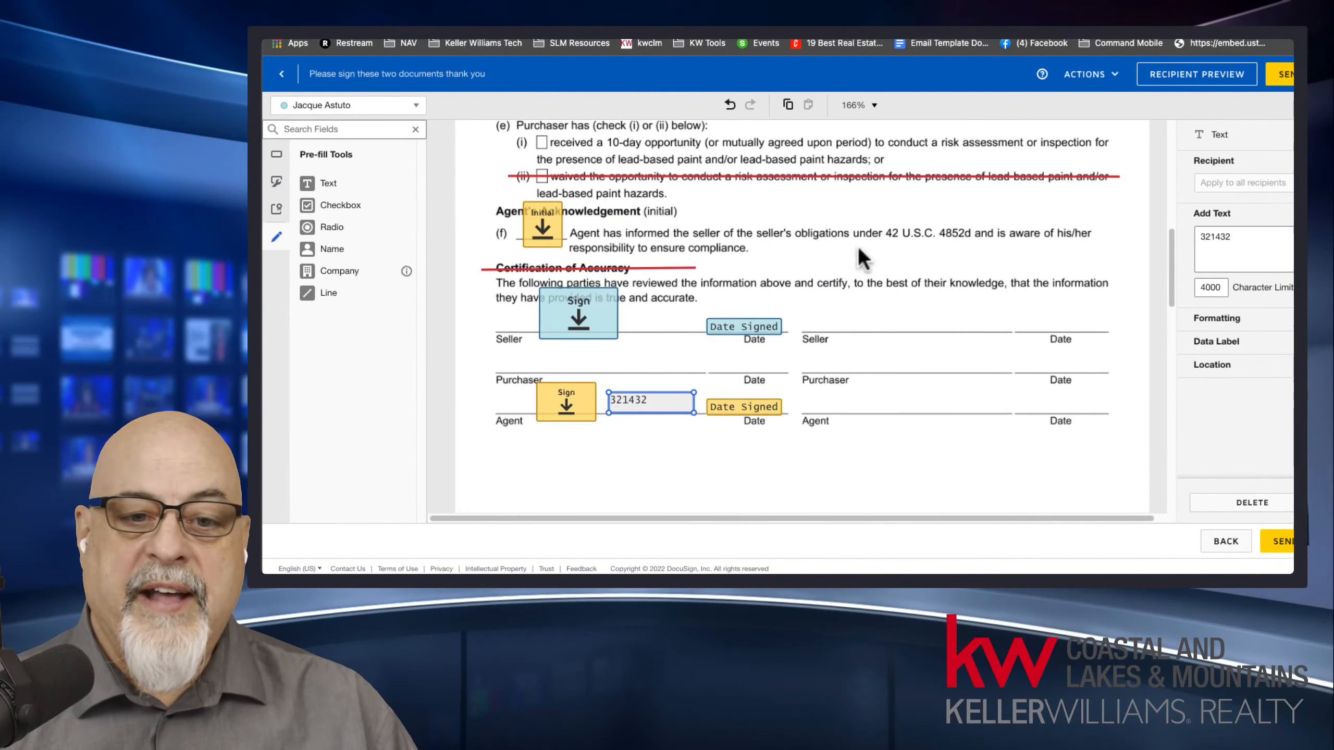
drag(1172, 244, 1163, 358)
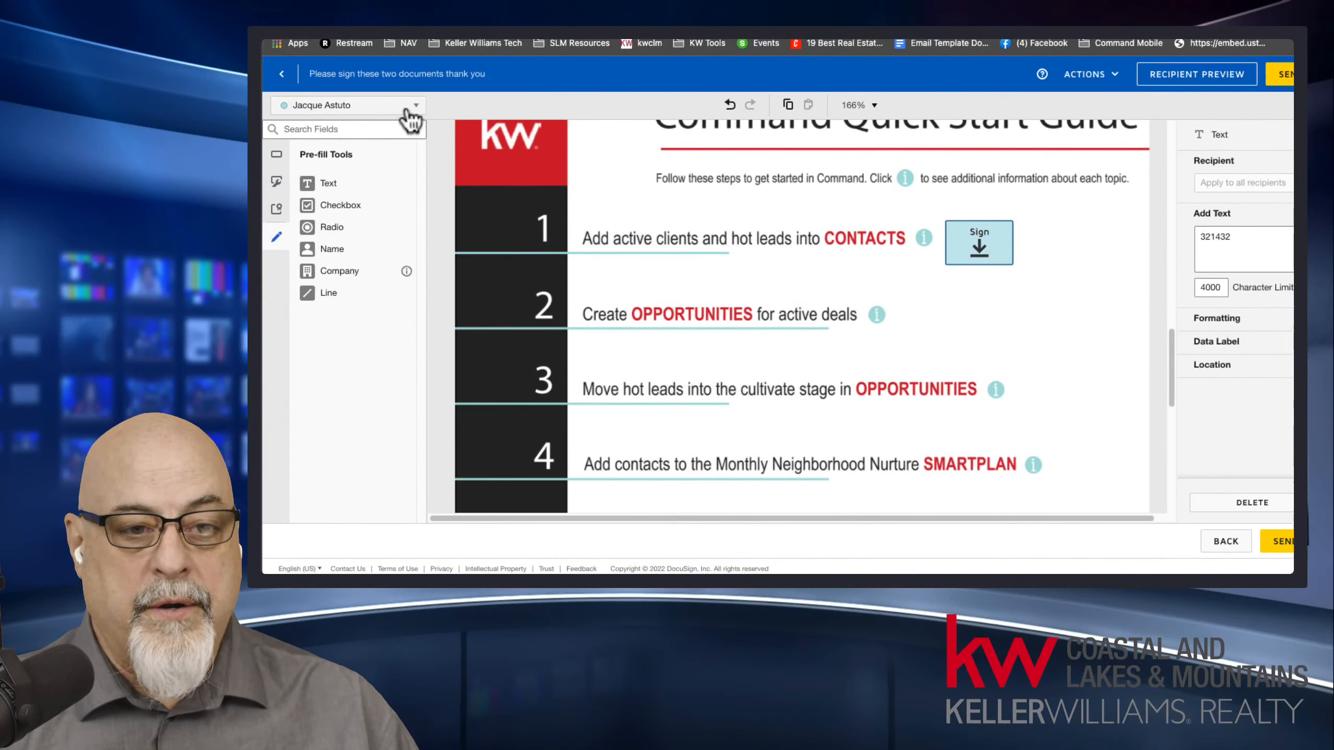
drag(389, 181, 903, 315)
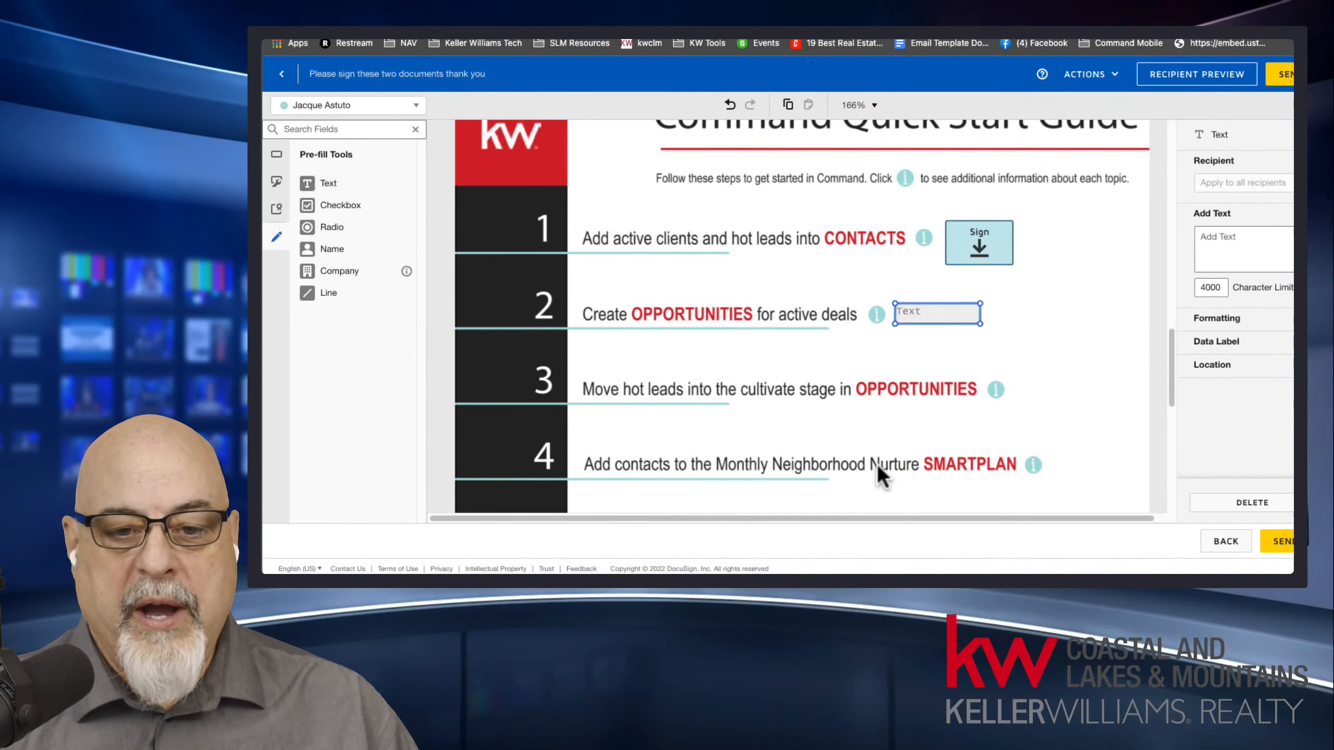
click(916, 329)
click(922, 319)
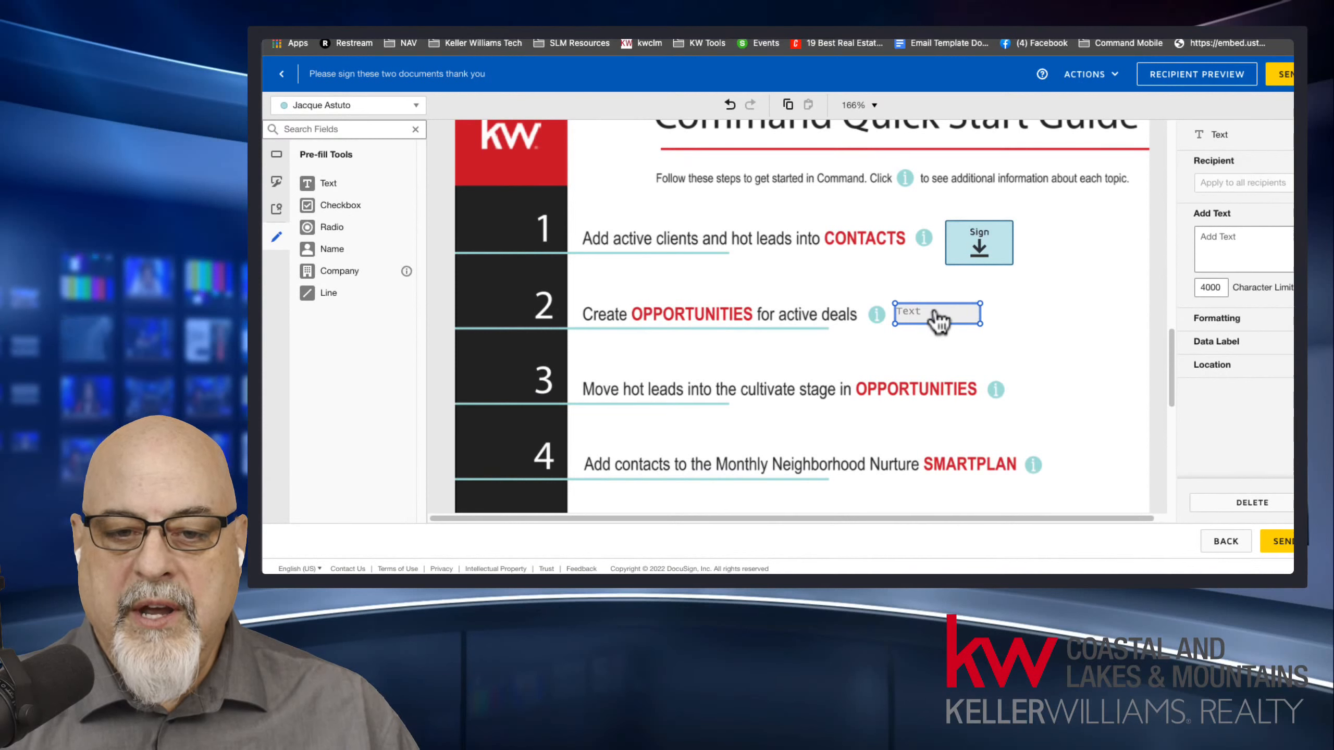
drag(935, 311, 936, 313)
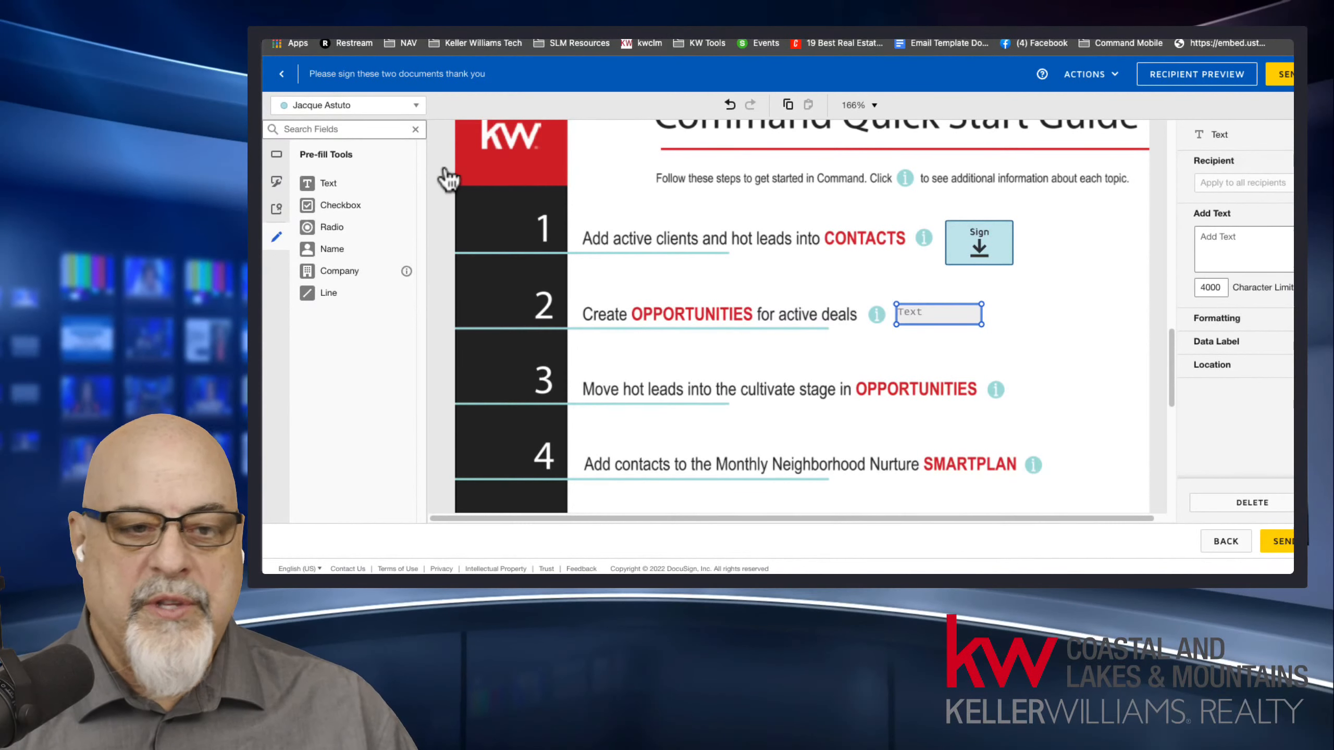
Place a signature field for the seller client just after the text field on item 2 of the Command Quick Start Guide.
click(347, 105)
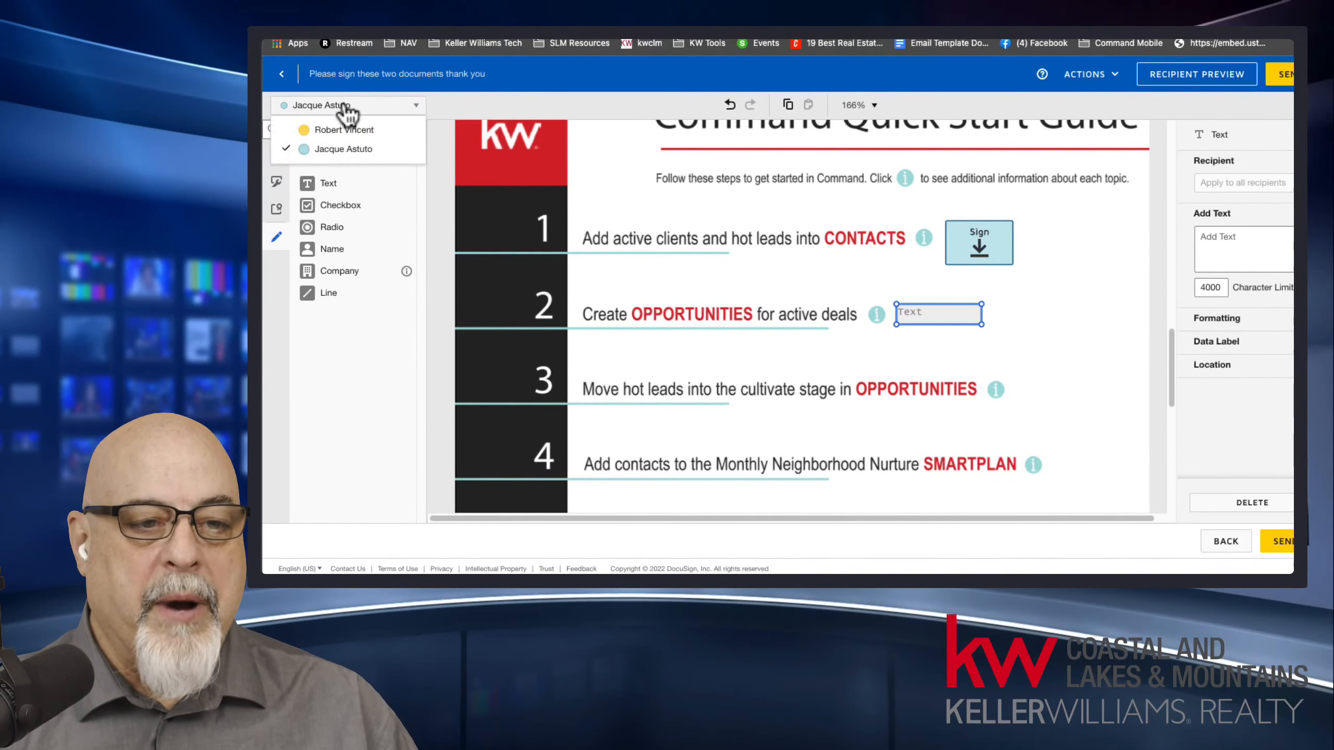
click(344, 108)
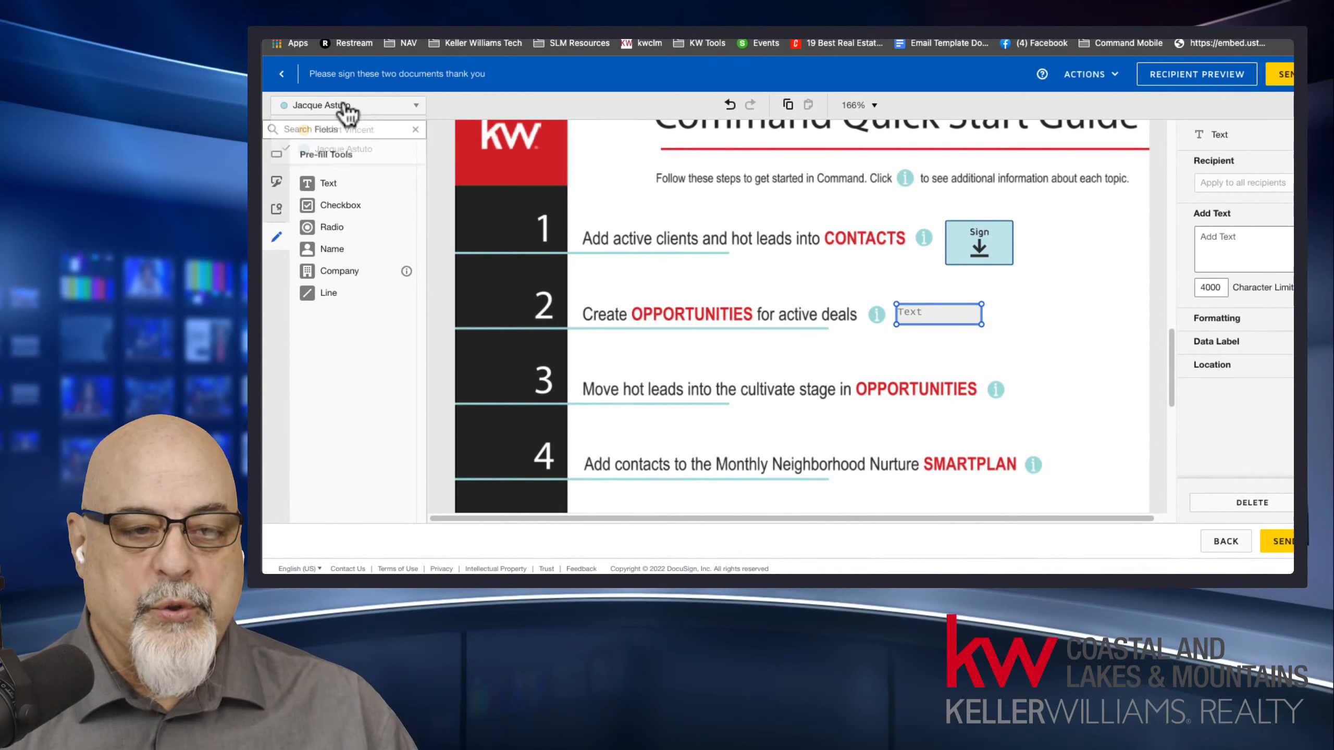
click(277, 154)
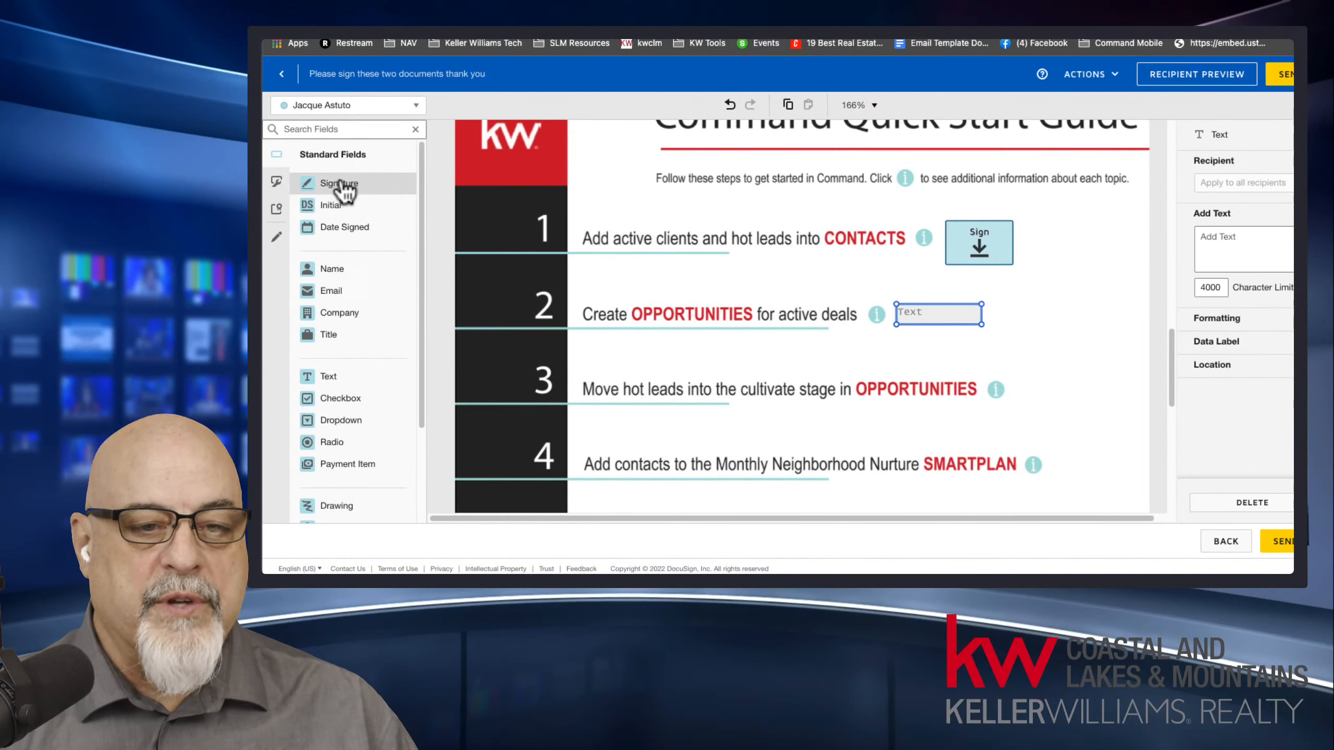
mouse_move(337, 184)
mouse_down()
mouse_move(1004, 307)
mouse_move(987, 333)
mouse_up()
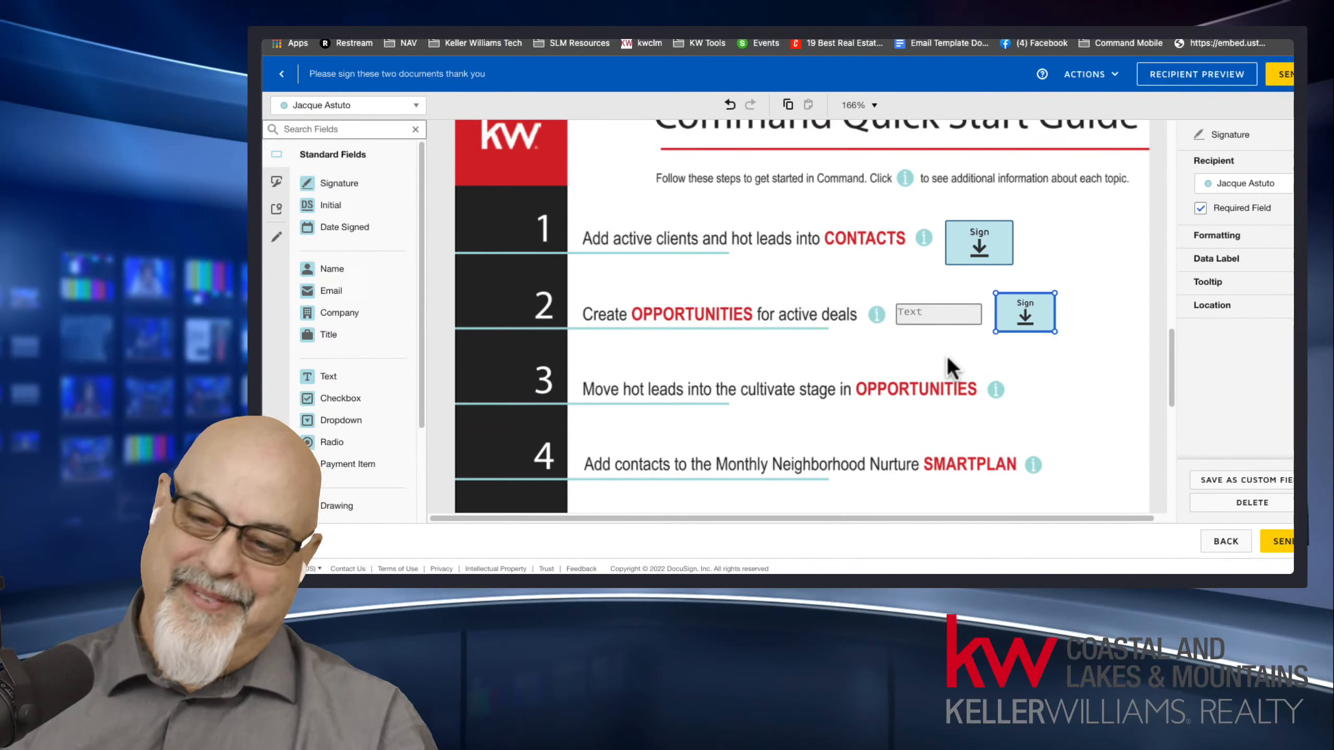
Enter the licence number, prefixed with Lic #, in item 2's pre-fill text field and align the field between the info icon and signature.
click(942, 318)
drag(940, 321, 949, 318)
click(1217, 243)
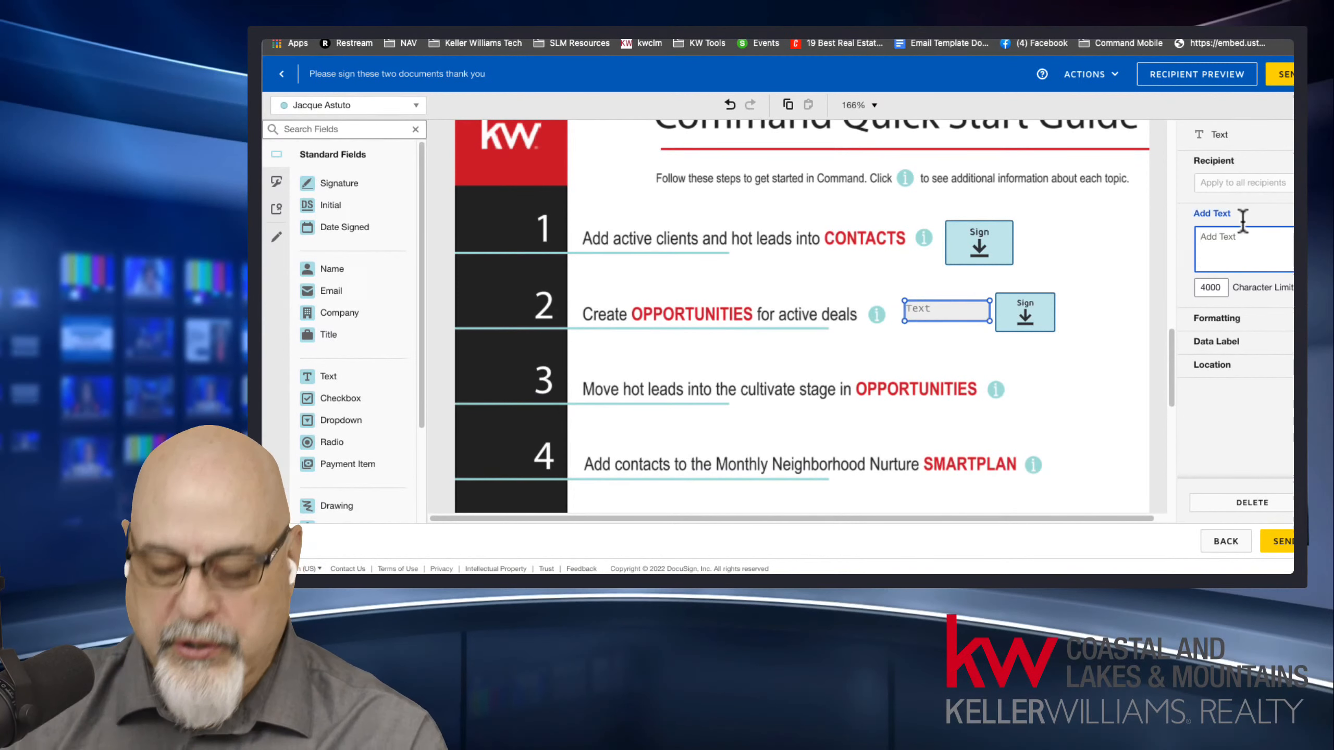
text(Lic # 123456)
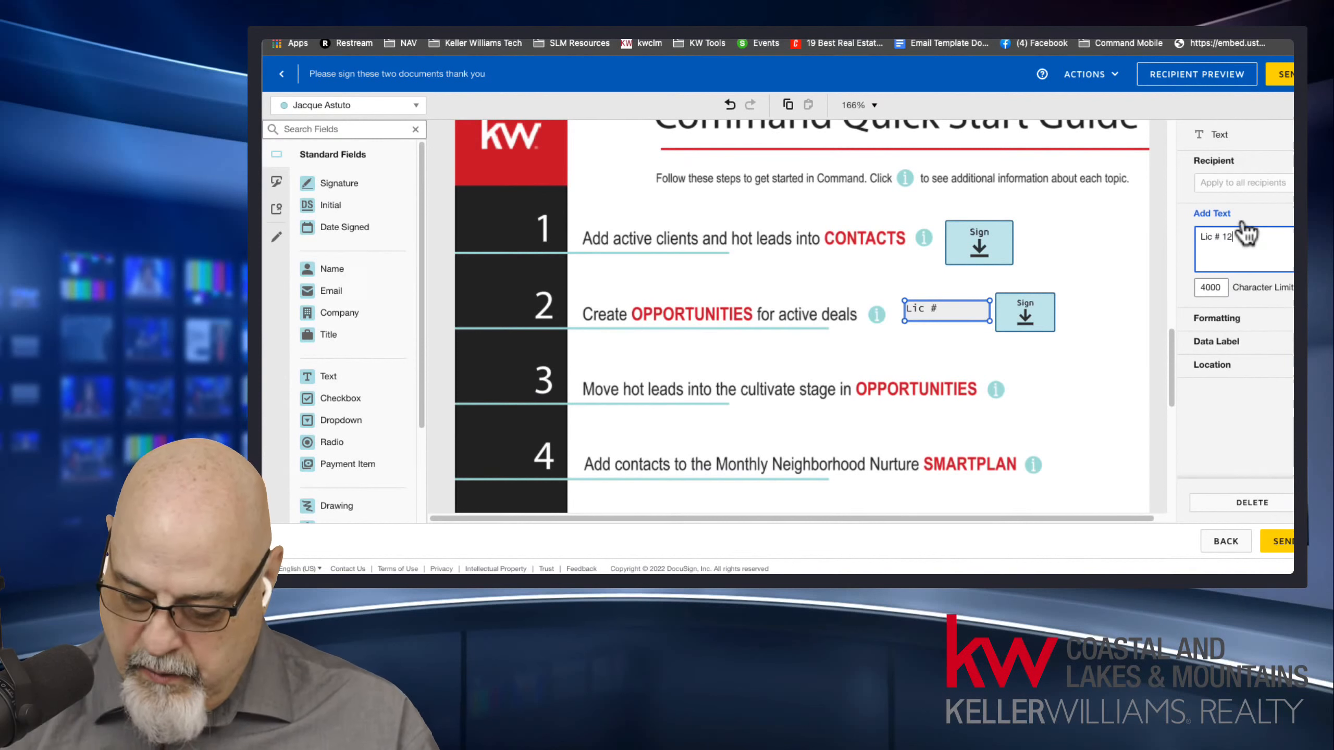
click(963, 327)
drag(973, 327, 952, 326)
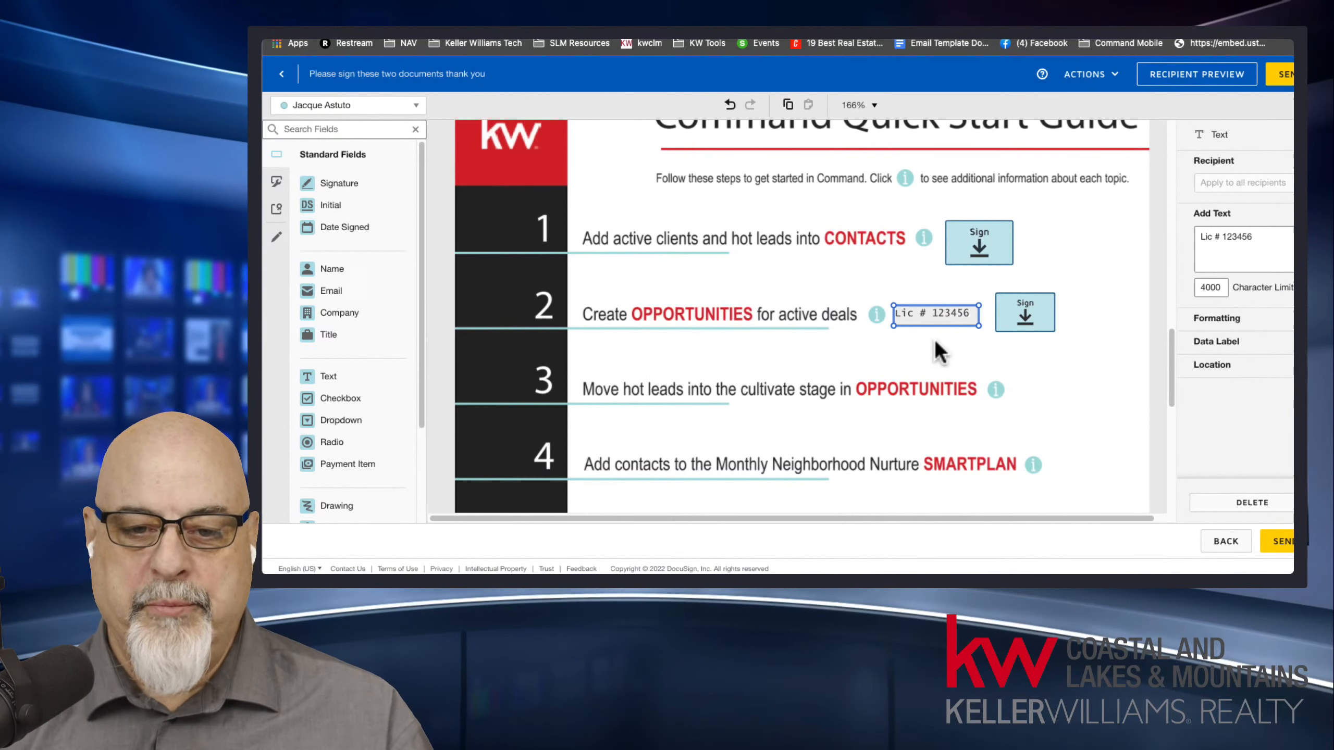
click(1119, 331)
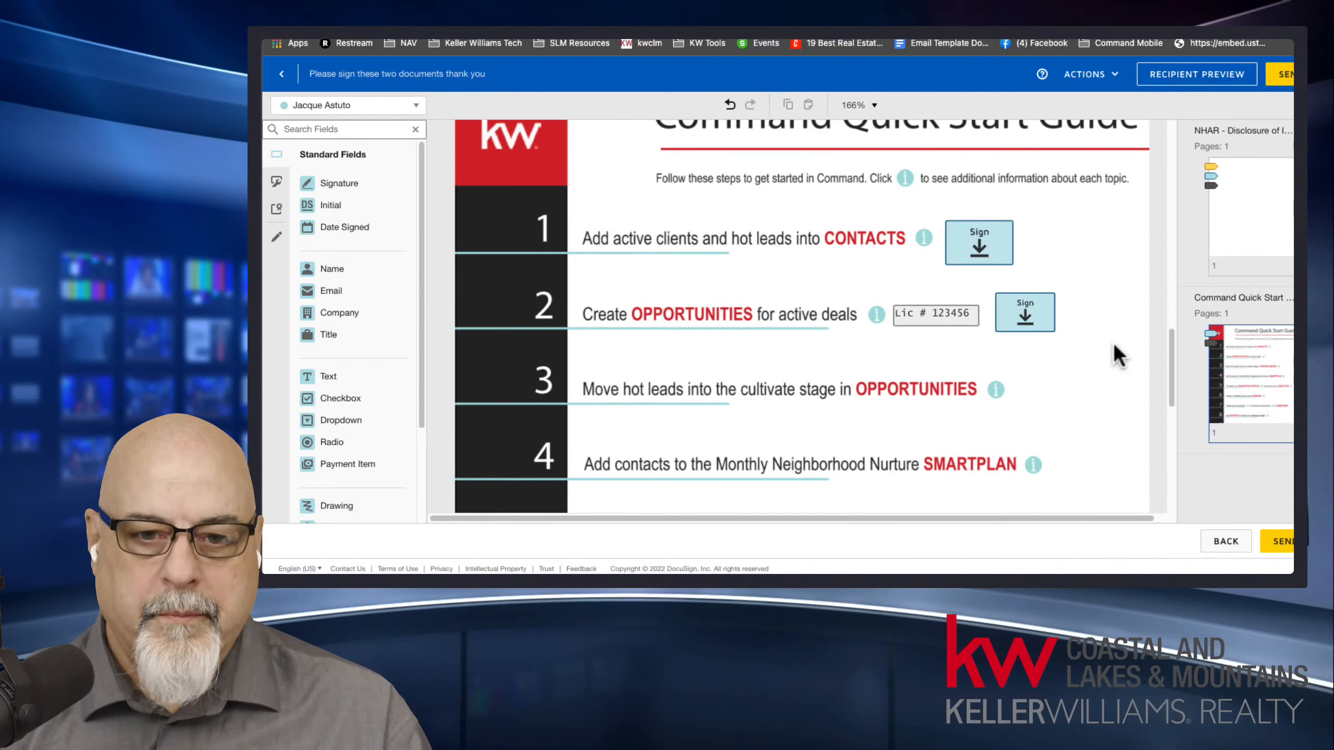
mouse_move(1168, 339)
mouse_down()
mouse_move(1172, 354)
mouse_move(1161, 142)
mouse_up()
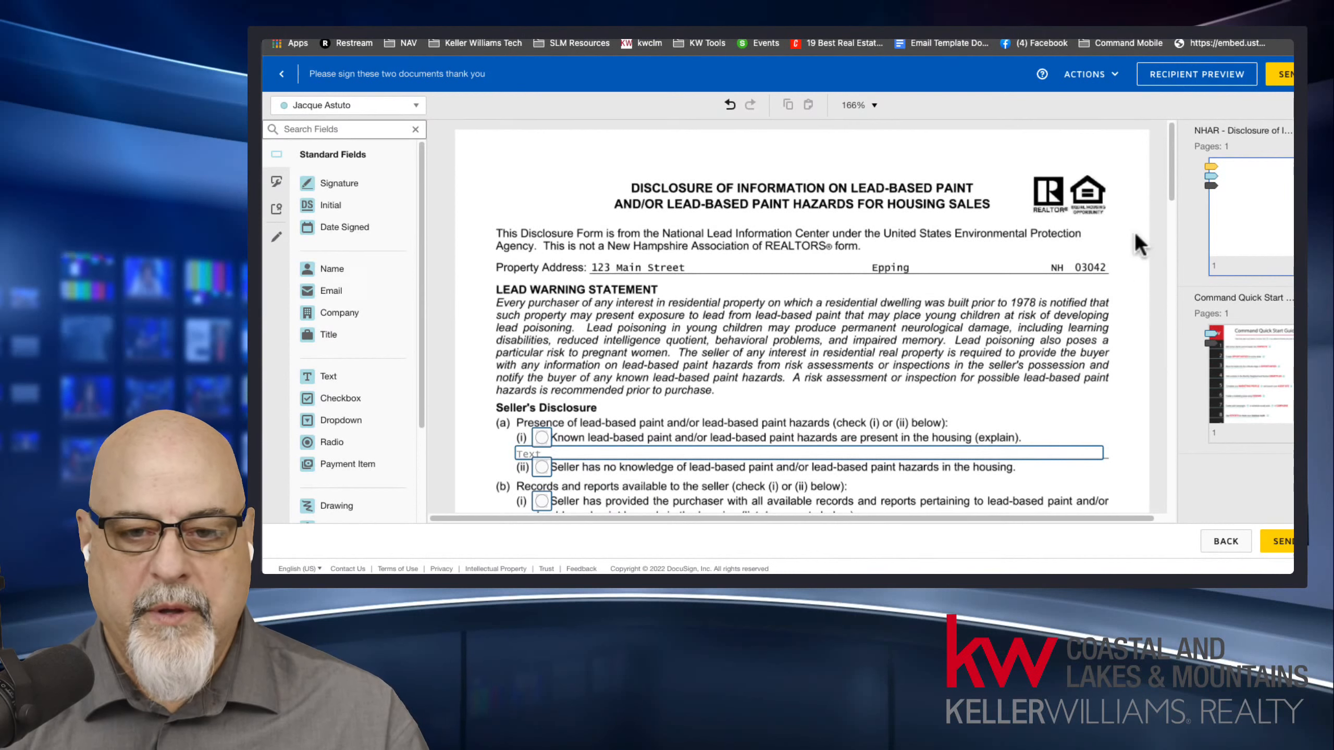
drag(1172, 171, 1167, 376)
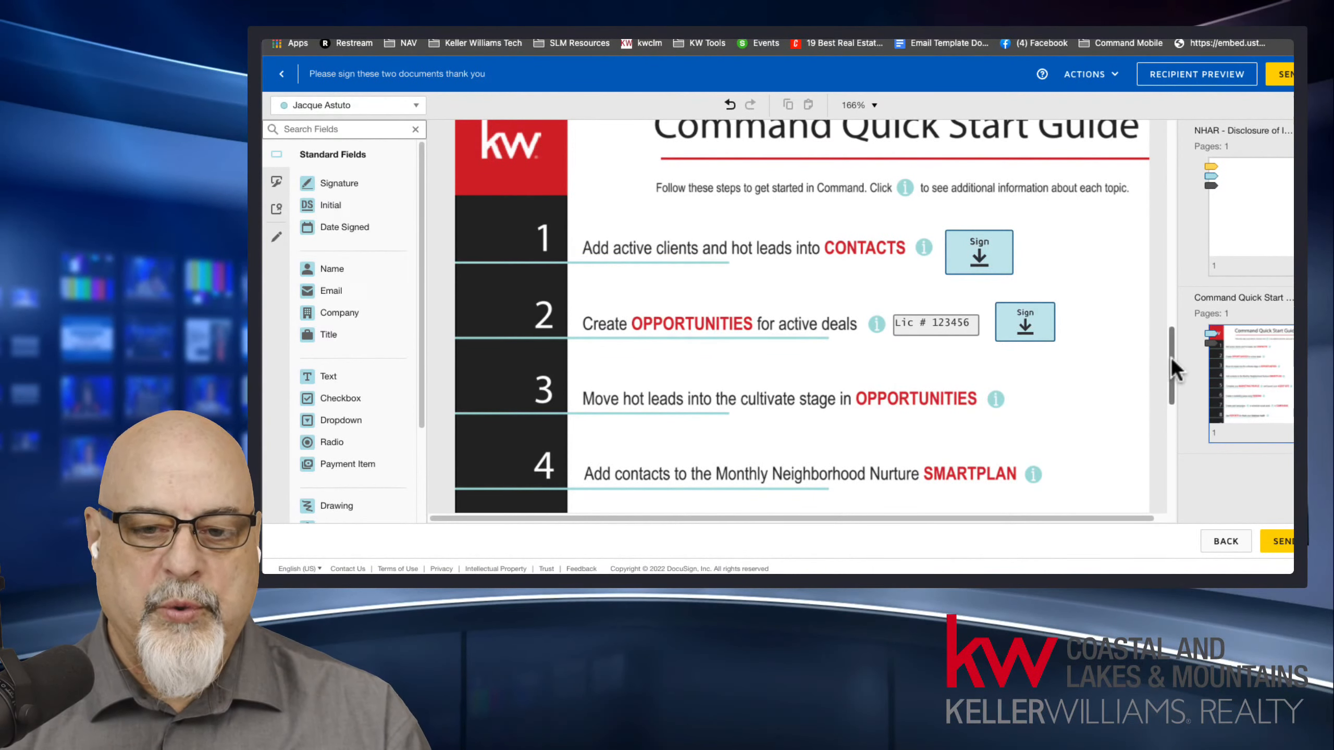
drag(1172, 359, 1170, 356)
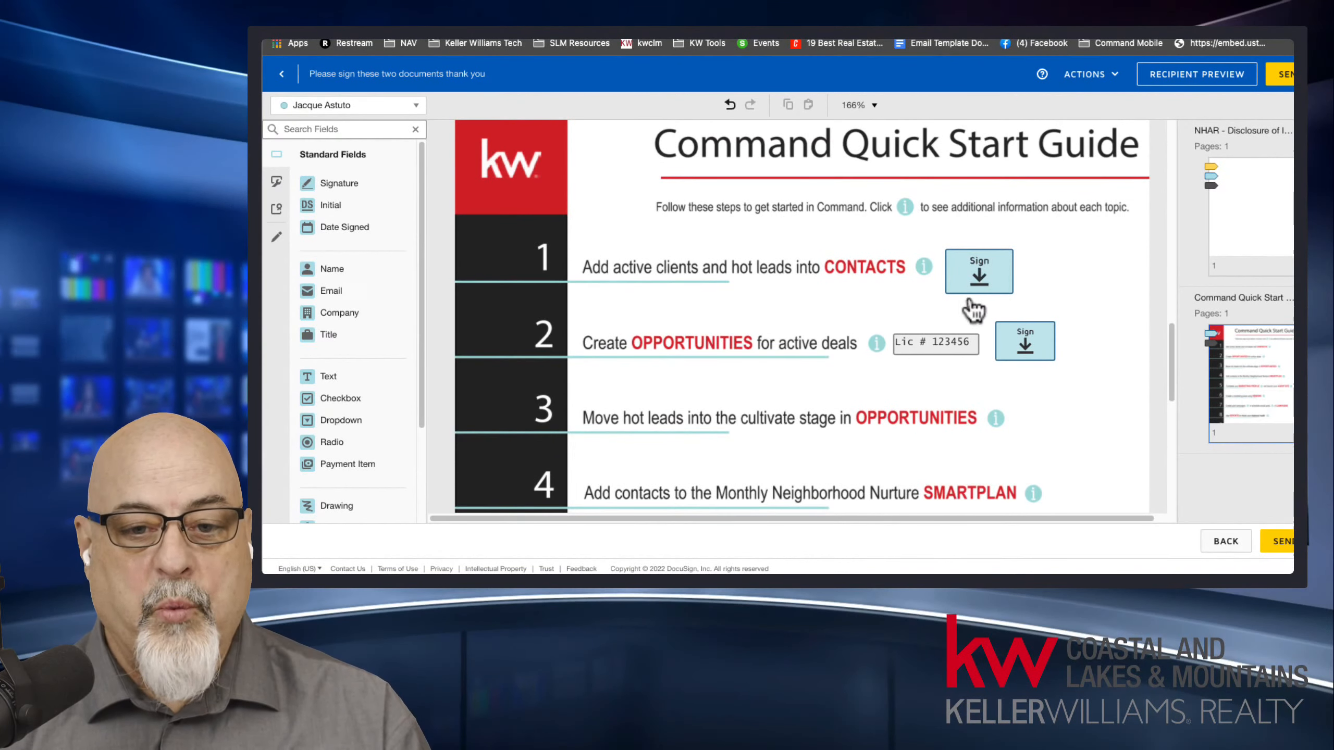